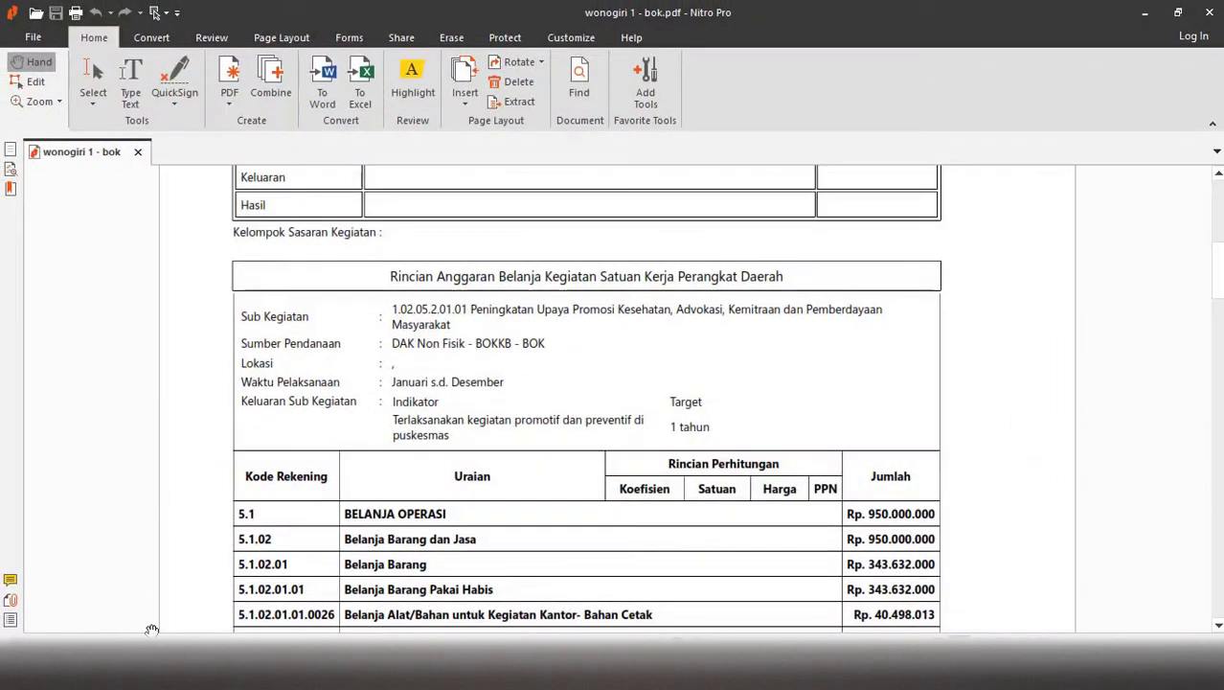
# Step: Switch from Nitro Pro to the LPSE Kabupaten Wonogiri page in Firefox
pyautogui.click(153, 671)
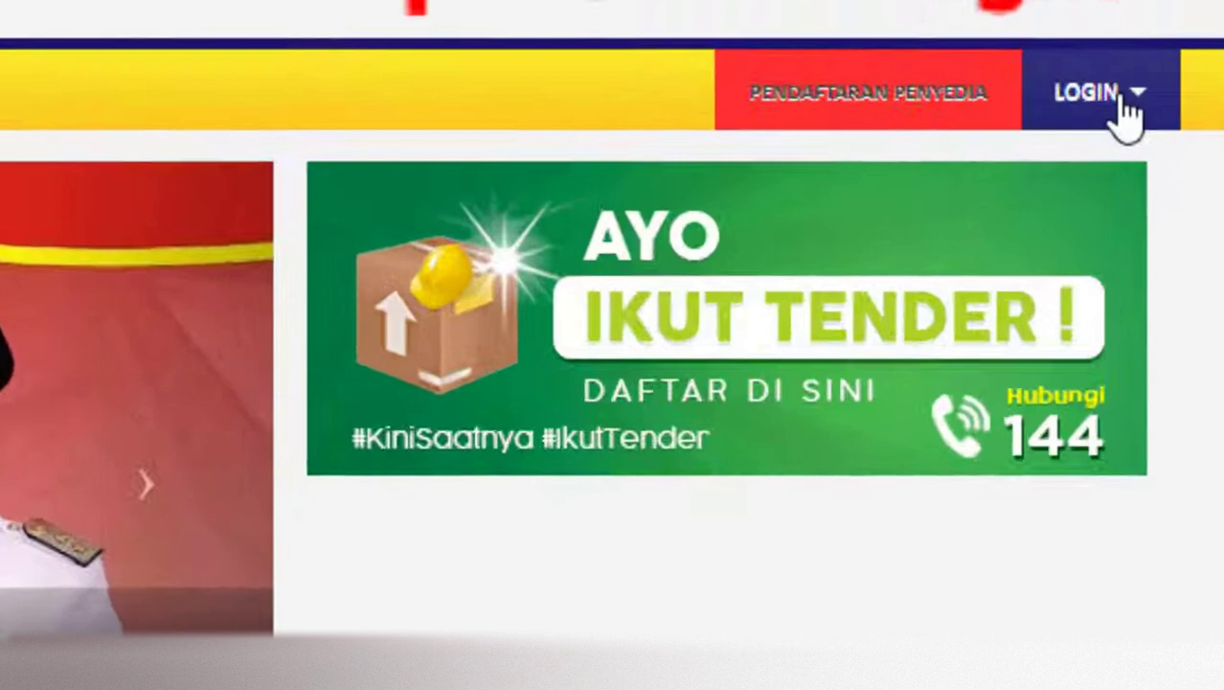
# Step: Log in to LPSE Wonogiri with the saved user ID and open the other e-procurement applications
pyautogui.click(1116, 98)
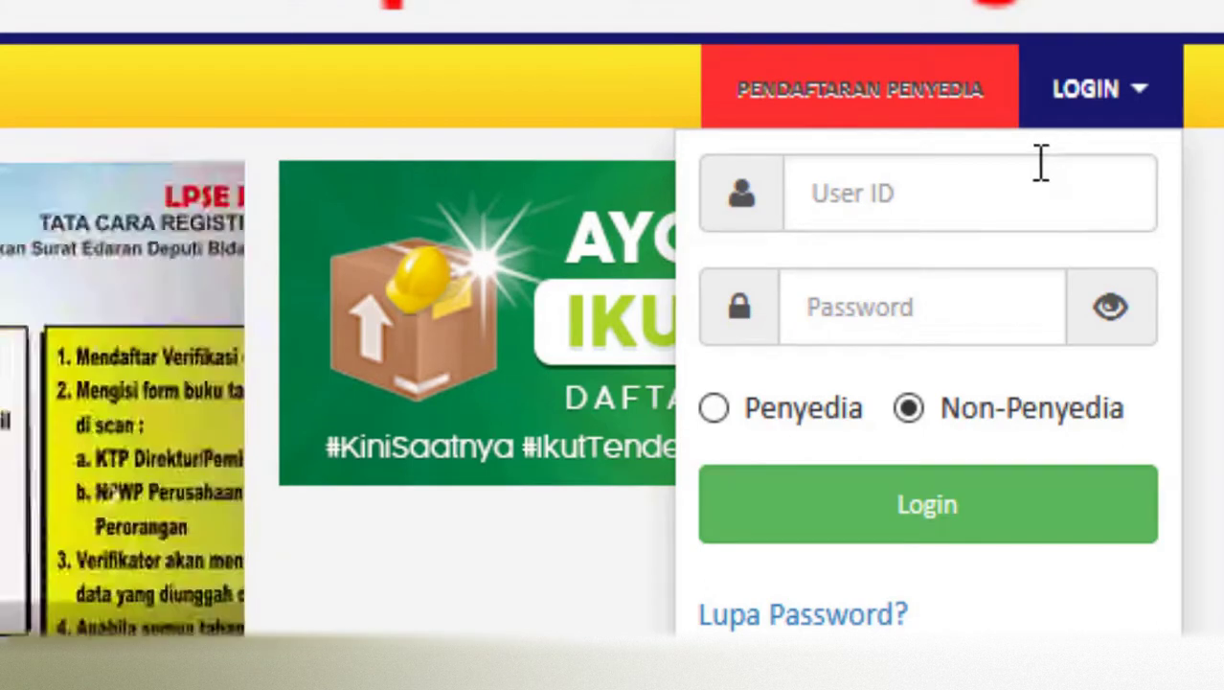
pyautogui.click(1017, 186)
pyautogui.write('pitut')
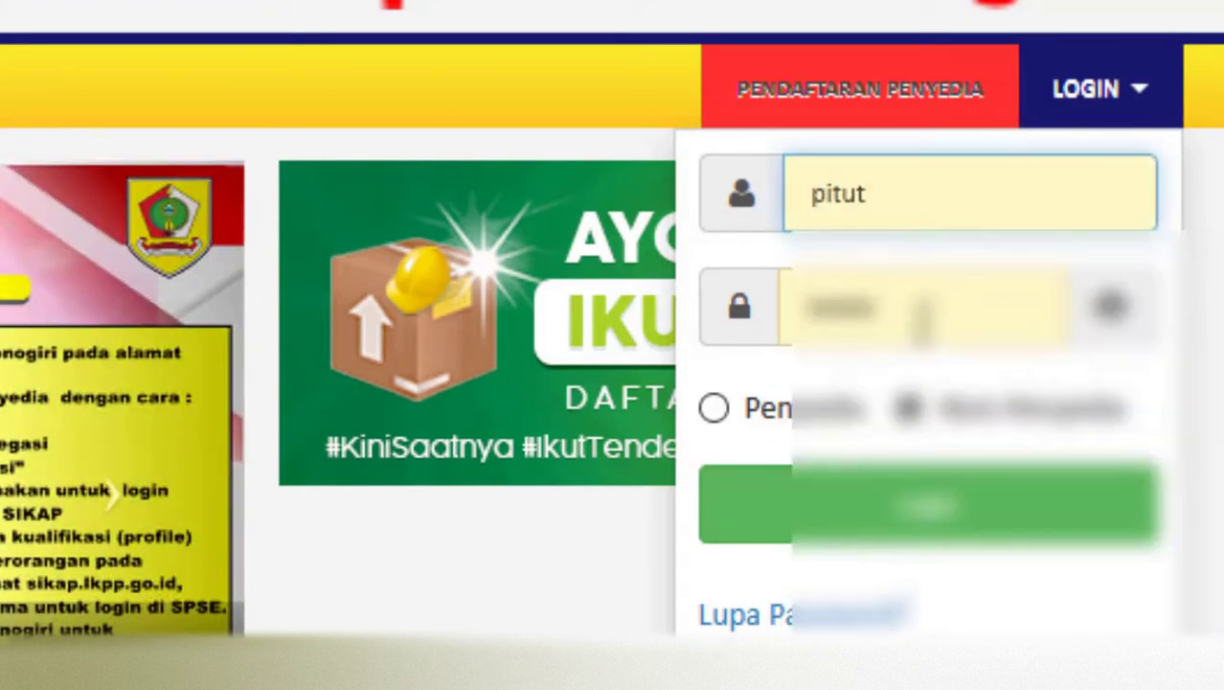
pyautogui.click(921, 320)
pyautogui.click(936, 498)
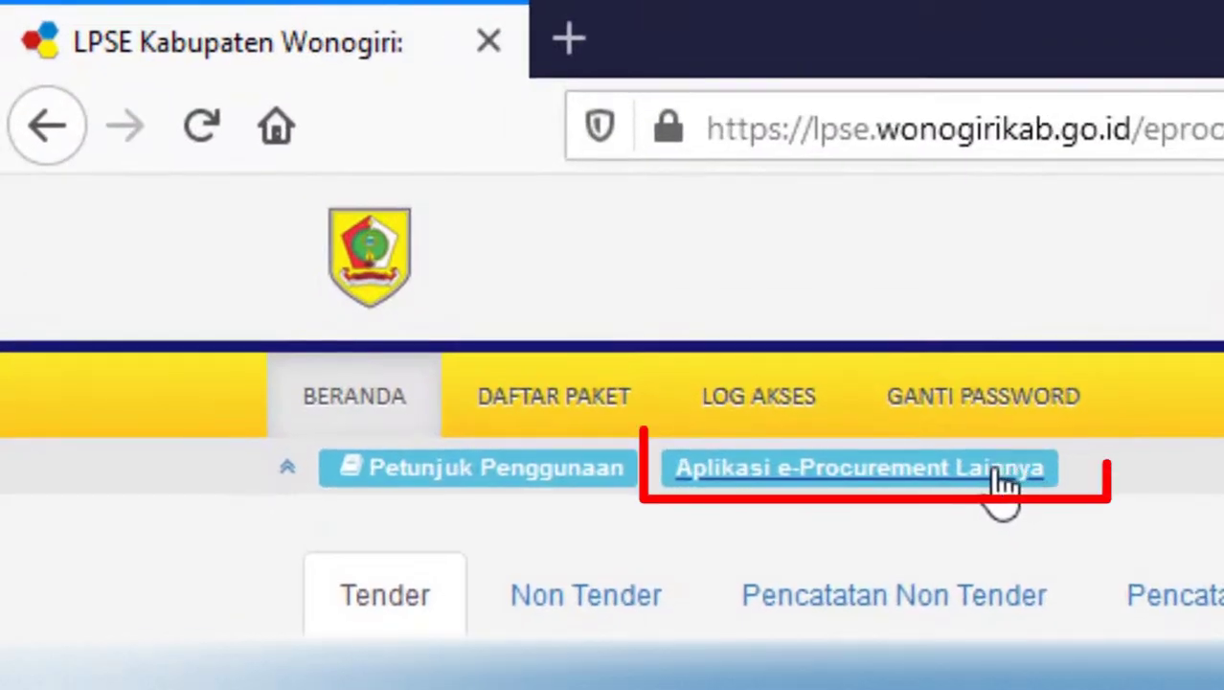
pyautogui.click(997, 473)
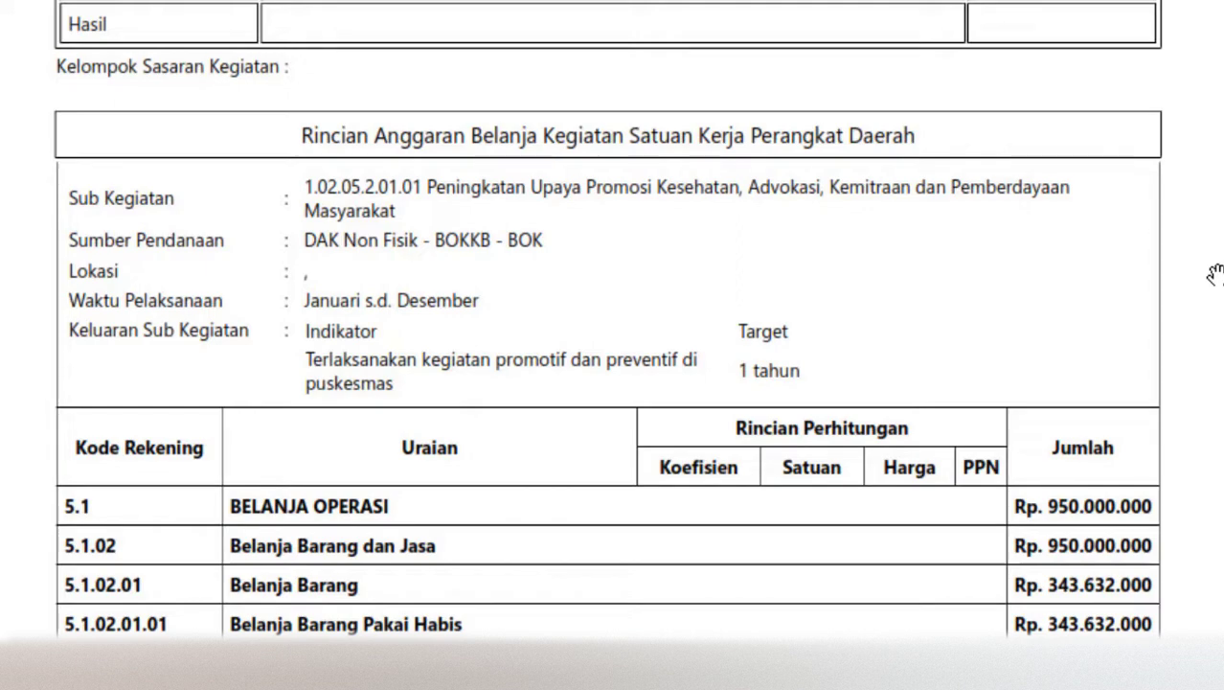
# Step: Scroll the budget PDF down to the 5.1.02.01.01.0026 Bahan Cetak printing rows
pyautogui.scroll(-5, 1215, 273)
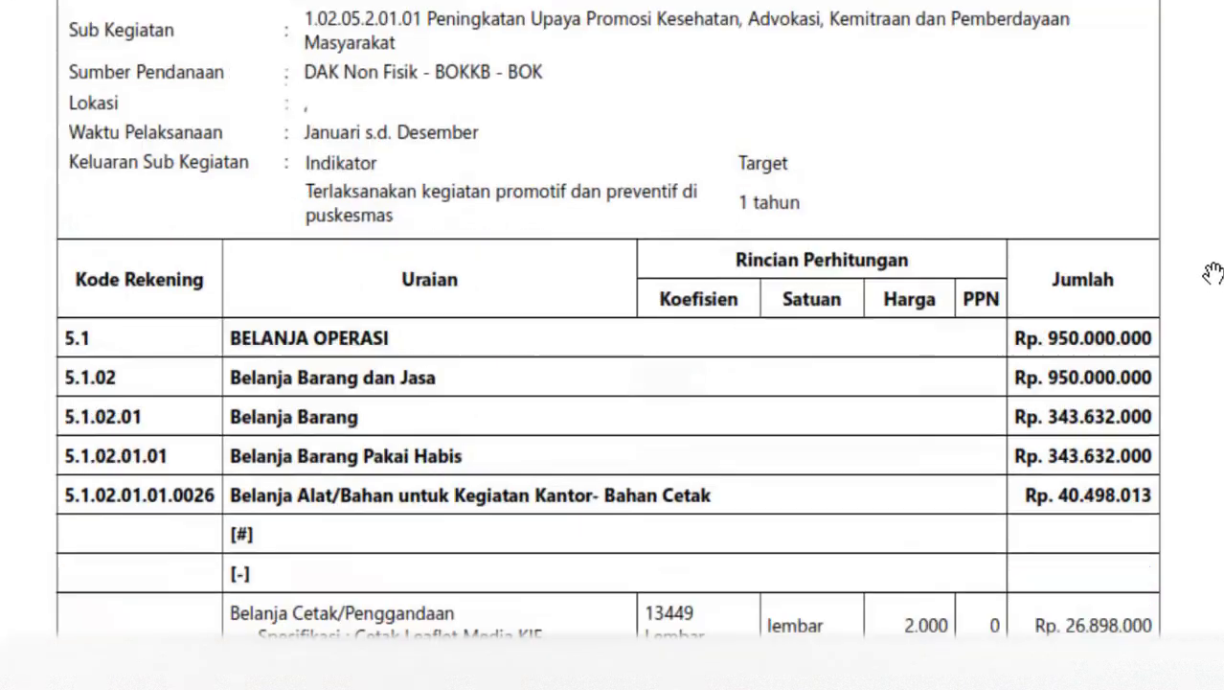
pyautogui.scroll(-2, 1213, 273)
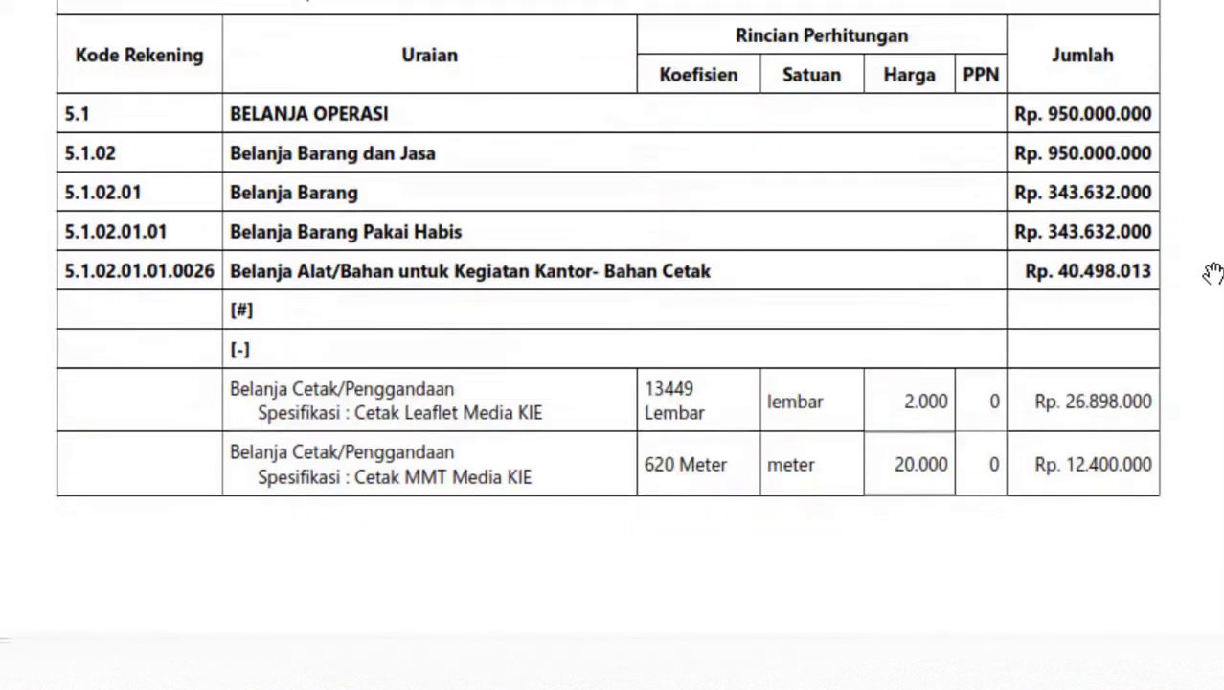
pyautogui.scroll(-1, 1213, 273)
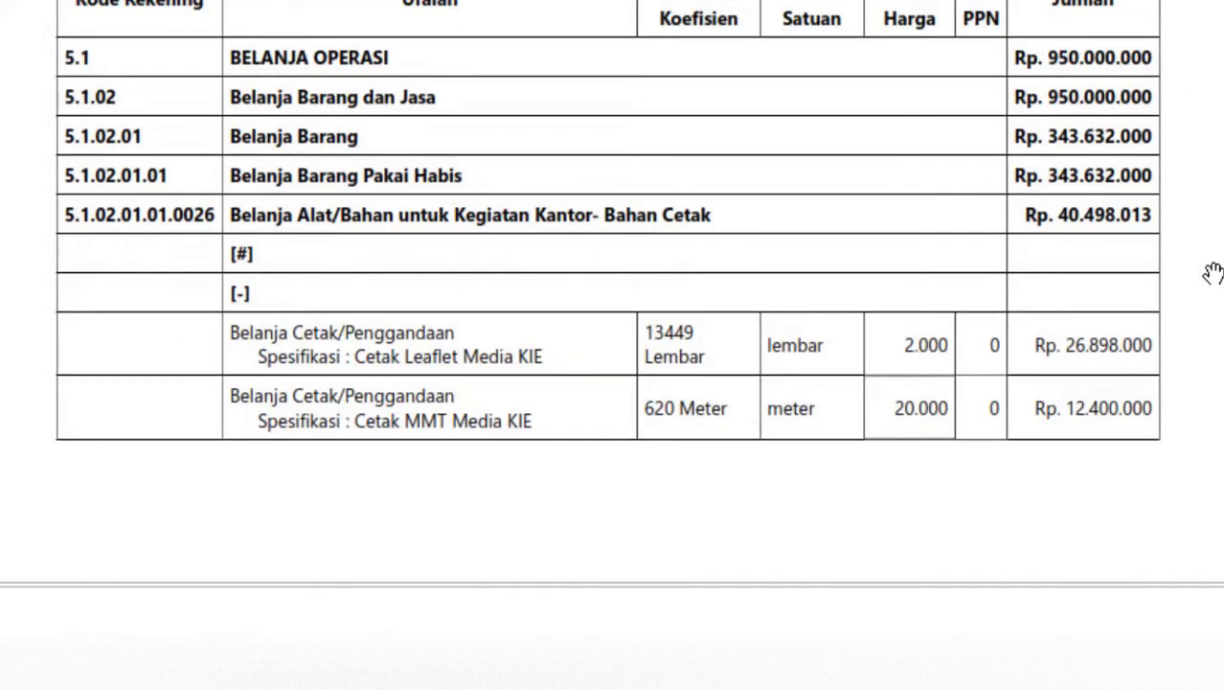
pyautogui.scroll(-1, 1213, 273)
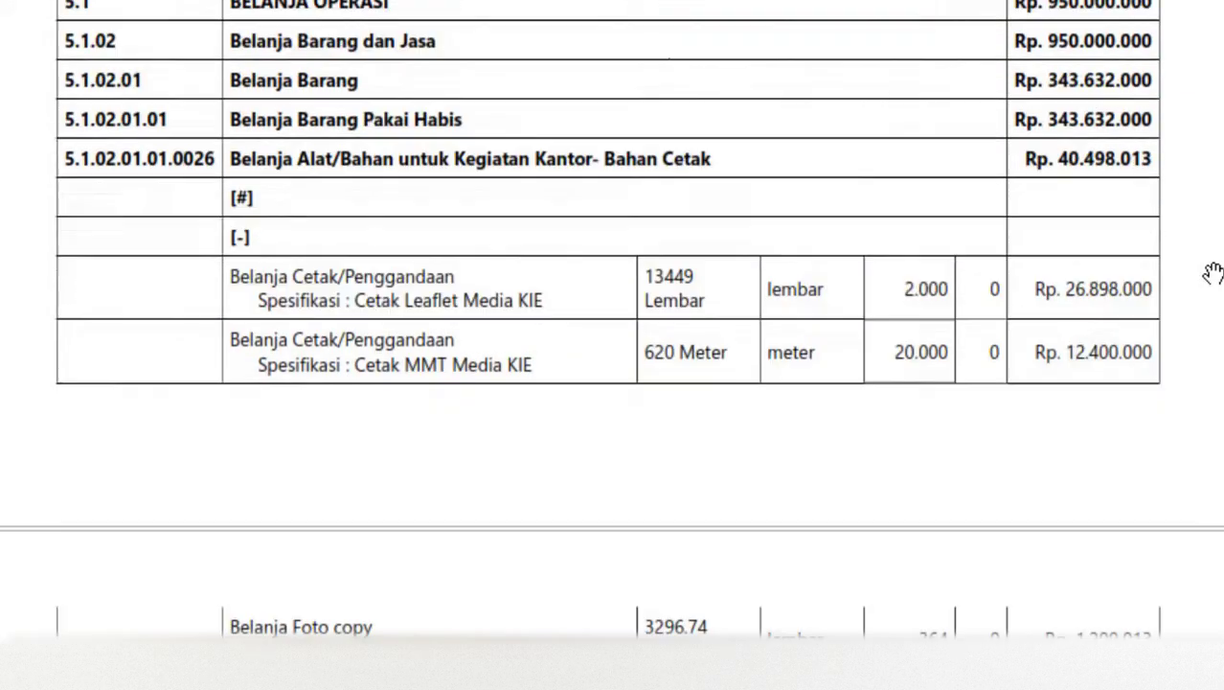
pyautogui.scroll(-1, 1213, 273)
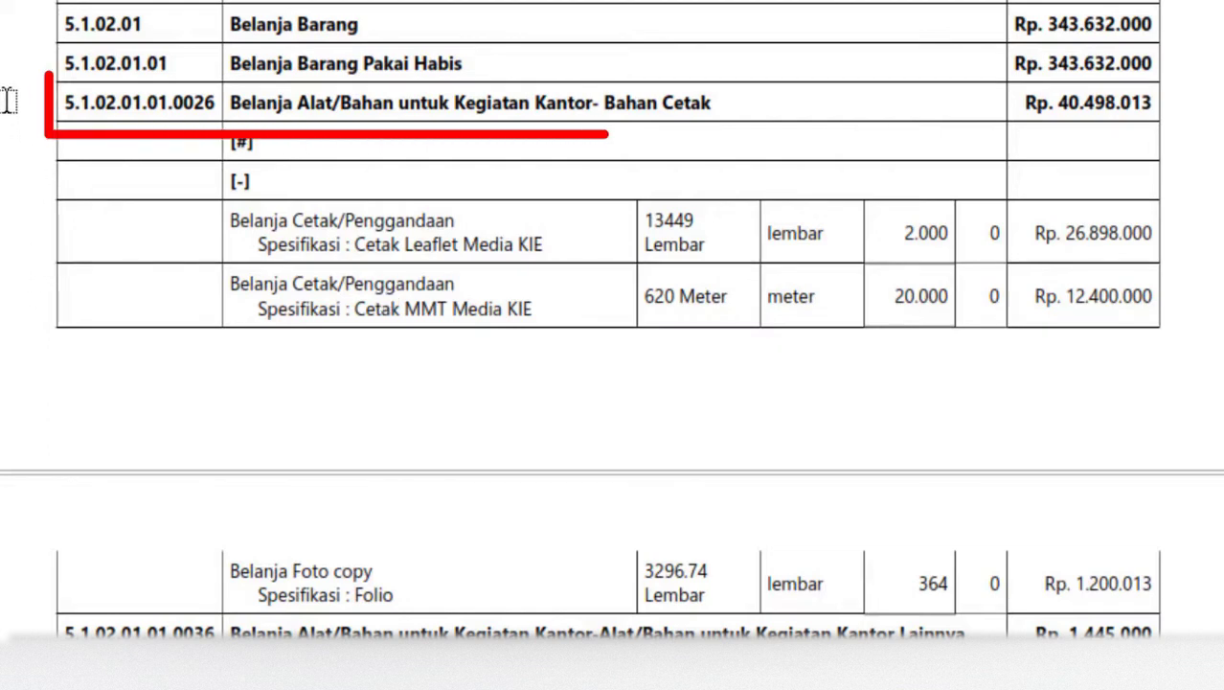
# Step: Select the 0026 Bahan Cetak line, then the 5.1.02.01.01.0056 food-and-drink line further down
pyautogui.moveTo(7, 100); pyautogui.dragTo(736, 102)
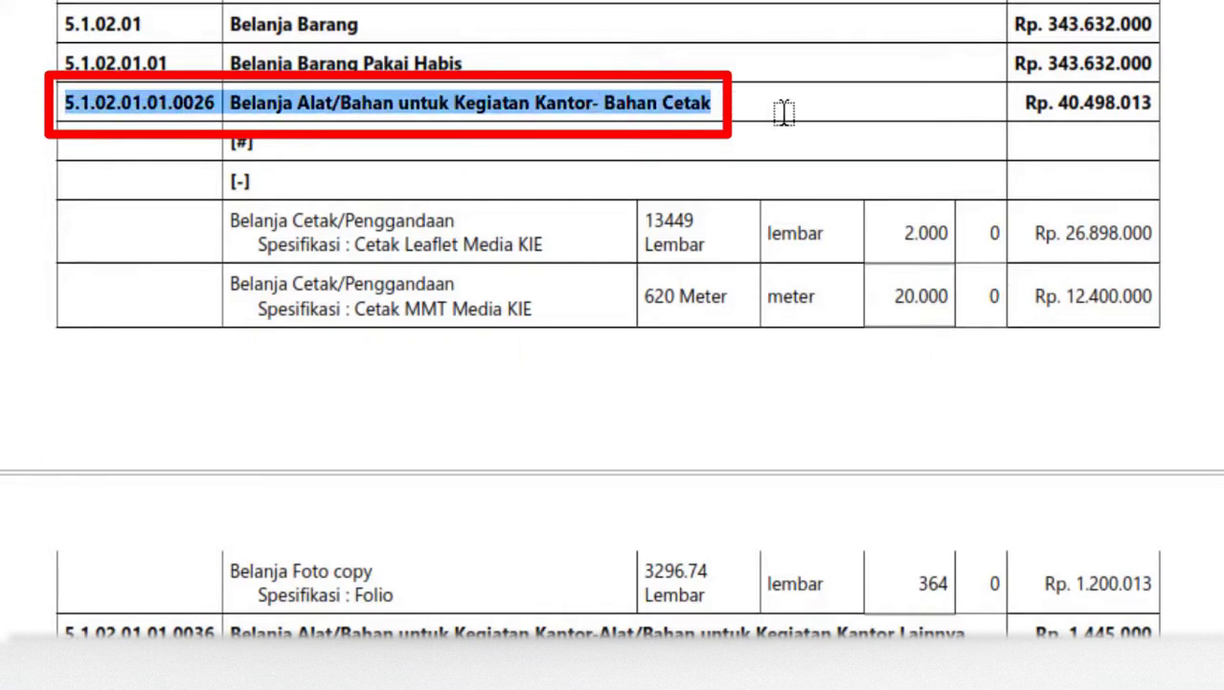
pyautogui.click(1209, 182)
pyautogui.scroll(-3, 1213, 184)
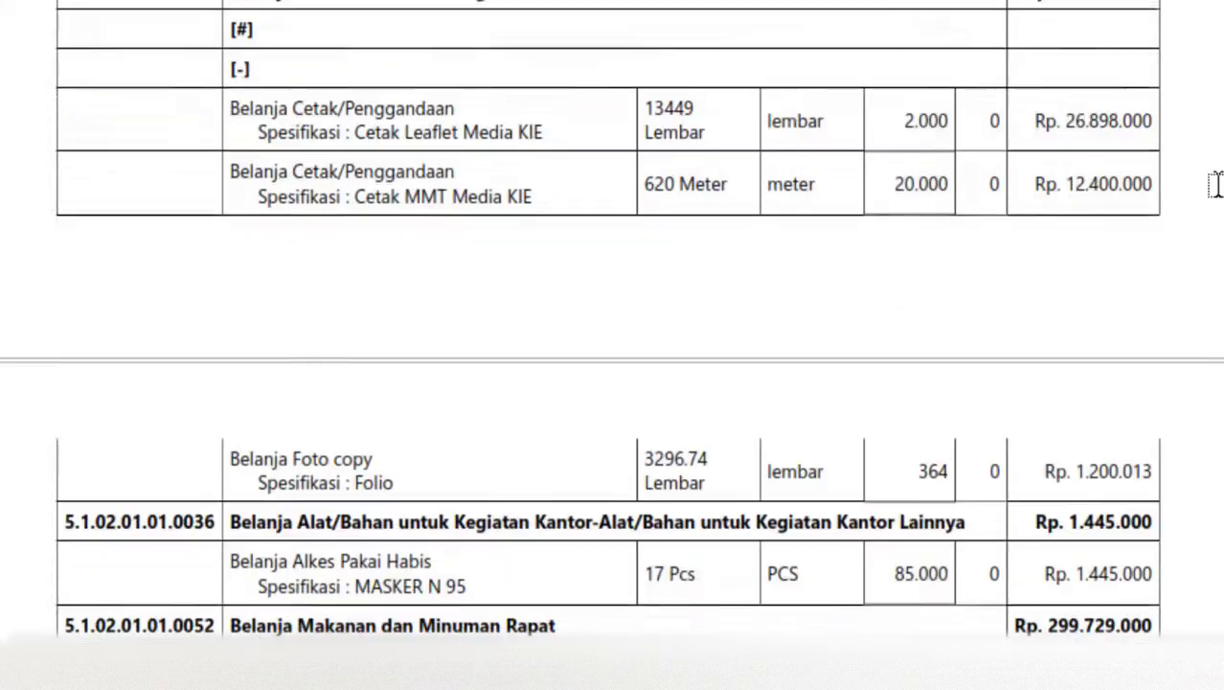
pyautogui.scroll(-5, 1217, 185)
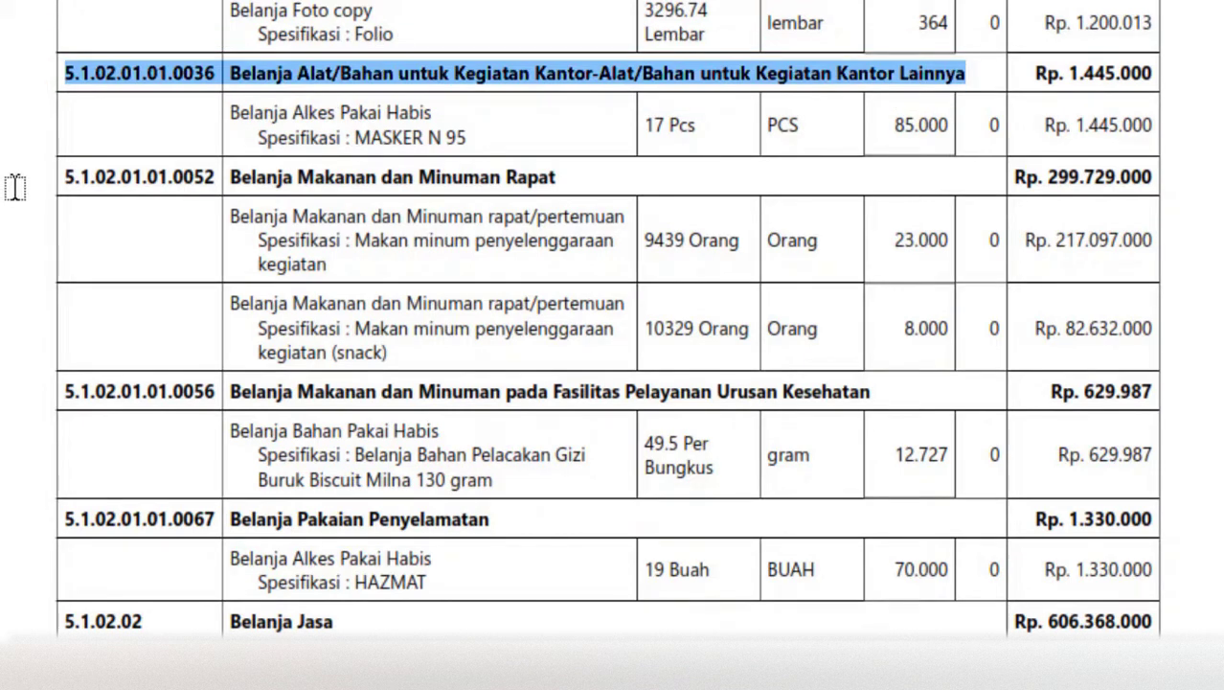
pyautogui.moveTo(64, 178); pyautogui.dragTo(586, 180)
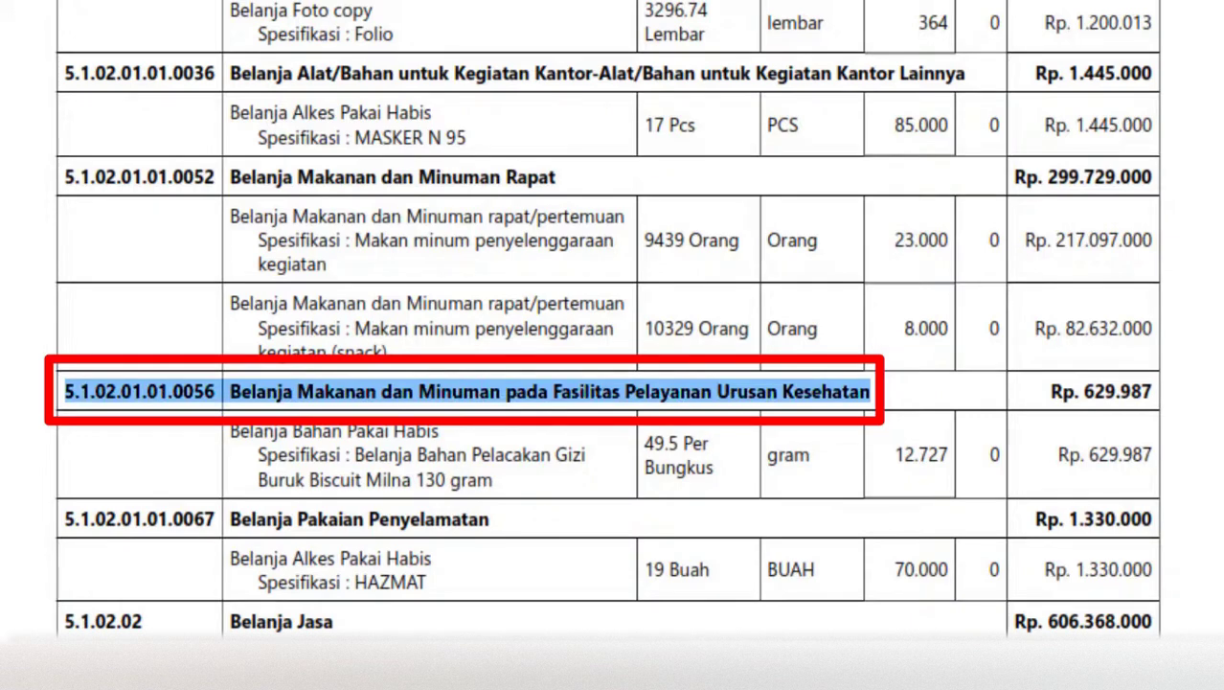
pyautogui.scroll(-5, 609, 335)
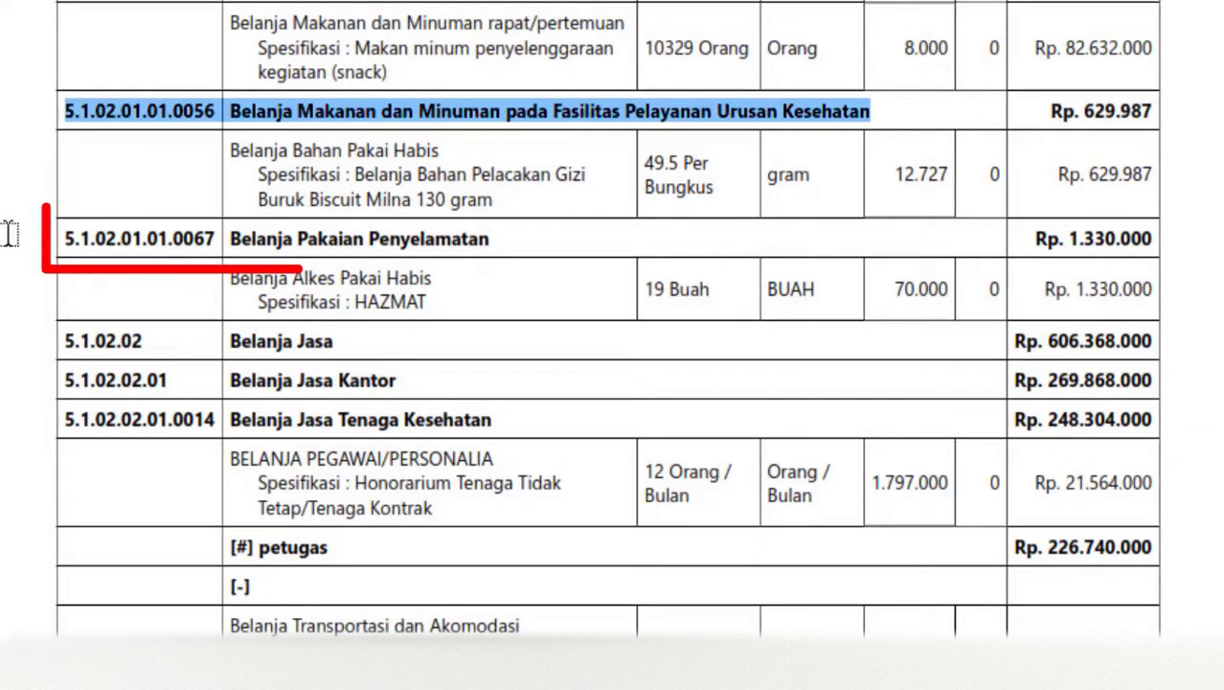
# Step: Select the 0067 Belanja Pakaian Penyelamatan line and the 0014 Belanja Jasa Tenaga Kesehatan line
pyautogui.moveTo(12, 237); pyautogui.dragTo(523, 242)
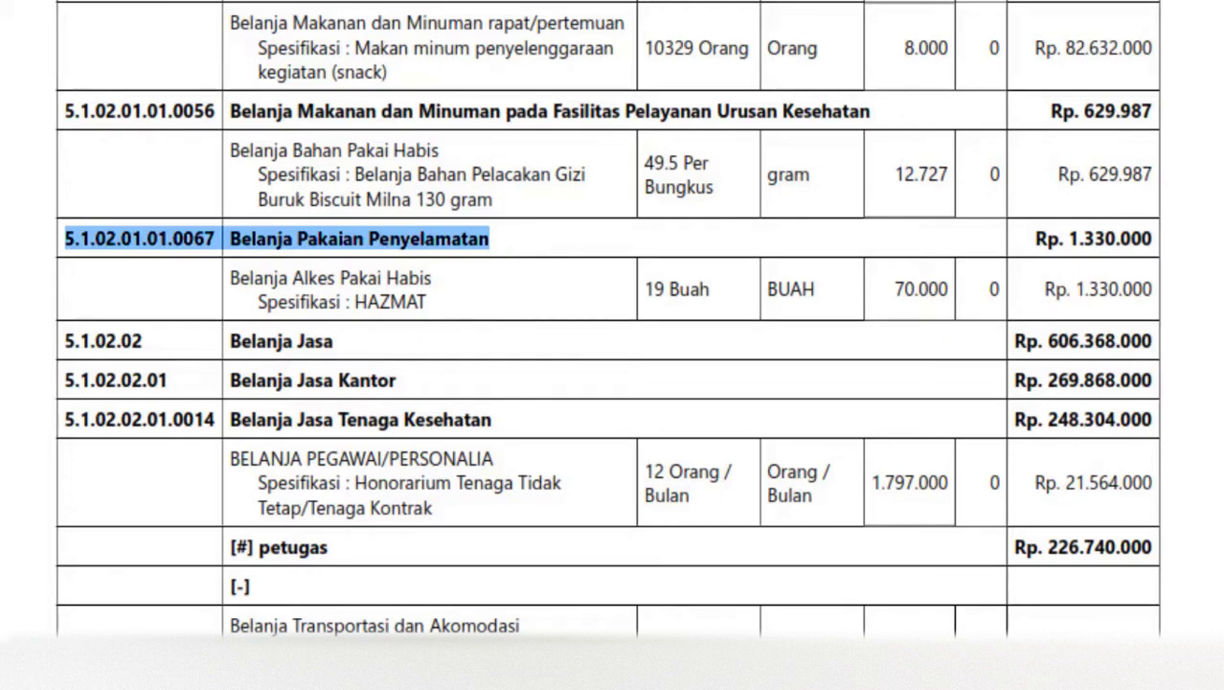
pyautogui.scroll(-3, 606, 344)
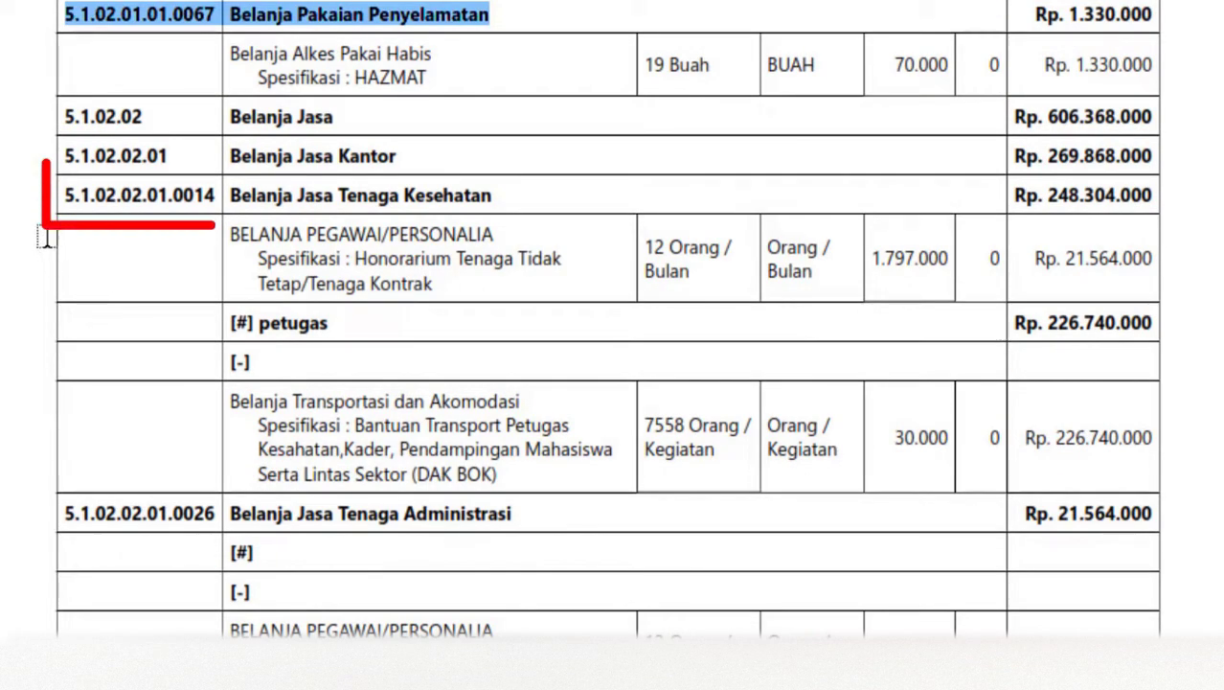
pyautogui.moveTo(39, 203)
pyautogui.mouseDown()
pyautogui.moveTo(328, 184)
pyautogui.moveTo(498, 194)
pyautogui.mouseUp()
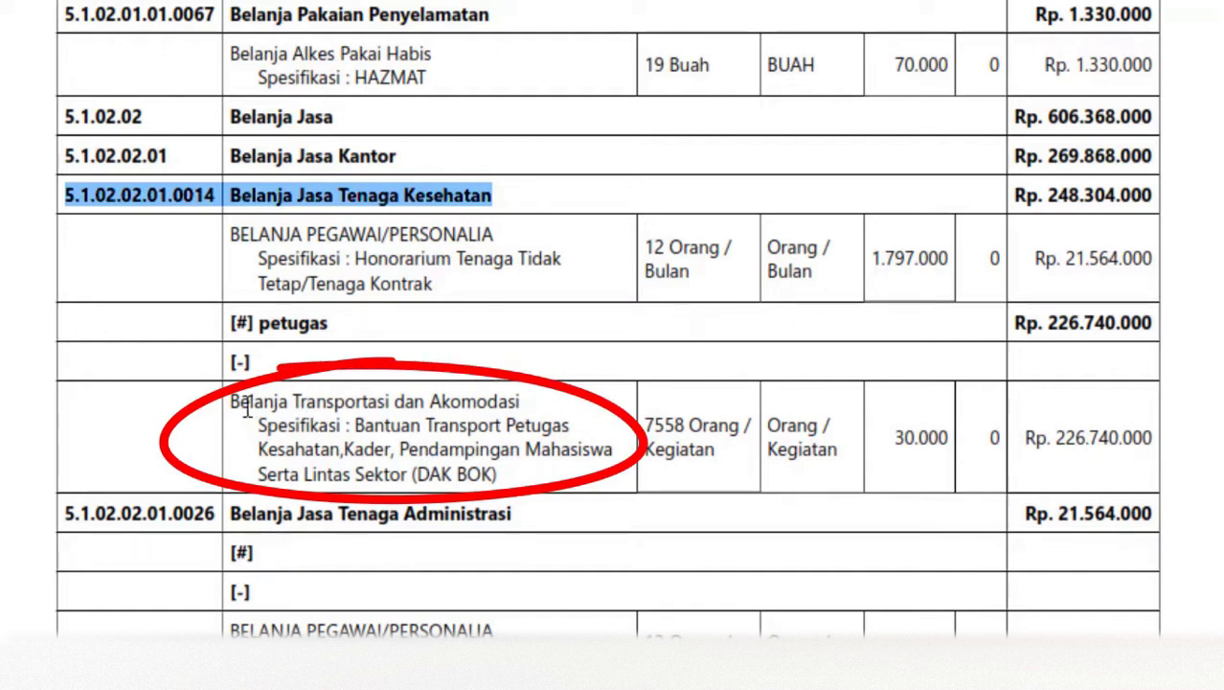
# Step: Highlight Belanja Transportasi dan Akomodasi and its Bantuan Transport Petugas specification
pyautogui.moveTo(232, 403); pyautogui.dragTo(527, 396)
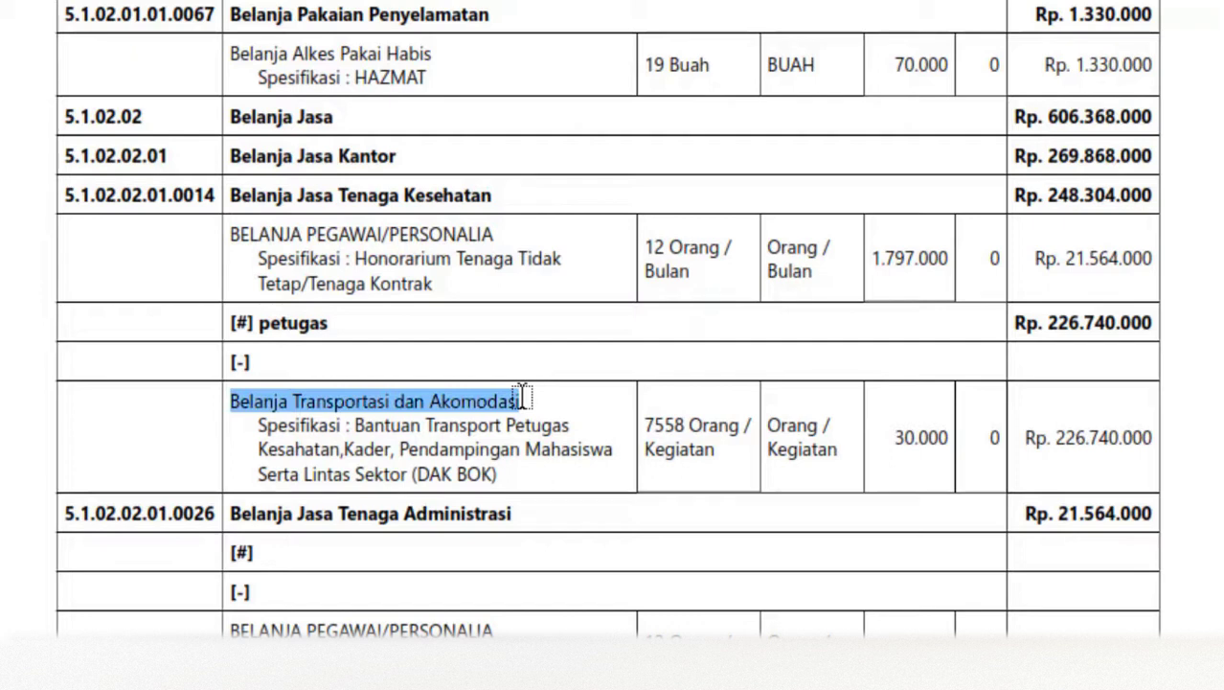
pyautogui.click(360, 425)
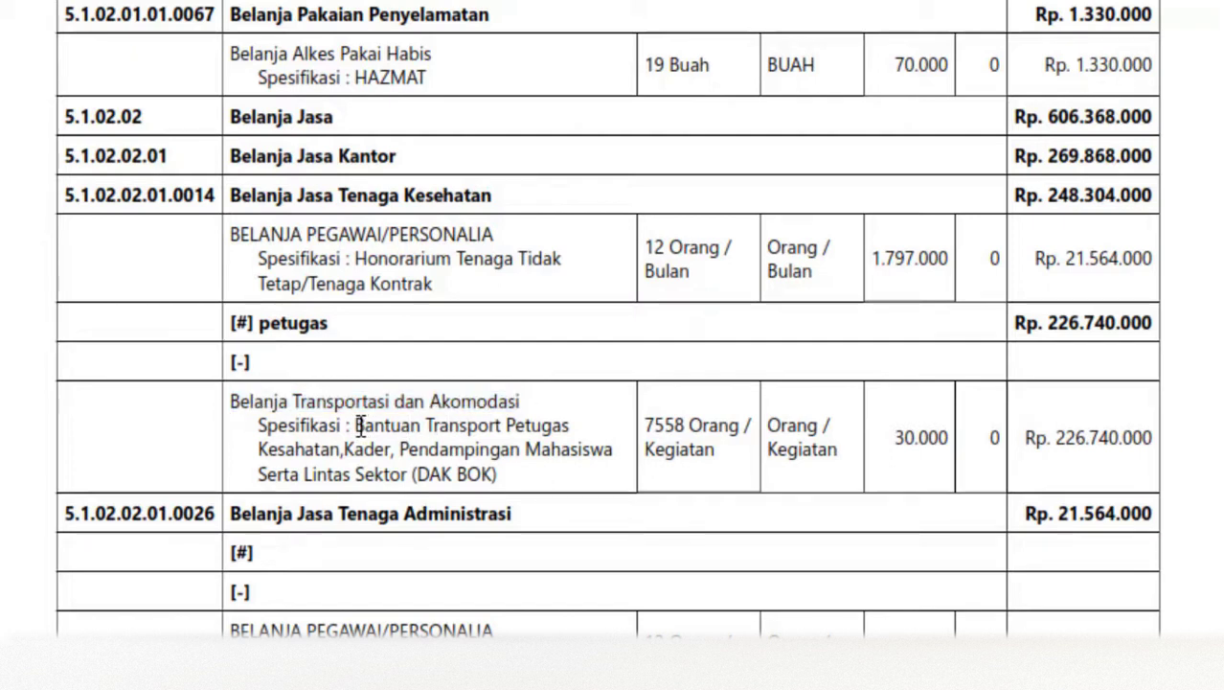
pyautogui.moveTo(360, 425); pyautogui.dragTo(580, 433)
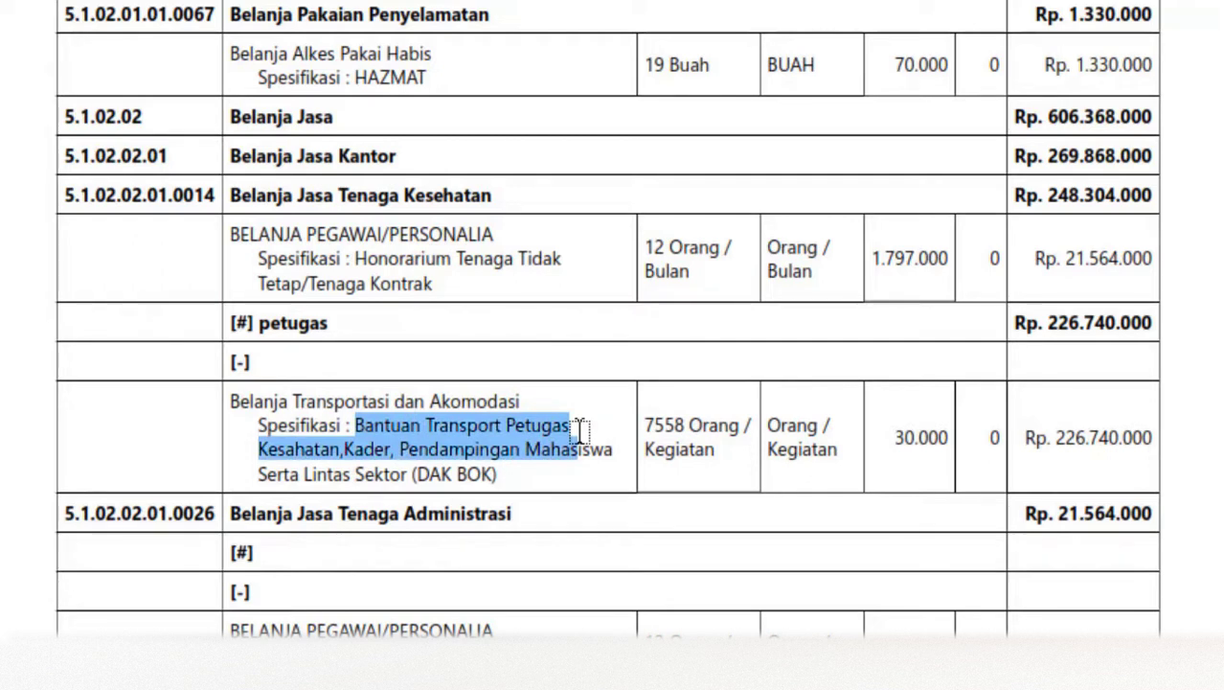
pyautogui.click(580, 428)
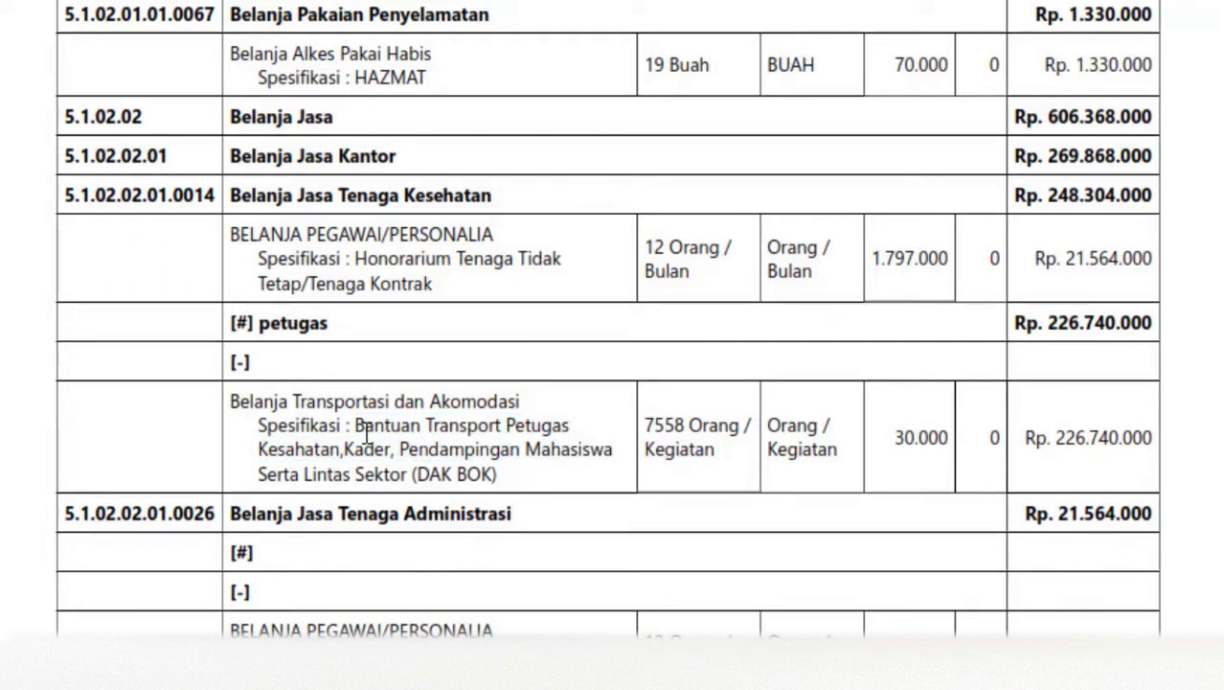
pyautogui.moveTo(356, 426); pyautogui.dragTo(575, 423)
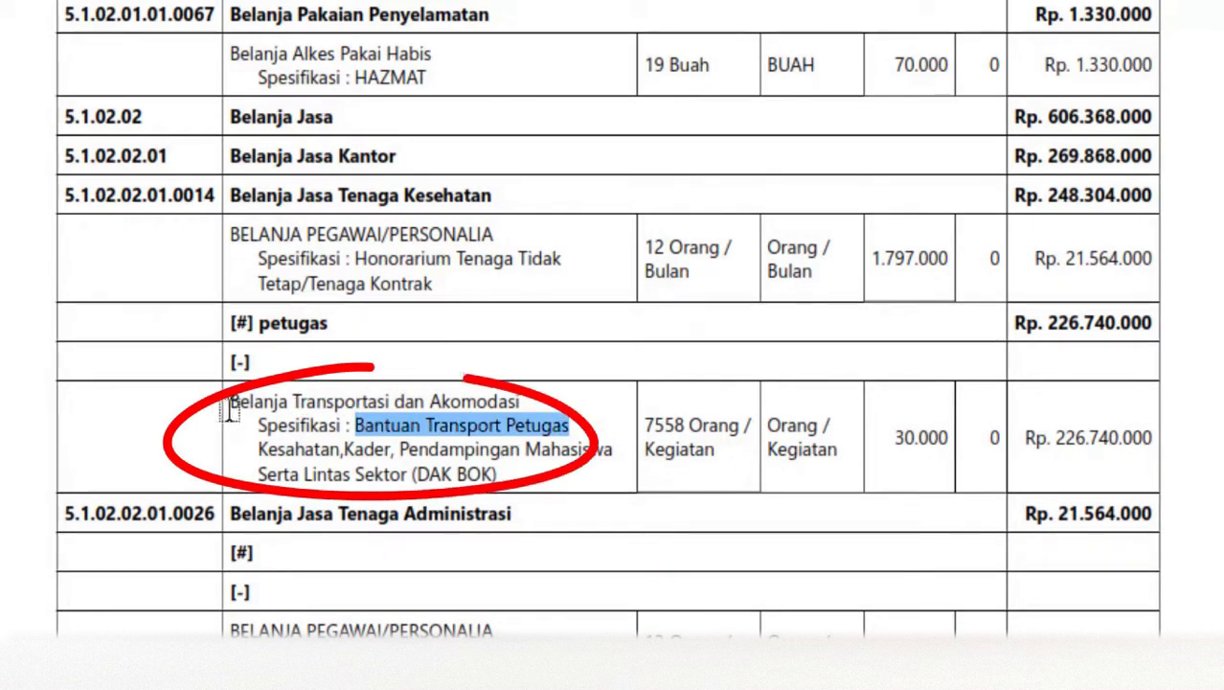
pyautogui.moveTo(231, 404); pyautogui.dragTo(533, 407)
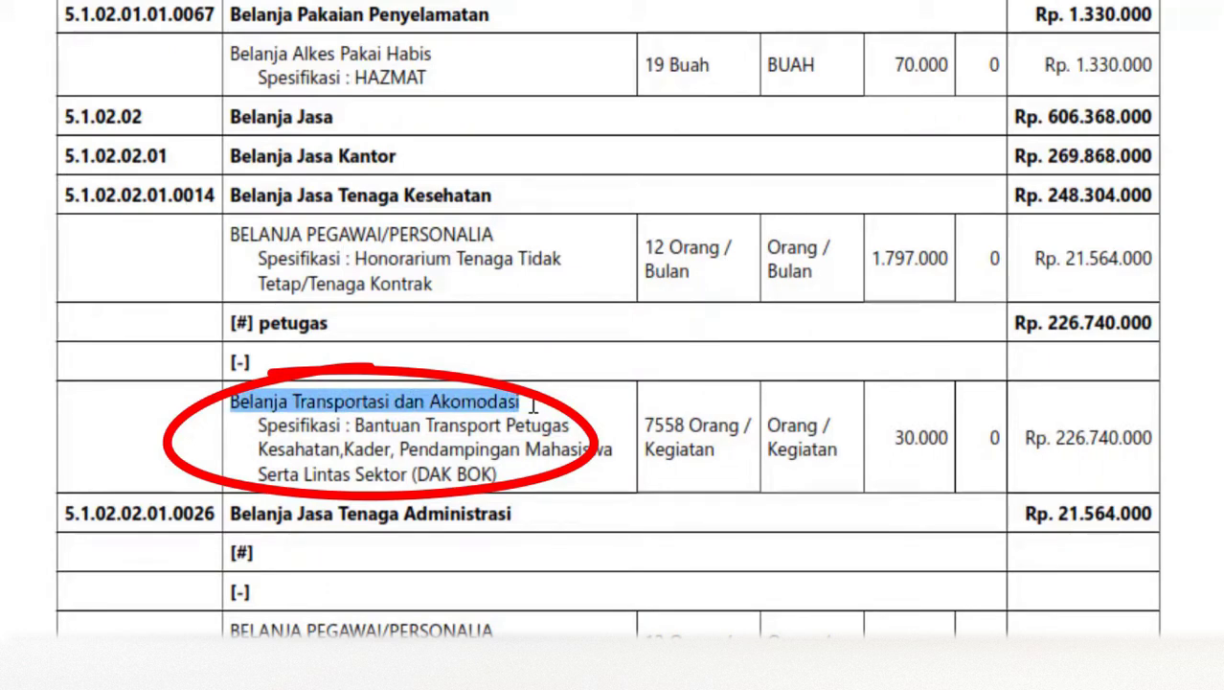
pyautogui.scroll(-3, 533, 406)
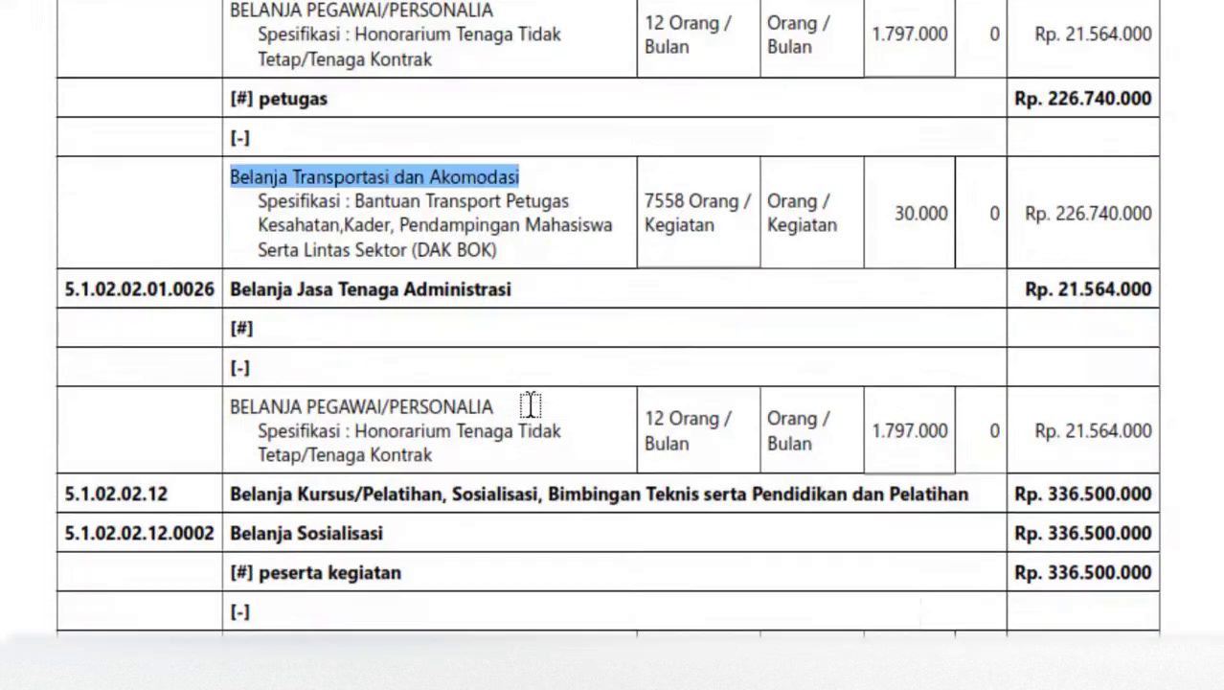
# Step: Select the 5.1.02.02.01.0026 Belanja Jasa Tenaga Administrasi line and its BELANJA PEGAWAI/PERSONALIA item
pyautogui.scroll(-1, 525, 404)
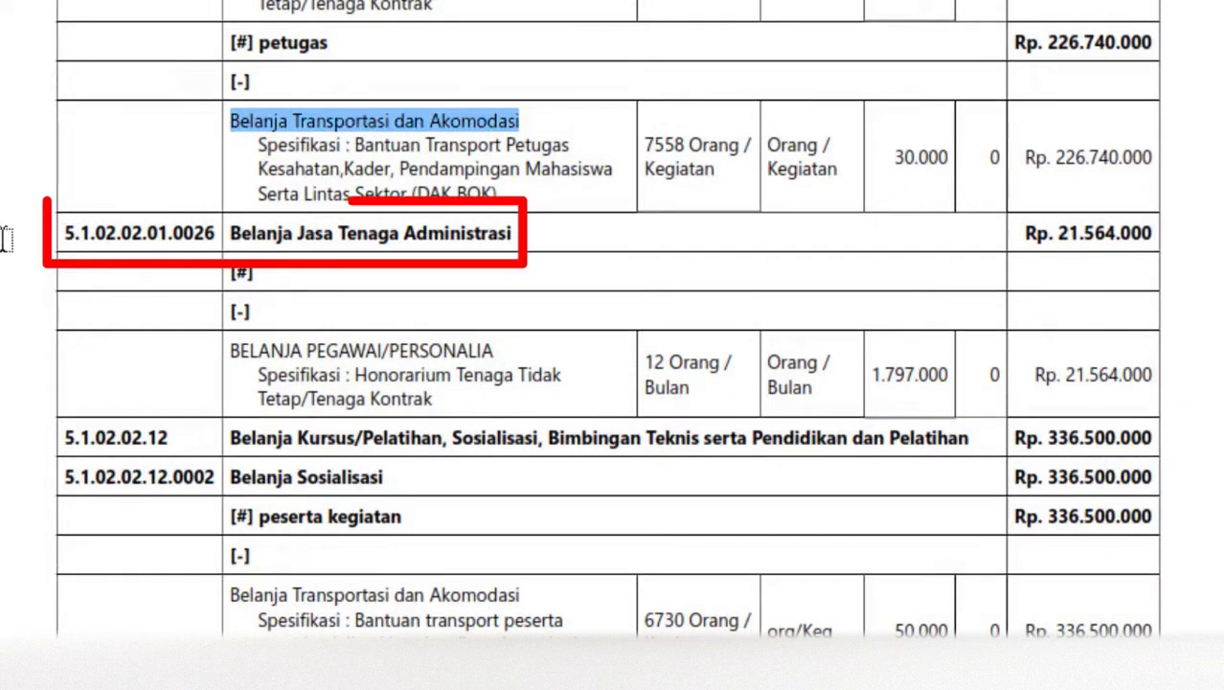
pyautogui.moveTo(6, 233)
pyautogui.mouseDown()
pyautogui.moveTo(143, 246)
pyautogui.moveTo(547, 234)
pyautogui.mouseUp()
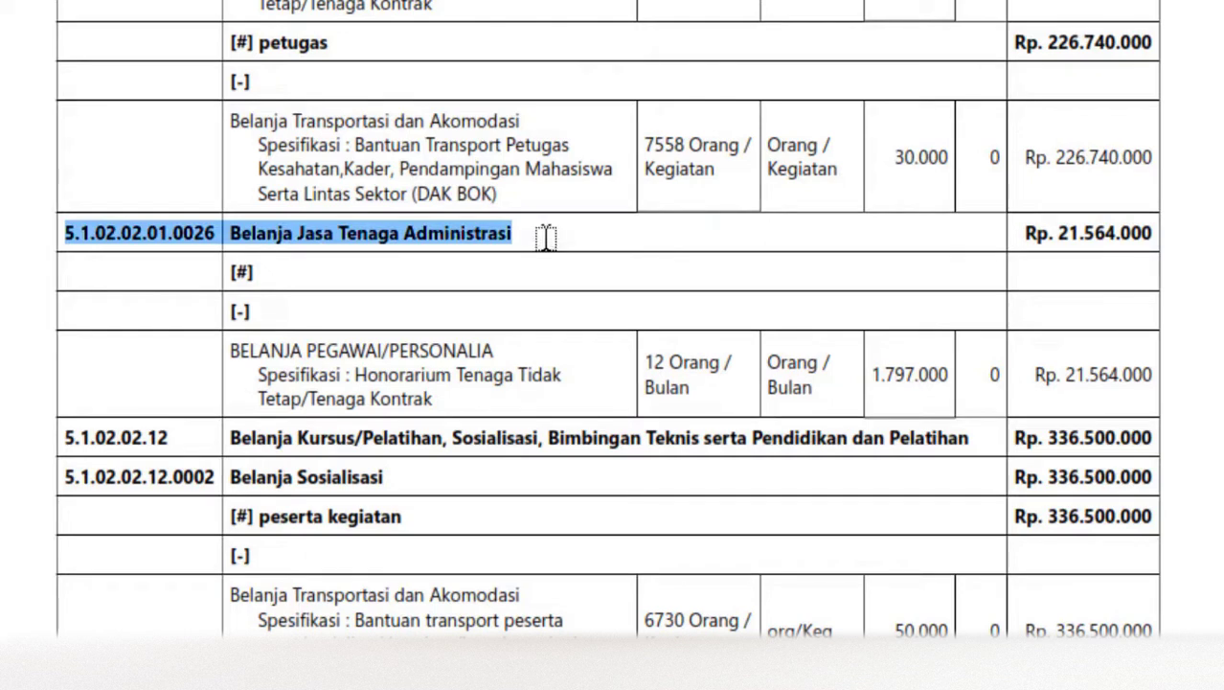
pyautogui.moveTo(228, 350)
pyautogui.mouseDown()
pyautogui.moveTo(484, 357)
pyautogui.moveTo(469, 360)
pyautogui.mouseUp()
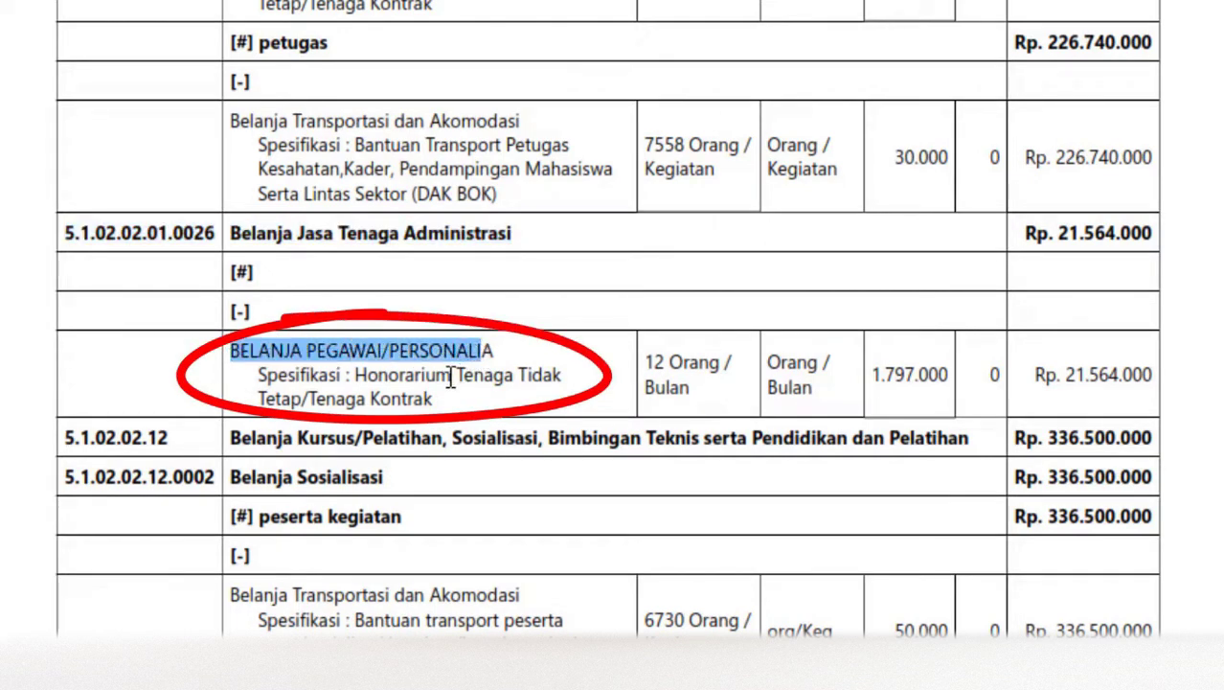
pyautogui.click(451, 378)
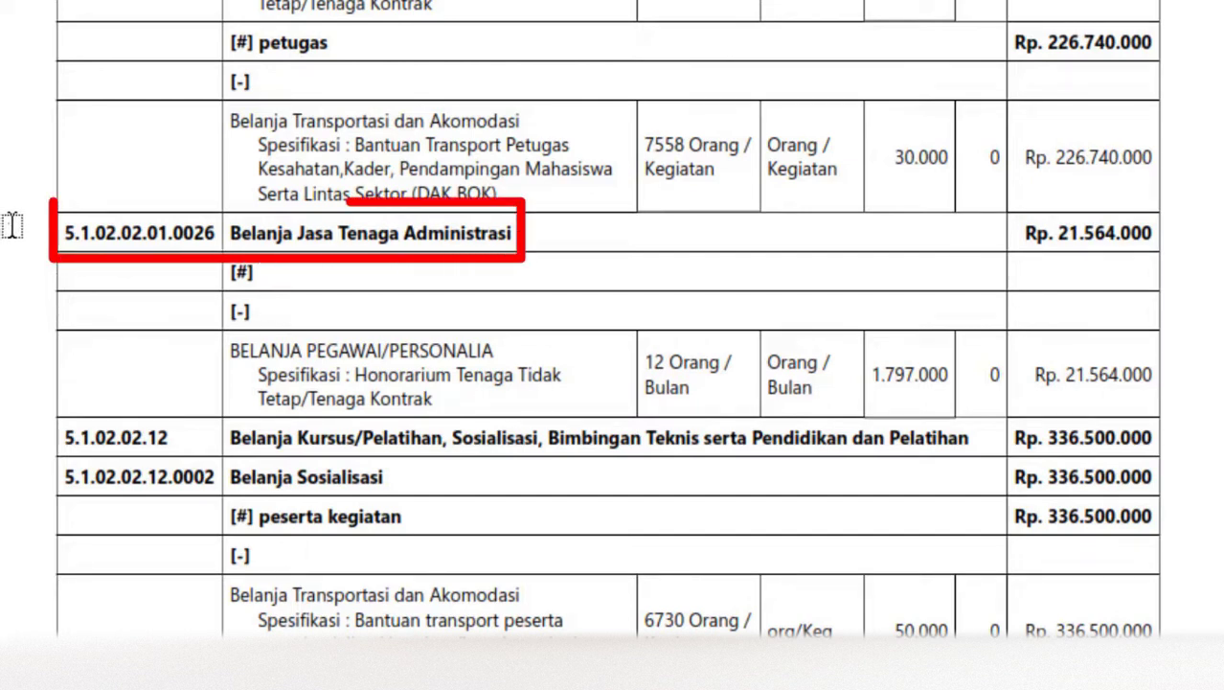
pyautogui.moveTo(9, 225); pyautogui.dragTo(555, 236)
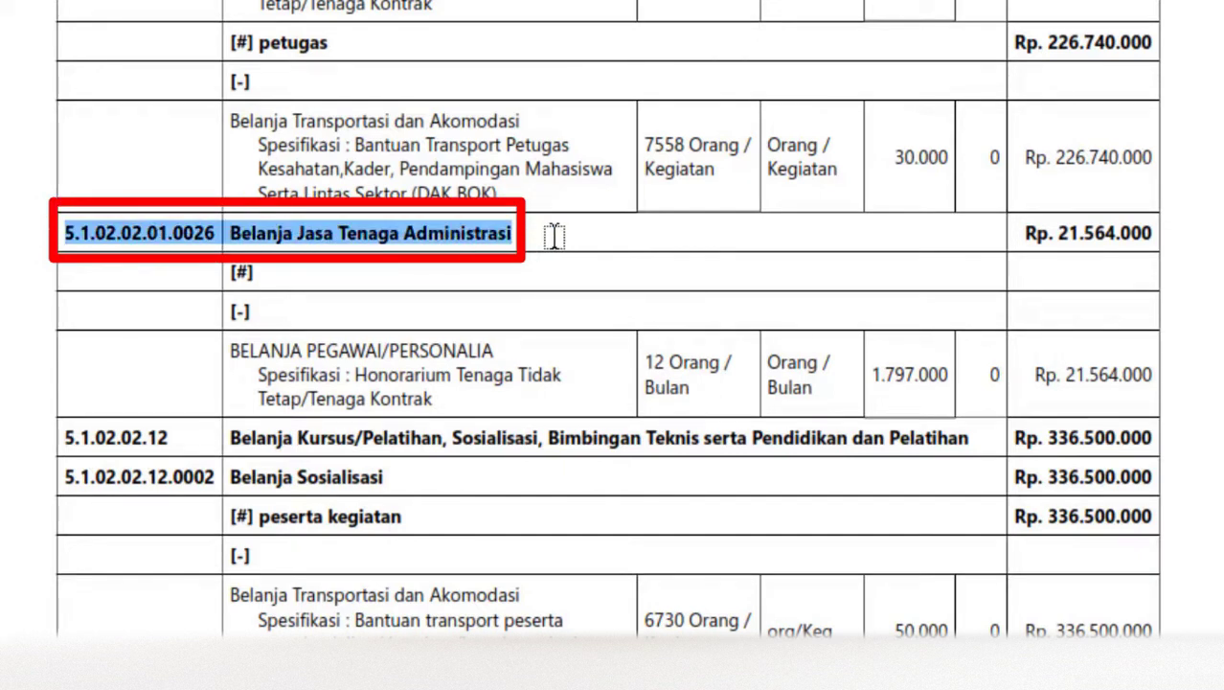
pyautogui.scroll(-3, 555, 235)
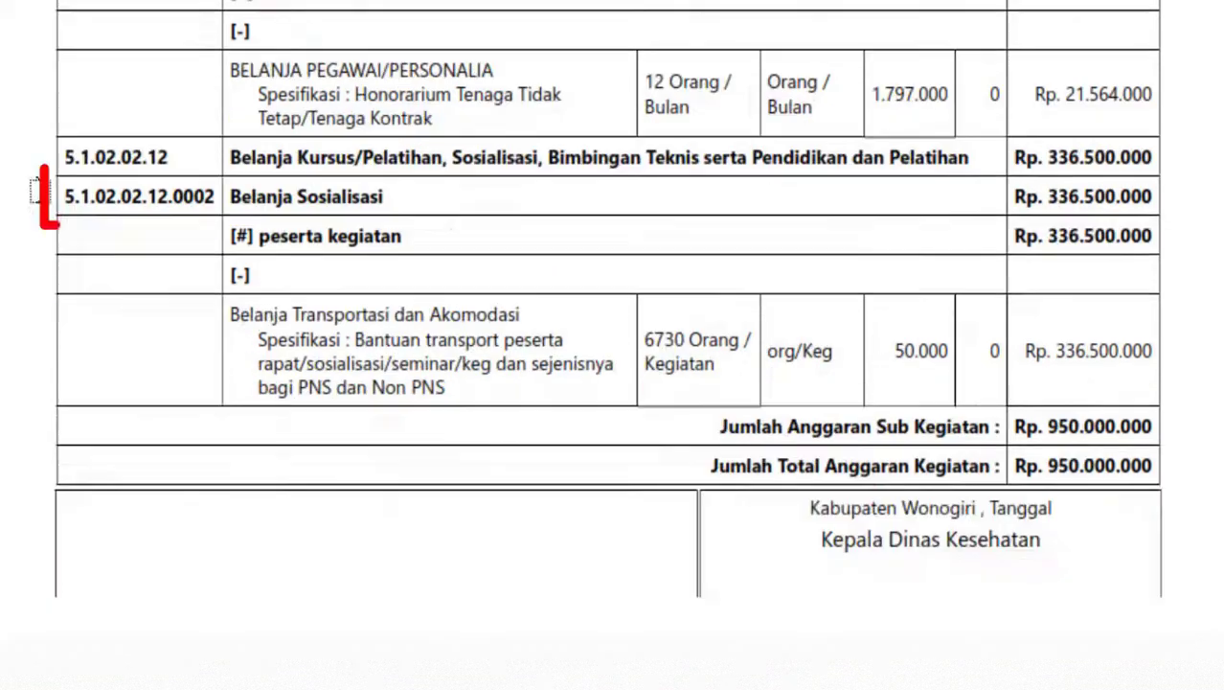
# Step: Mark the Belanja Sosialisasi row, its Belanja Transportasi dan Akomodasi item and transport specification
pyautogui.moveTo(29, 190); pyautogui.dragTo(407, 198)
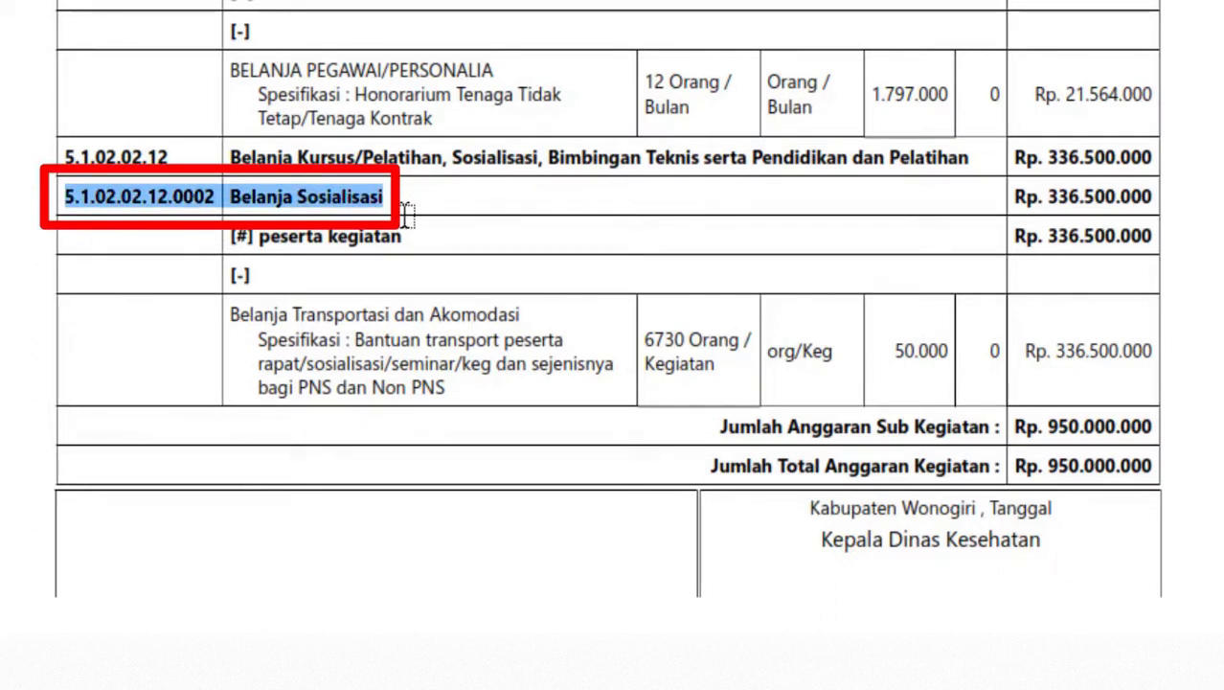
pyautogui.moveTo(232, 317); pyautogui.dragTo(526, 317)
pyautogui.moveTo(355, 340); pyautogui.dragTo(572, 342)
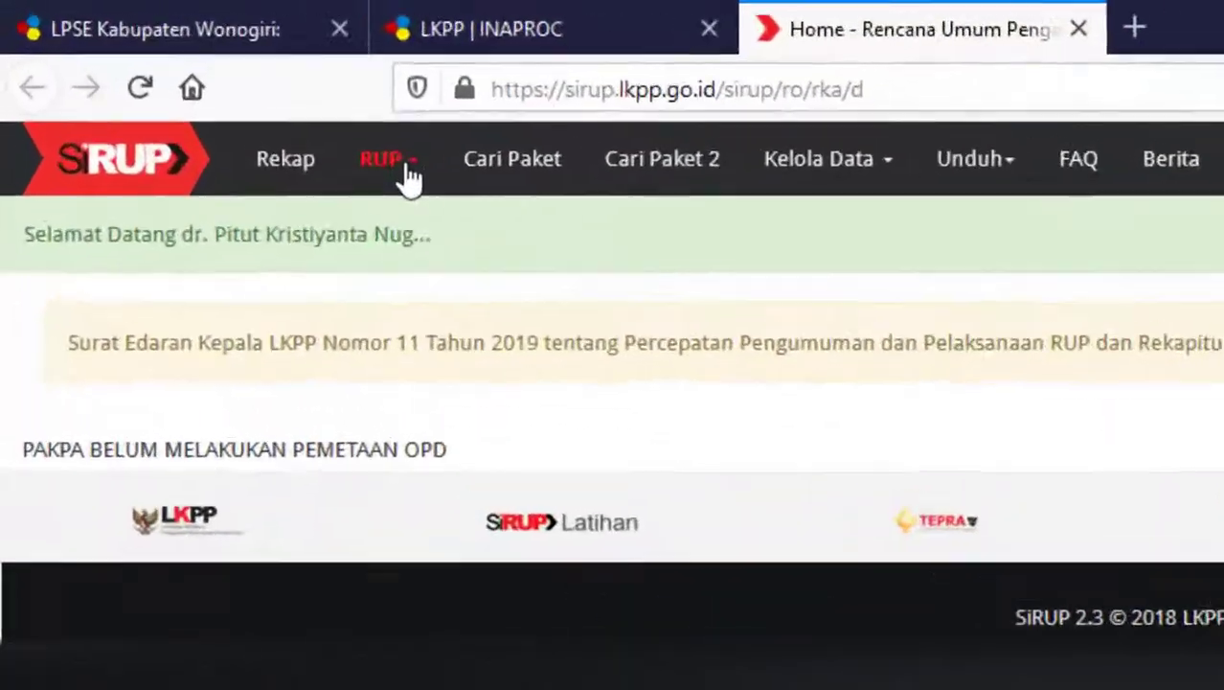
# Step: List the Swakelola RUP packages with Program, Kegiatan and Sub-Kegiatan left at Semua
pyautogui.click(222, 96)
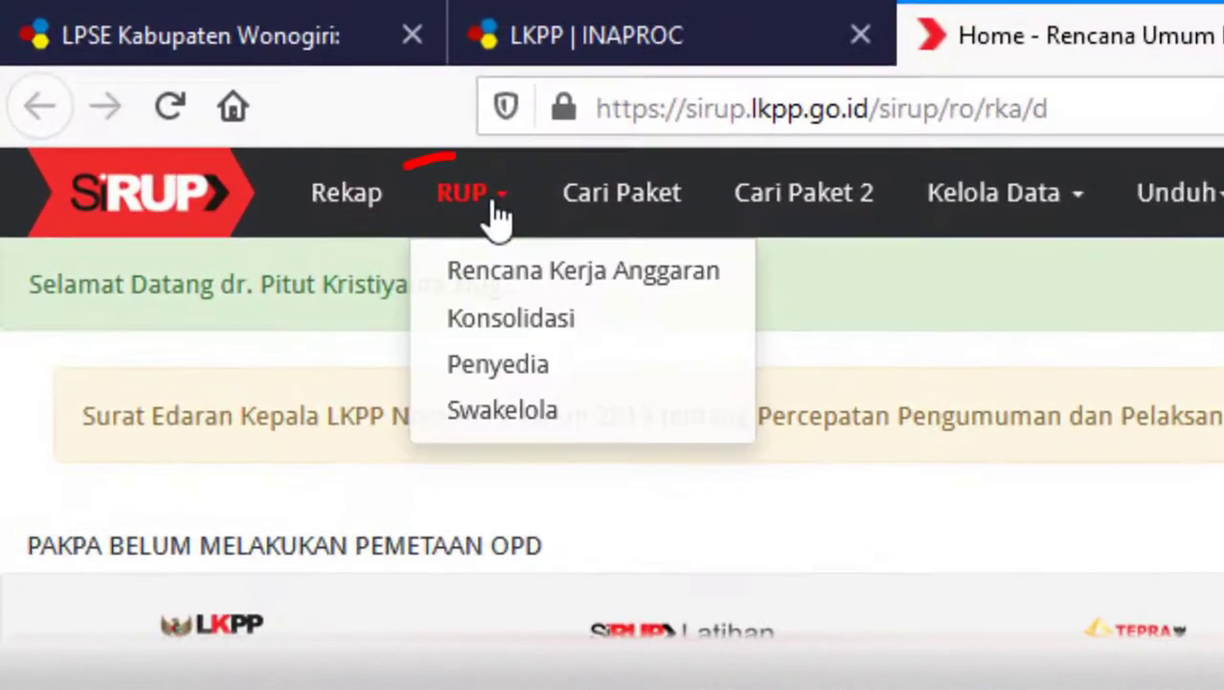
pyautogui.click(498, 412)
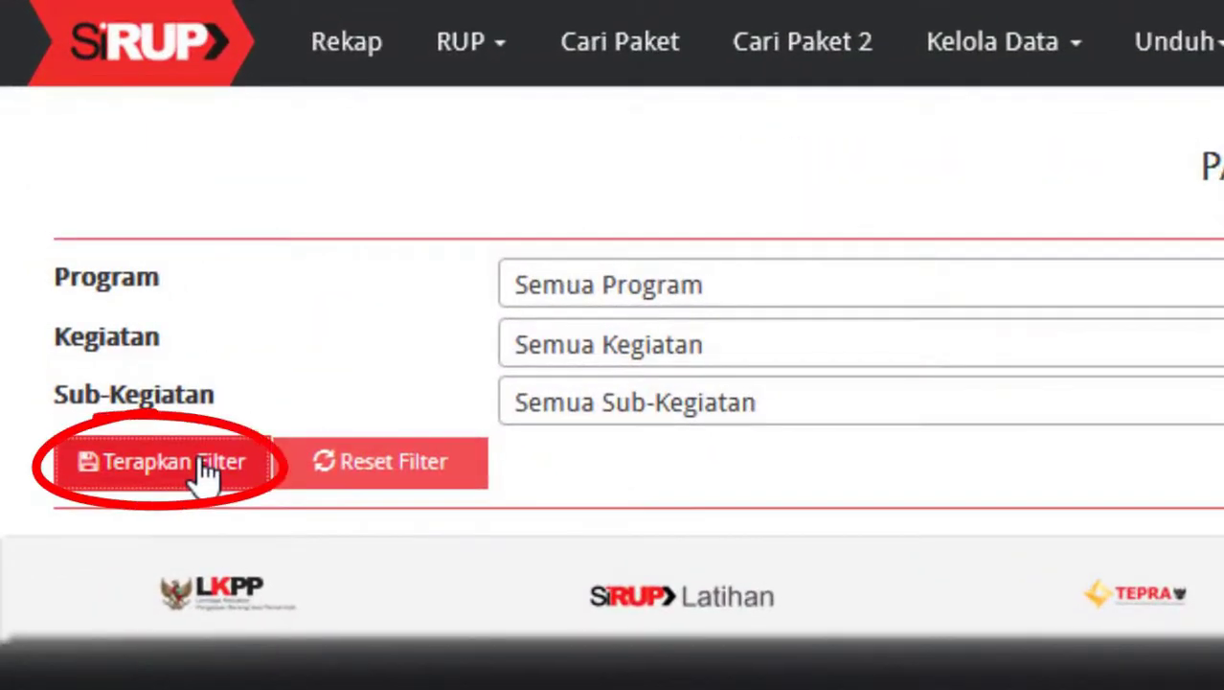
pyautogui.click(169, 410)
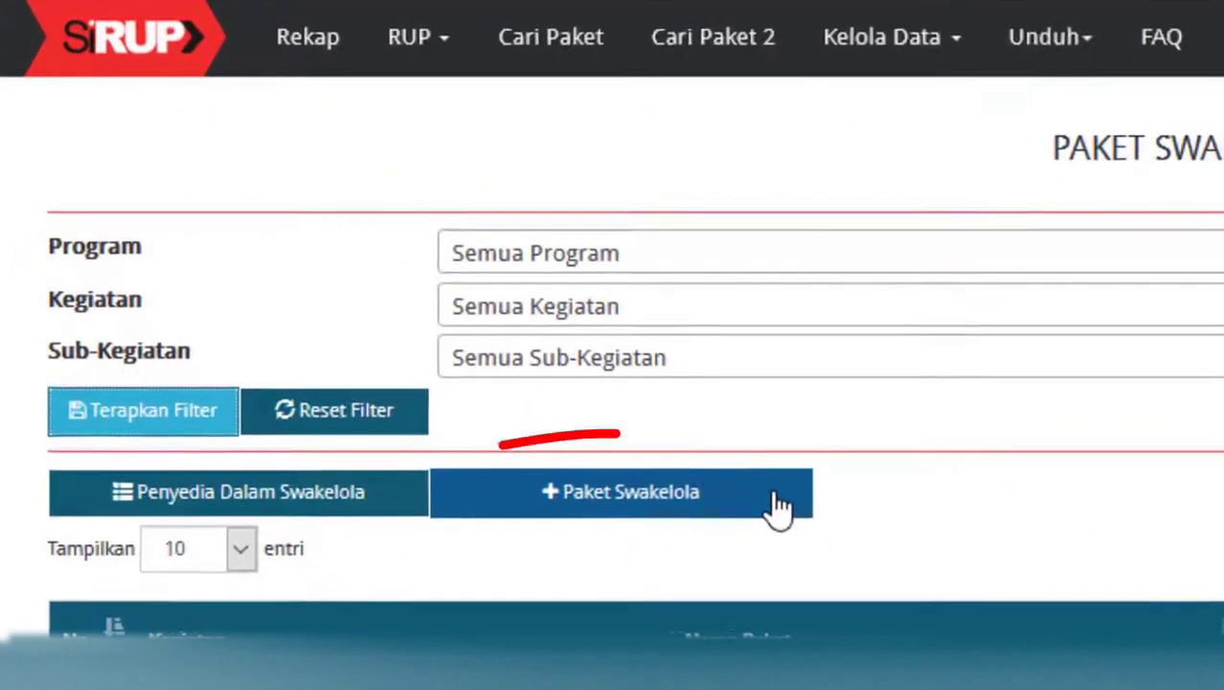
# Step: Begin a new Paket Swakelola for DINAS KESEHATAN 2021 as Tipe 1, ready for the package name
pyautogui.click(778, 506)
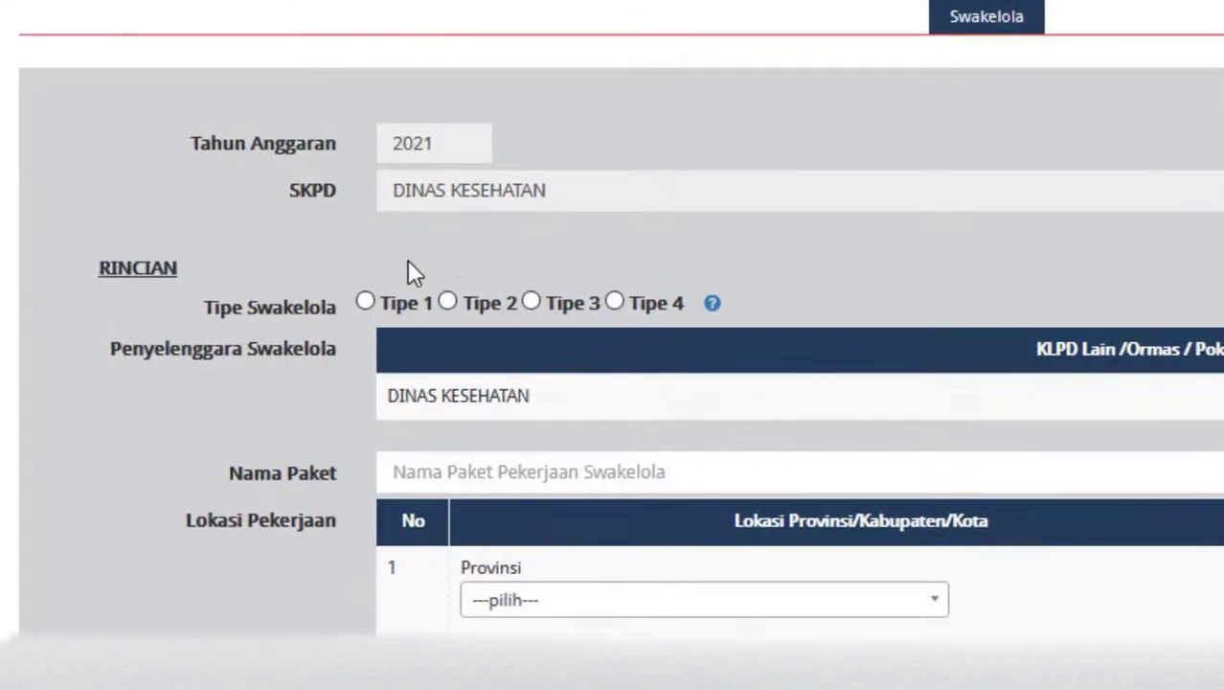
pyautogui.click(365, 301)
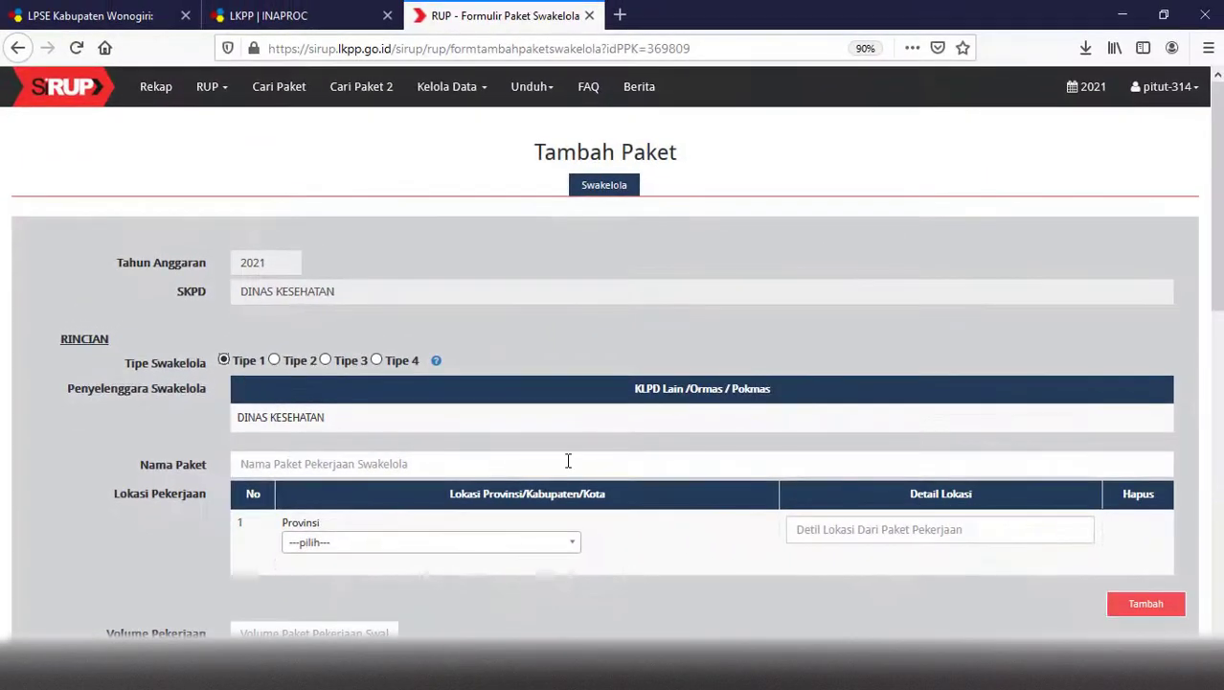
pyautogui.click(927, 468)
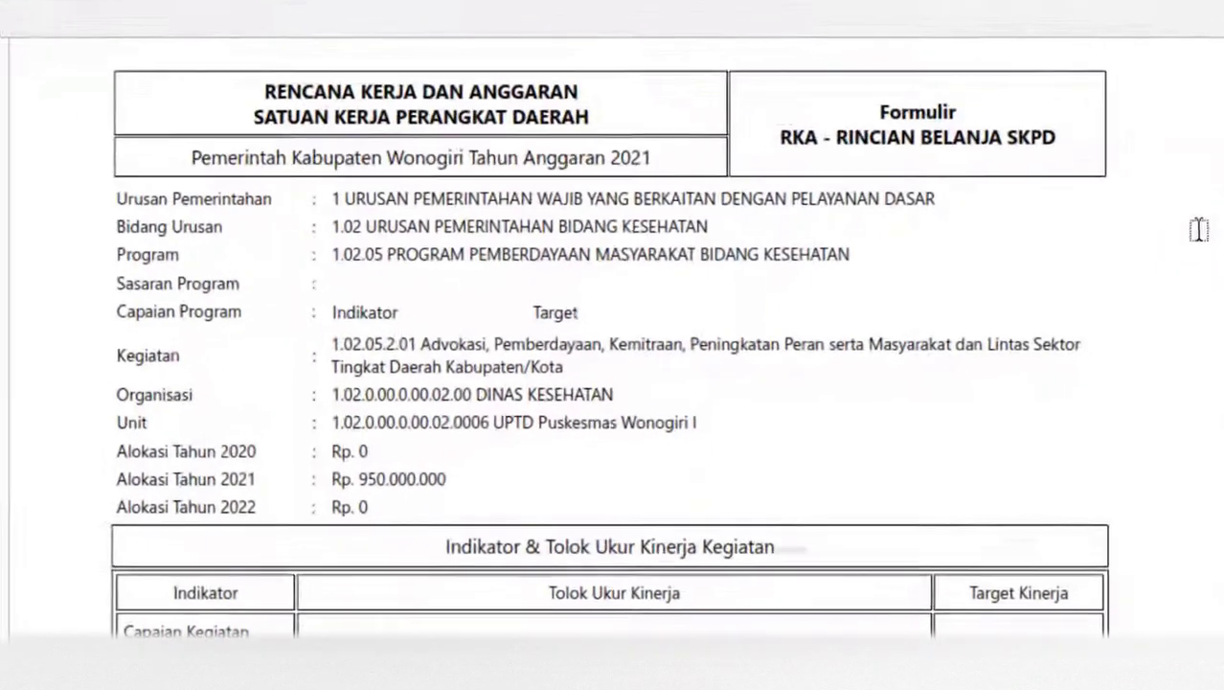
# Step: Scroll the UPTD Puskesmas Wonogiri I RKA down toward the Indikator & Tolok Ukur Kinerja Kegiatan table
pyautogui.scroll(-5, 613, 331)
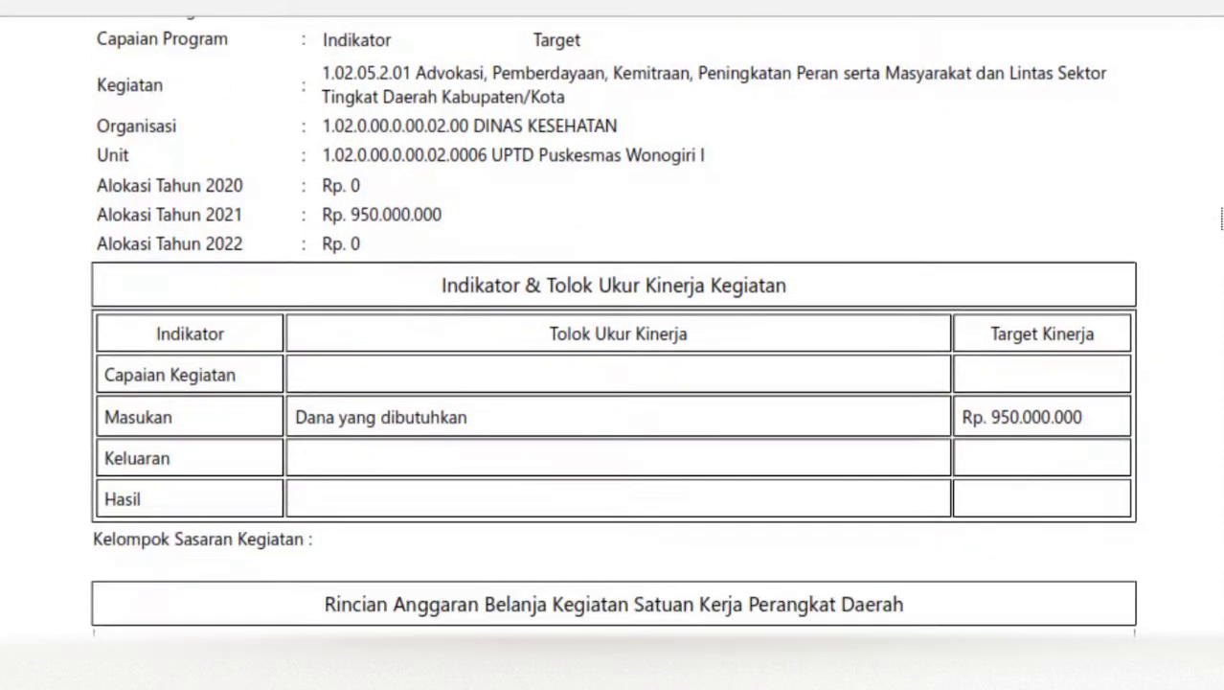
# Step: Fill Nama Paket with 'Peningkatan Upaya Promosi Kesehatan, Advokasi, Kemitraan dan Pemberdayaan Masyarakat' plus UPTD Puskesmas Wonogiri I
pyautogui.scroll(-5, 613, 332)
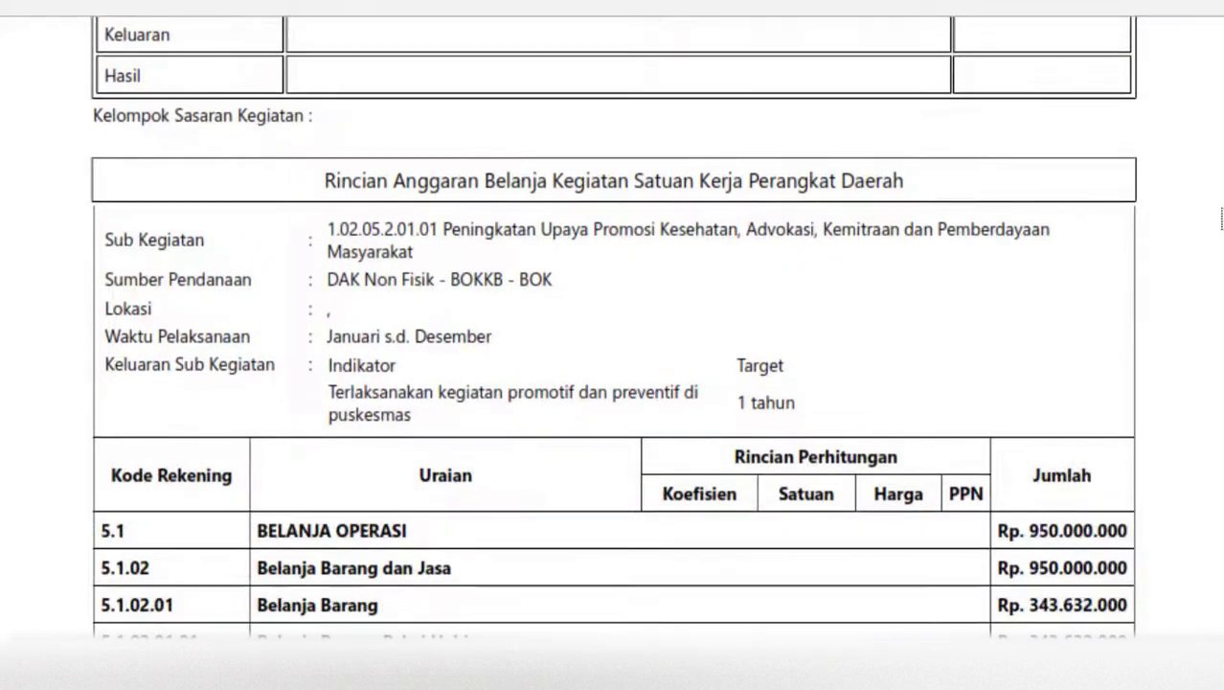
pyautogui.scroll(1, 613, 345)
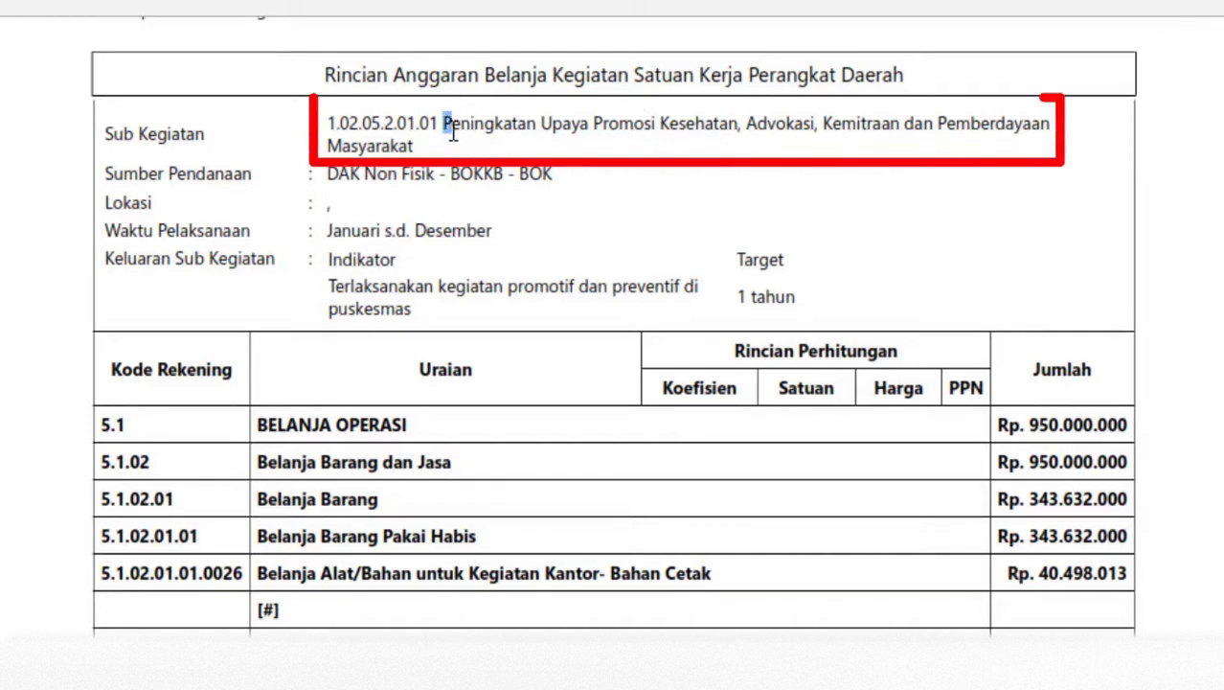
pyautogui.keyDown('shift'); pyautogui.click(421, 148); pyautogui.keyUp('shift')
pyautogui.hotkey('ctrl', 'c')
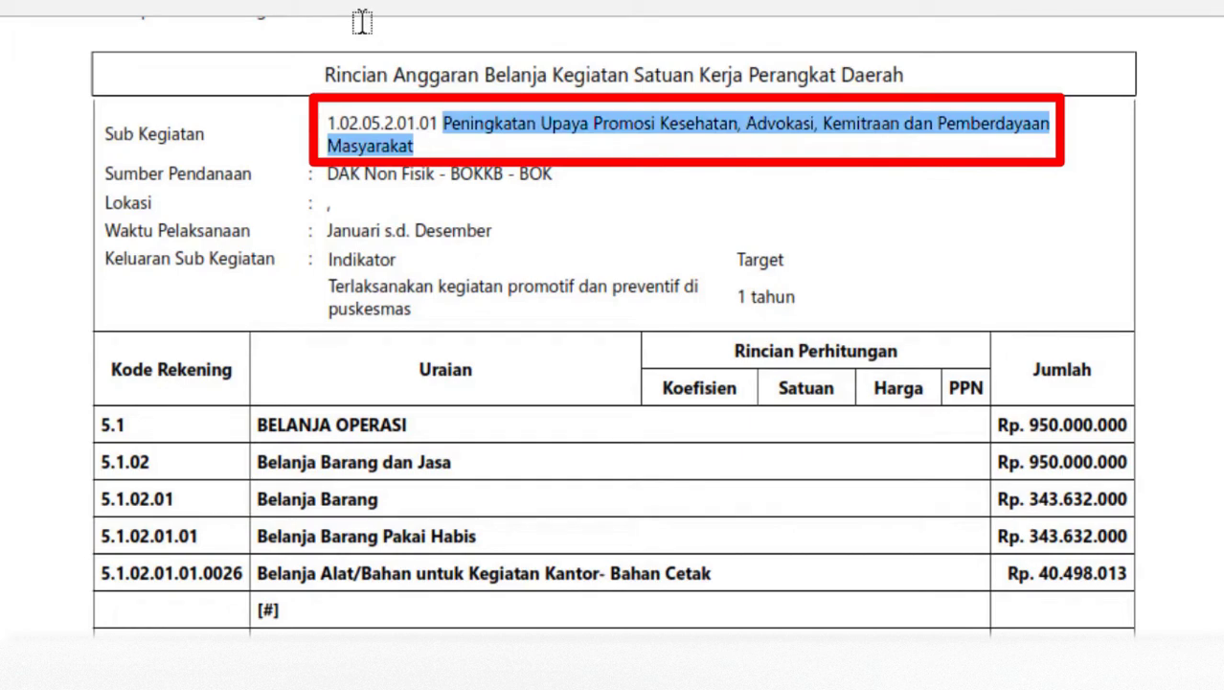
pyautogui.hotkey('alt', 'Tab')
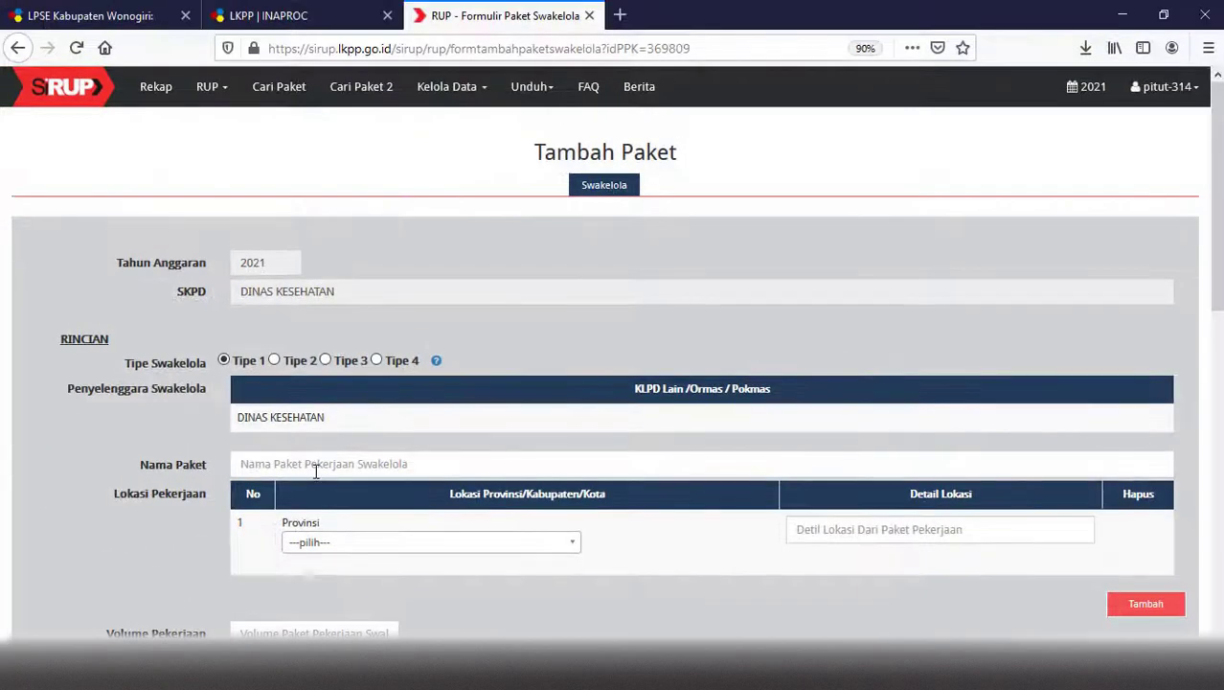
pyautogui.click(315, 469)
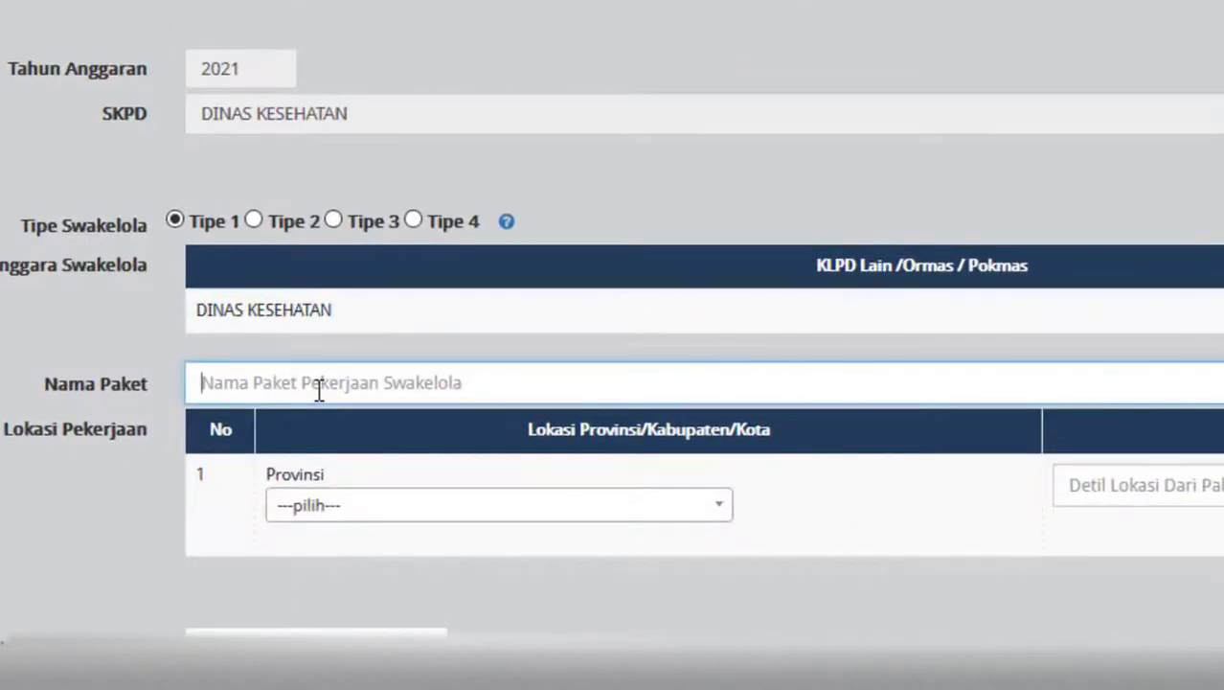
pyautogui.hotkey('ctrl', 'v')
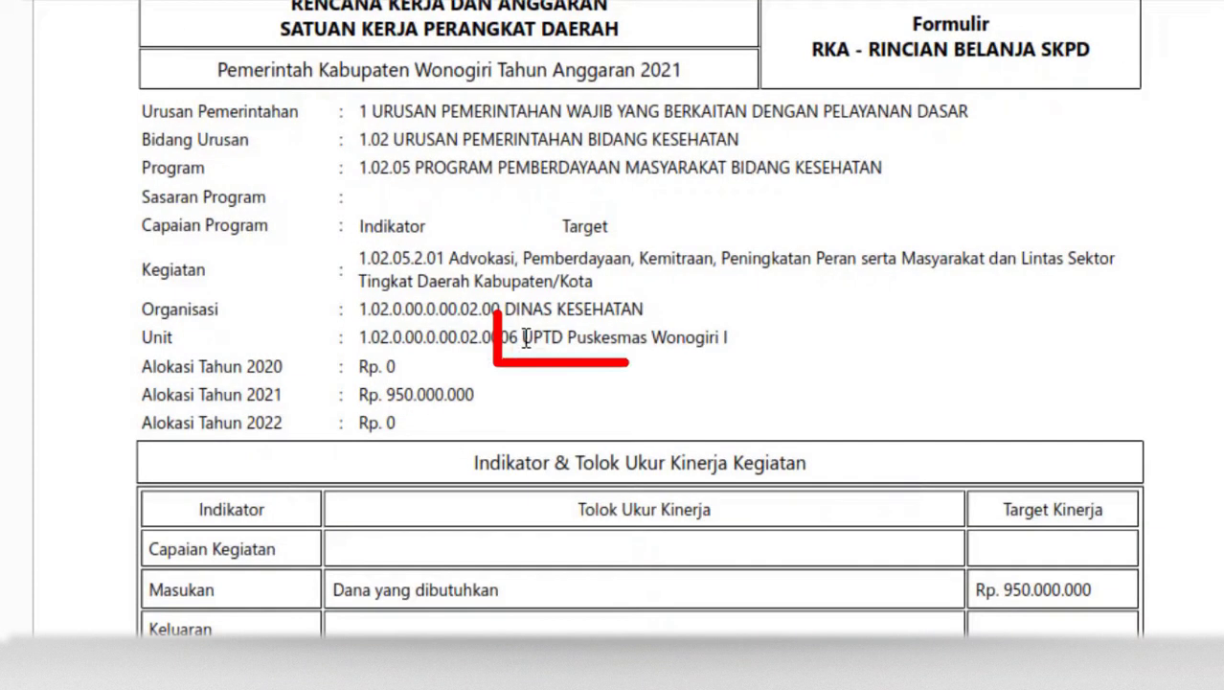
pyautogui.moveTo(522, 337); pyautogui.dragTo(730, 339)
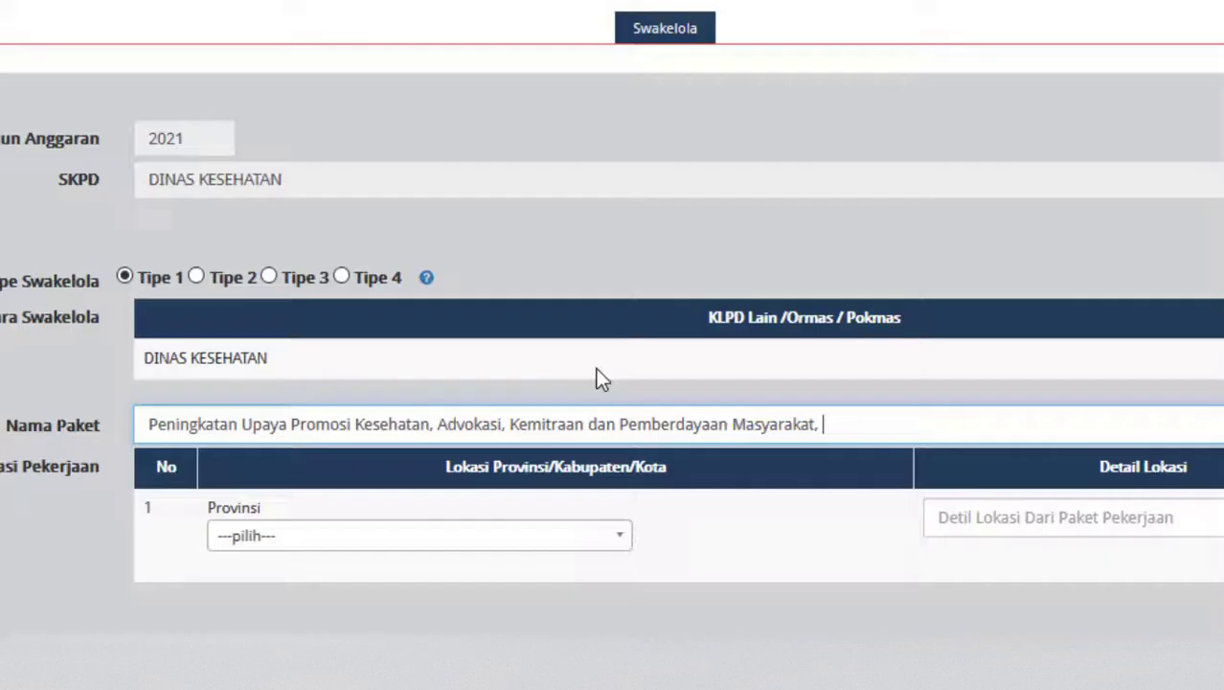
pyautogui.write('UPTD Puskesmas Wonogiri I')
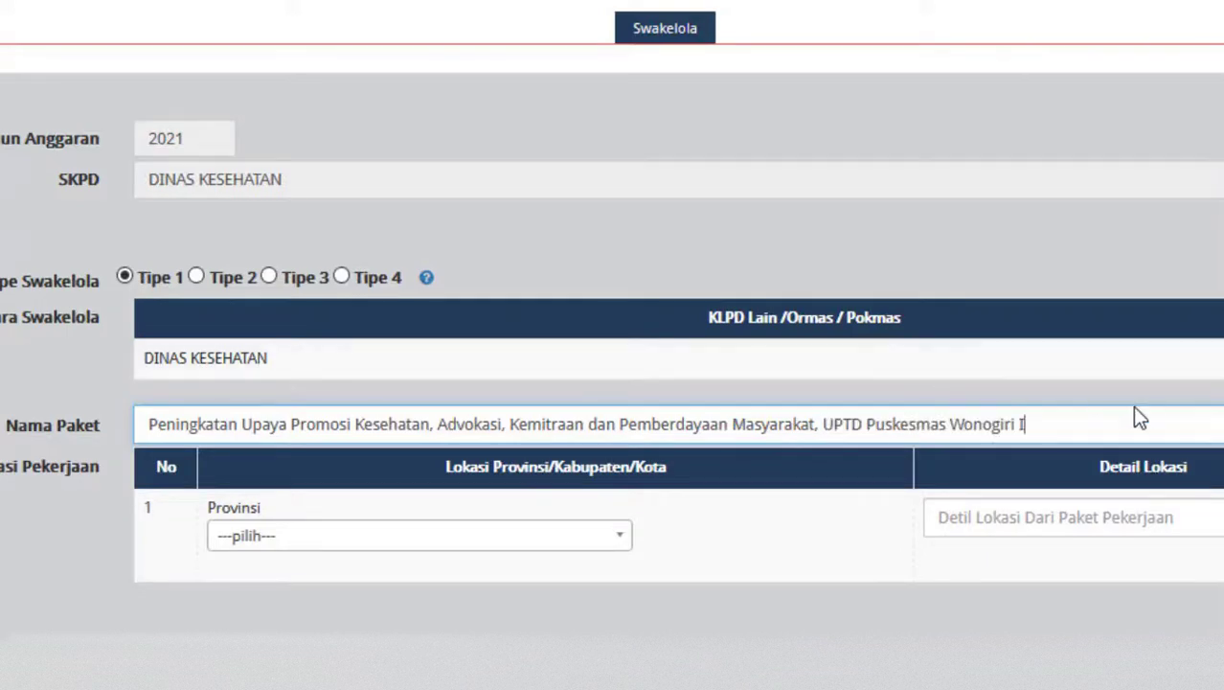
# Step: End the package name with ', Dinas Kesehatan Kab. Wonogiri' and set Provinsi to Jawa Tengah
pyautogui.write(', Dinas Kesehatan Kab. Wonogiri')
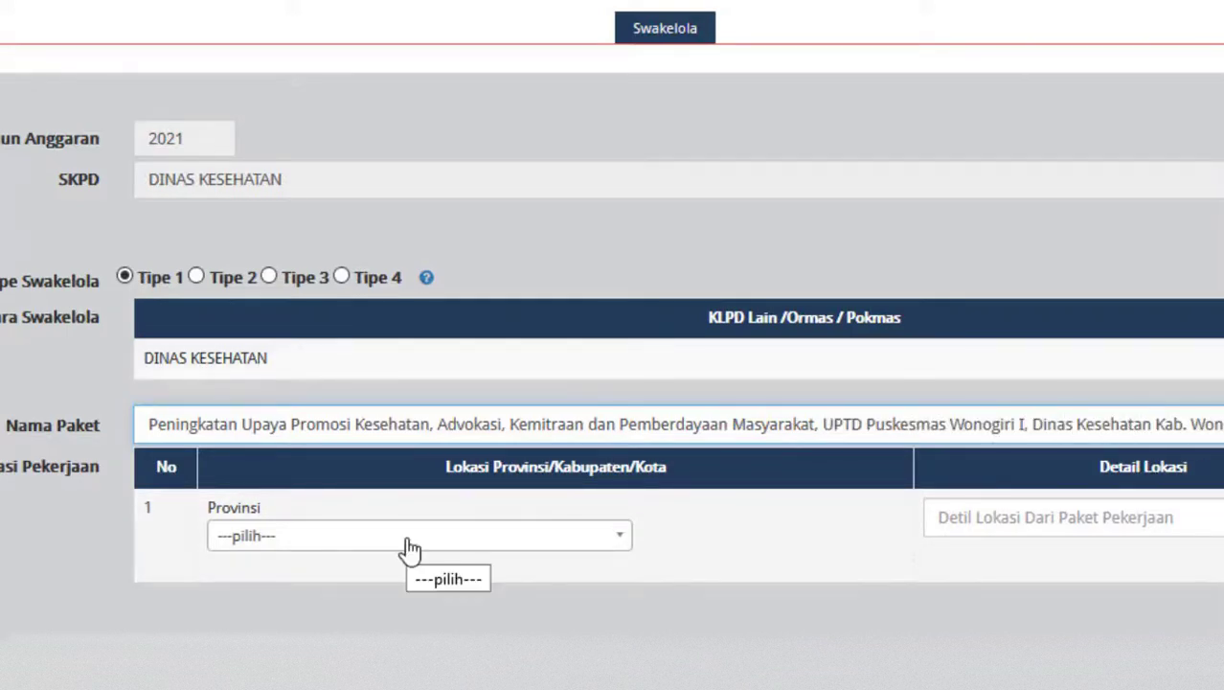
pyautogui.click(404, 541)
pyautogui.write('jawa')
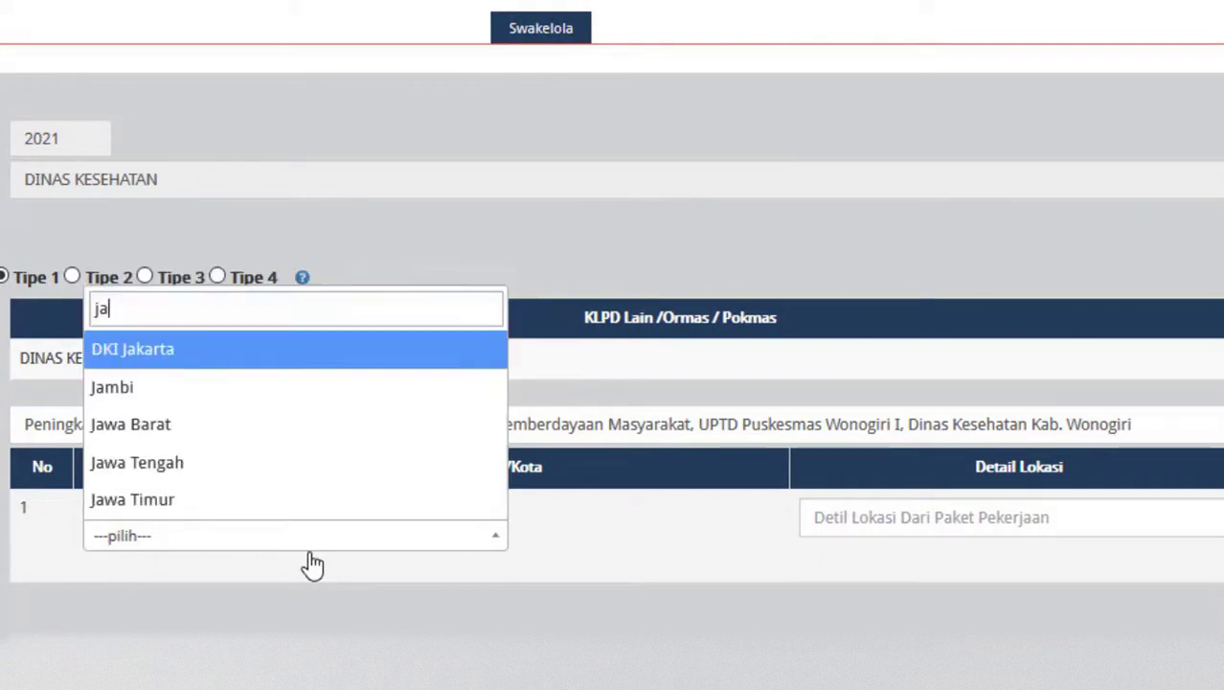
pyautogui.click(292, 467)
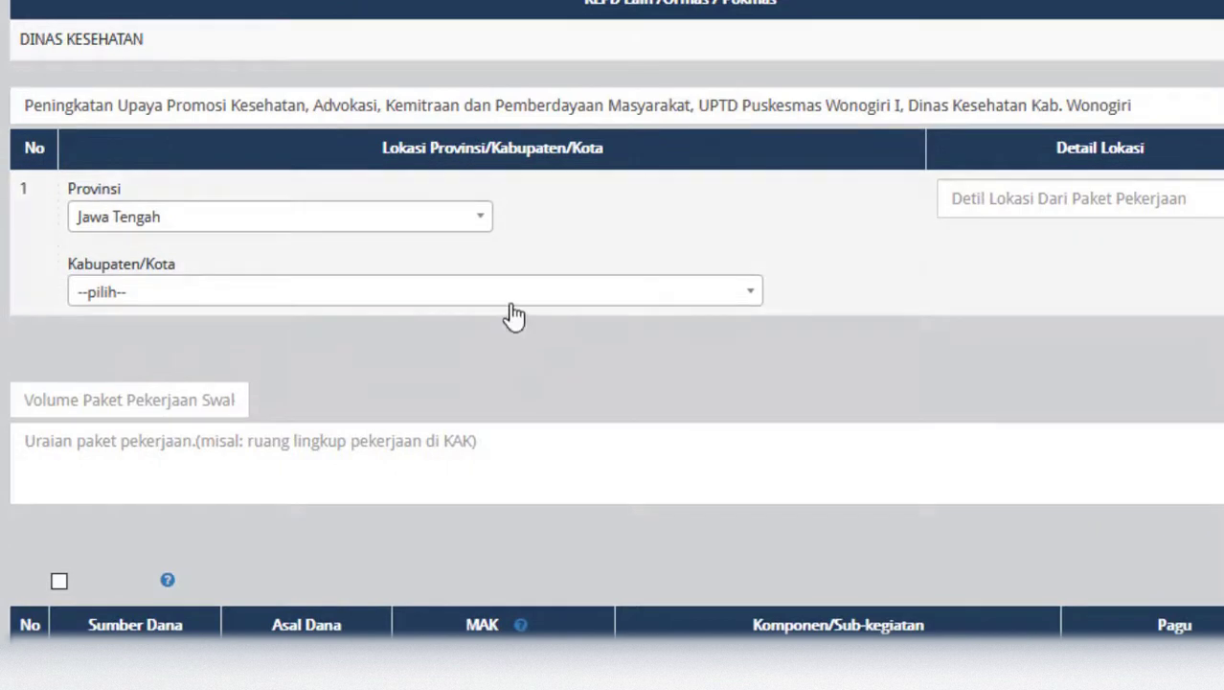
# Step: Set Kabupaten/Kota to Wonogiri (Kab.) and paste UPTD Puskesmas Wonogiri I as Detail Lokasi
pyautogui.click(513, 304)
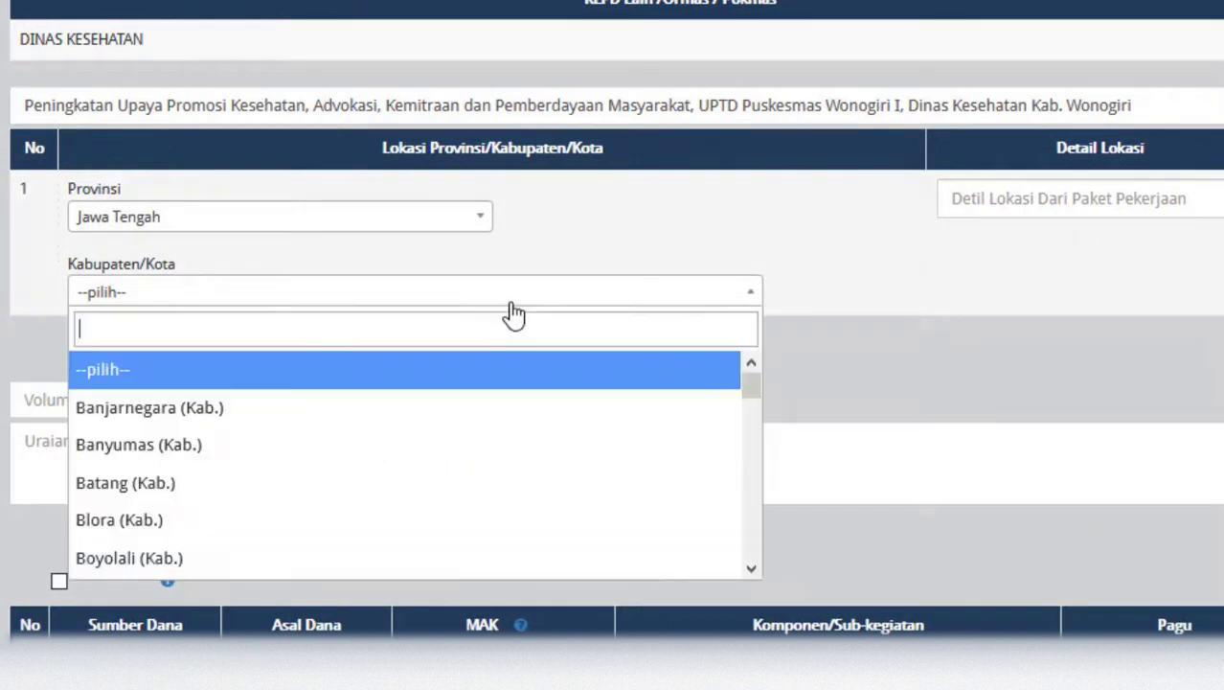
pyautogui.write('wono')
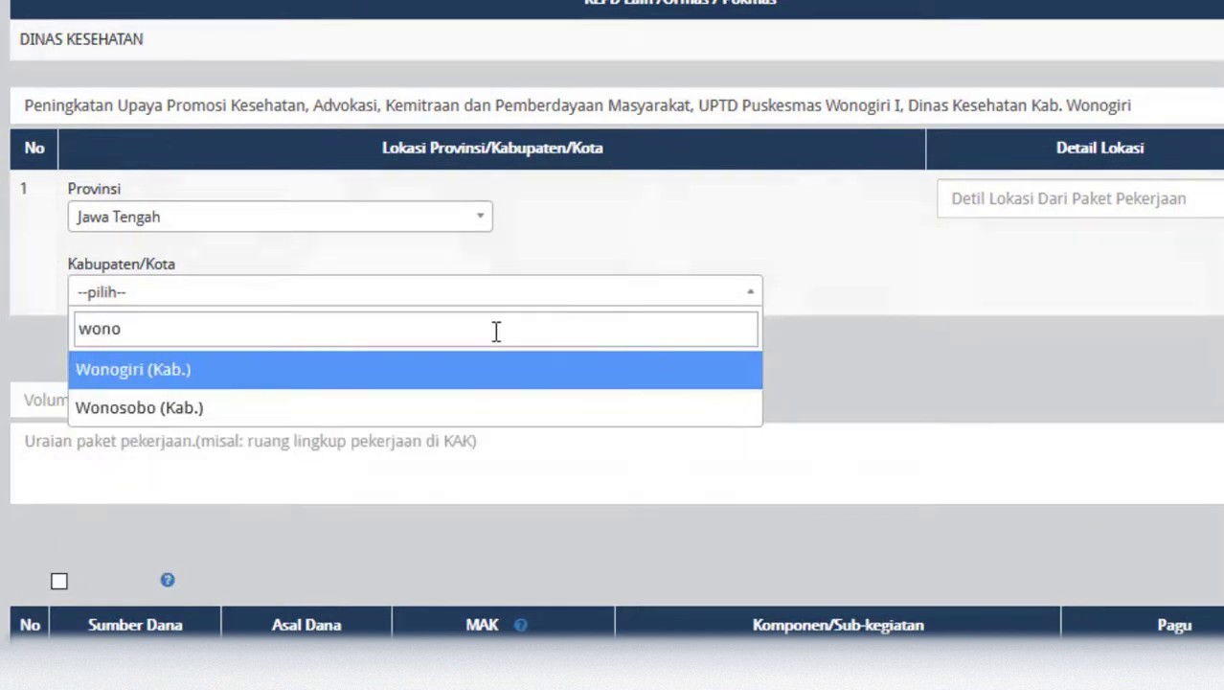
pyautogui.click(484, 378)
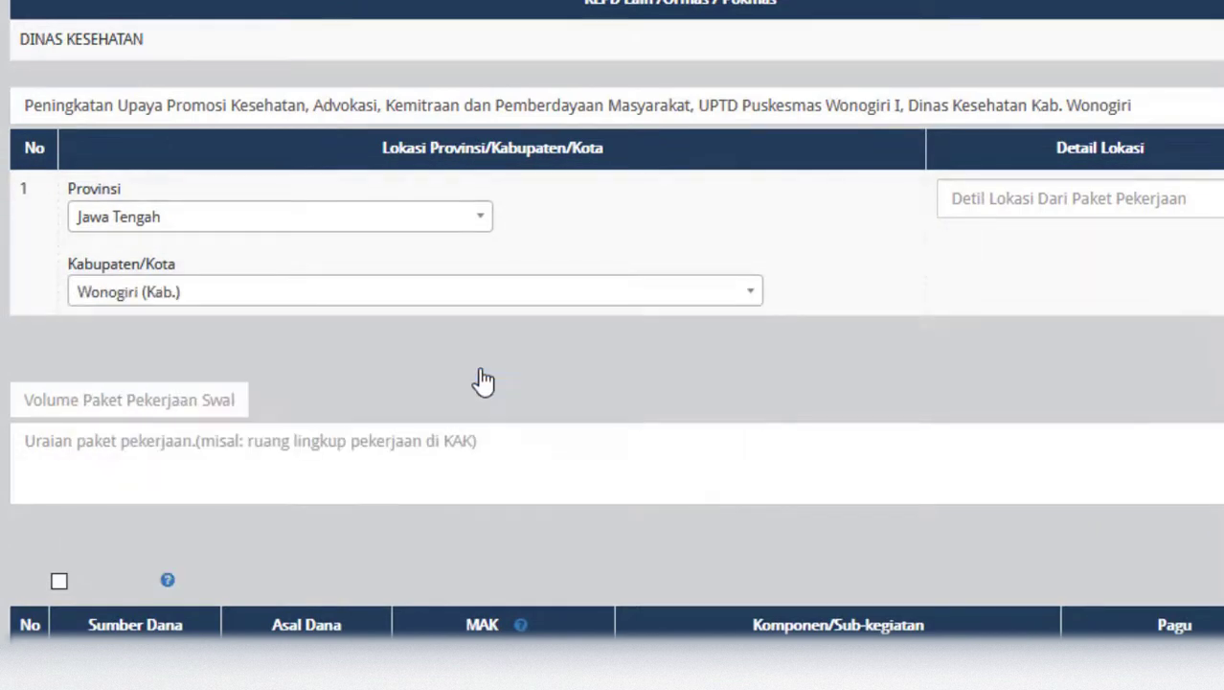
pyautogui.click(1171, 192)
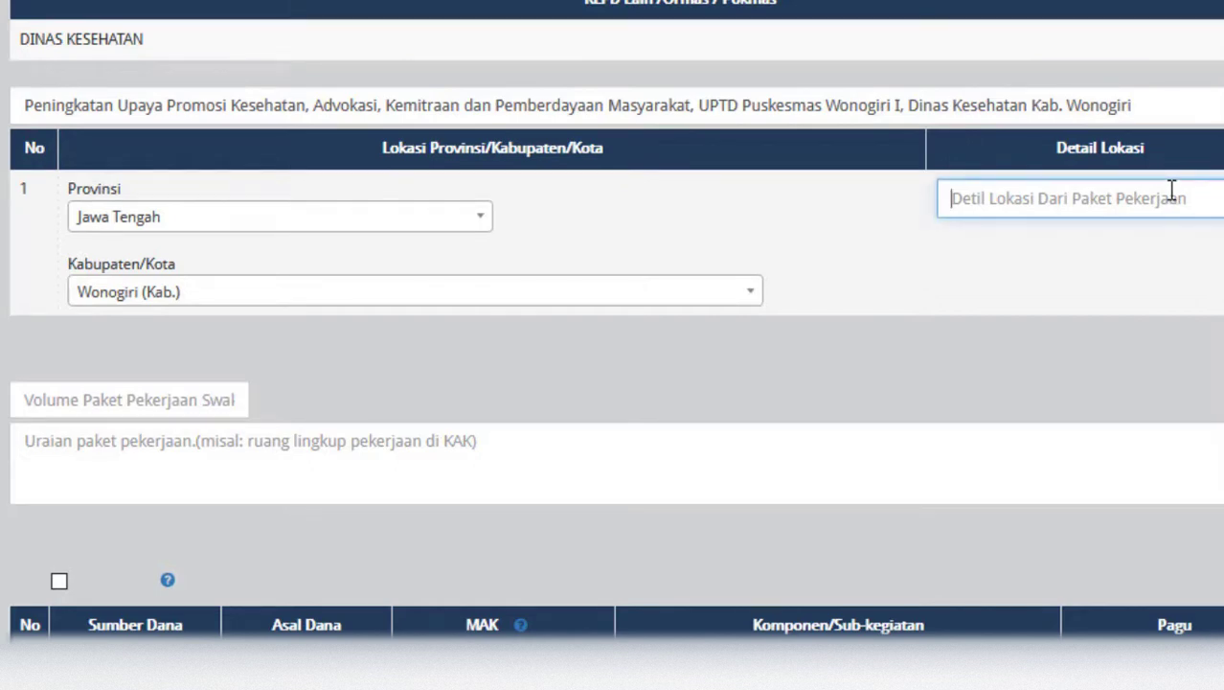
pyautogui.write('UPTD Puskesmas Wonogiri I')
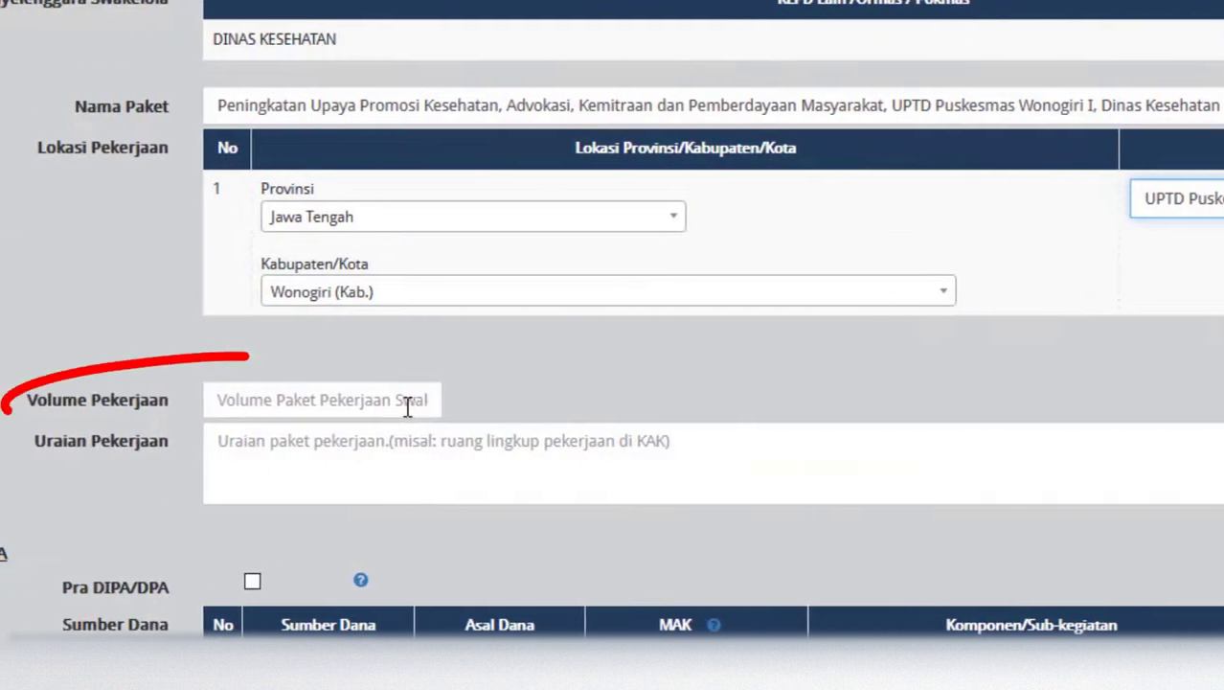
# Step: Enter '1 paket' as Volume Pekerjaan and move on to Uraian Pekerjaan
pyautogui.click(213, 399)
pyautogui.write('1 pa')
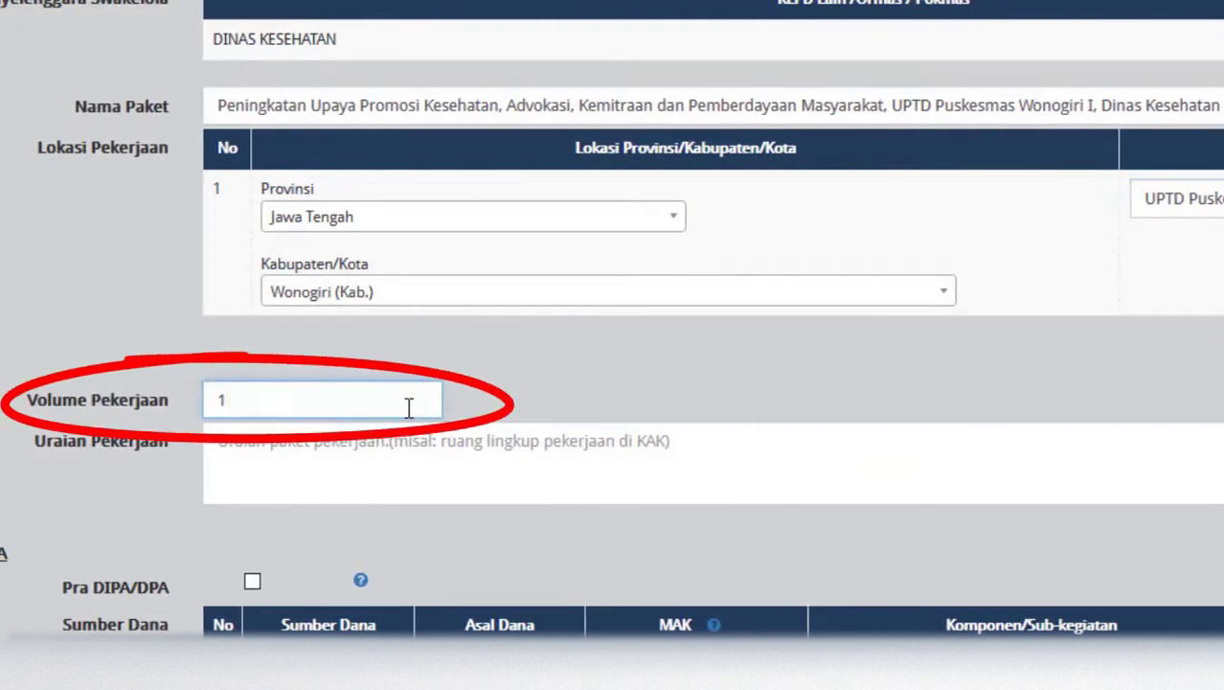
pyautogui.write('ket')
pyautogui.click(396, 455)
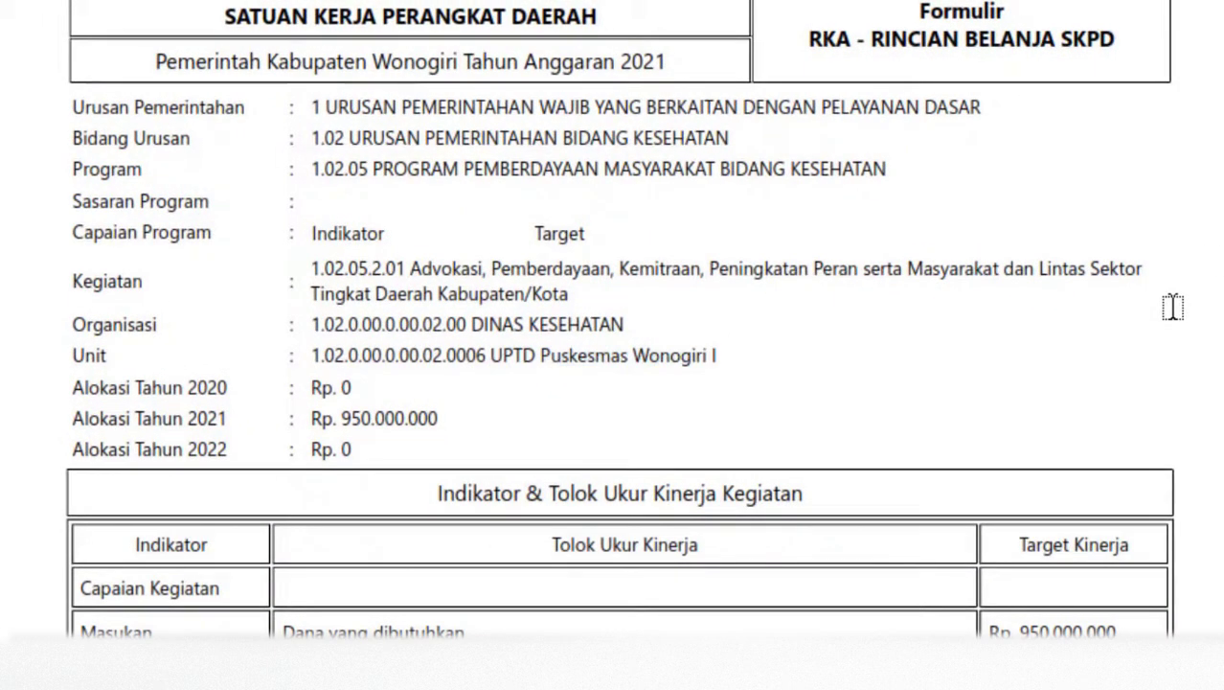
# Step: Enter '1. Belanja Jasa Tenaga Kesehatan' in the work description and start line '2.'
pyautogui.scroll(-5, 1159, 294)
pyautogui.scroll(-8, 1172, 307)
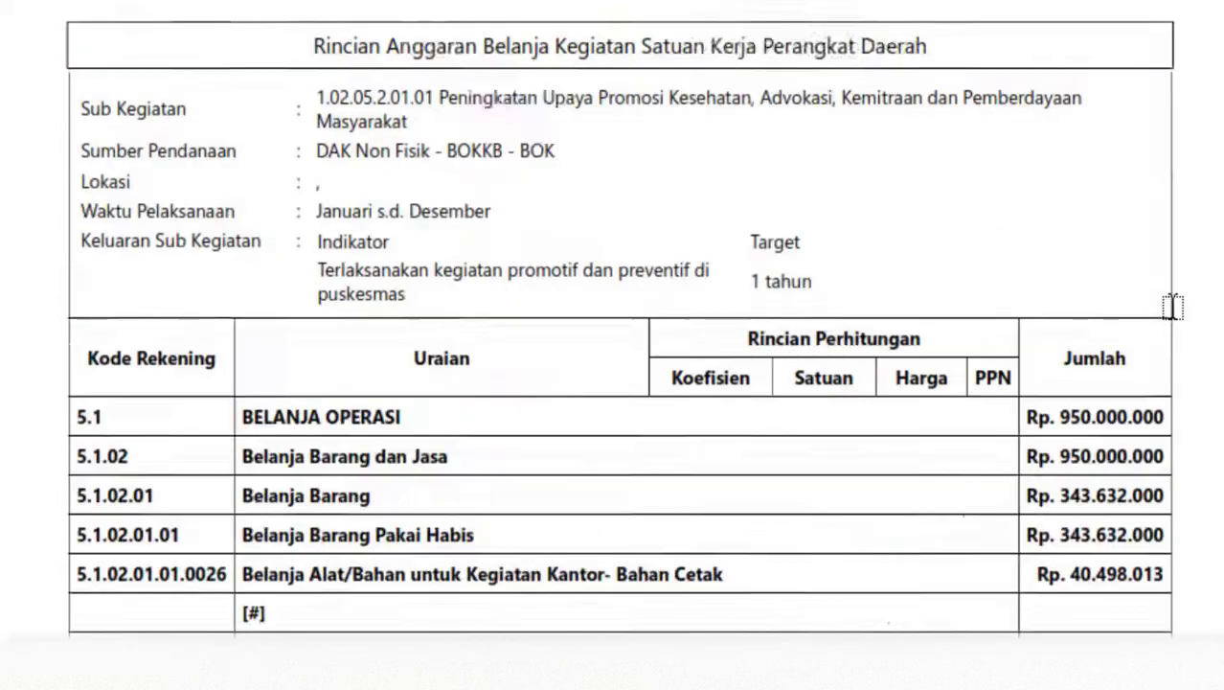
pyautogui.scroll(-7, 1173, 306)
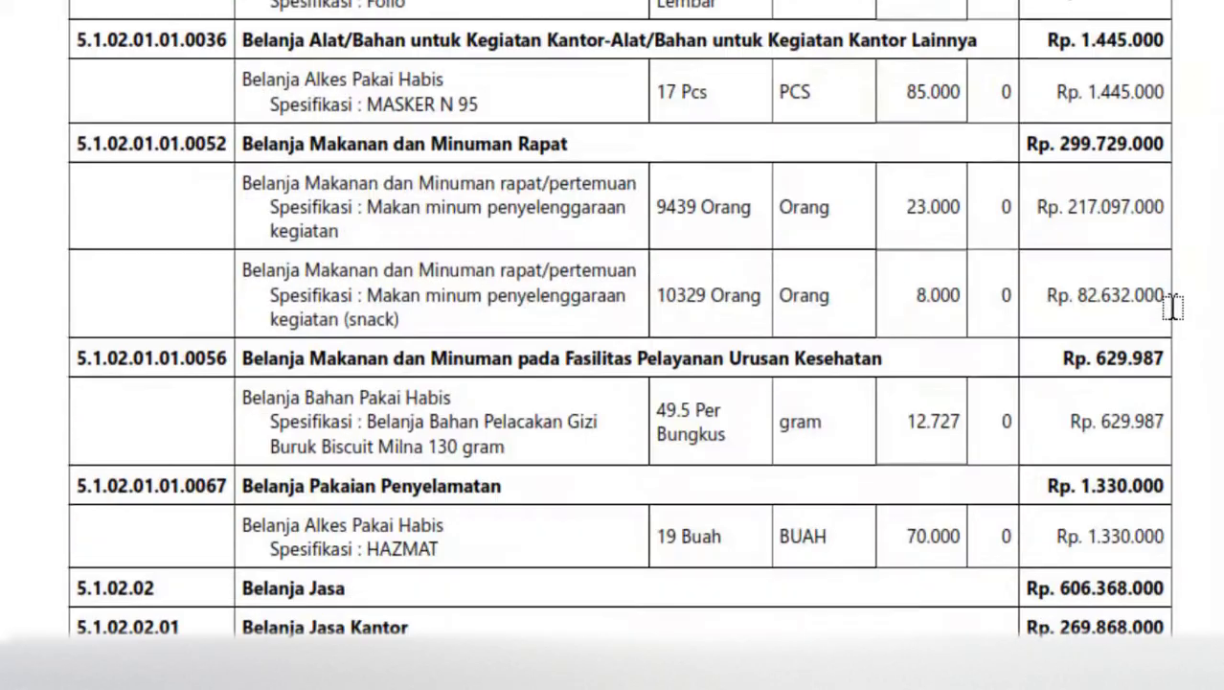
pyautogui.scroll(-7, 1173, 306)
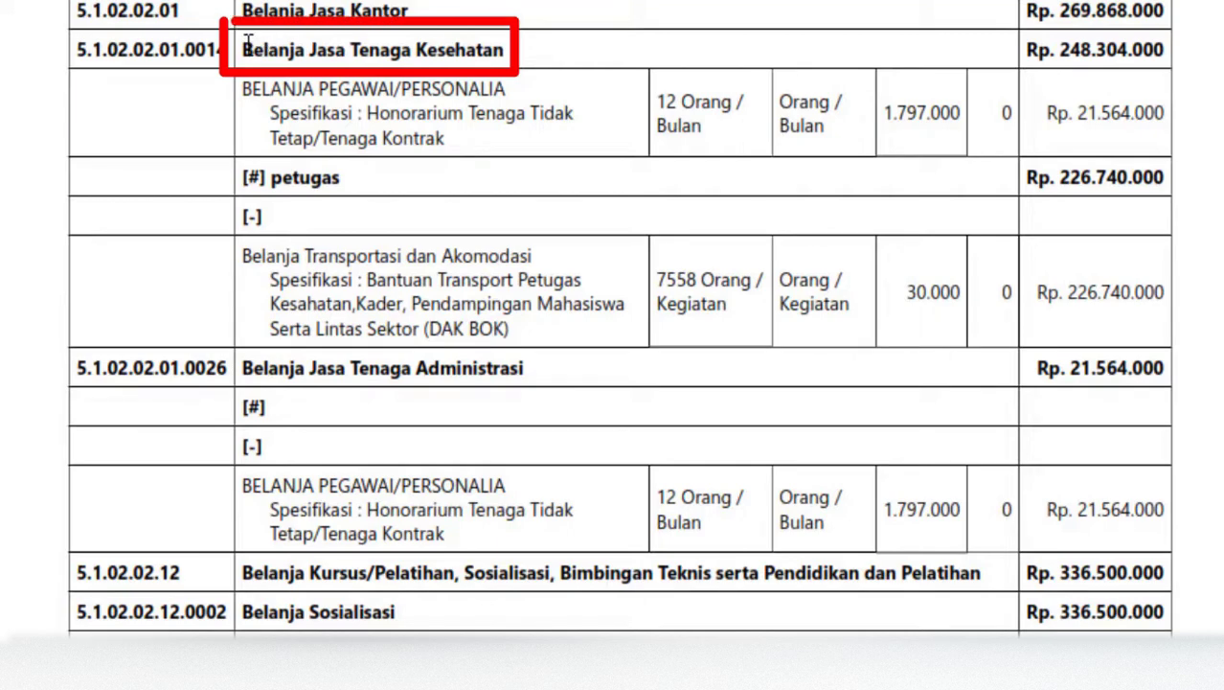
pyautogui.moveTo(247, 48); pyautogui.dragTo(505, 58)
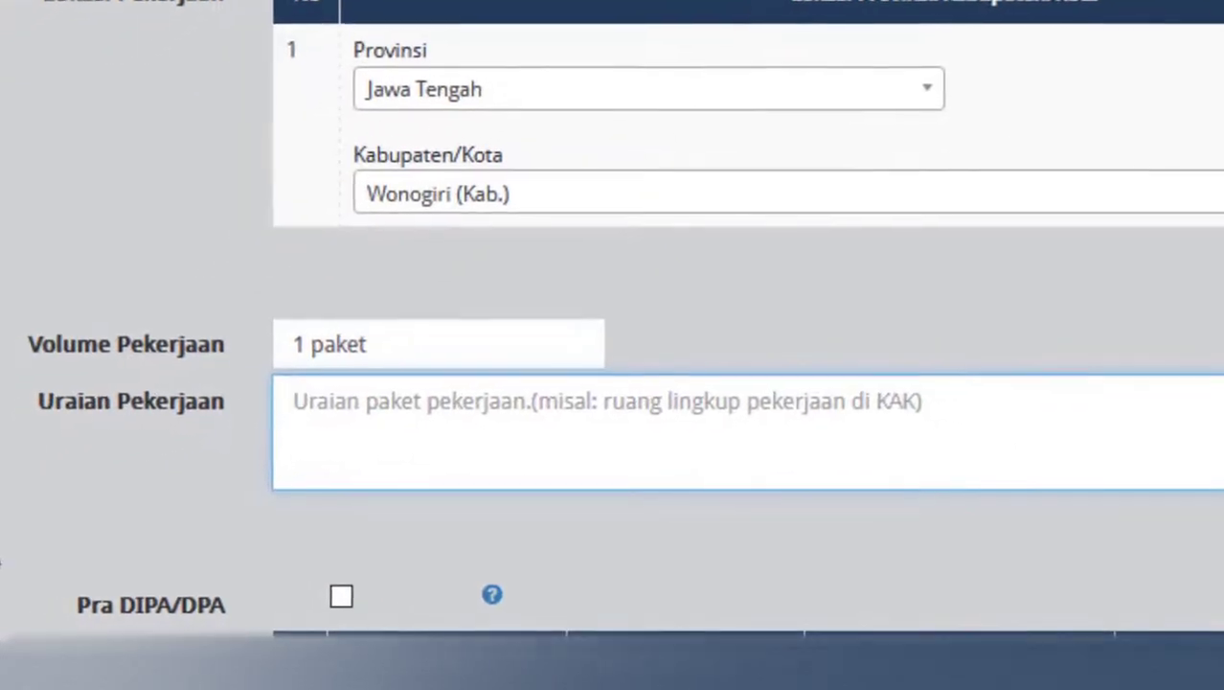
pyautogui.write('Belanja Jasa Tenaga Kesehatan')
pyautogui.hotkey('ctrl', 'Left')
pyautogui.hotkey('ctrl', 'Left')
pyautogui.hotkey('ctrl', 'Left')
pyautogui.hotkey('ctrl', 'Left')
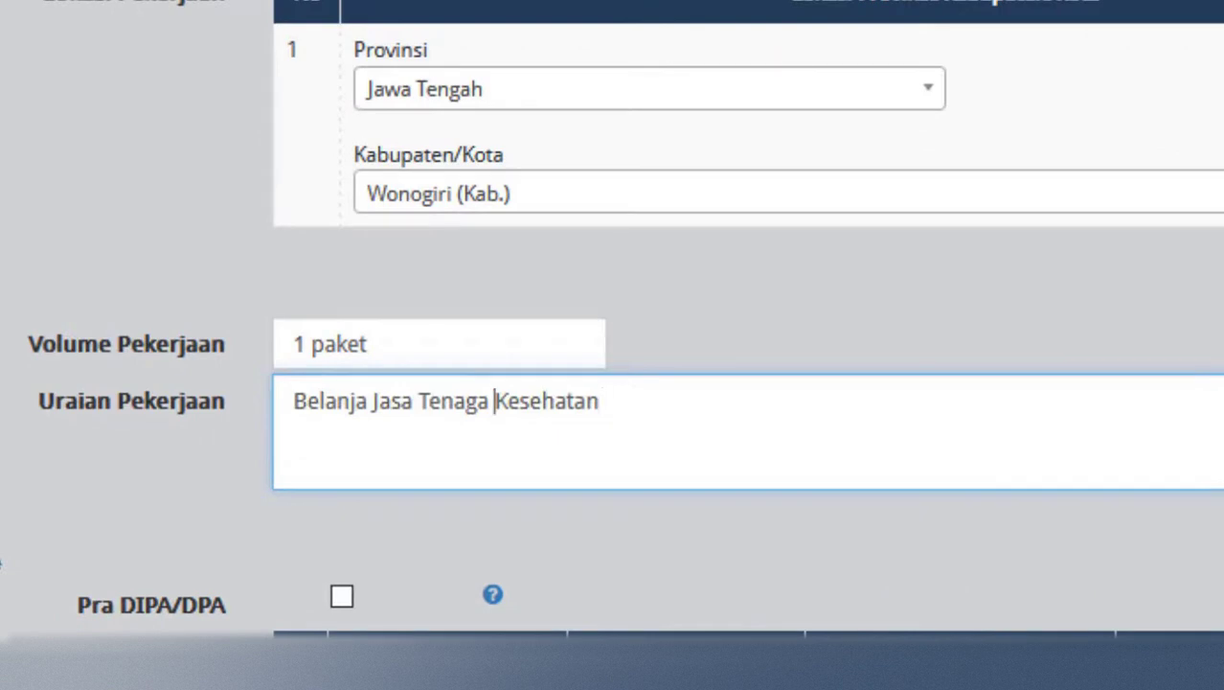
pyautogui.write('1')
pyautogui.write('.')
pyautogui.press('End')
pyautogui.press('Return')
pyautogui.write('2.')
# Step: Add Belanja Jasa Tenaga Administrasi as item 2 and '3. Belanja Sosialisasi' as item 3
pyautogui.hotkey('alt', 'Tab')
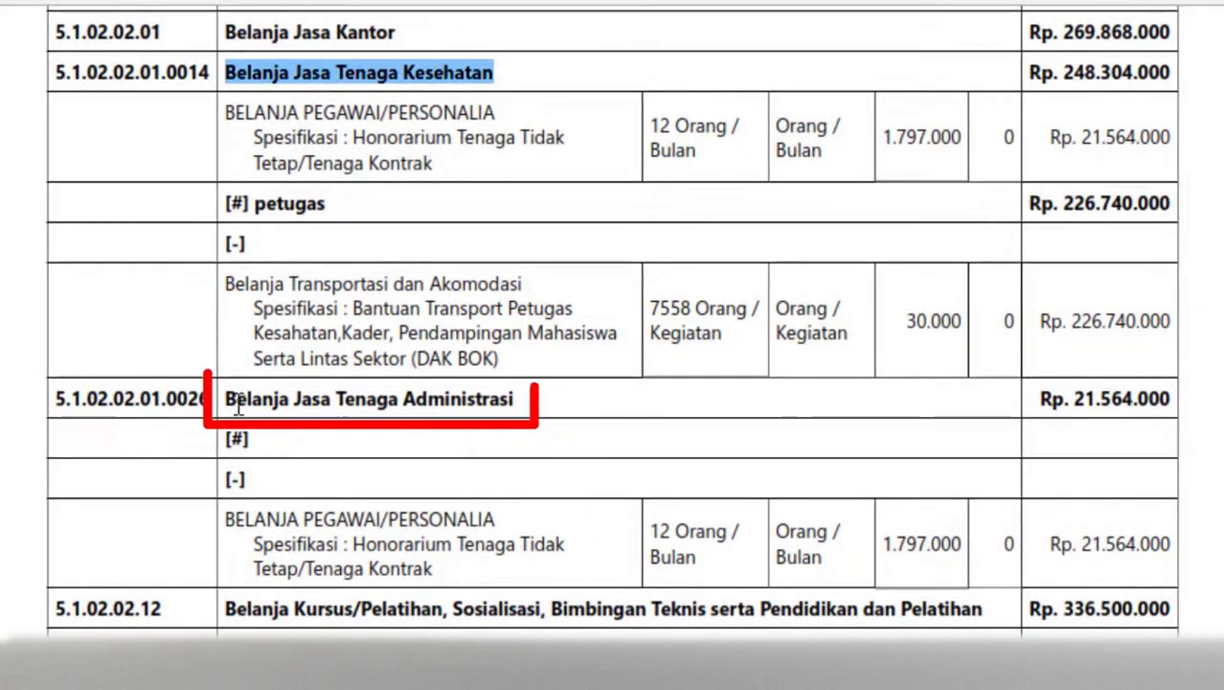
pyautogui.moveTo(224, 398); pyautogui.dragTo(517, 396)
pyautogui.hotkey('ctrl', 'c')
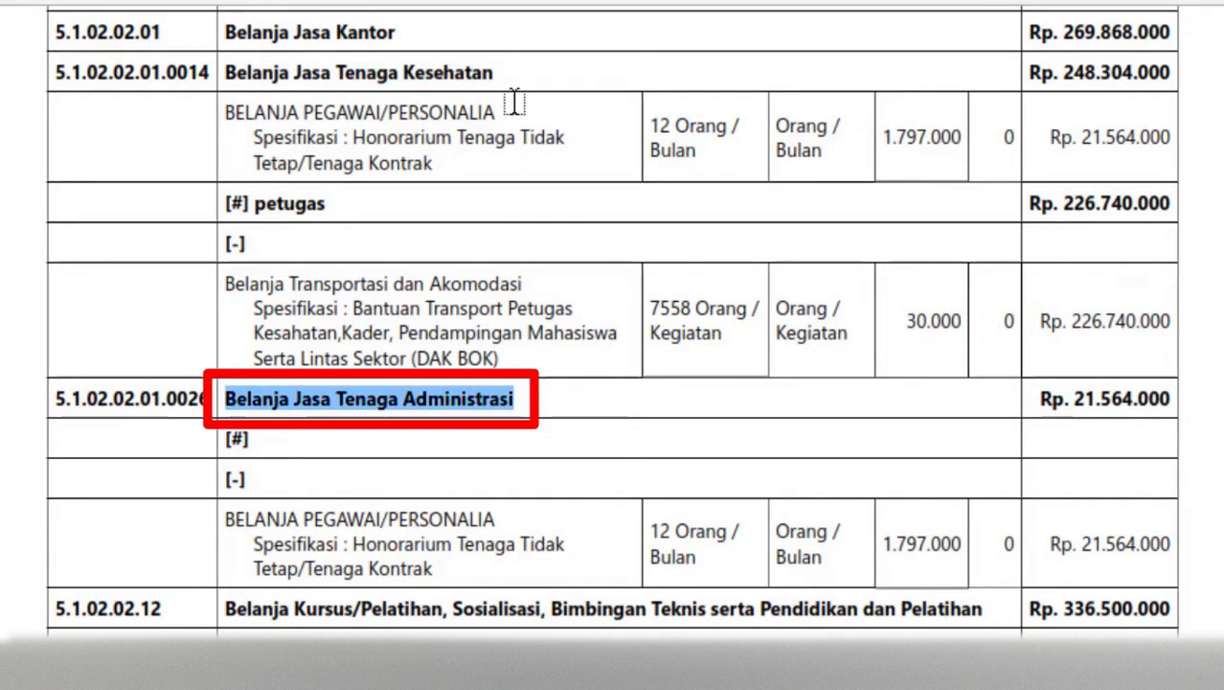
pyautogui.hotkey('alt', 'Tab')
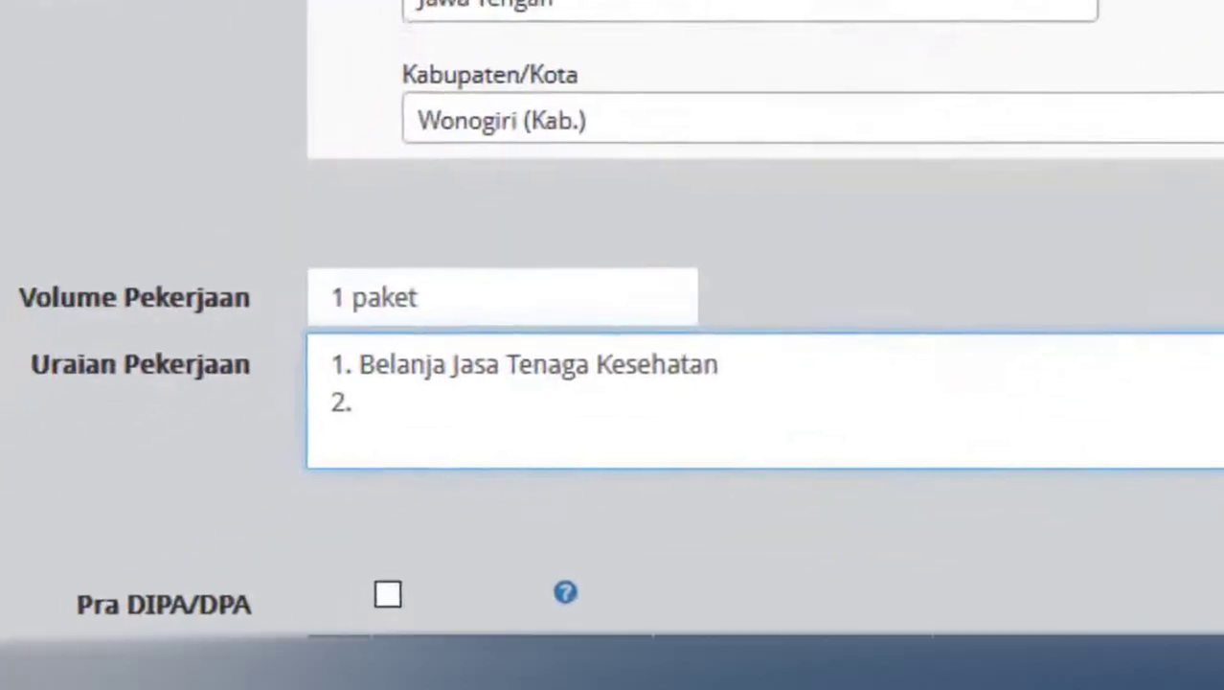
pyautogui.hotkey('ctrl', 'v')
pyautogui.hotkey('alt', 'Tab')
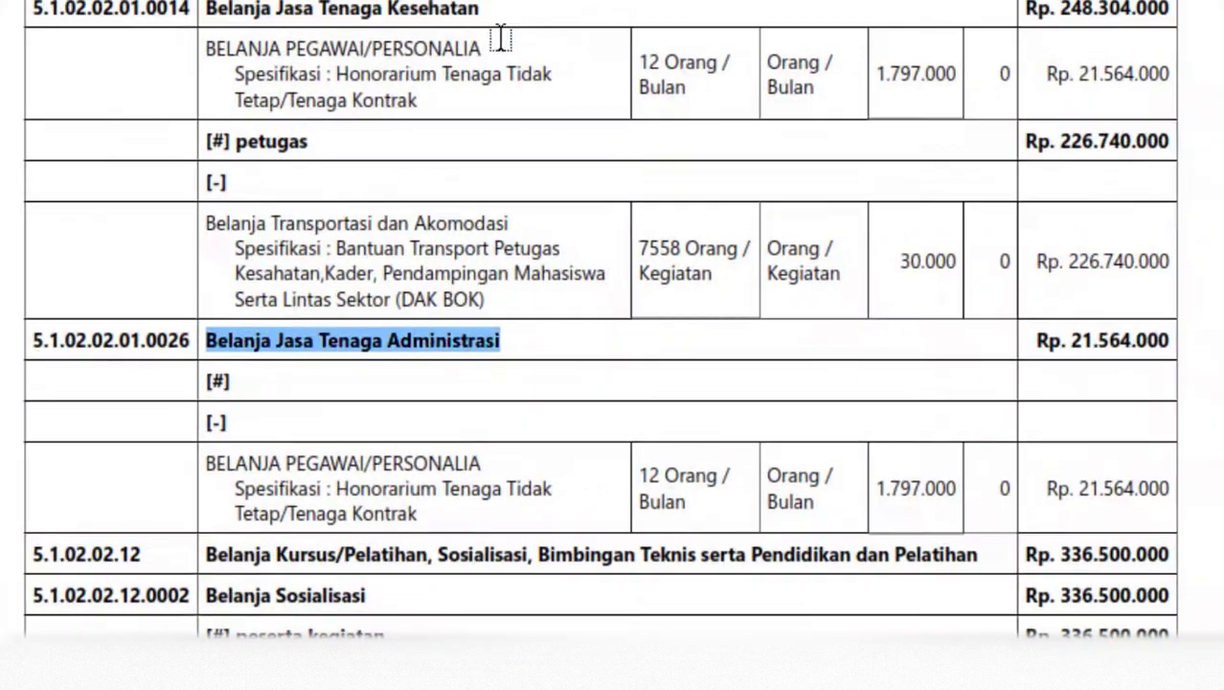
pyautogui.moveTo(208, 596)
pyautogui.mouseDown()
pyautogui.moveTo(429, 588)
pyautogui.moveTo(366, 596)
pyautogui.mouseUp()
pyautogui.hotkey('ctrl', 'c')
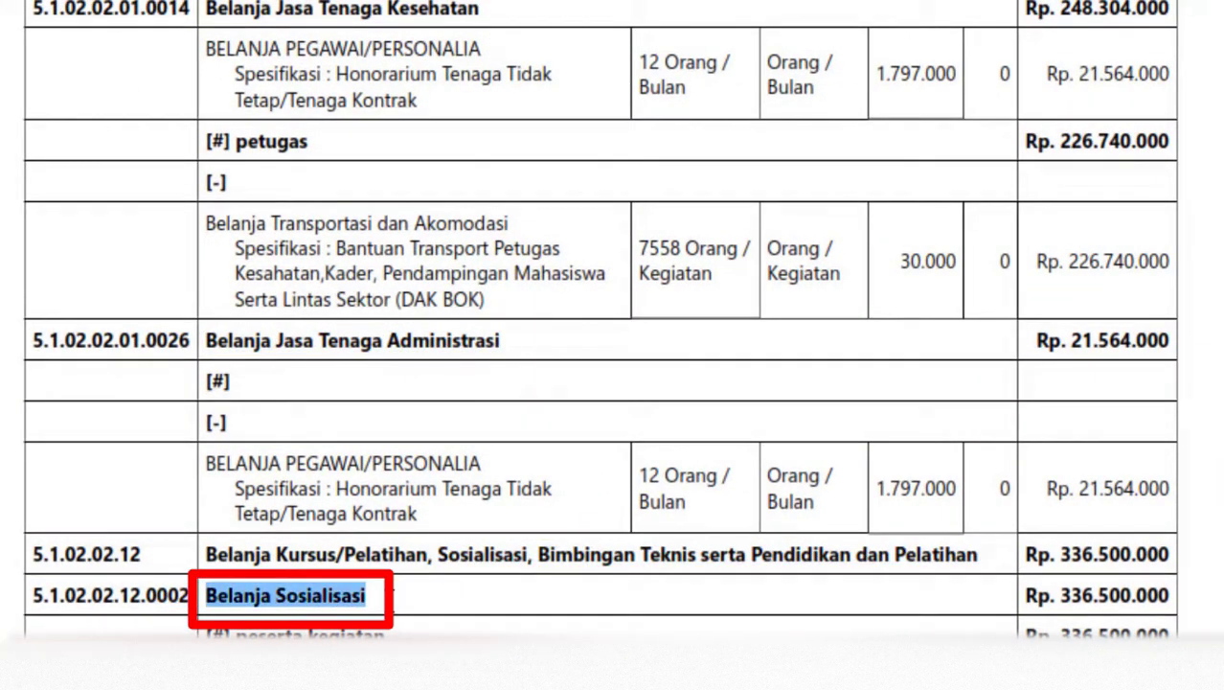
pyautogui.hotkey('alt', 'Tab')
pyautogui.press('Return')
pyautogui.write('3')
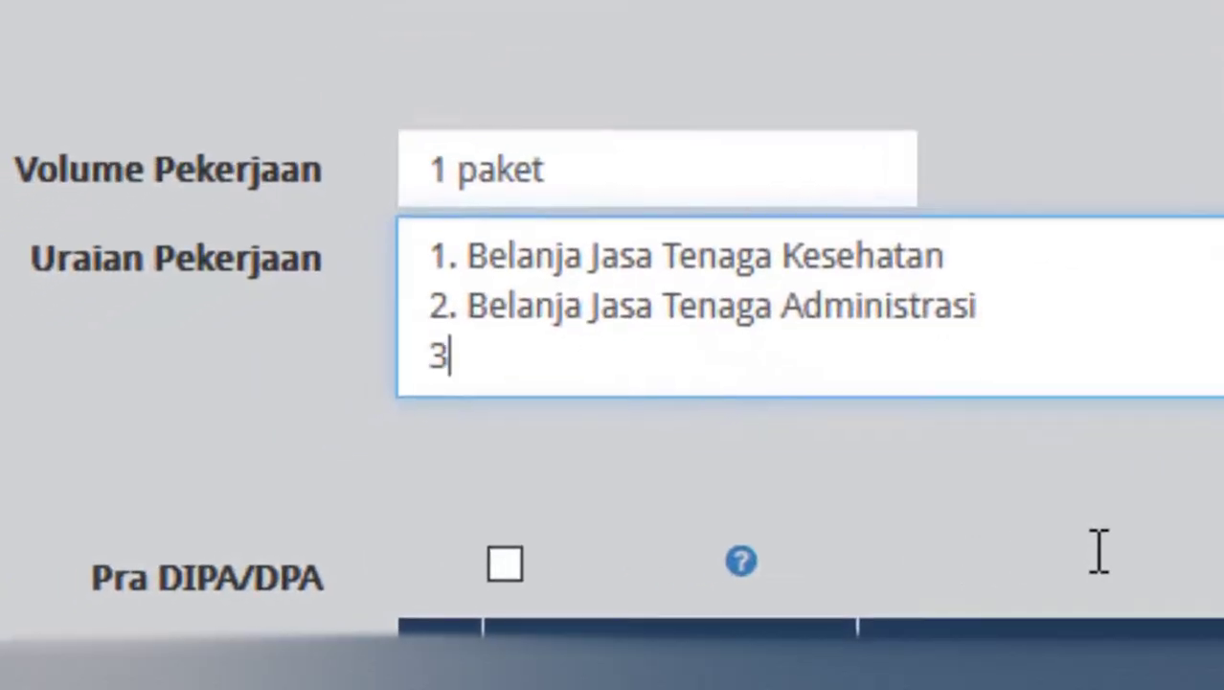
pyautogui.write('.')
pyautogui.hotkey('ctrl', 'v')
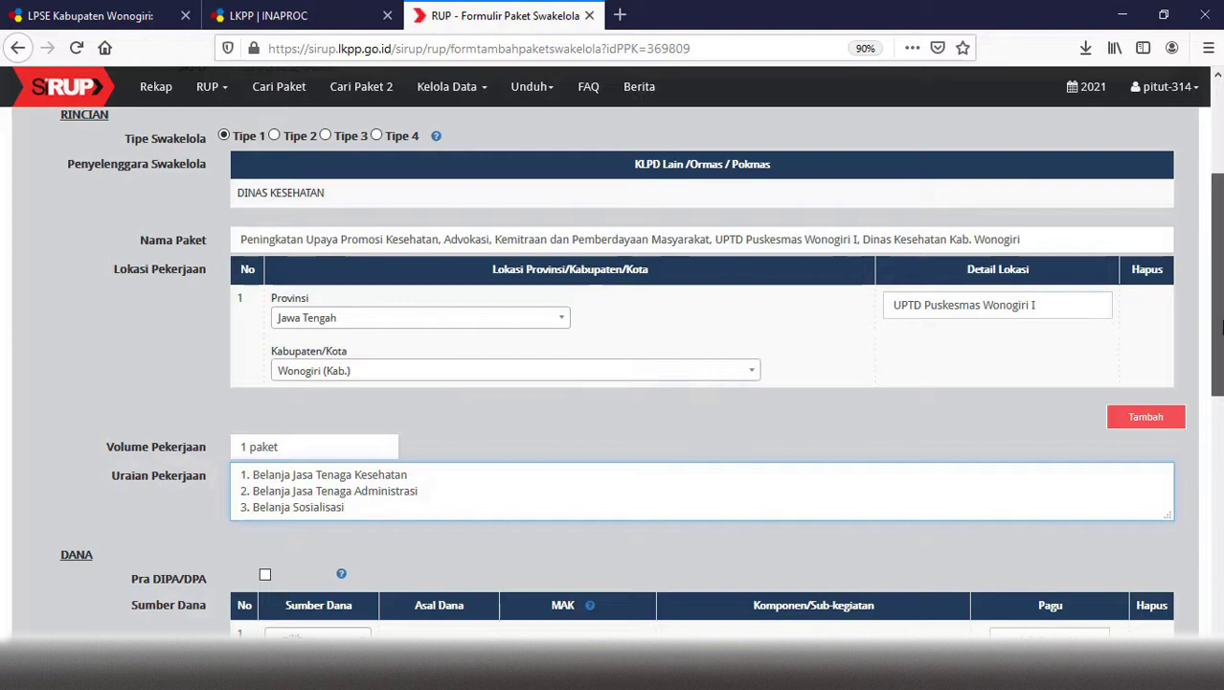
# Step: Choose APBD as the first funding row's Sumber Dana
pyautogui.moveTo(1217, 285); pyautogui.dragTo(1217, 385)
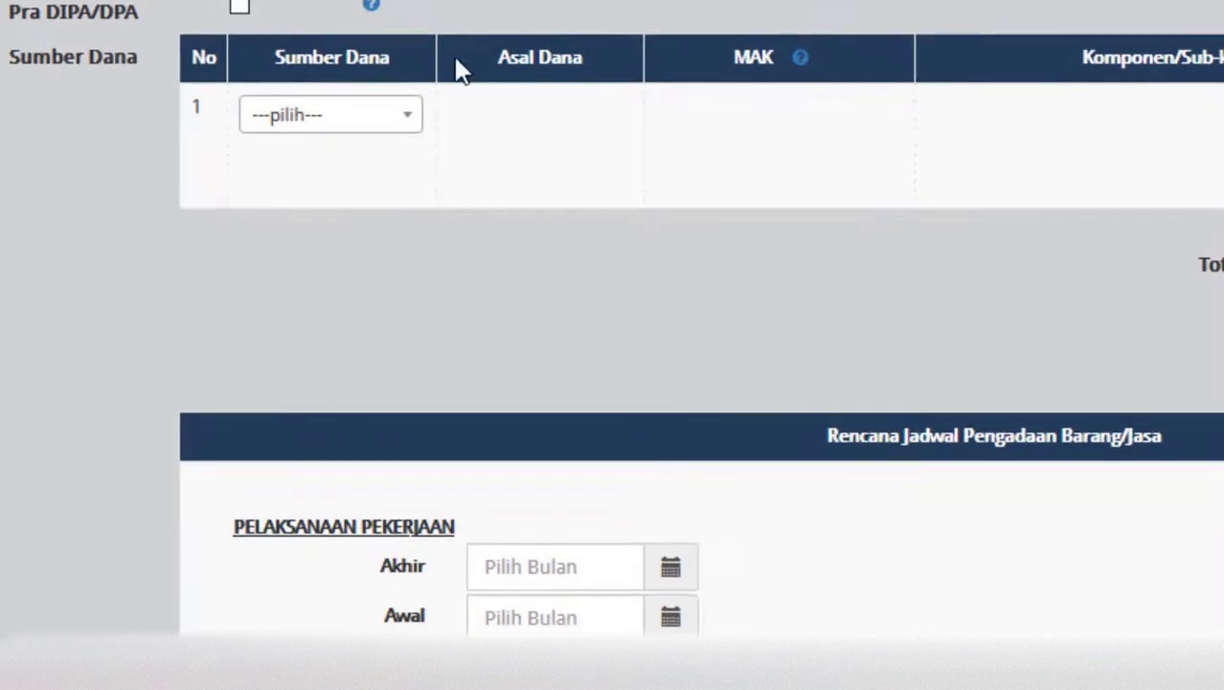
pyautogui.click(399, 110)
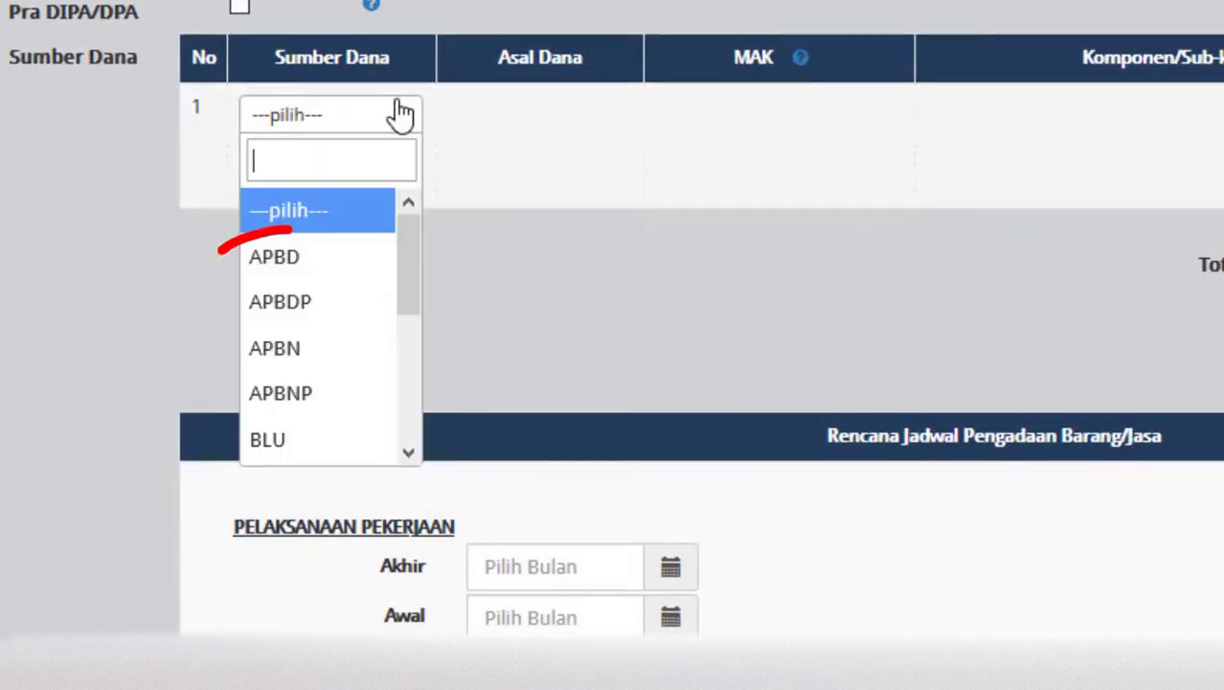
pyautogui.click(312, 259)
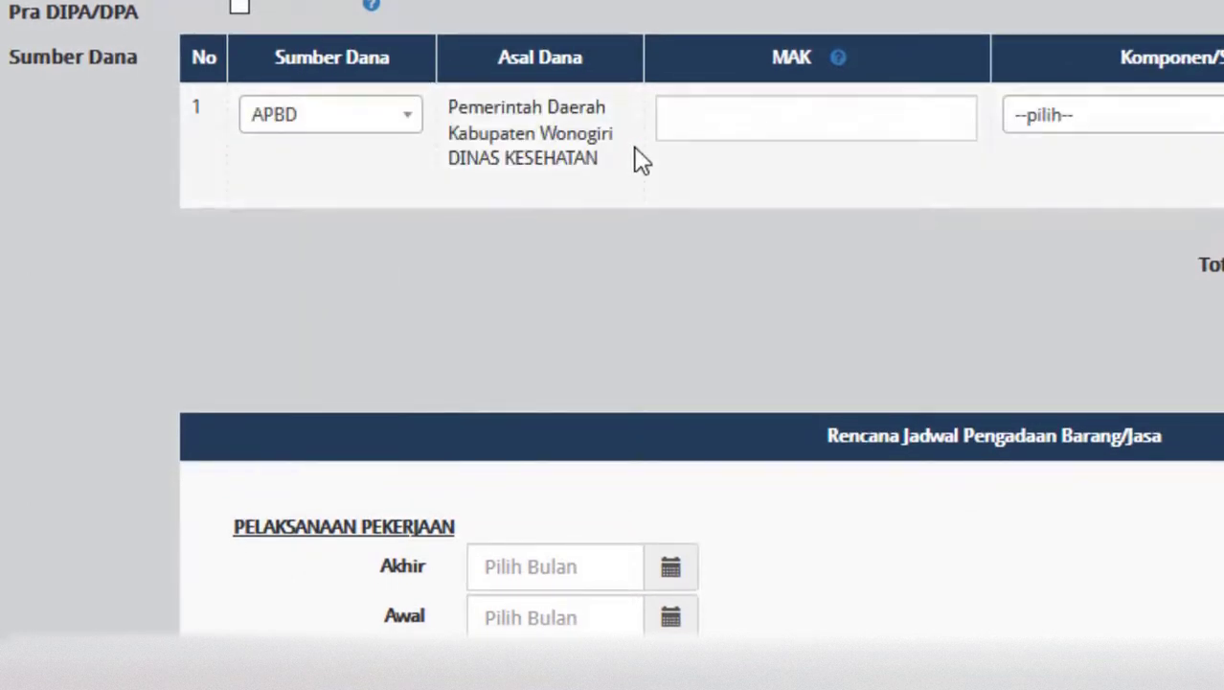
pyautogui.click(696, 132)
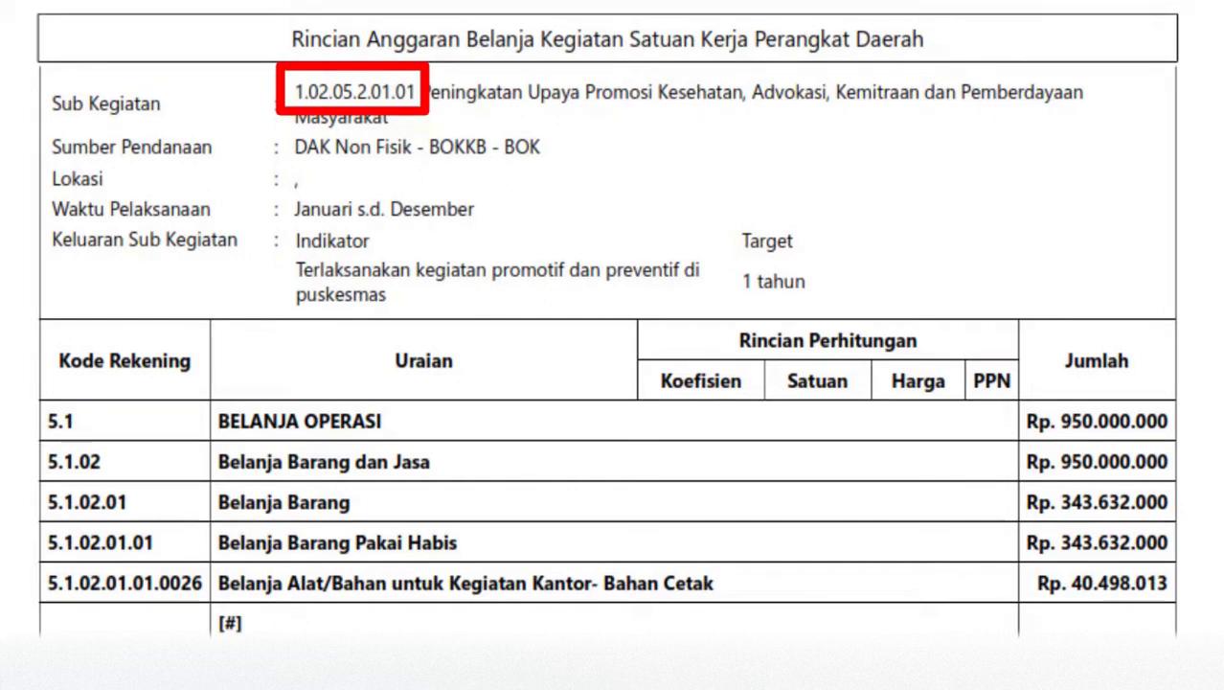
# Step: Fill the first row's MAK with sub-activity code 1.02.05.2.01.01 followed by account 5.1.02.02.01.0014
pyautogui.moveTo(295, 92); pyautogui.dragTo(420, 92)
pyautogui.hotkey('ctrl', 'c')
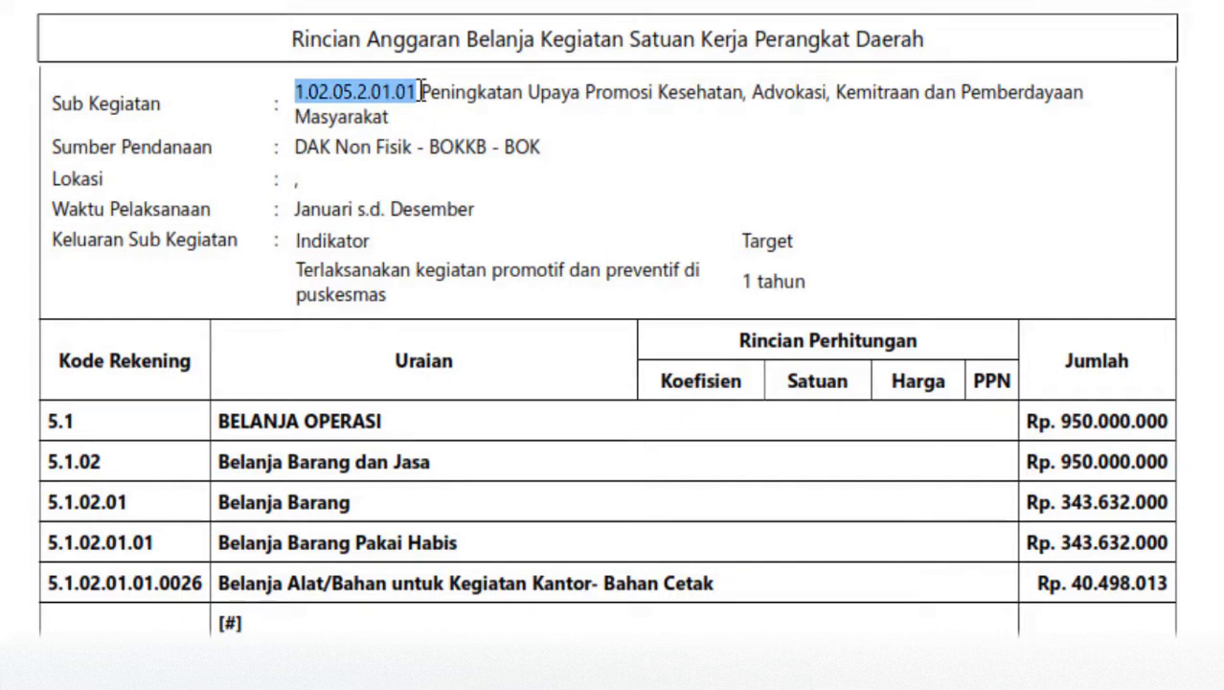
pyautogui.hotkey('alt', 'Tab')
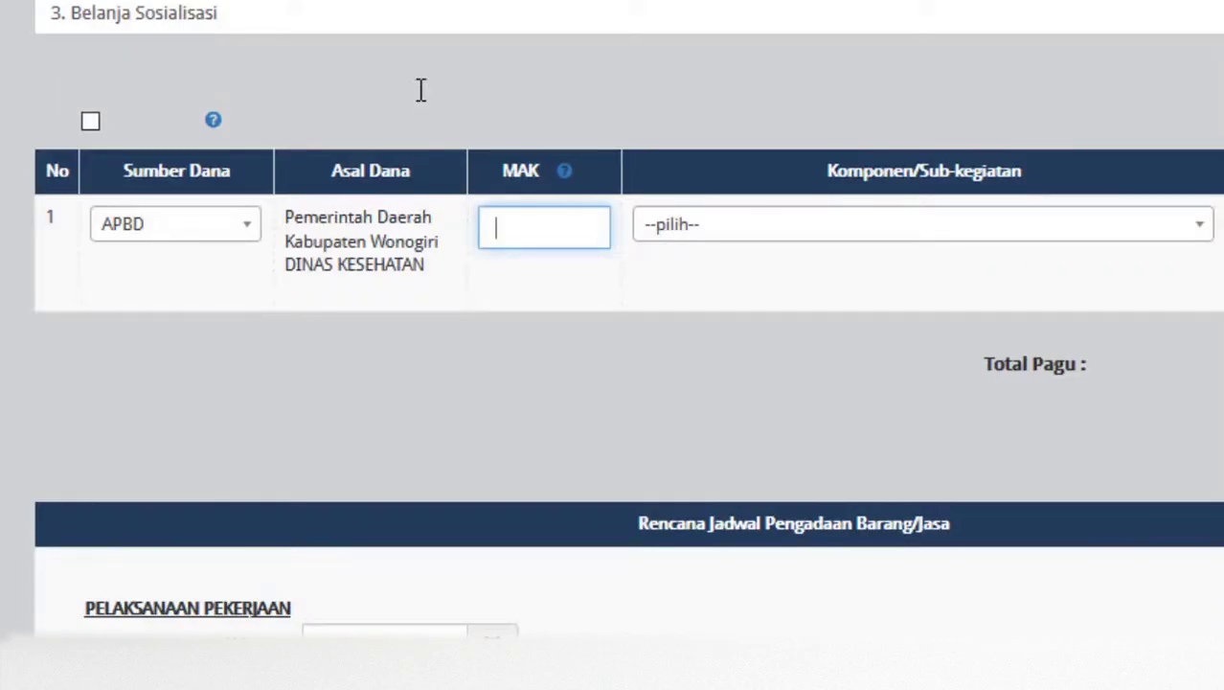
pyautogui.hotkey('ctrl', 'v')
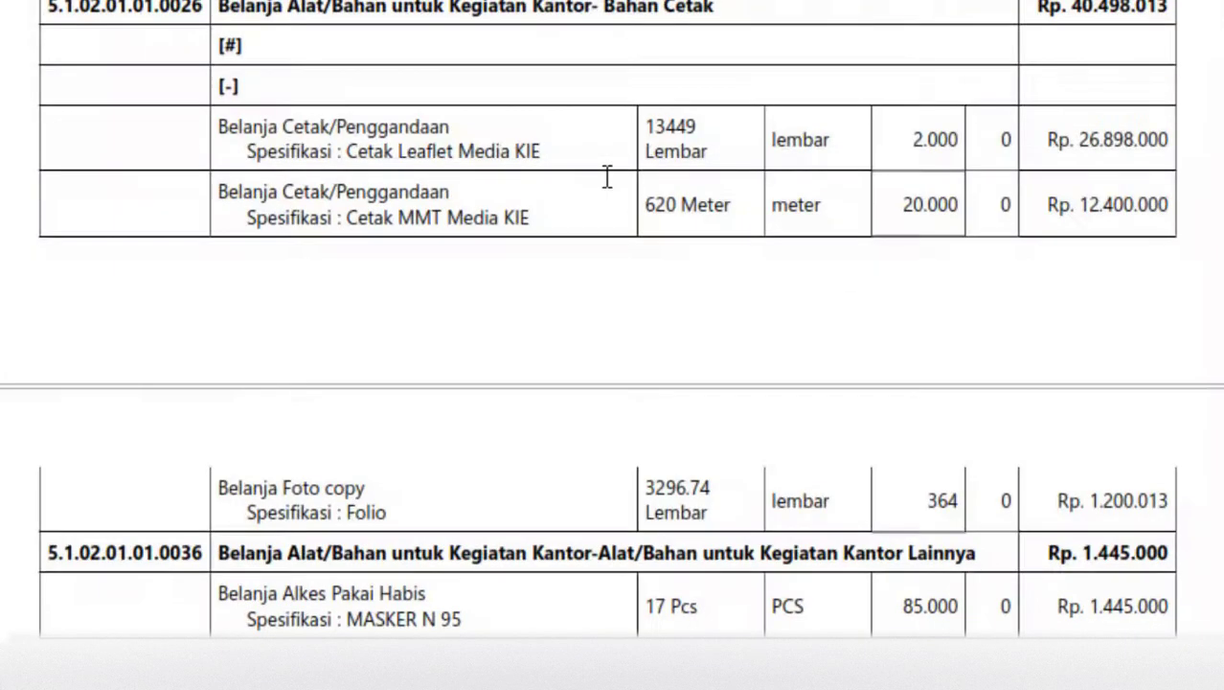
pyautogui.scroll(-3, 607, 176)
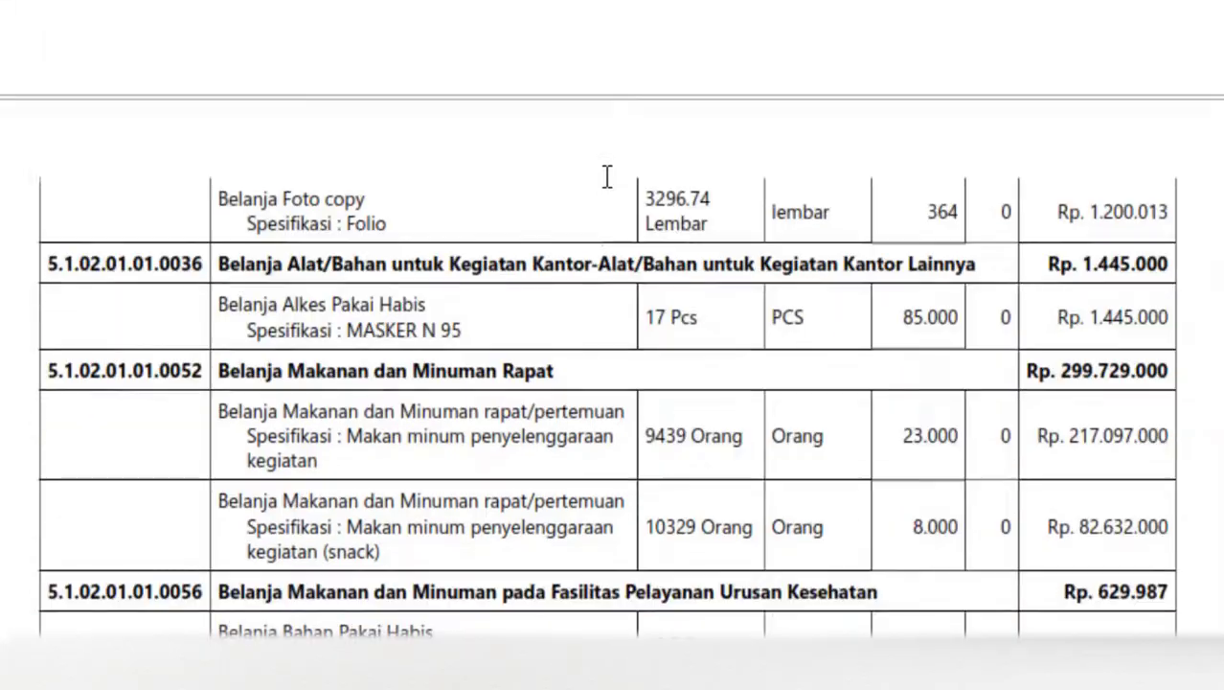
pyautogui.scroll(-5, 607, 176)
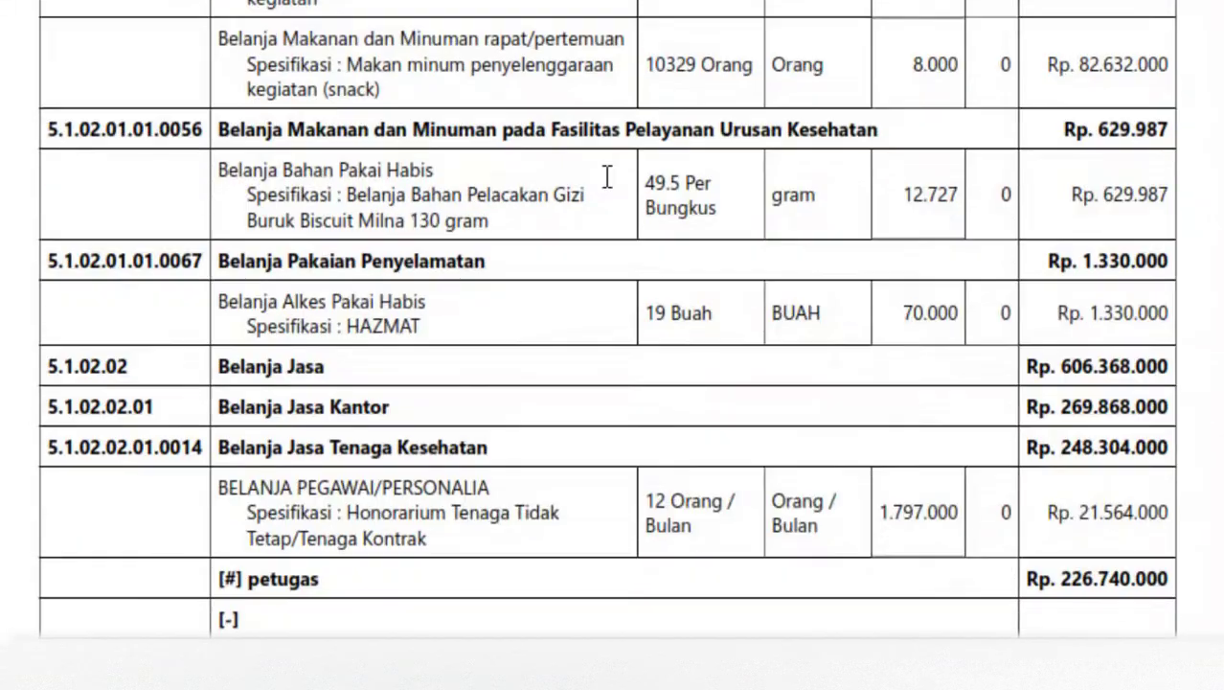
pyautogui.scroll(-4, 607, 176)
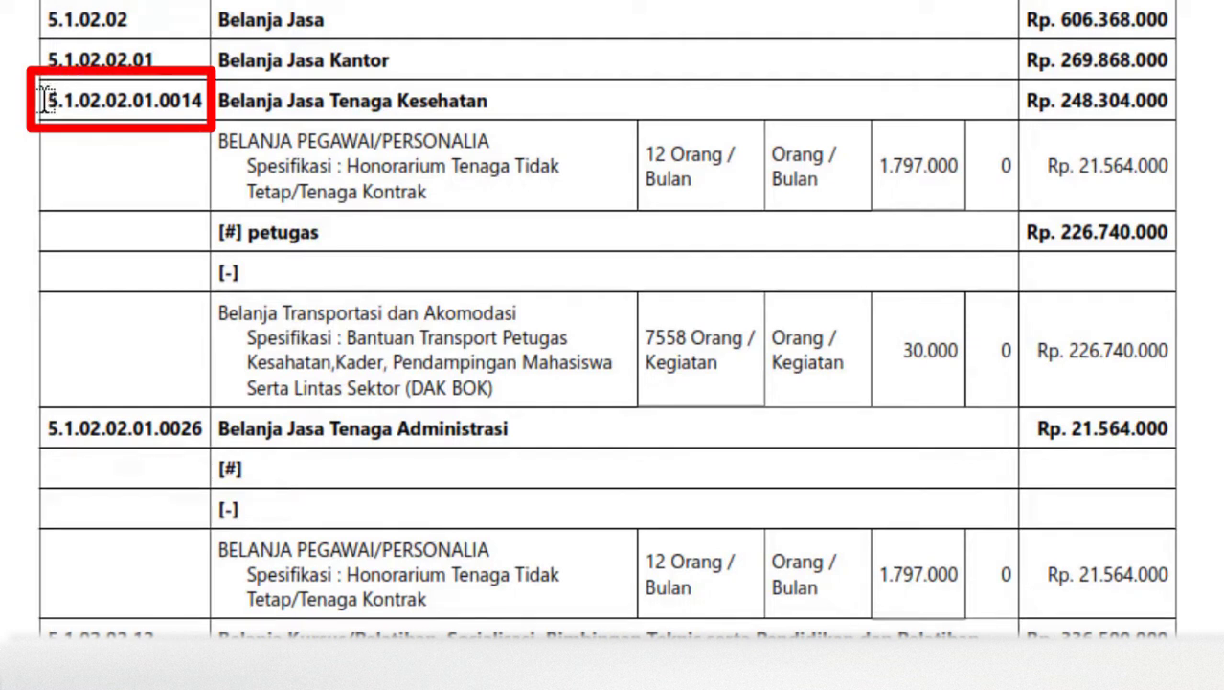
pyautogui.moveTo(178, 113); pyautogui.dragTo(199, 110)
pyautogui.hotkey('ctrl', 'c')
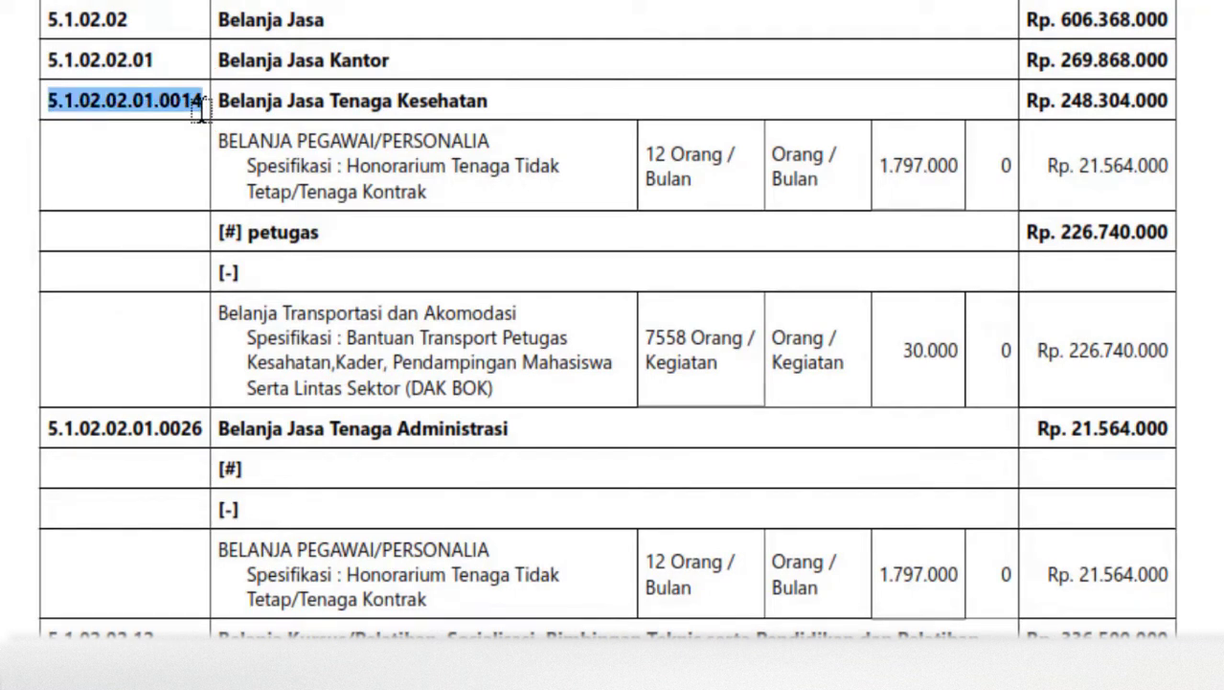
pyautogui.hotkey('alt', 'Tab')
pyautogui.hotkey('ctrl', 'v')
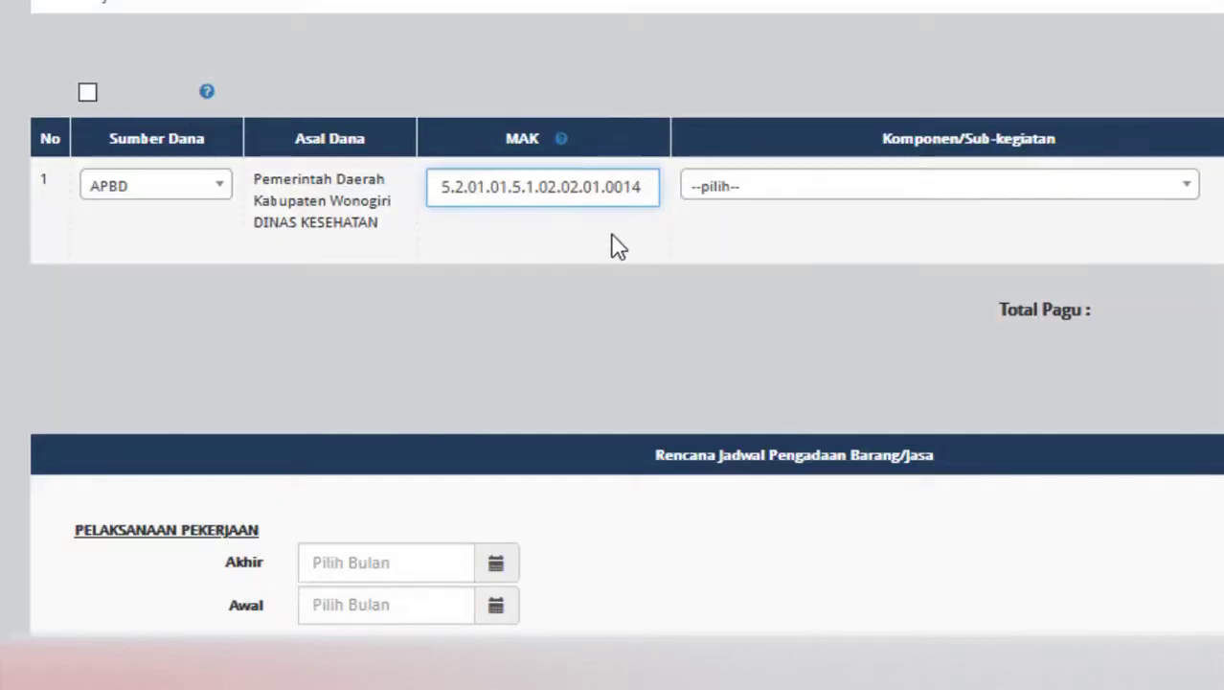
# Step: Give row 1 the health-promotion sub-activity component and pagu 248304000, then add a second funding row
pyautogui.click(347, 178)
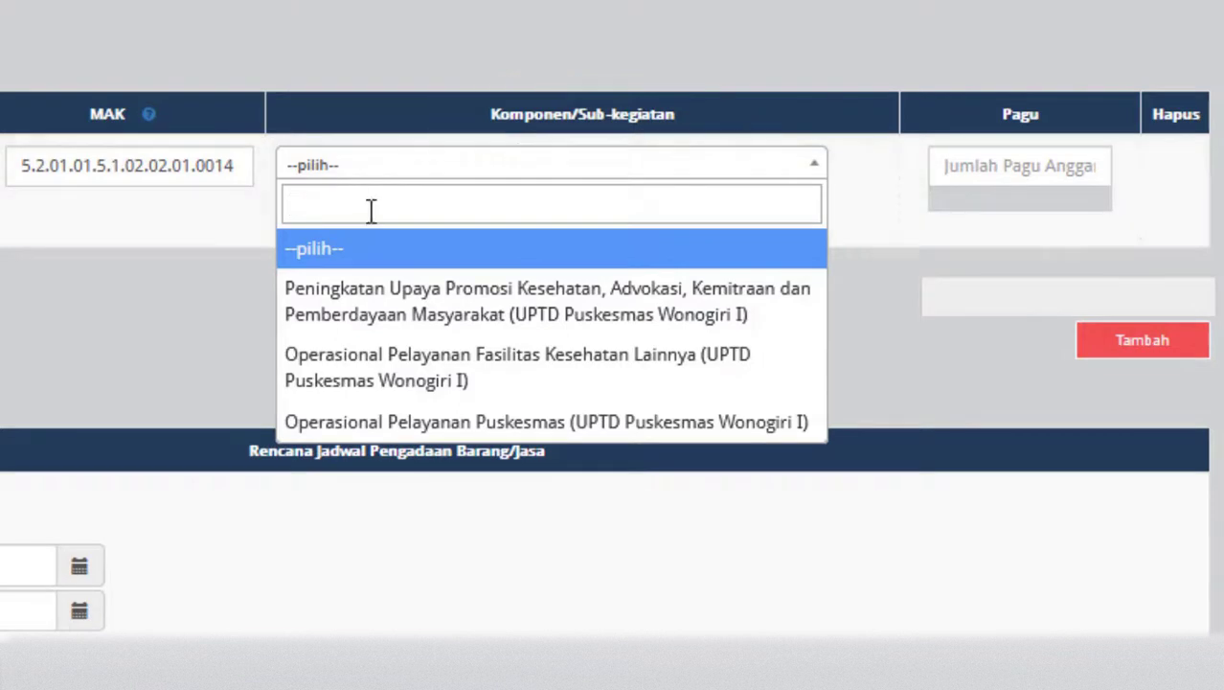
pyautogui.click(388, 308)
pyautogui.click(954, 171)
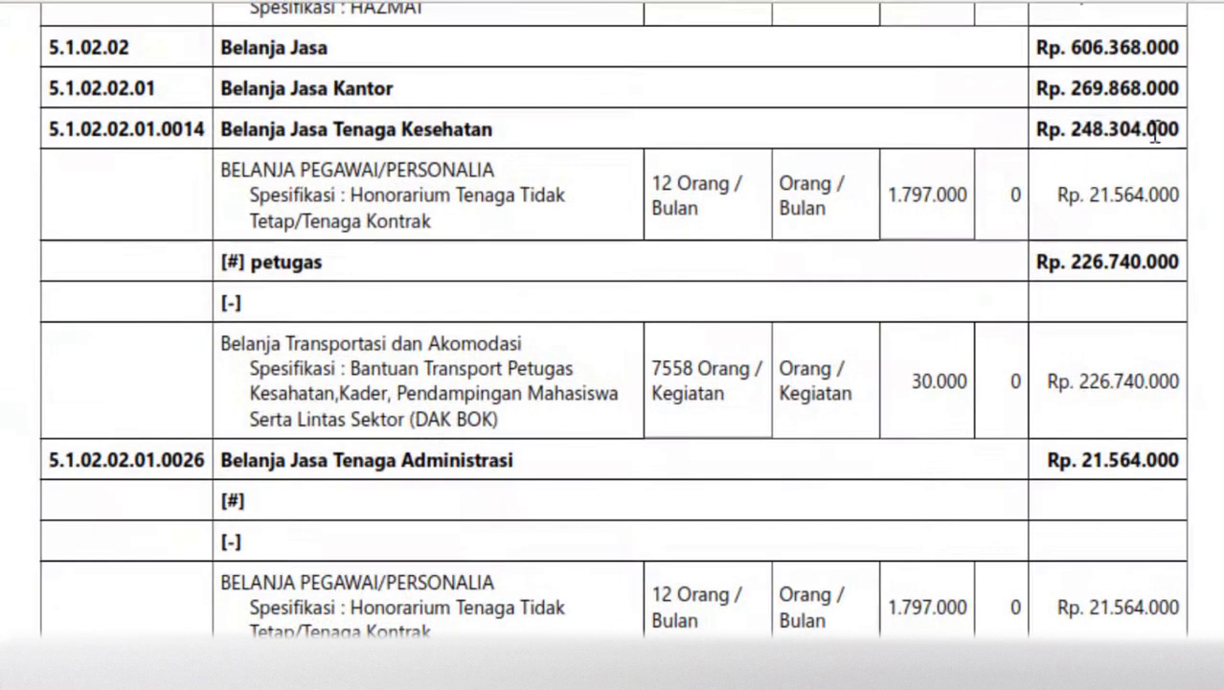
pyautogui.doubleClick(1159, 129)
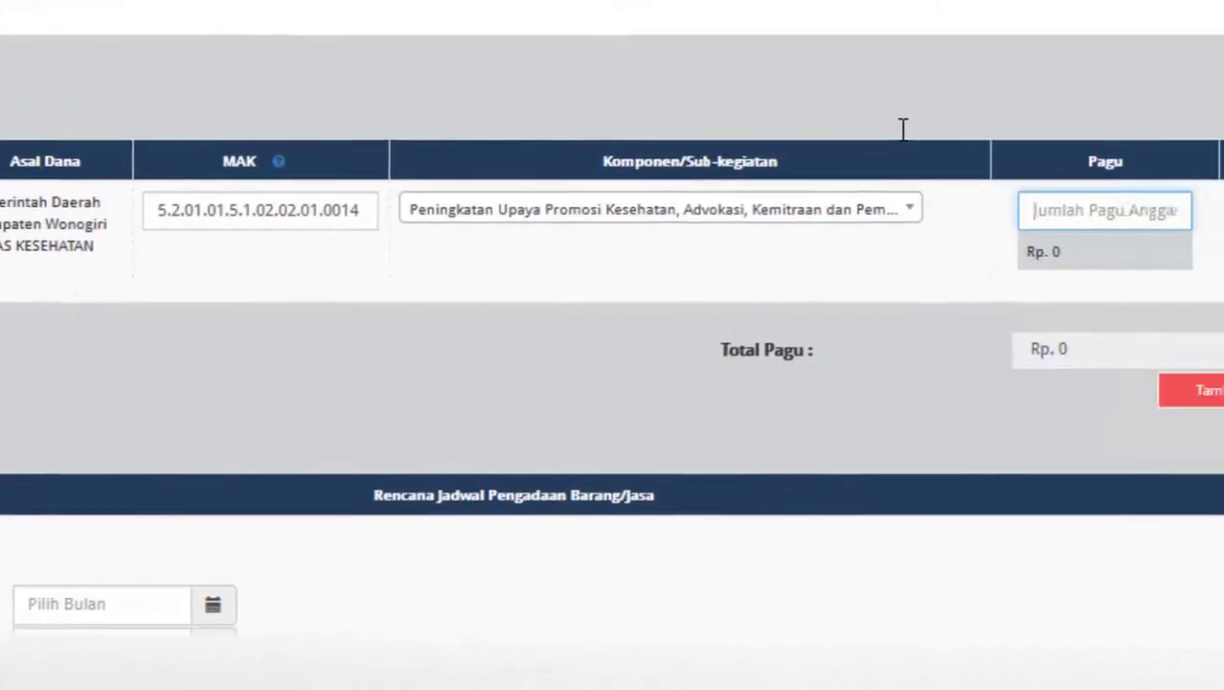
pyautogui.write('248.304.000')
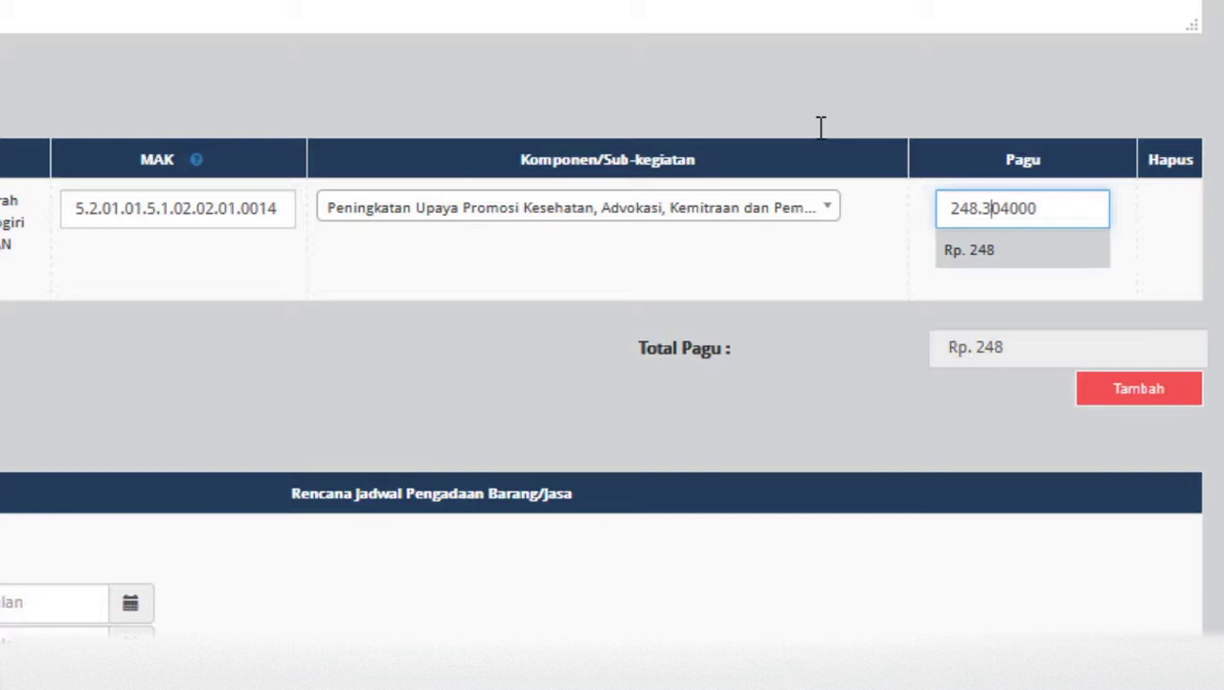
pyautogui.press('BackSpace')
pyautogui.click(787, 292)
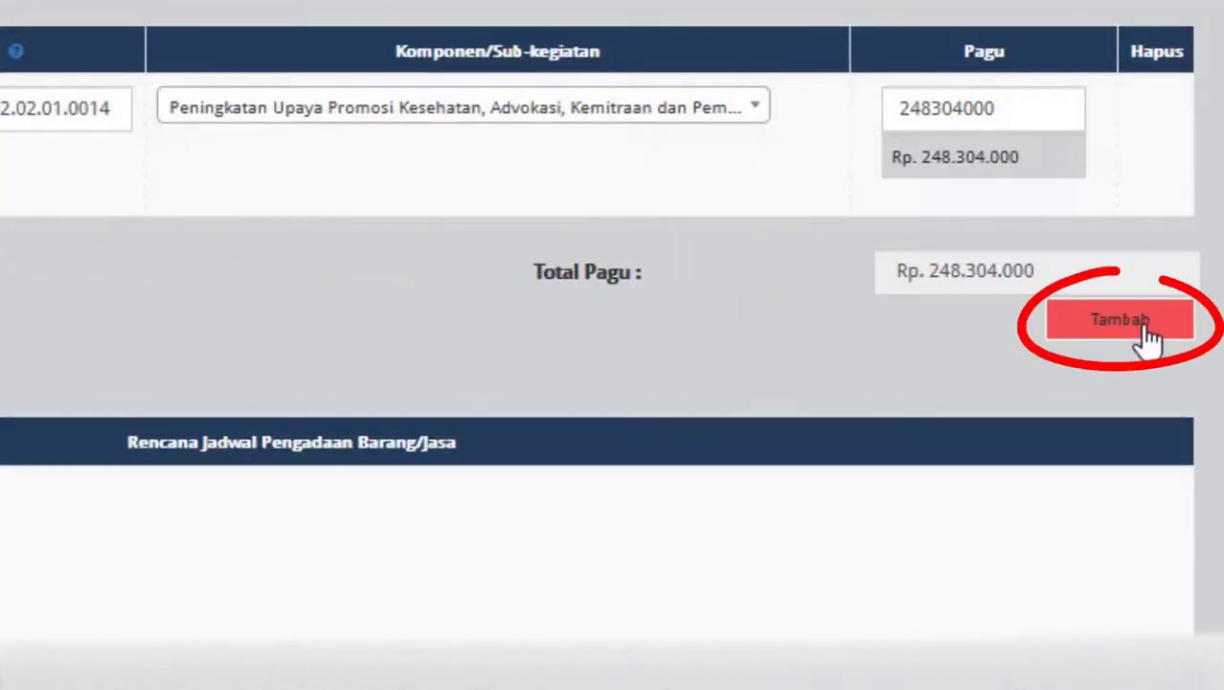
pyautogui.click(1146, 330)
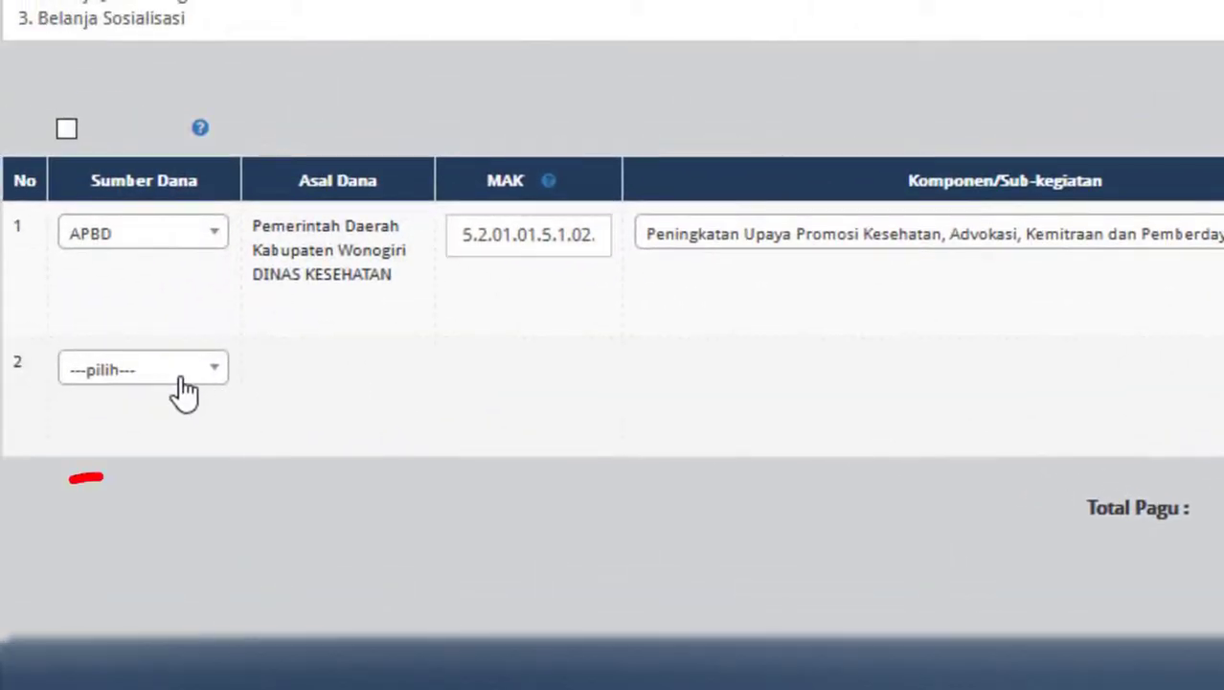
# Step: Set the second funding row to APBD with a MAK ending in account 5.1.02.02.01.0026
pyautogui.click(182, 388)
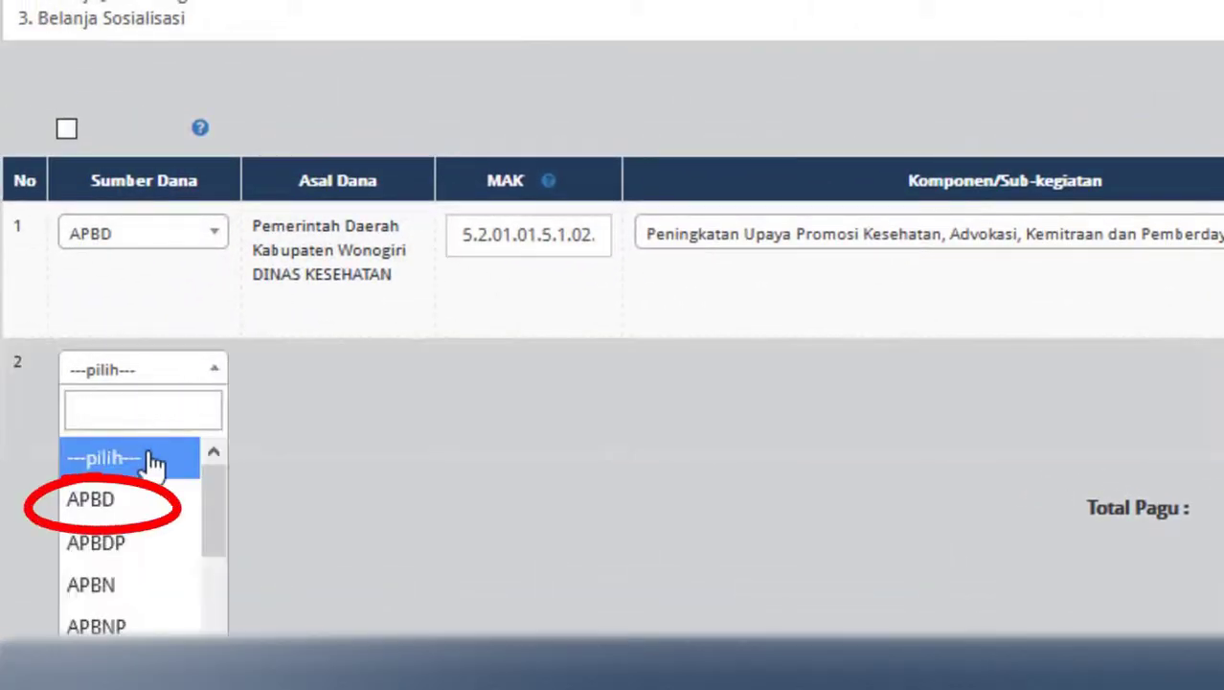
pyautogui.click(148, 500)
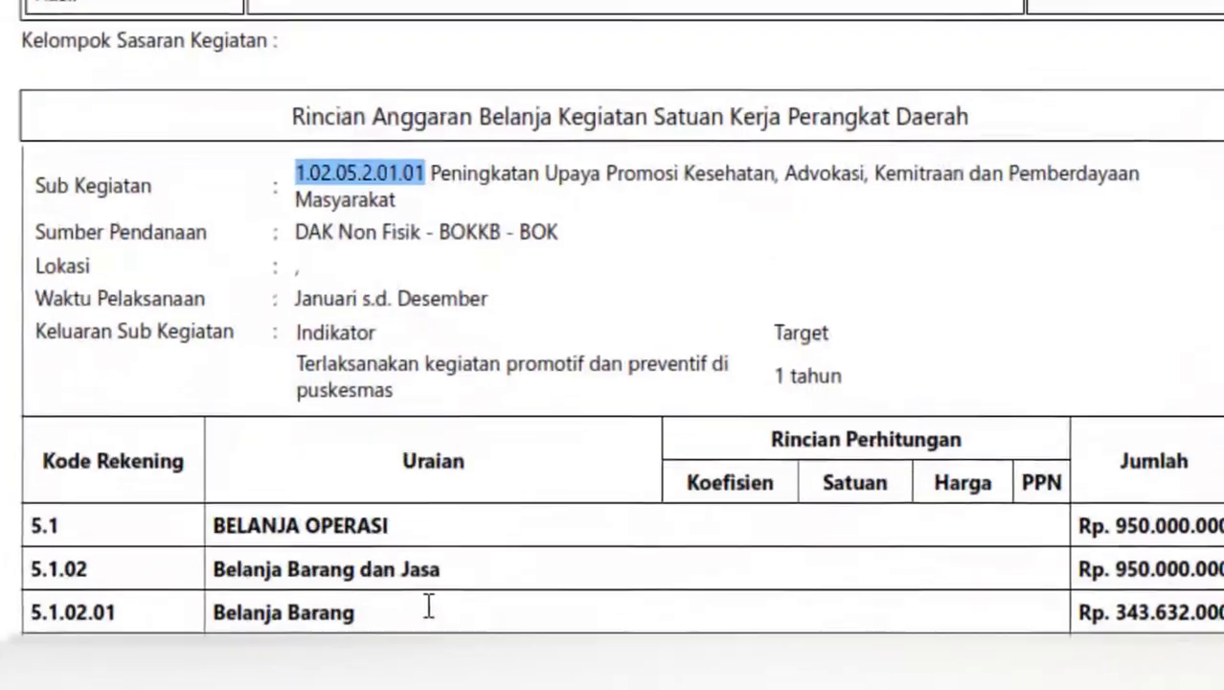
pyautogui.scroll(-1, 430, 608)
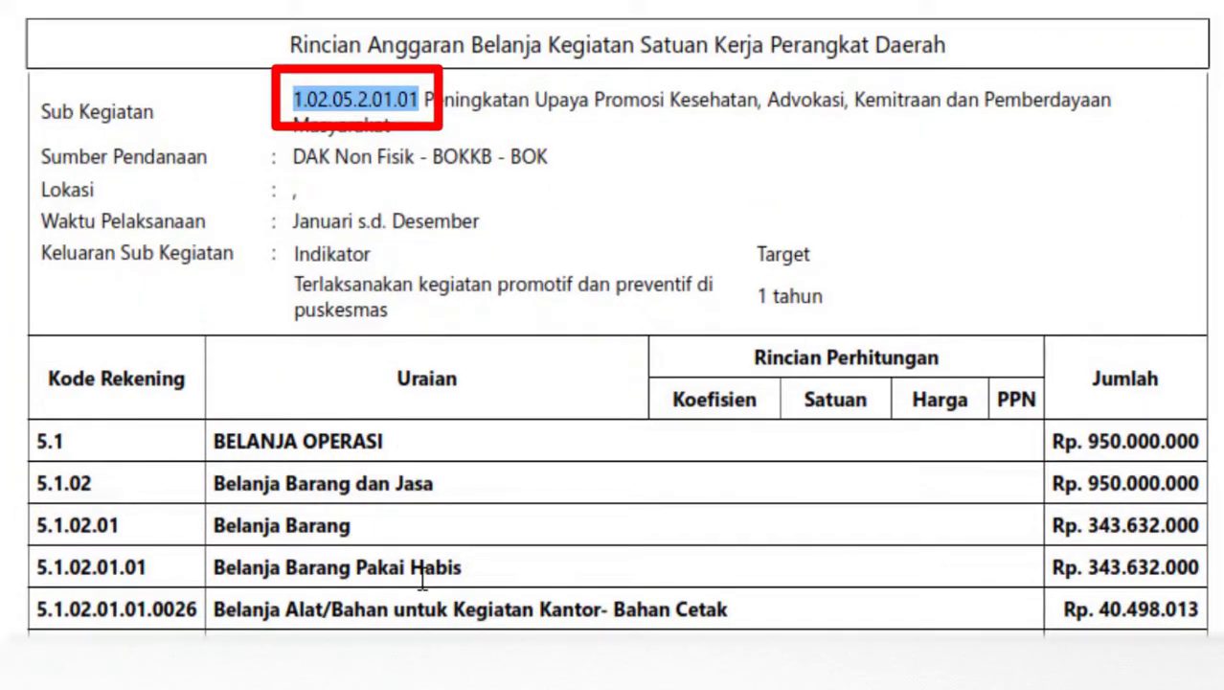
pyautogui.write('1.02.05.2.01.01')
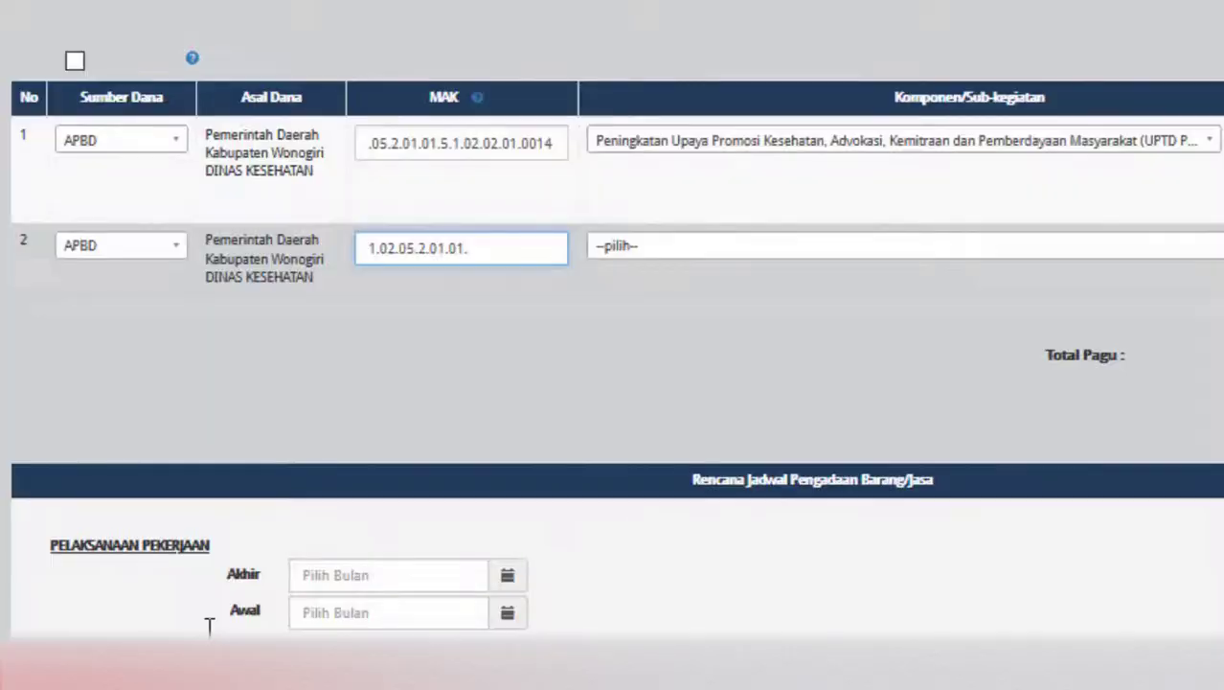
pyautogui.write('5.1.02.02.01.0026')
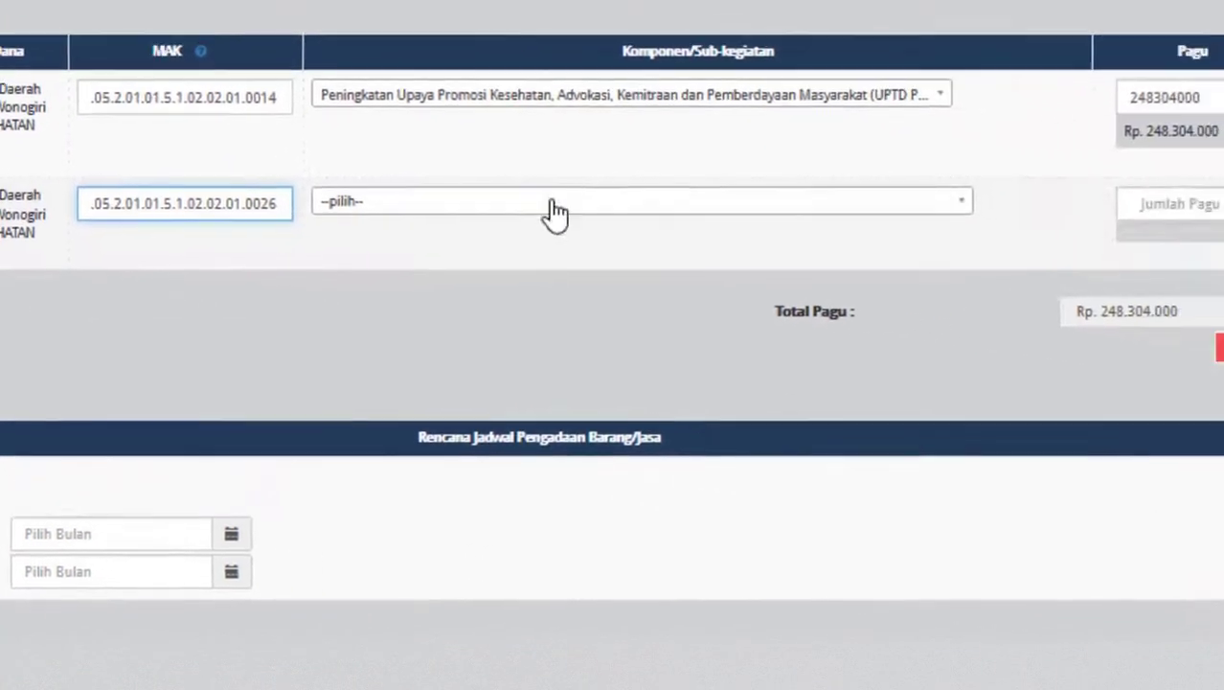
# Step: Give row 2 the health-promotion component and pagu 21564000, then add a third funding row
pyautogui.click(826, 251)
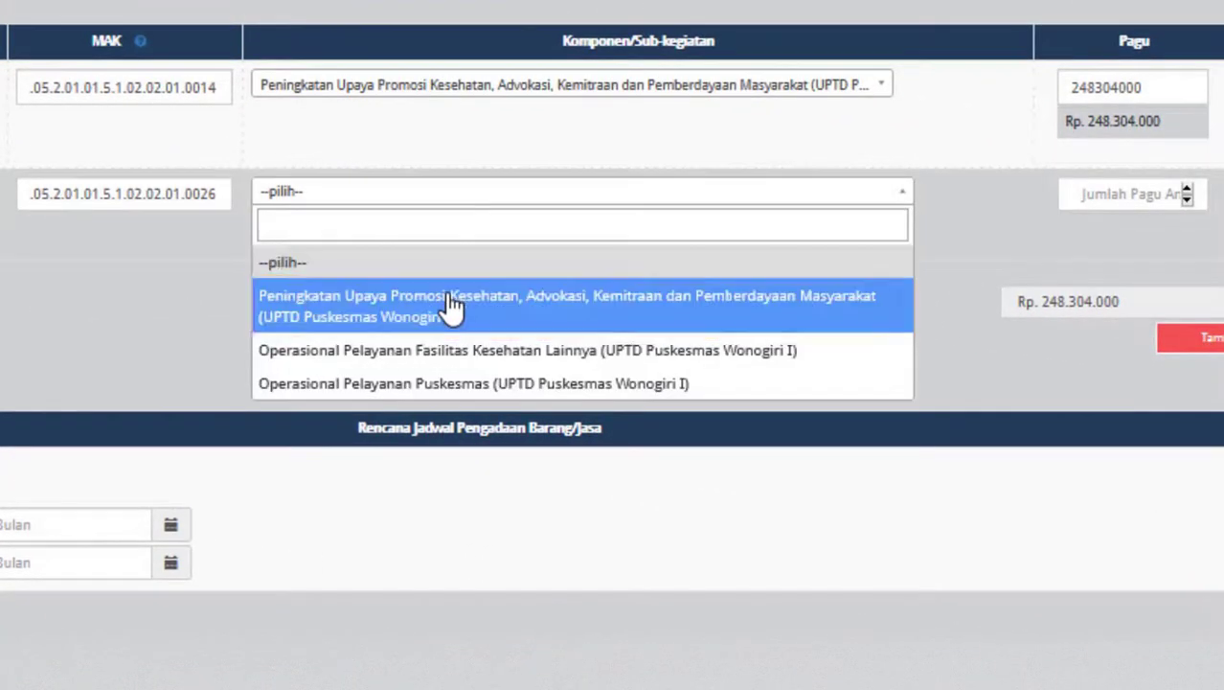
pyautogui.click(500, 288)
pyautogui.hotkey('alt', 'Tab')
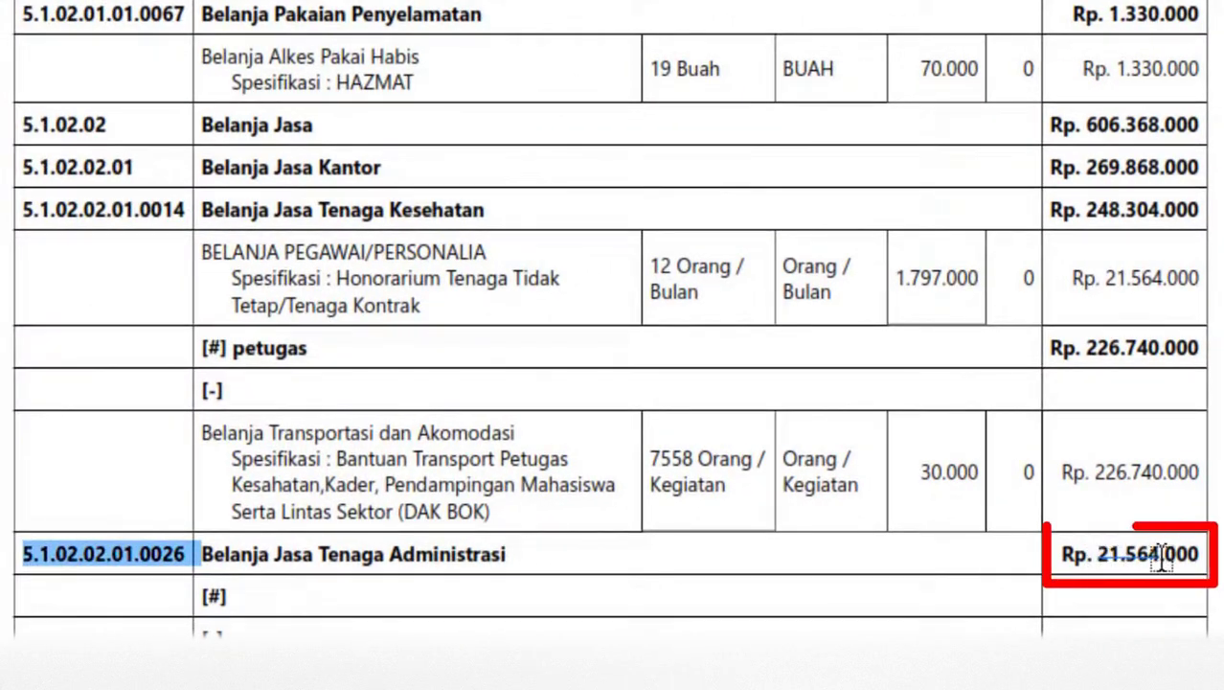
pyautogui.hotkey('alt', 'Tab')
pyautogui.write('21.564.000')
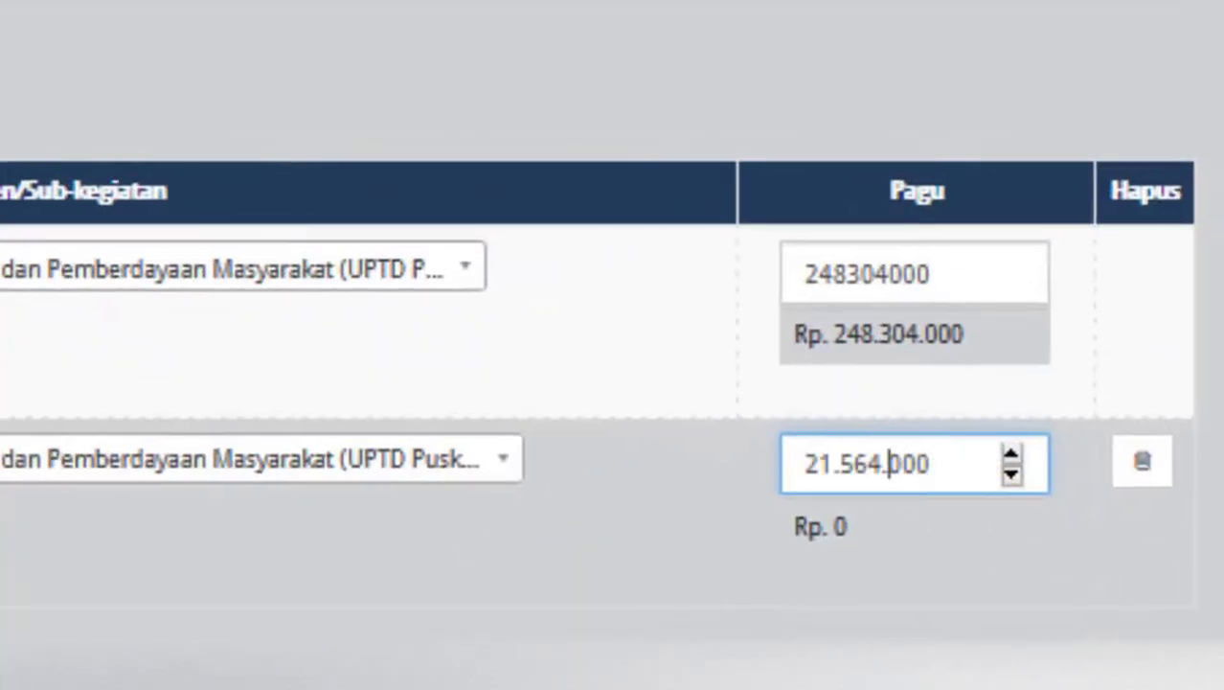
pyautogui.press('BackSpace')
pyautogui.press('Left')
pyautogui.press('Left')
pyautogui.press('Left')
pyautogui.press('BackSpace')
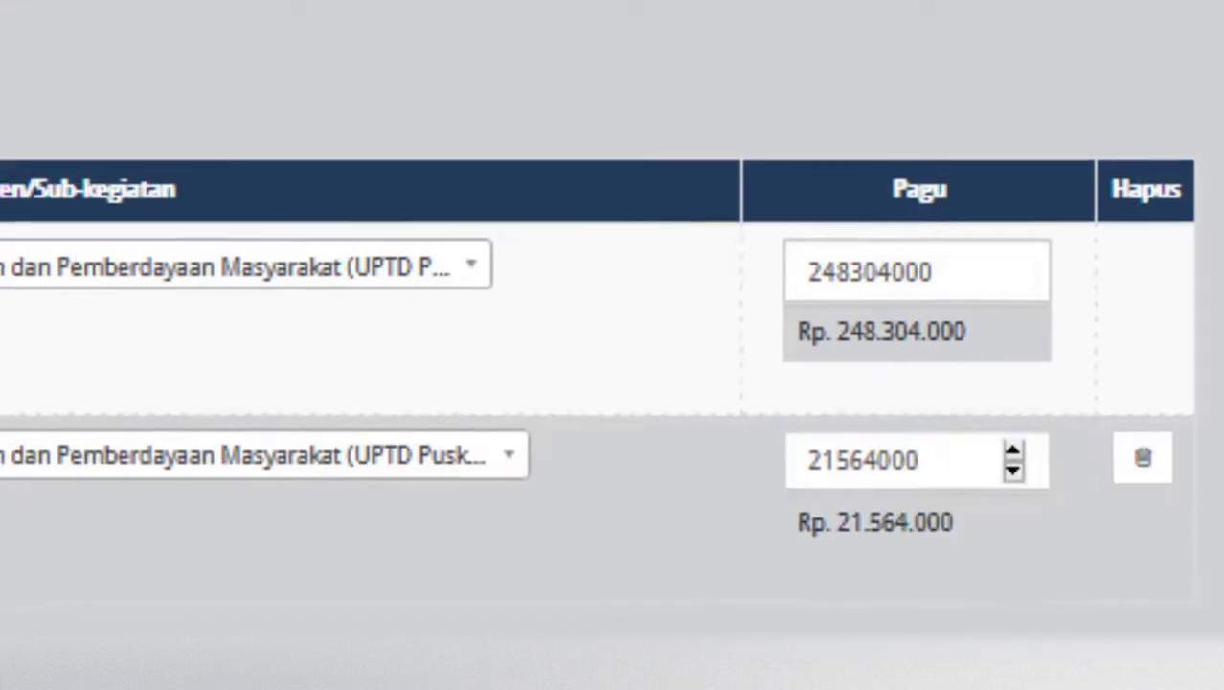
pyautogui.click(1111, 579)
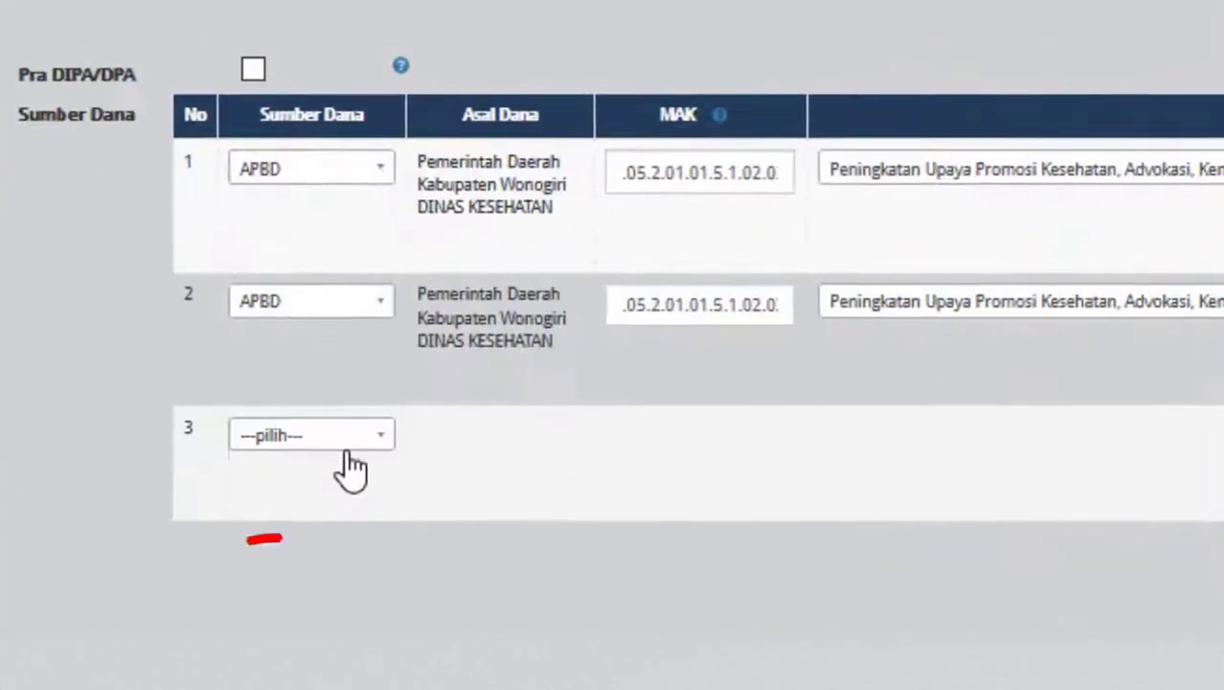
# Step: Set row 3 to APBD with a MAK ending 5.1.02.02.12.0002, and find its Komponen list empty
pyautogui.click(303, 390)
pyautogui.click(271, 569)
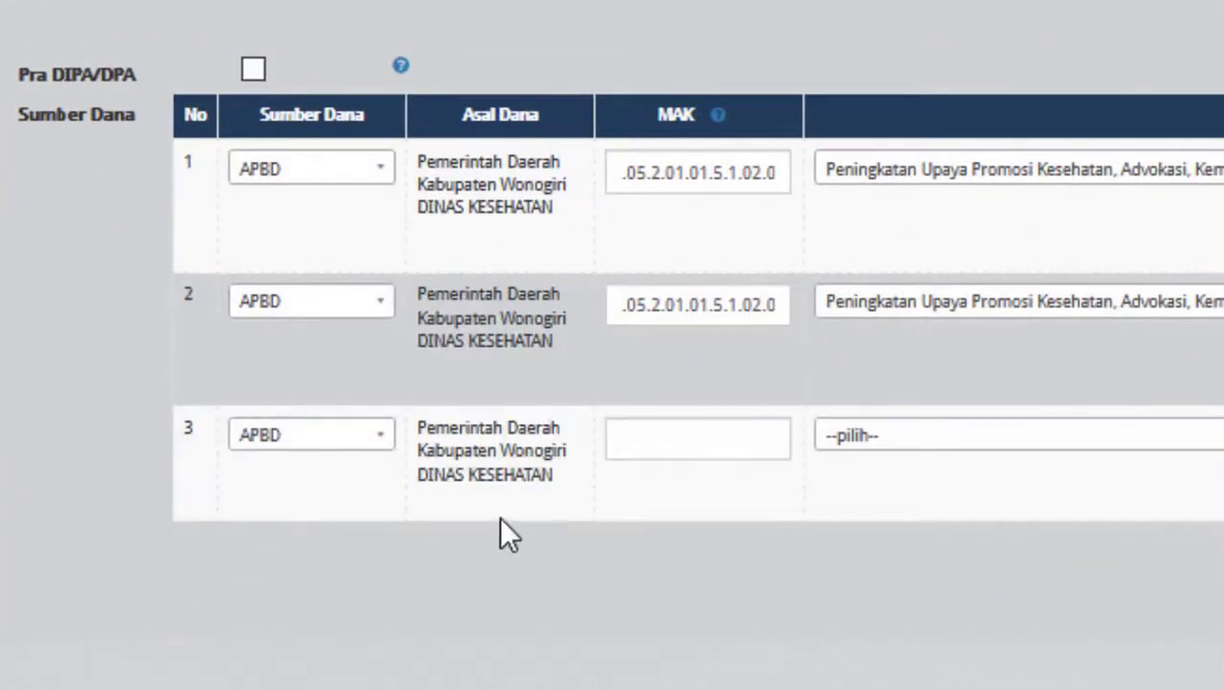
pyautogui.click(678, 440)
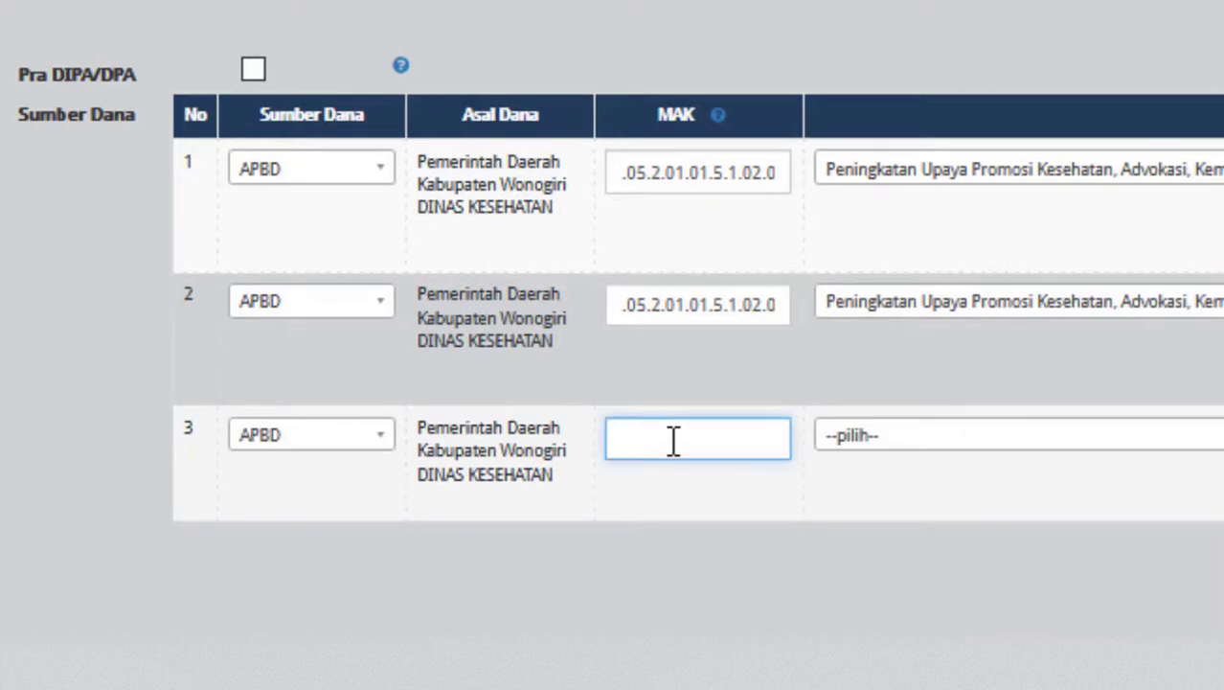
pyautogui.write('1.02.05.2.01.01')
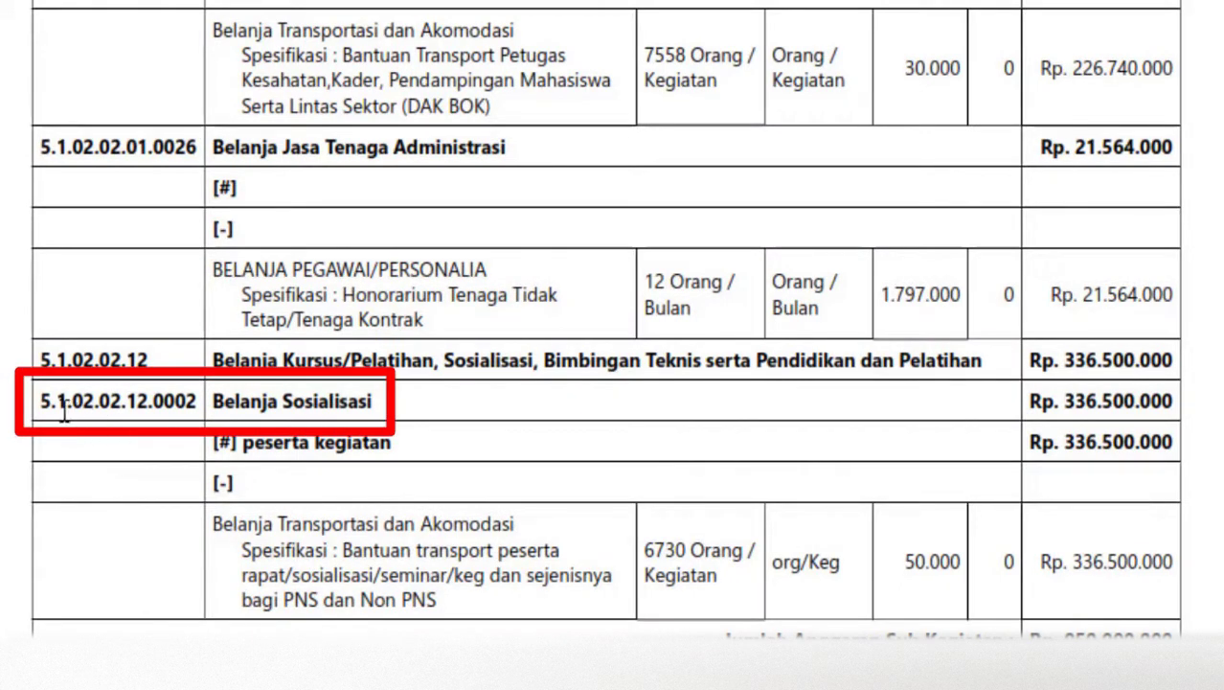
pyautogui.moveTo(44, 402); pyautogui.dragTo(131, 410)
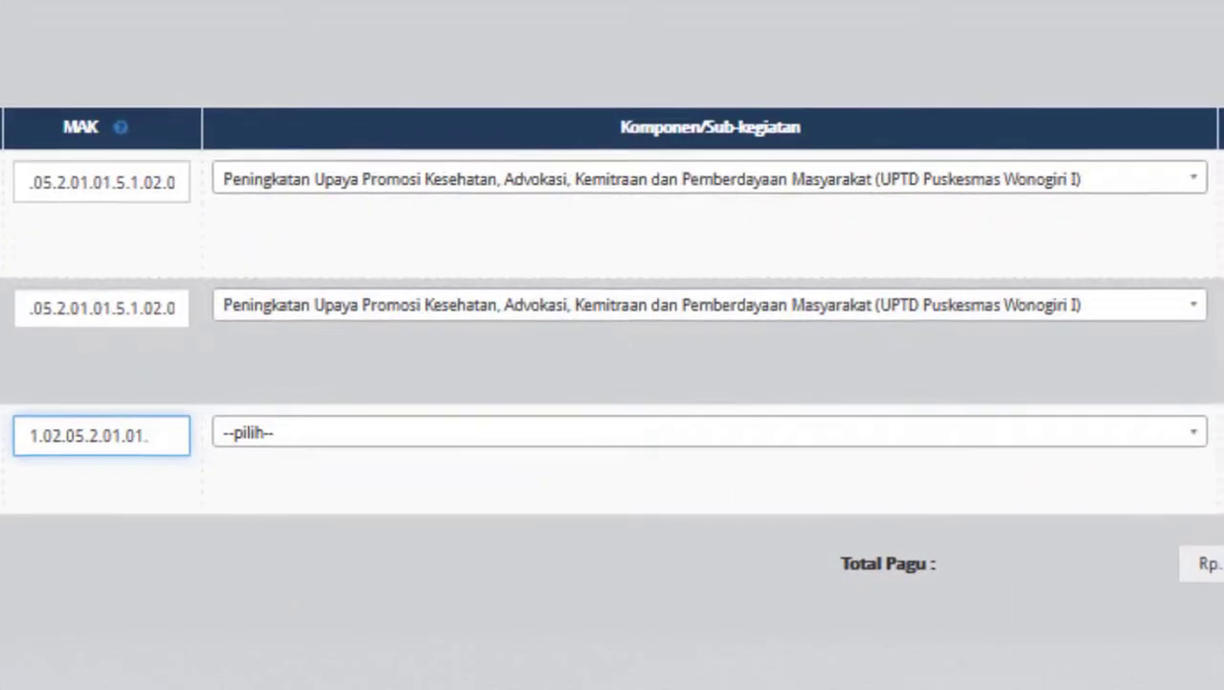
pyautogui.write('5.1.02.02.12.0002')
pyautogui.click(558, 442)
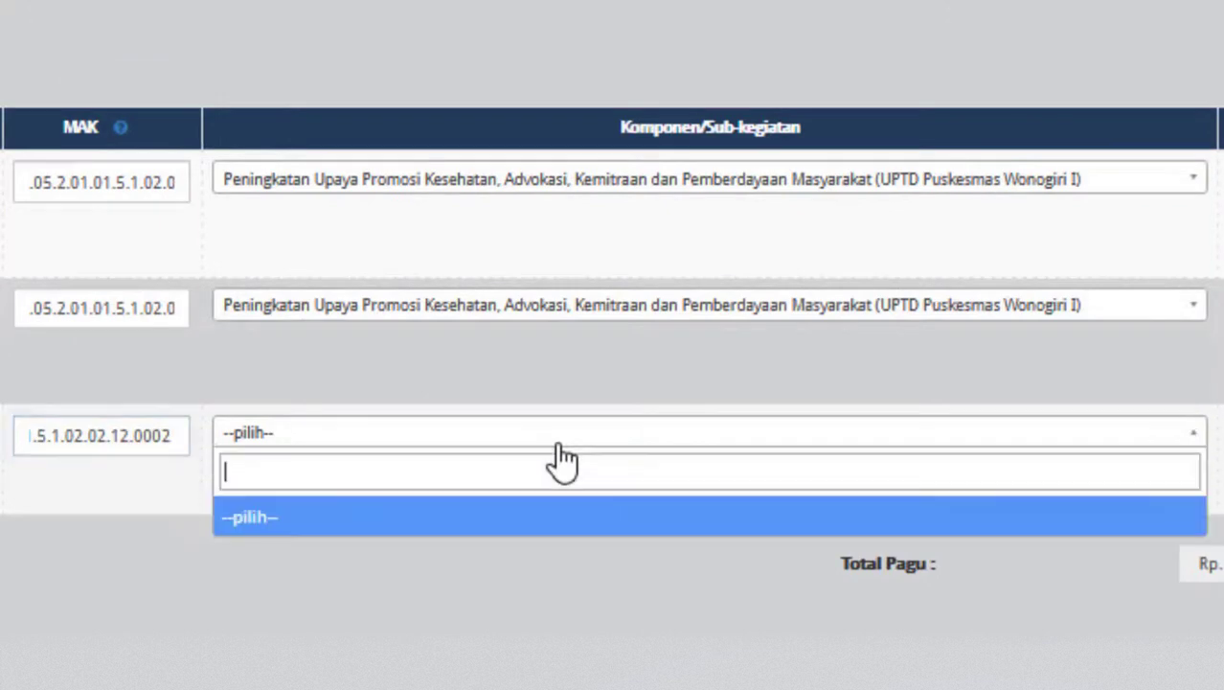
pyautogui.click(558, 442)
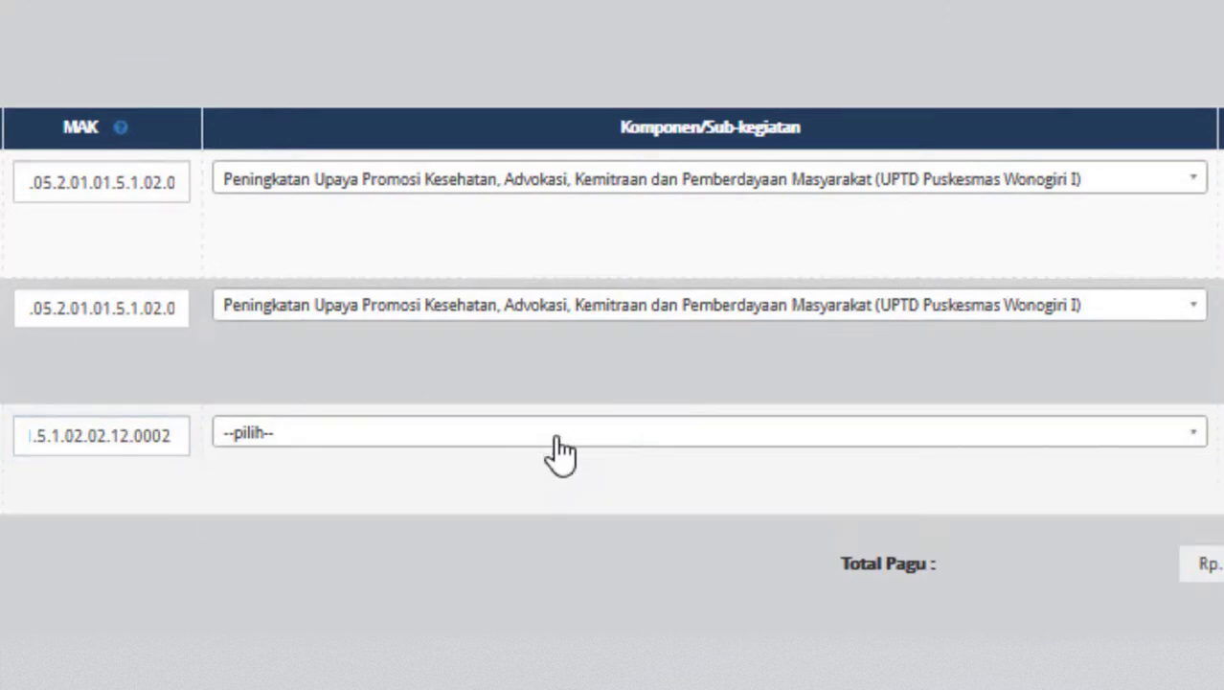
pyautogui.click(557, 442)
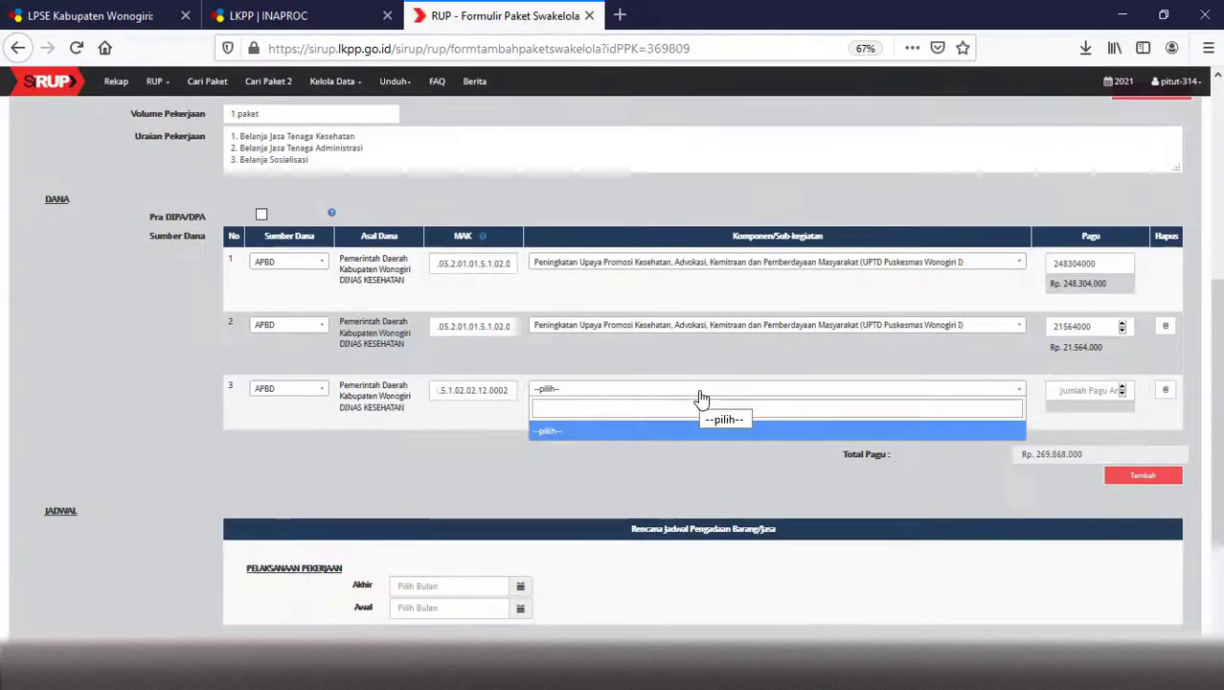
# Step: Open SiRUP production in a new tab from the INAPROC portal, then return to the Swakelola form
pyautogui.click(699, 365)
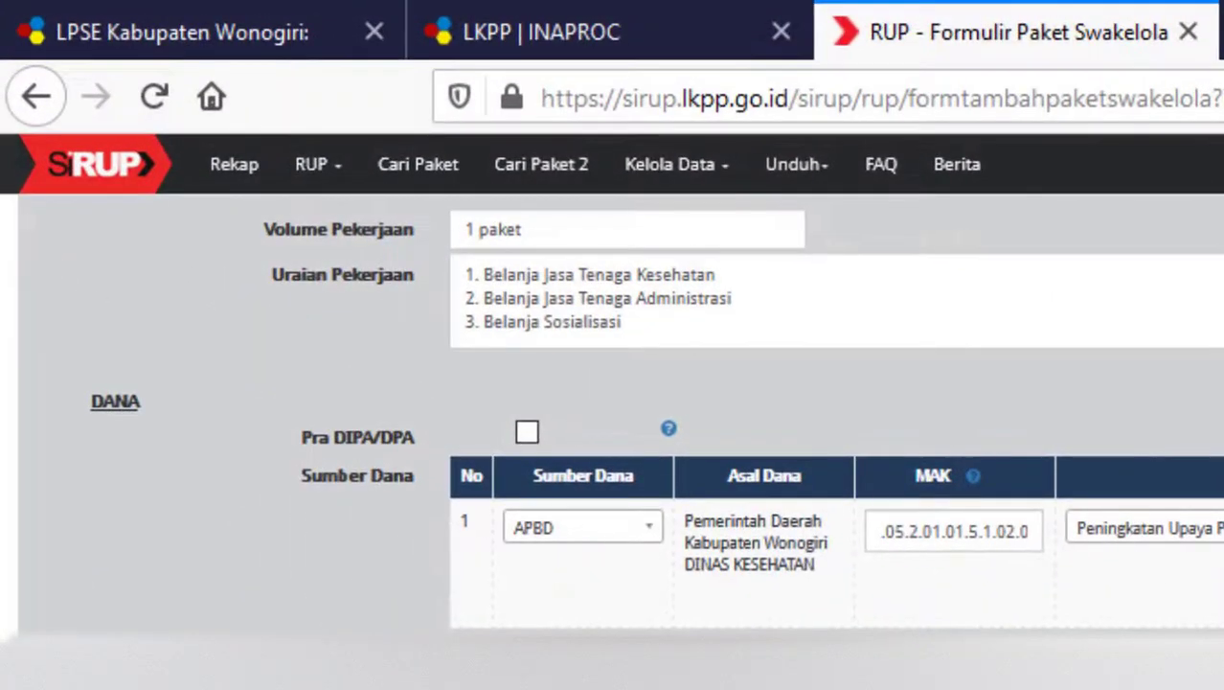
pyautogui.click(611, 32)
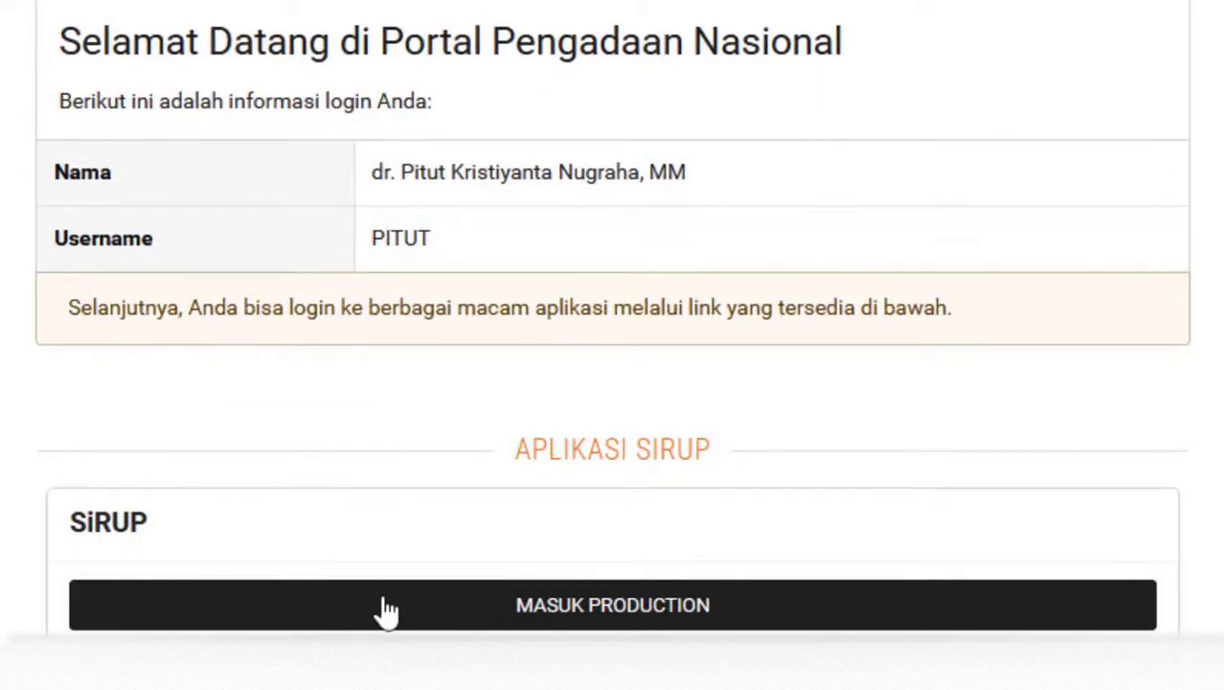
pyautogui.click(388, 608)
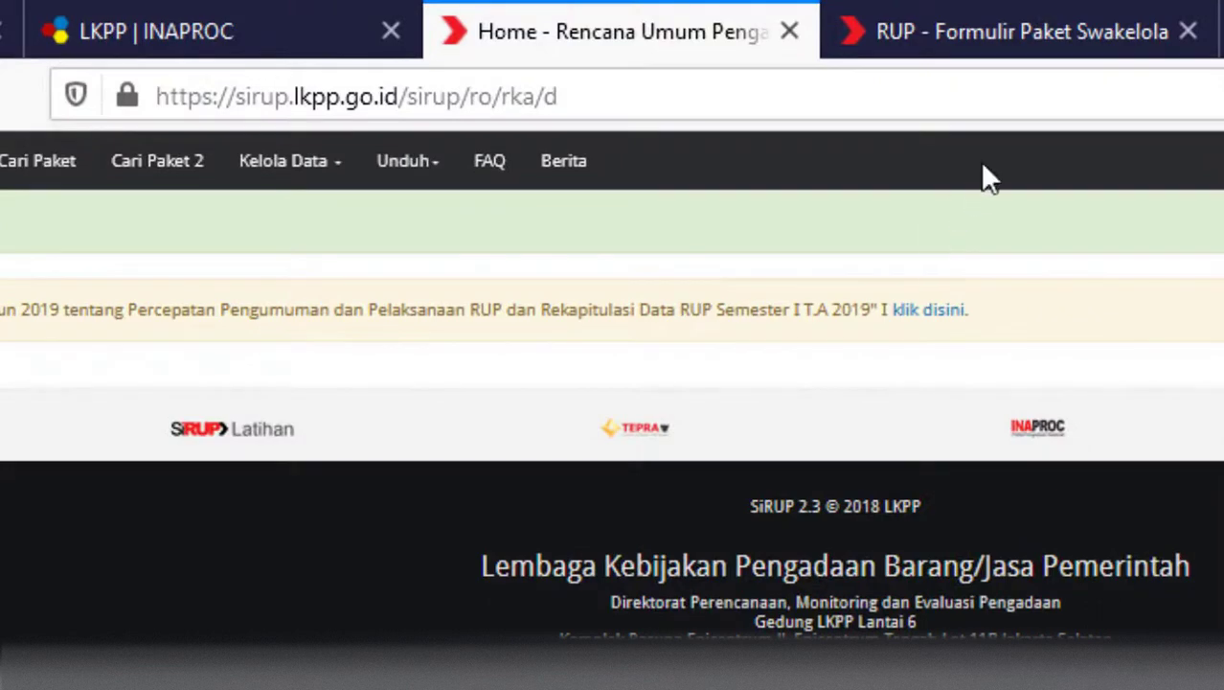
pyautogui.click(1022, 31)
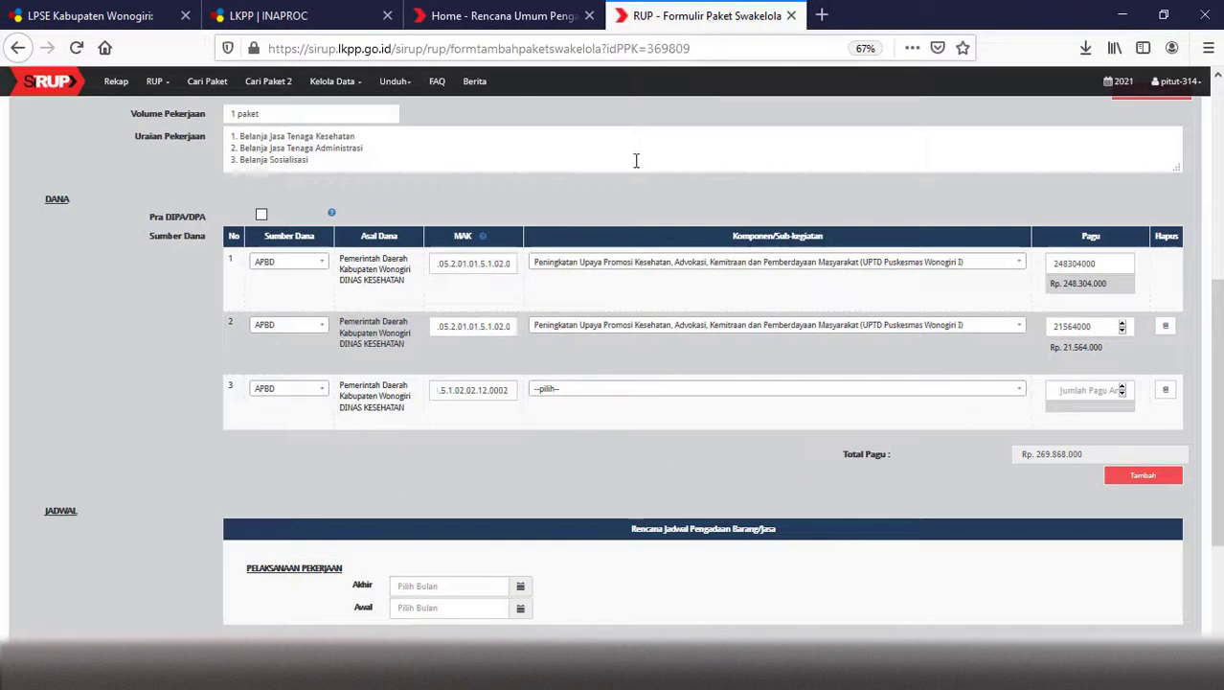
# Step: Reset row 3's funding source to APBD and paste its MAK code ending 5.1.02.02.12.0002
pyautogui.click(476, 391)
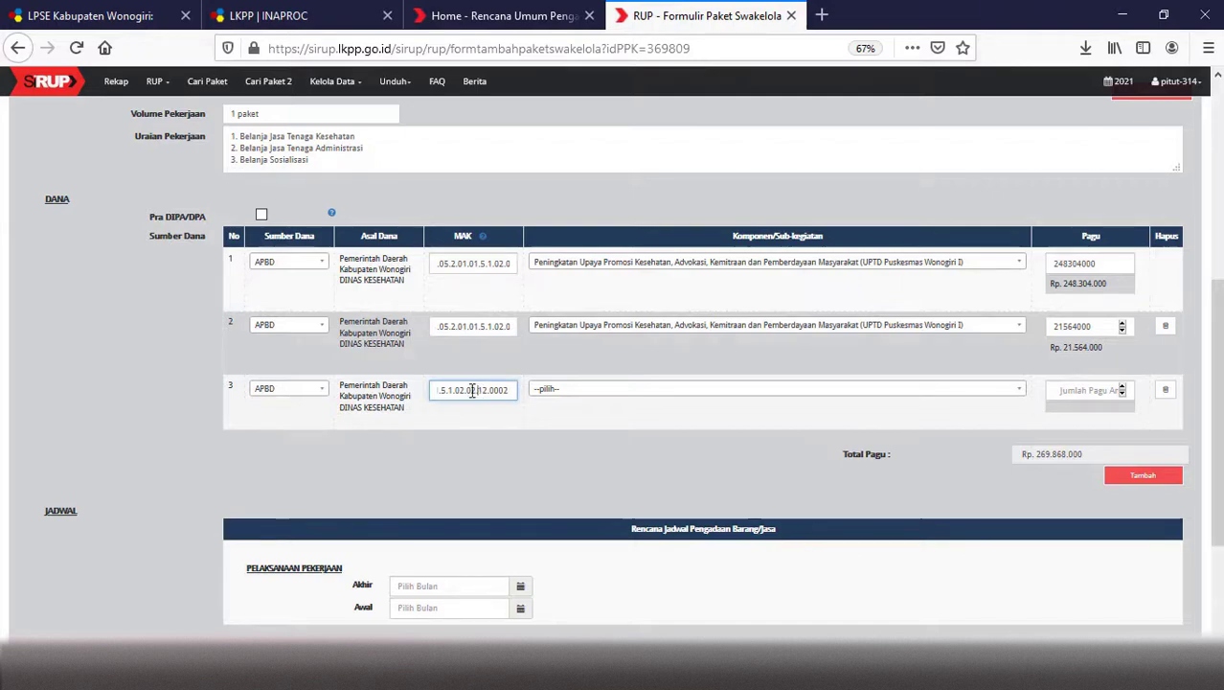
pyautogui.press('Home')
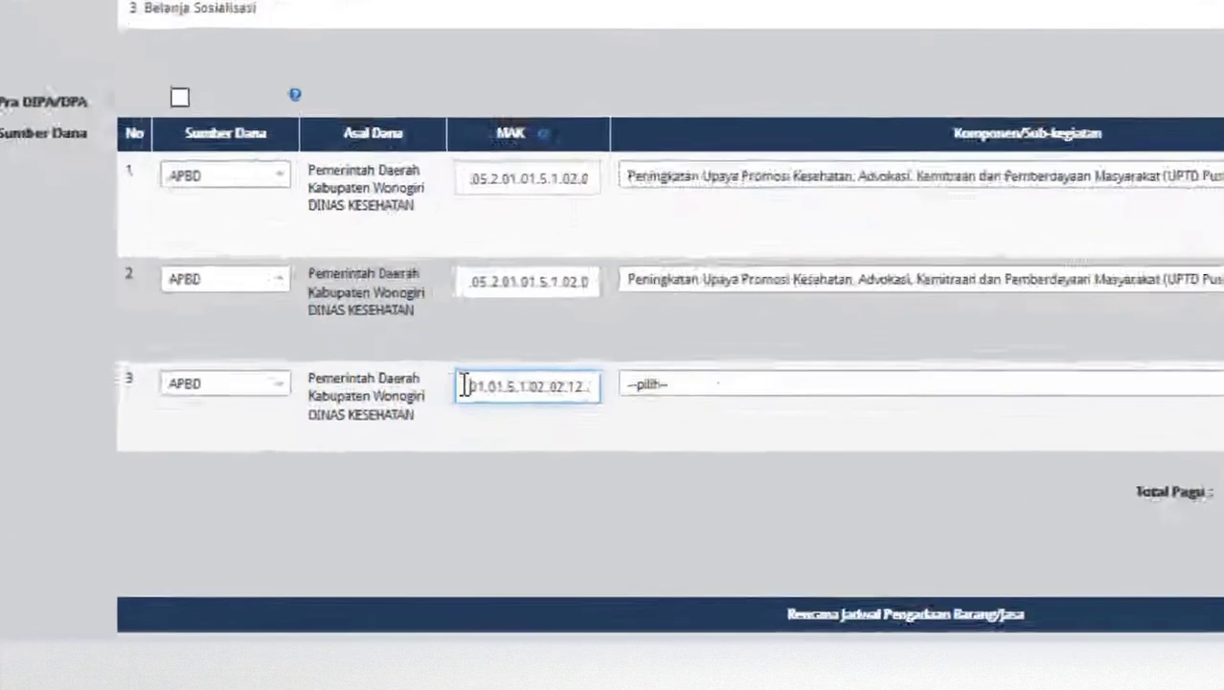
pyautogui.hotkey('shift', 'Right')
pyautogui.hotkey('shift', 'Right')
pyautogui.hotkey('shift', 'Right')
pyautogui.hotkey('shift', 'Right')
pyautogui.hotkey('shift', 'Right')
pyautogui.hotkey('shift', 'Right')
pyautogui.hotkey('shift', 'Right')
pyautogui.hotkey('shift', 'Right')
pyautogui.hotkey('shift', 'Right')
pyautogui.hotkey('shift', 'Right')
pyautogui.hotkey('shift', 'Right')
pyautogui.hotkey('shift', 'Right')
pyautogui.hotkey('shift', 'Right')
pyautogui.hotkey('shift', 'Right')
pyautogui.hotkey('shift', 'Right')
pyautogui.hotkey('shift', 'Right')
pyautogui.hotkey('shift', 'Right')
pyautogui.hotkey('shift', 'Right')
pyautogui.hotkey('shift', 'Right')
pyautogui.hotkey('shift', 'Right')
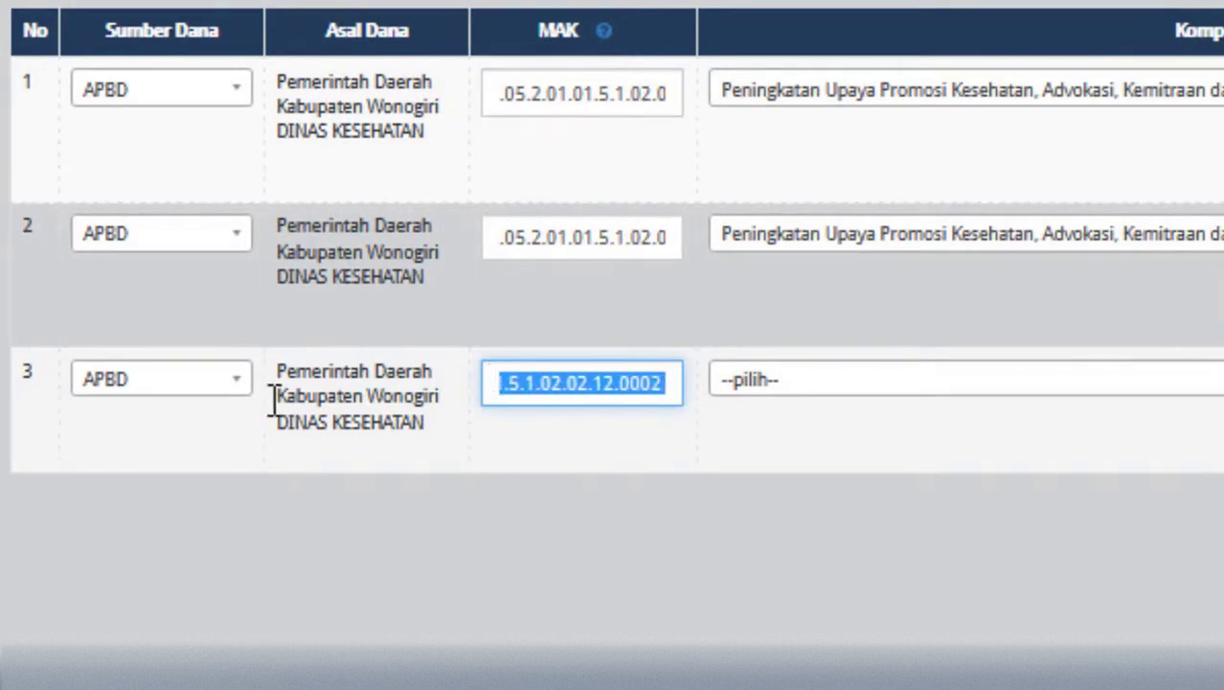
pyautogui.click(204, 380)
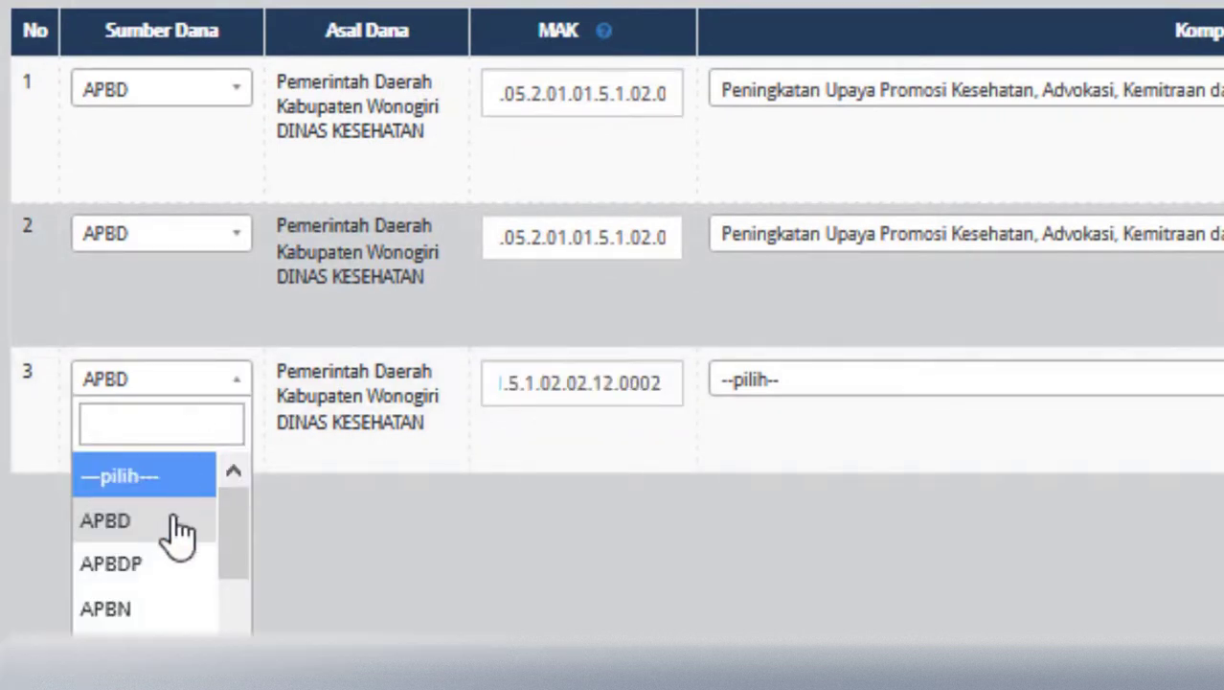
pyautogui.click(167, 575)
pyautogui.click(230, 386)
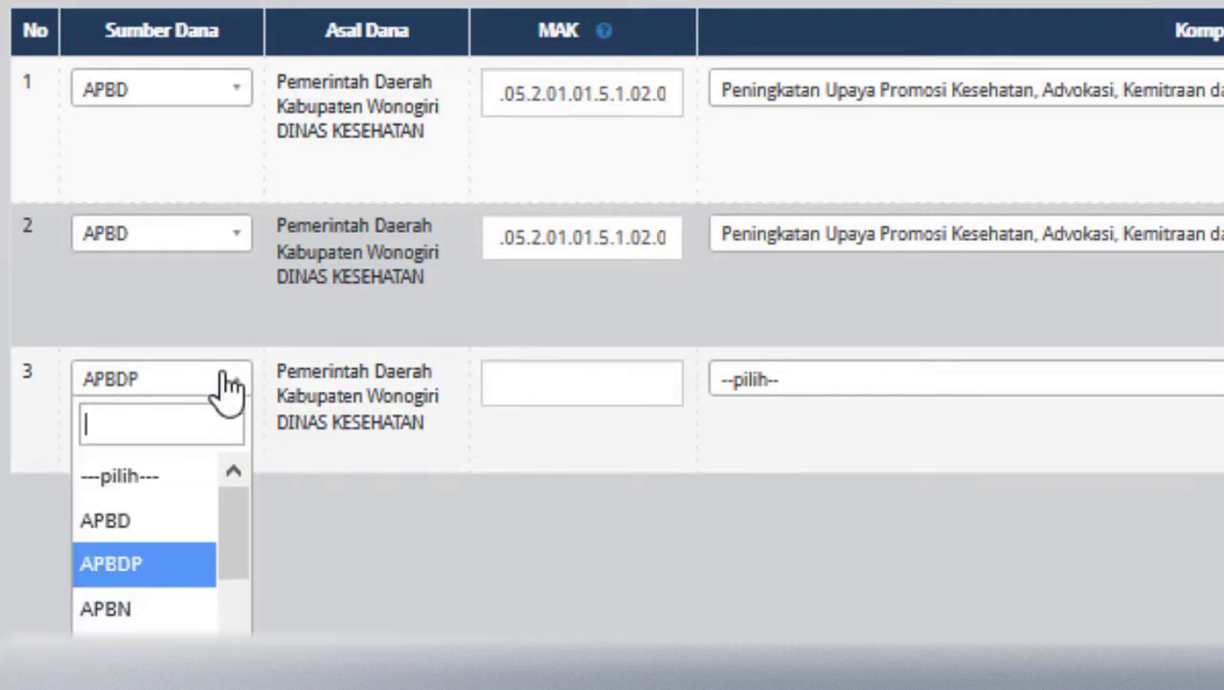
pyautogui.click(164, 529)
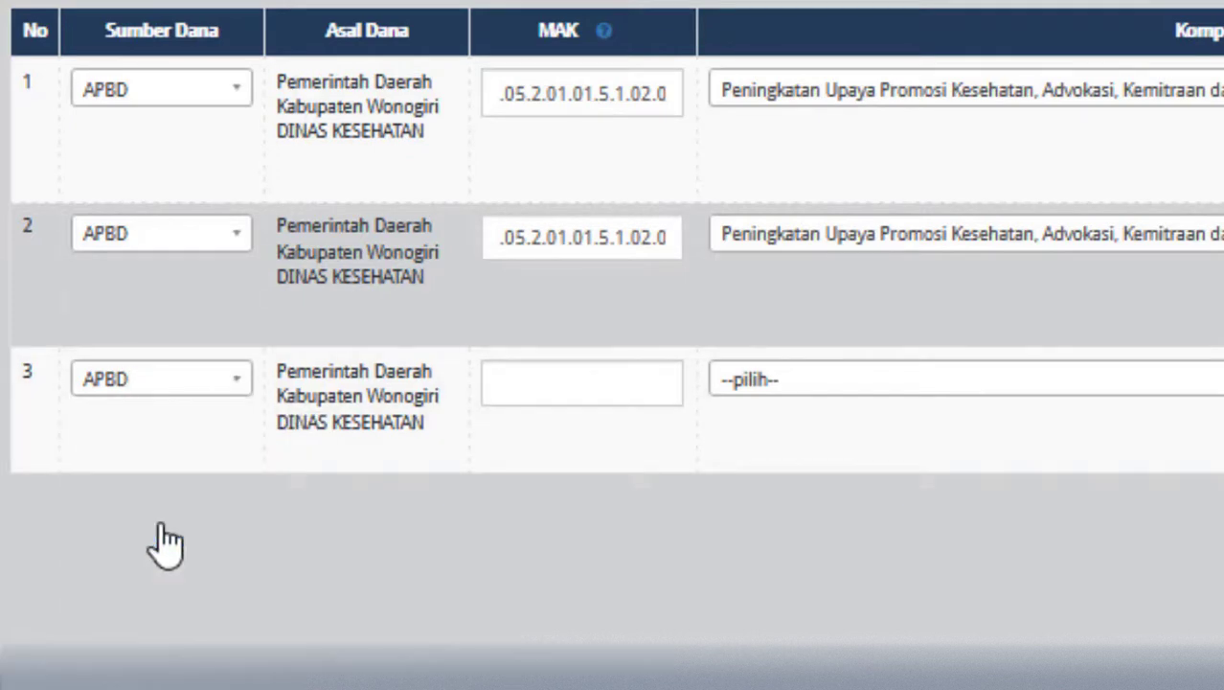
pyautogui.click(561, 388)
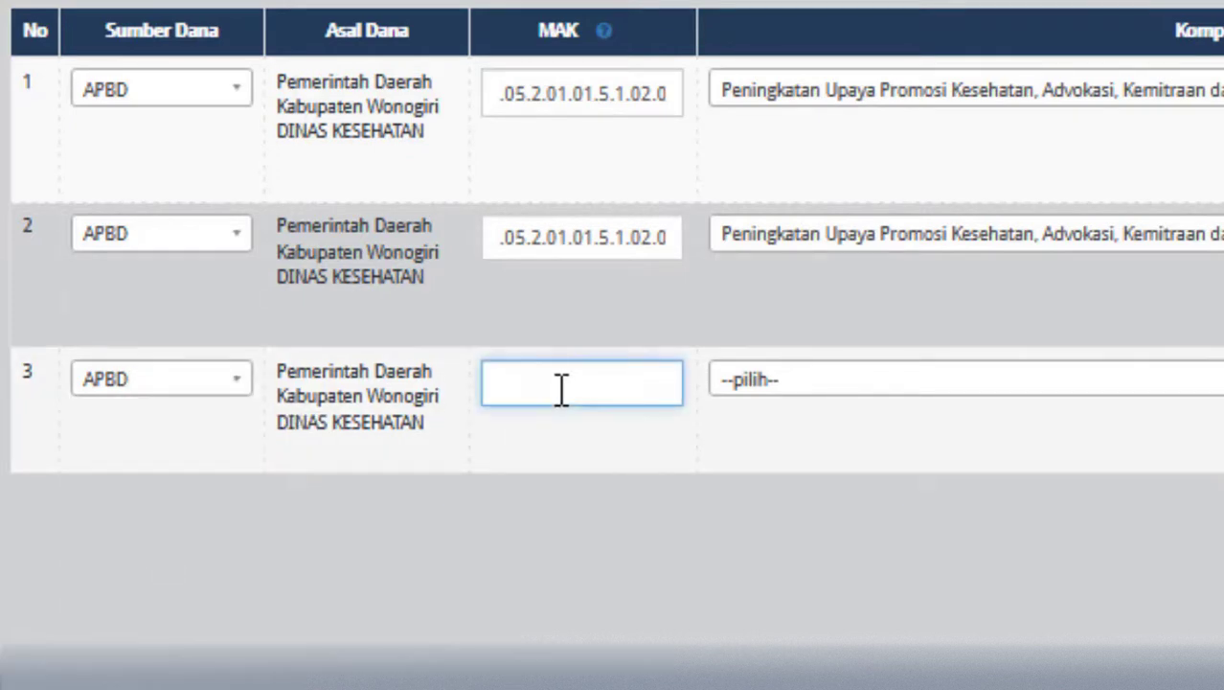
pyautogui.hotkey('ctrl', 'v')
pyautogui.click(824, 275)
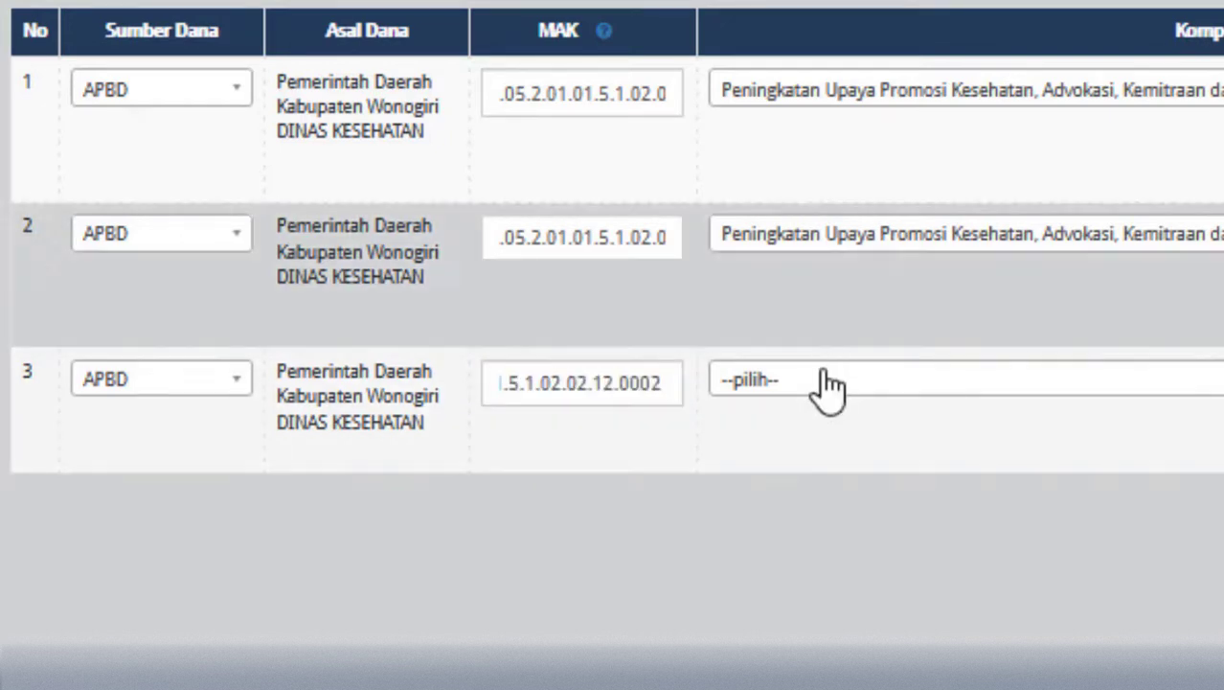
# Step: Give row 3 the health-promotion sub-activity component and a pagu of 336500000
pyautogui.click(826, 387)
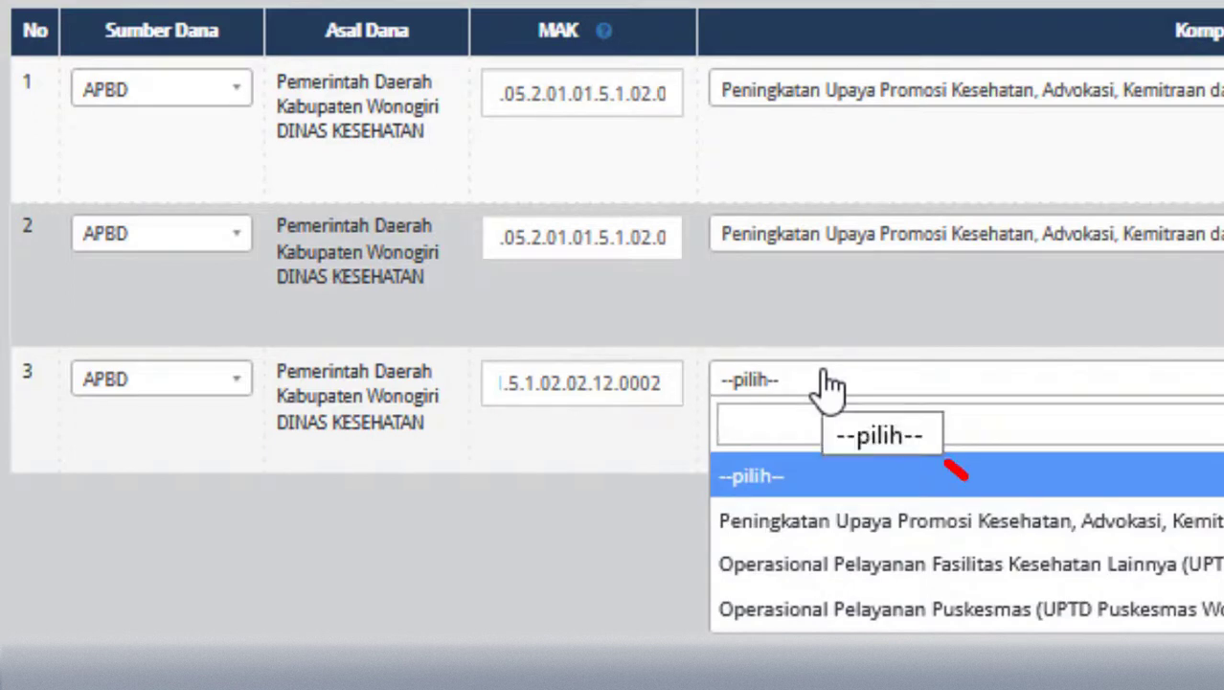
pyautogui.click(856, 527)
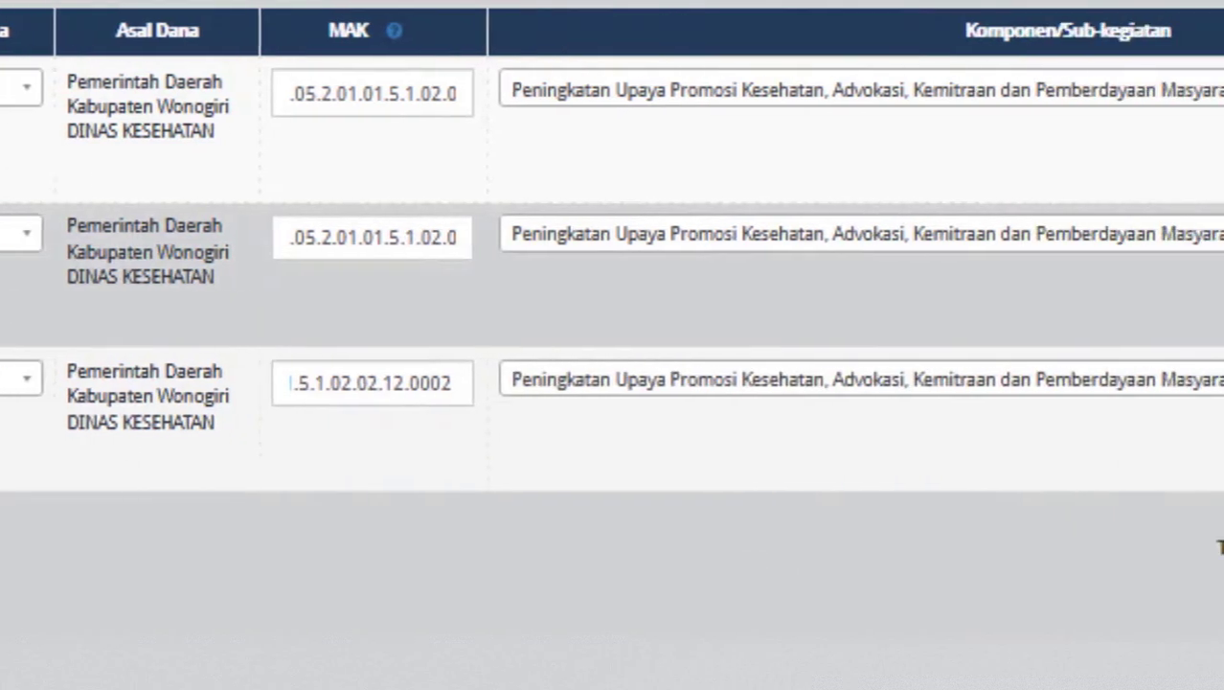
pyautogui.click(1041, 371)
pyautogui.write('336.500.000')
pyautogui.press('BackSpace')
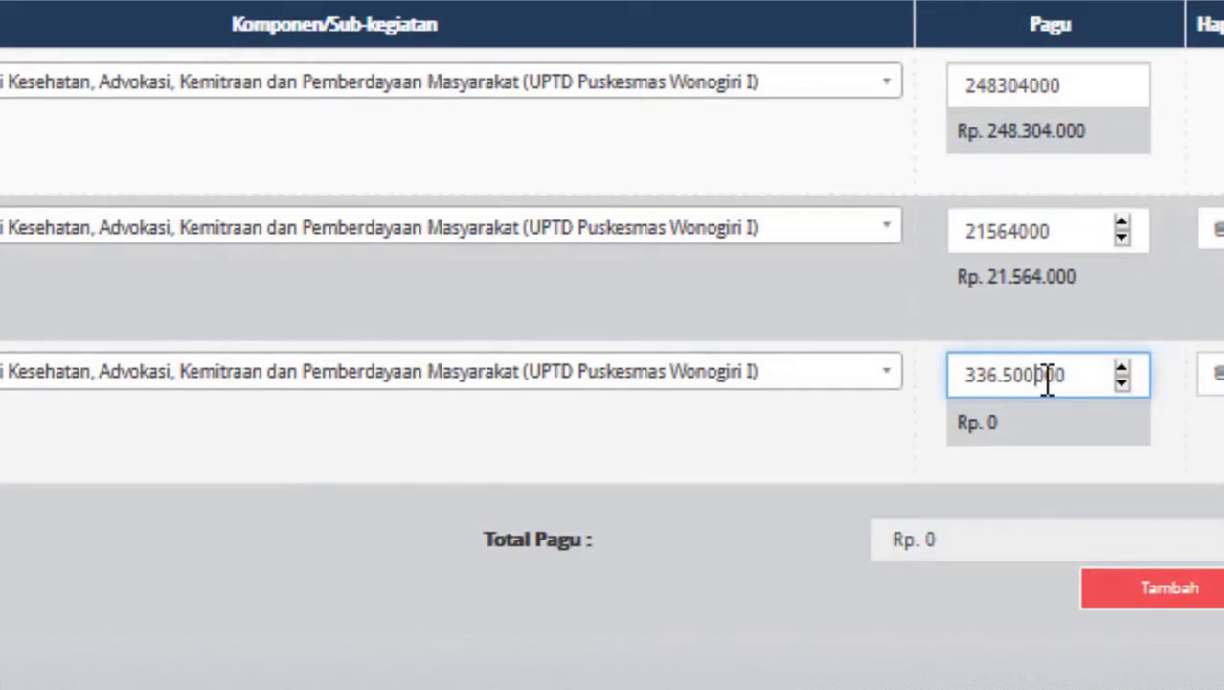
pyautogui.press('BackSpace')
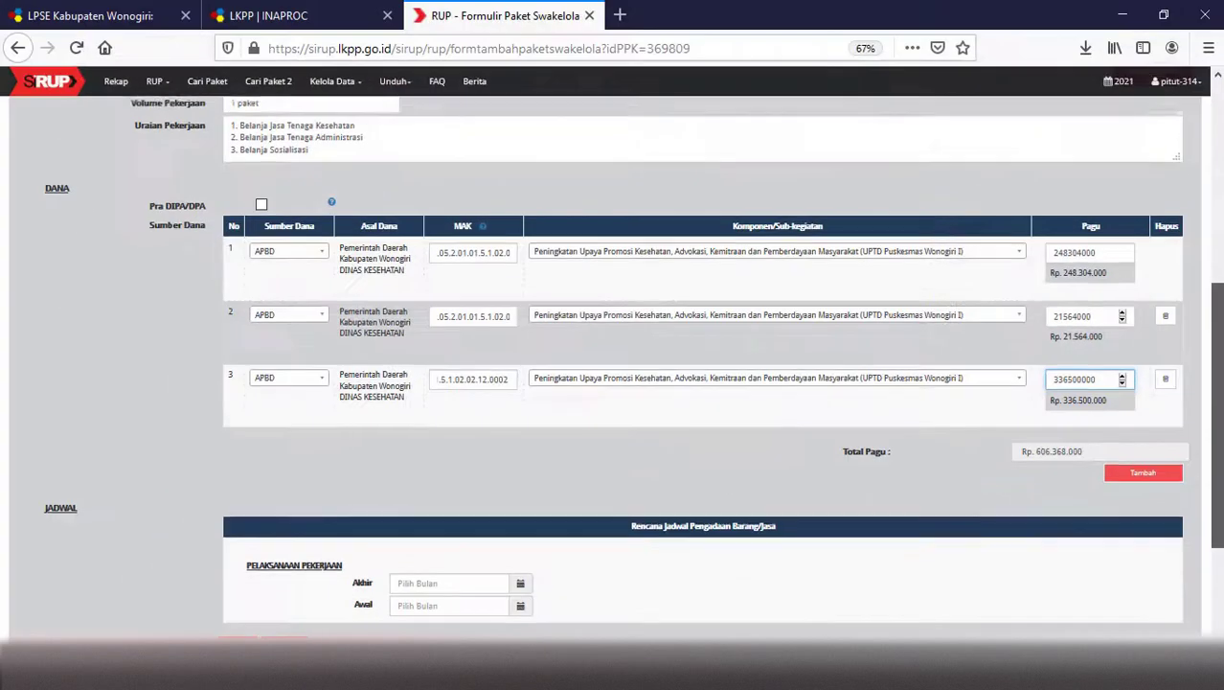
# Step: Review the three-line work description, then move down toward the Jadwal section
pyautogui.scroll(-1, 632, 364)
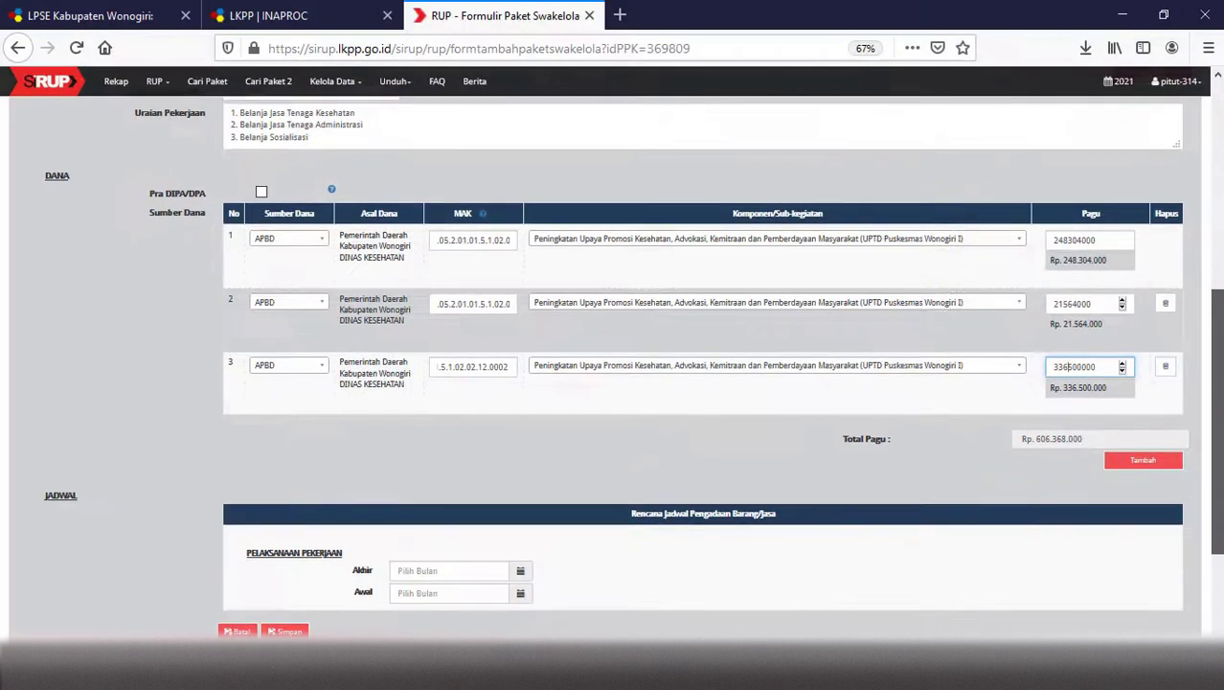
pyautogui.scroll(2, 632, 364)
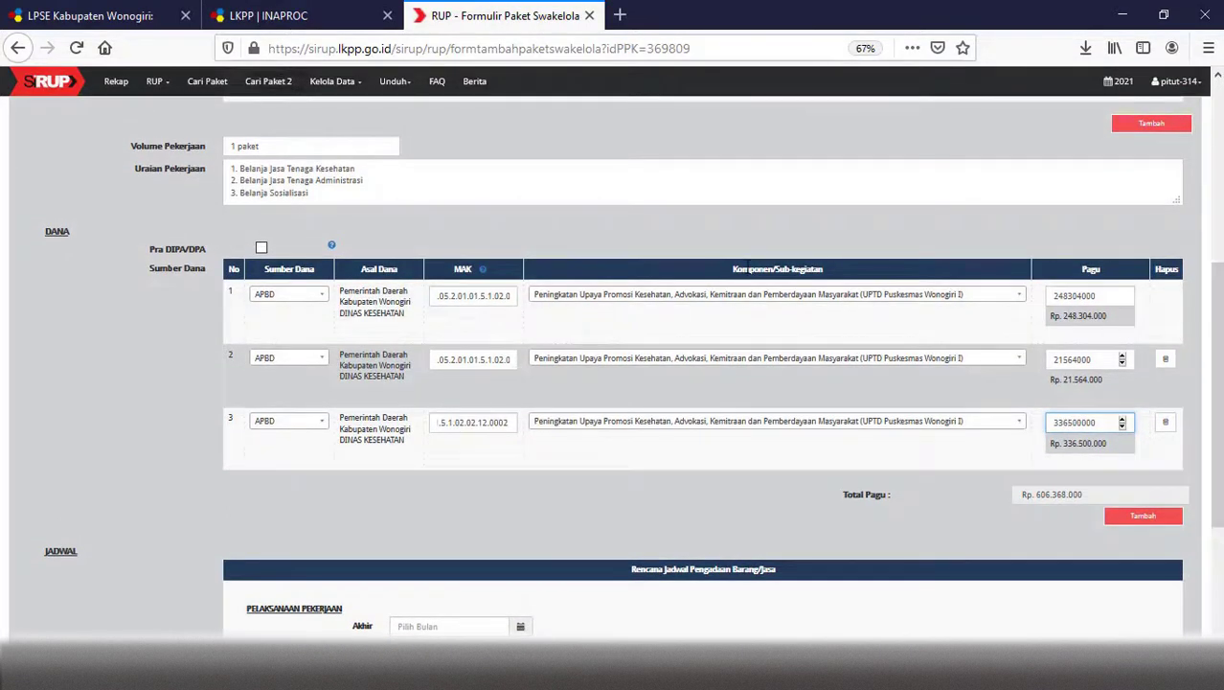
pyautogui.click(571, 167)
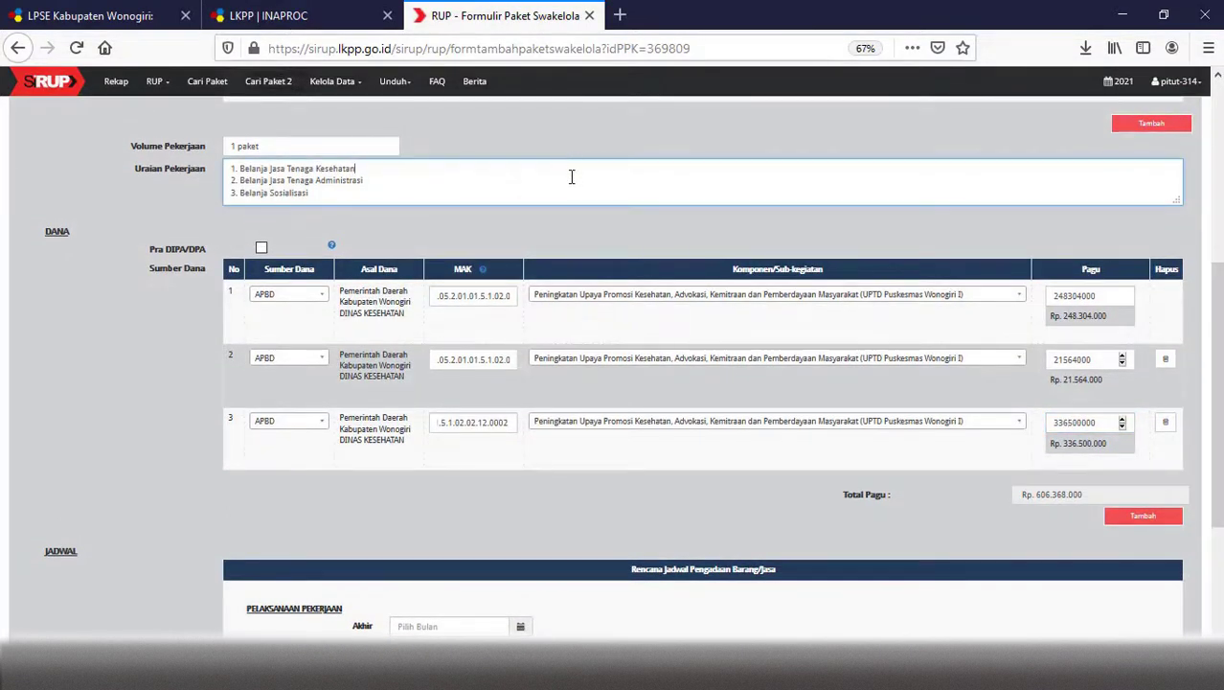
pyautogui.moveTo(571, 176); pyautogui.dragTo(576, 199)
pyautogui.click(994, 231)
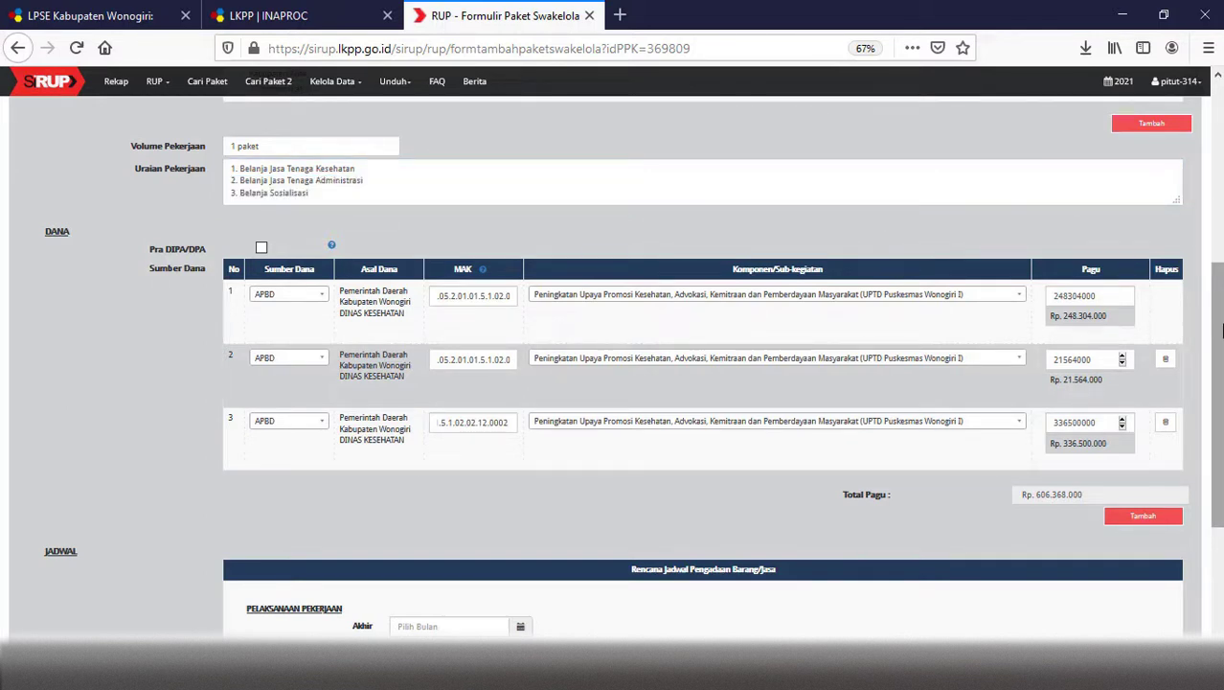
pyautogui.scroll(-5, 1220, 330)
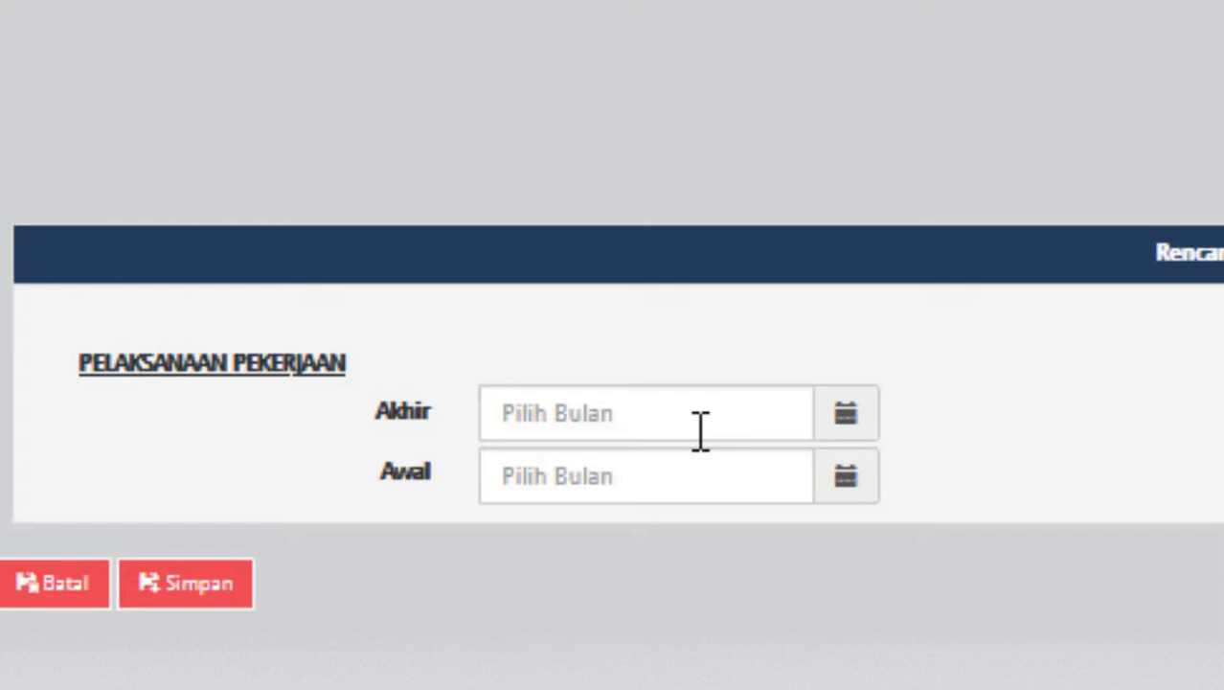
# Step: Set Pelaksanaan Pekerjaan Akhir to 2021-12 and Awal to 2021-01 with the month pickers
pyautogui.click(701, 432)
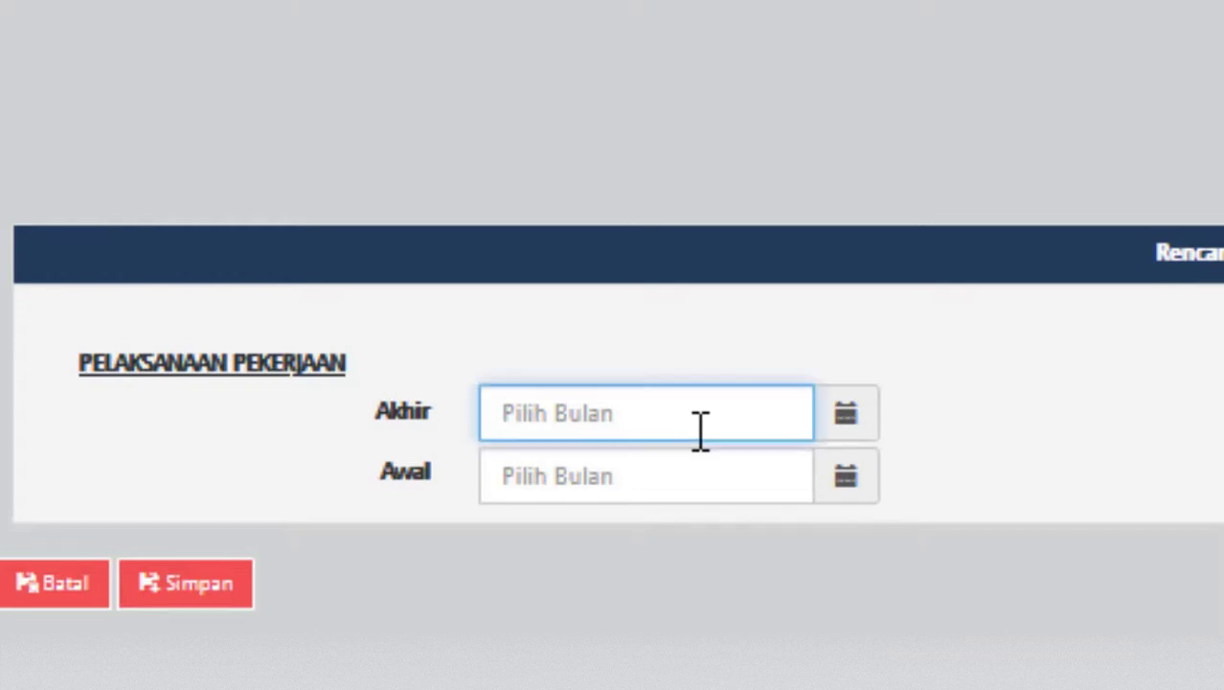
pyautogui.click(846, 414)
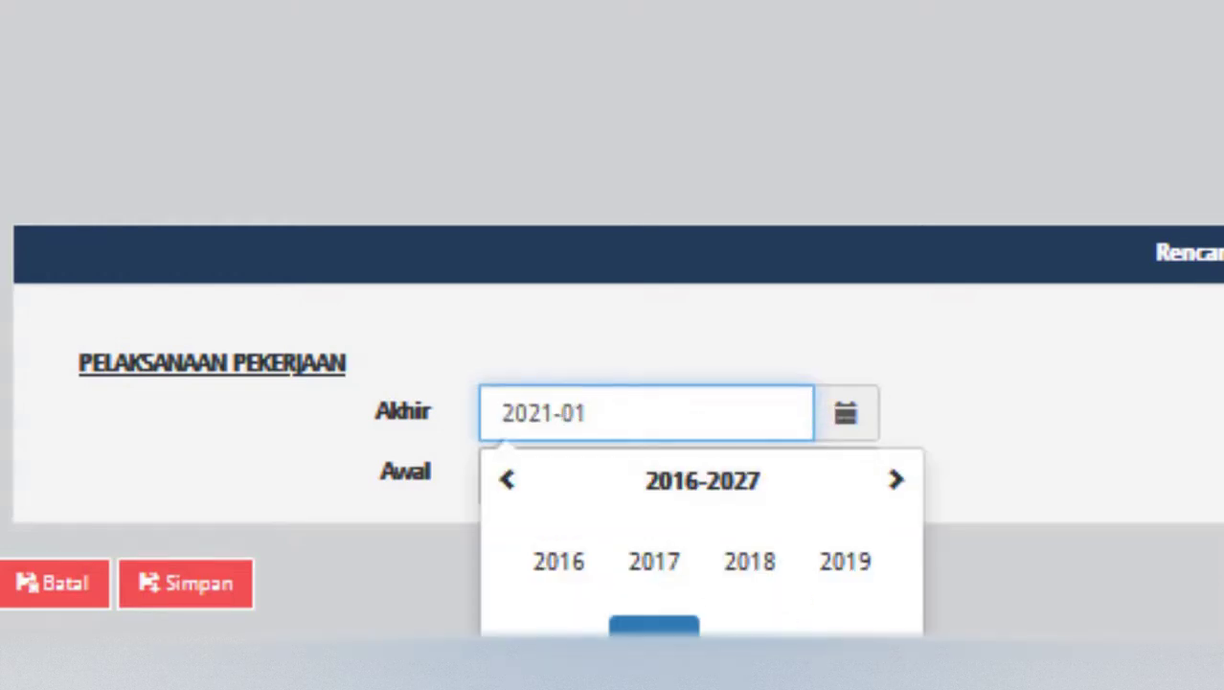
pyautogui.click(654, 634)
pyautogui.click(845, 682)
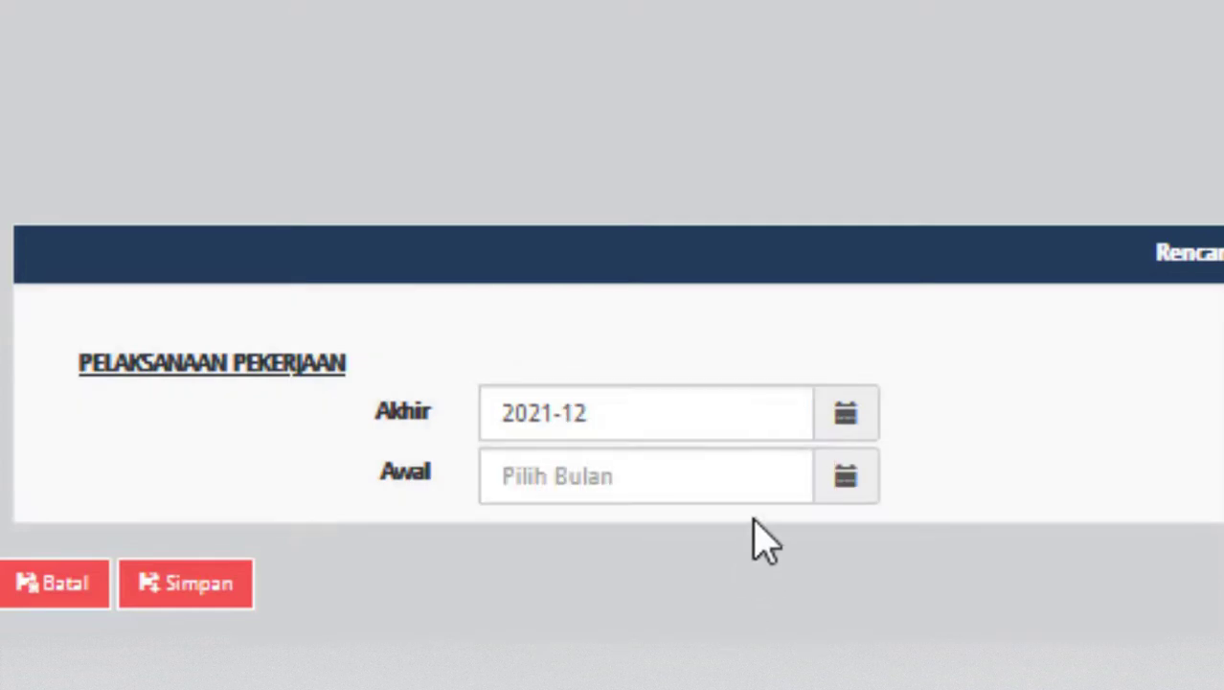
pyautogui.click(826, 485)
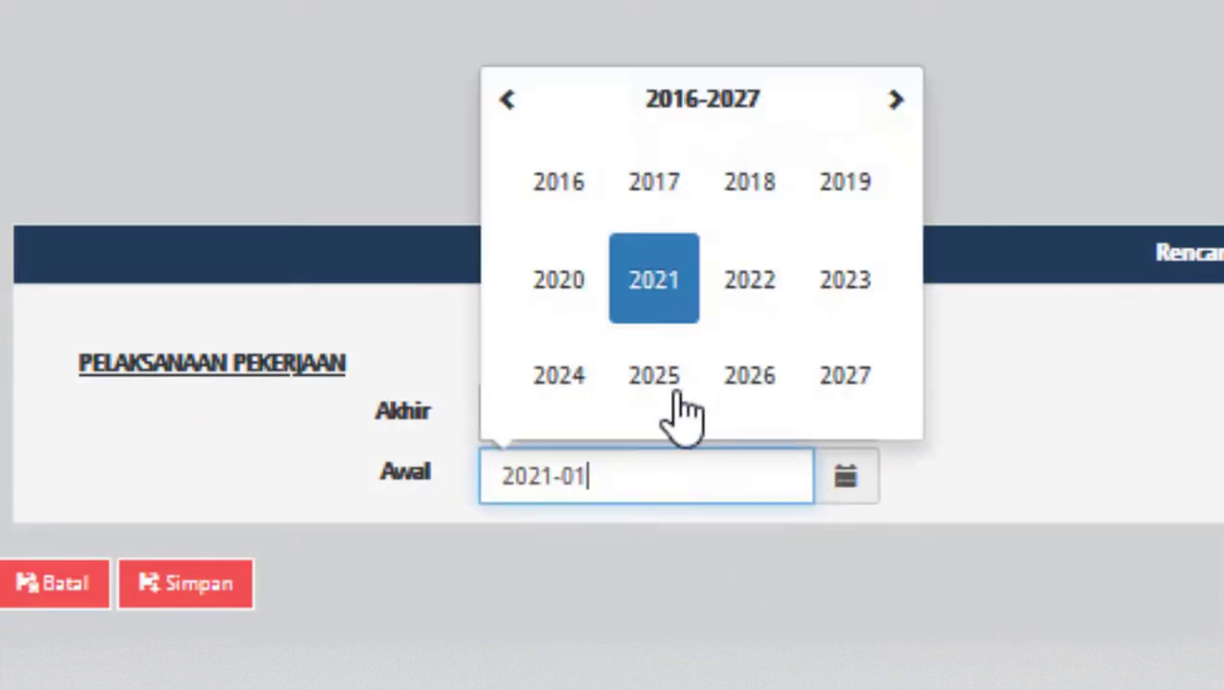
pyautogui.click(653, 305)
pyautogui.click(563, 205)
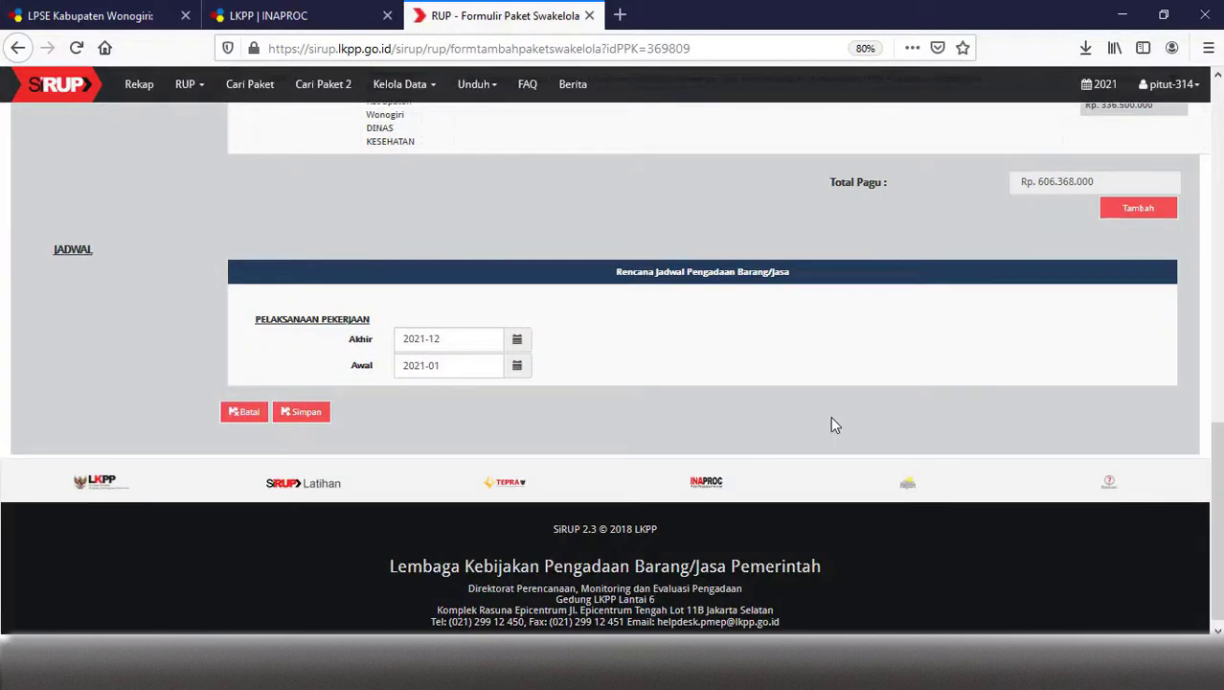
# Step: Open another SiRUP production tab via INAPROC, then save the Swakelola package with Simpan
pyautogui.scroll(2, 832, 419)
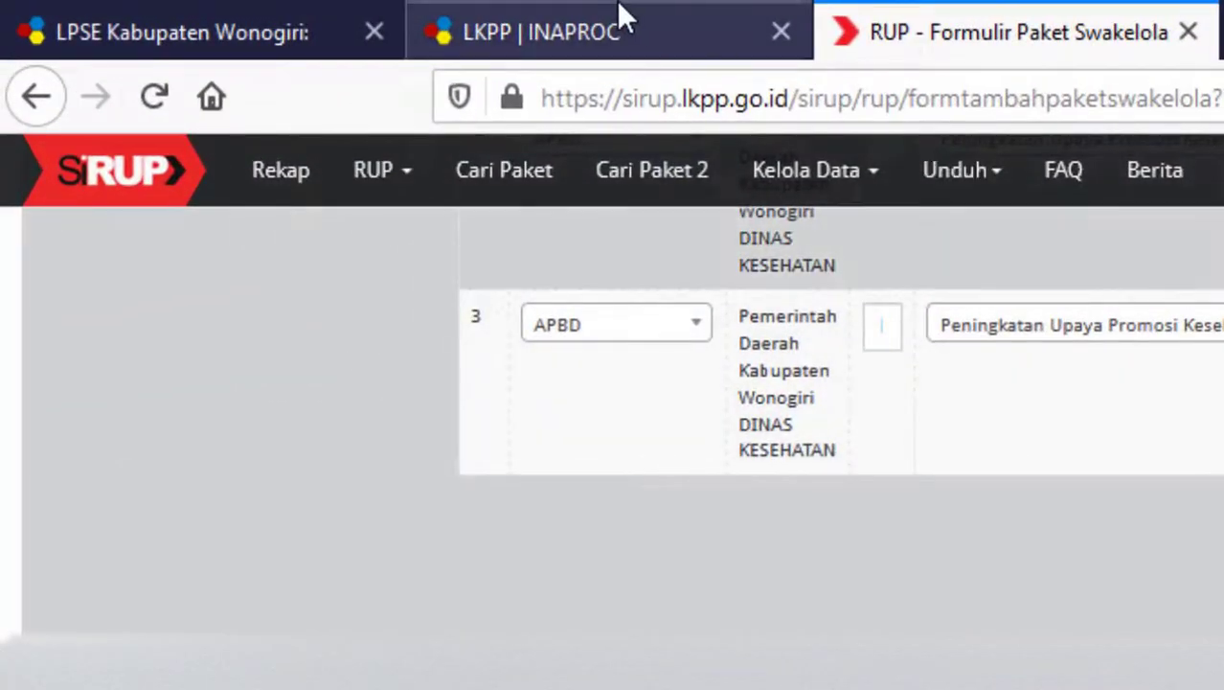
pyautogui.click(618, 20)
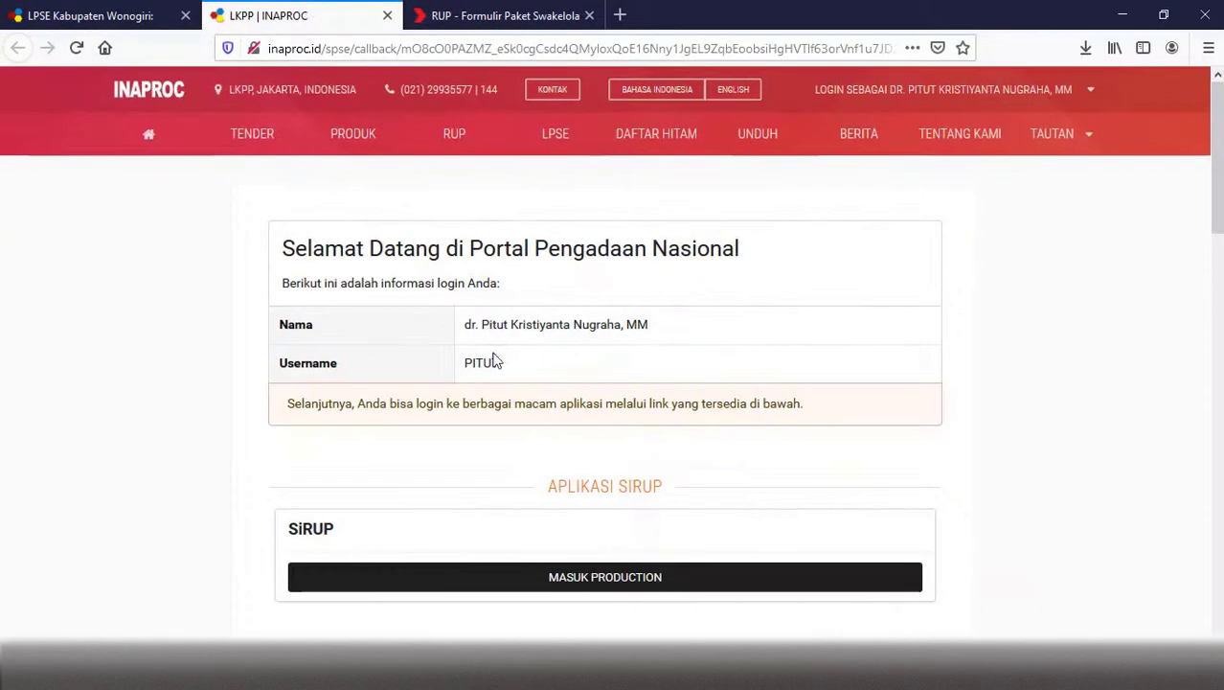
pyautogui.click(563, 580)
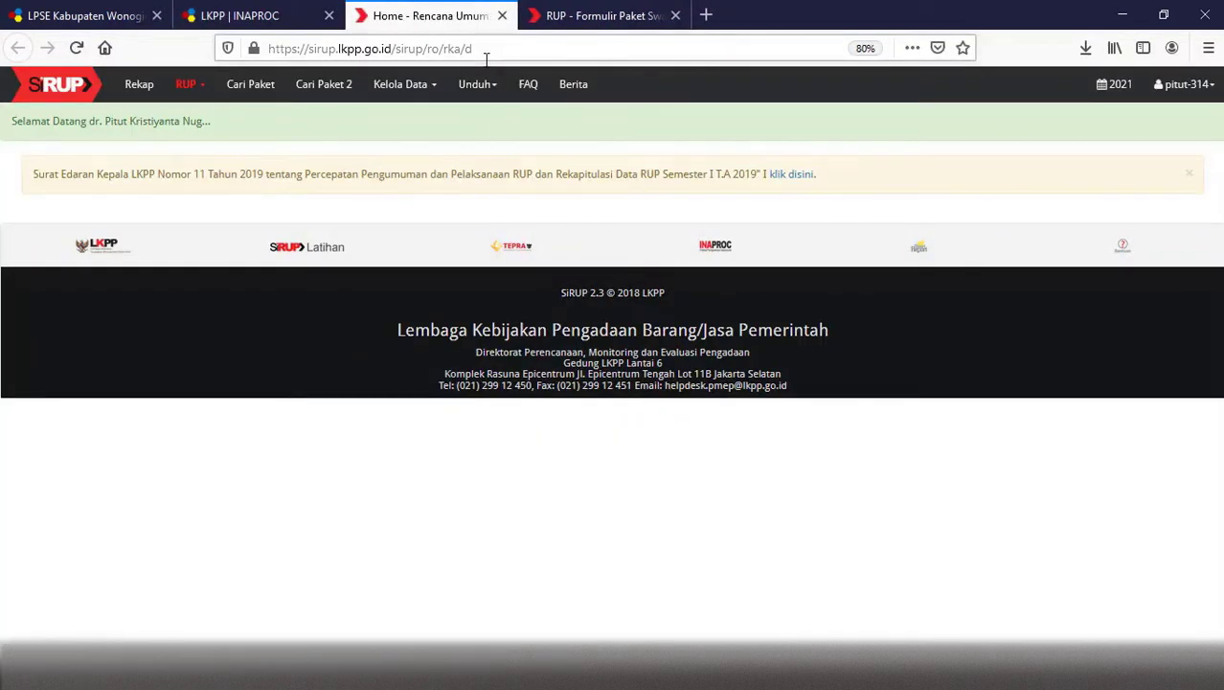
pyautogui.click(584, 16)
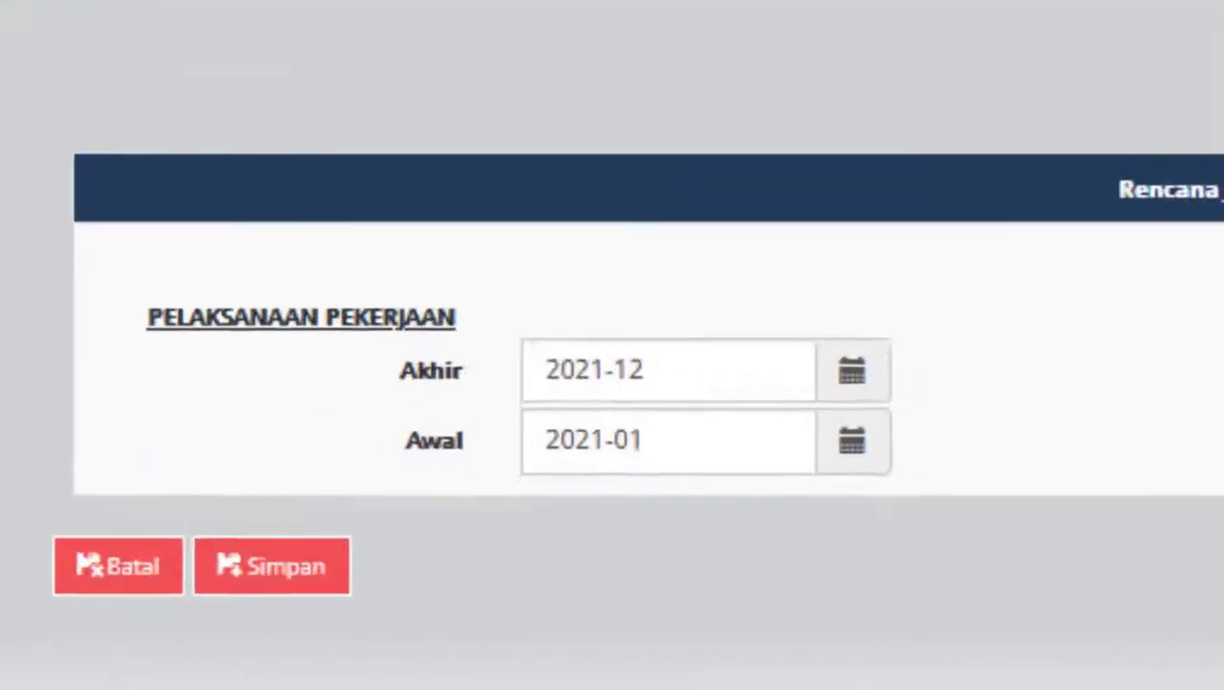
pyautogui.click(312, 570)
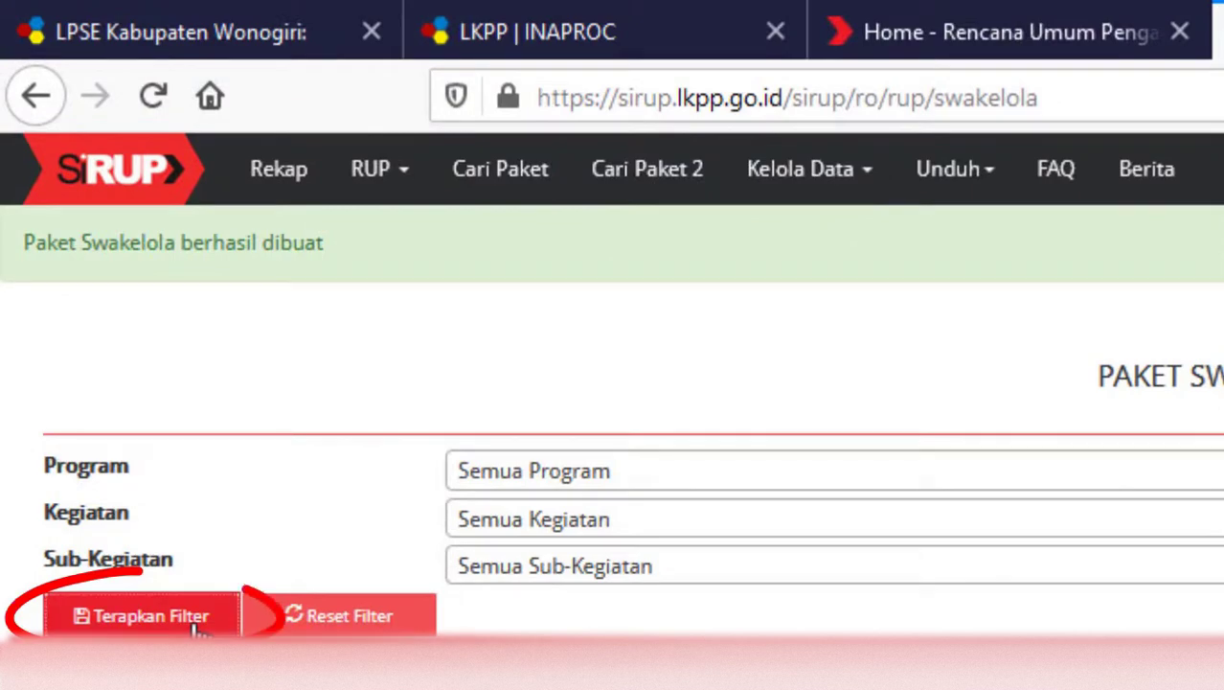
# Step: Apply the package filter, copy the Bahan Cetak expense name from the PDF, and open Daftar Paket Penyedia
pyautogui.click(197, 625)
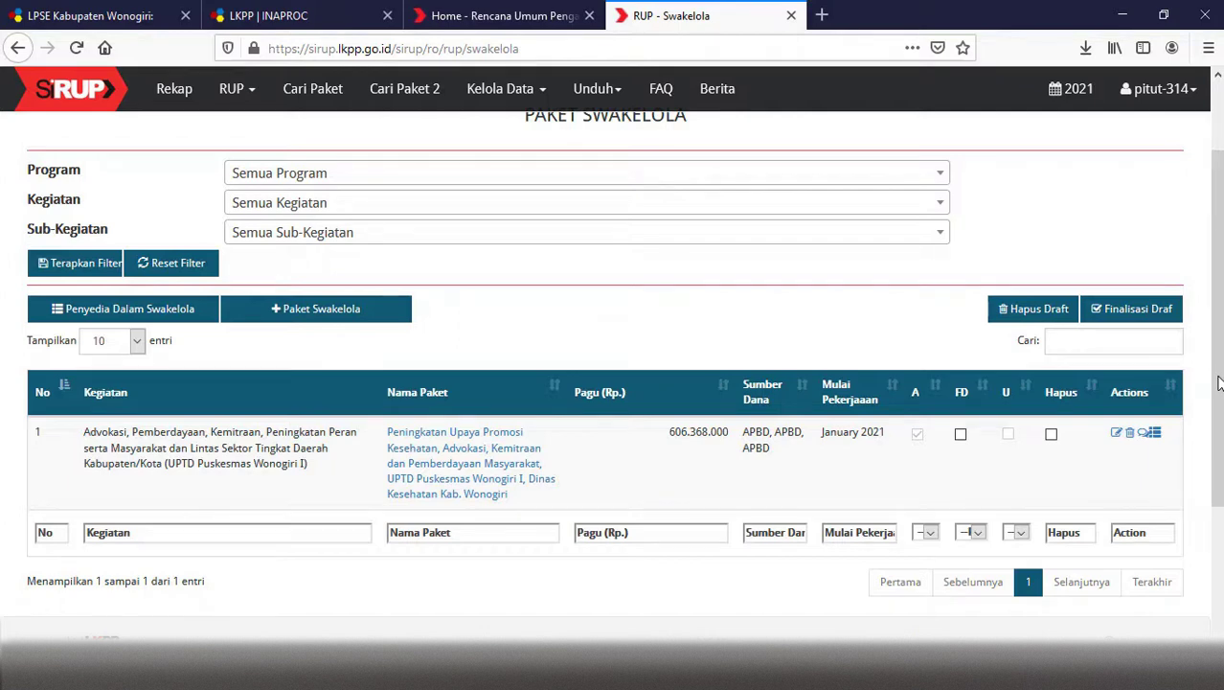
pyautogui.hotkey('alt', 'Tab')
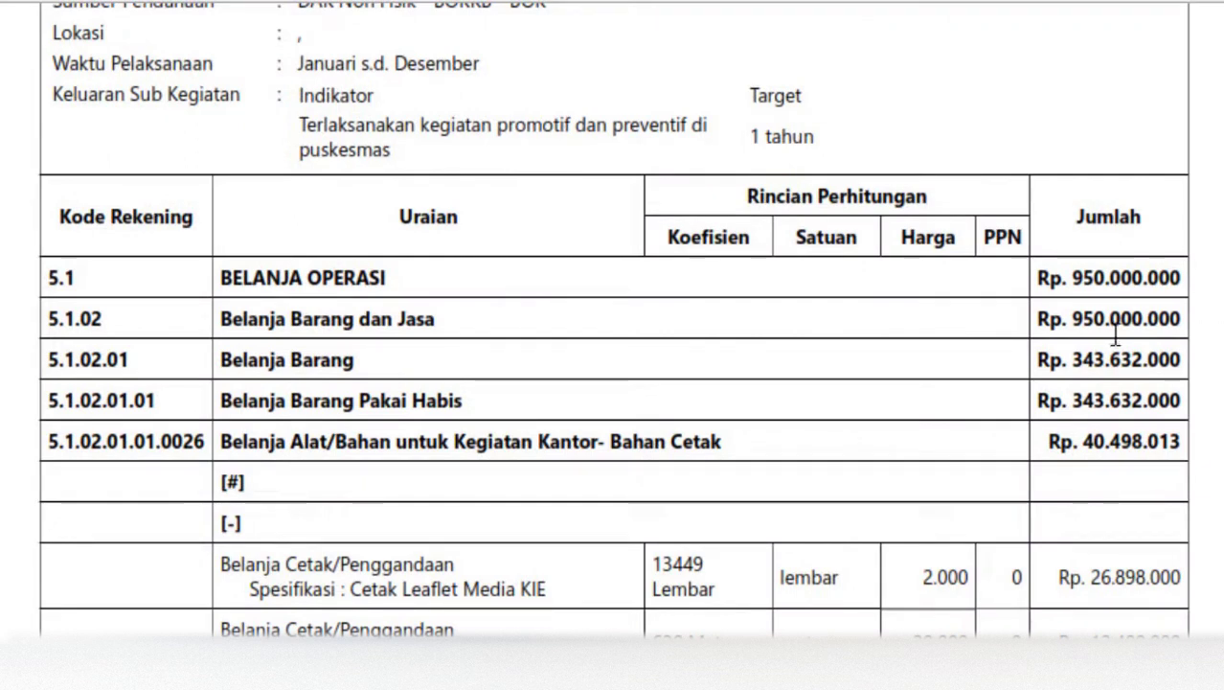
pyautogui.moveTo(222, 440); pyautogui.dragTo(726, 446)
pyautogui.hotkey('ctrl', 'c')
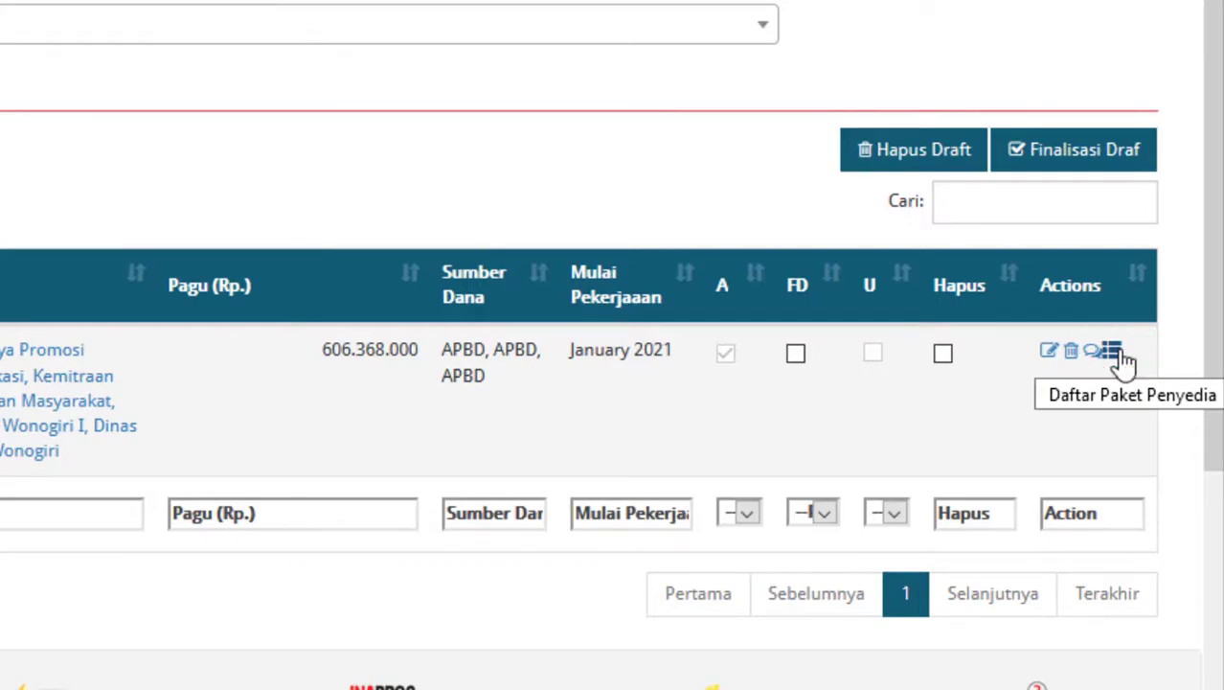
pyautogui.click(1121, 354)
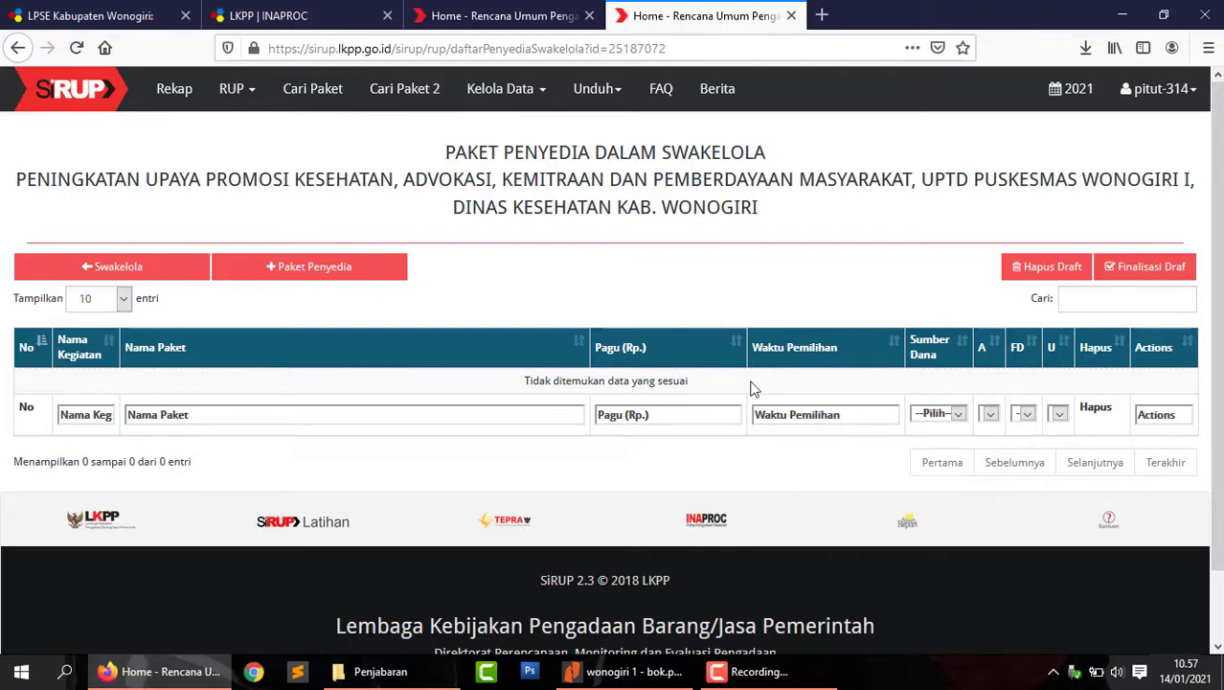
# Step: Start a new Paket Penyedia within the Swakelola and go to the Nama Paket field
pyautogui.click(381, 268)
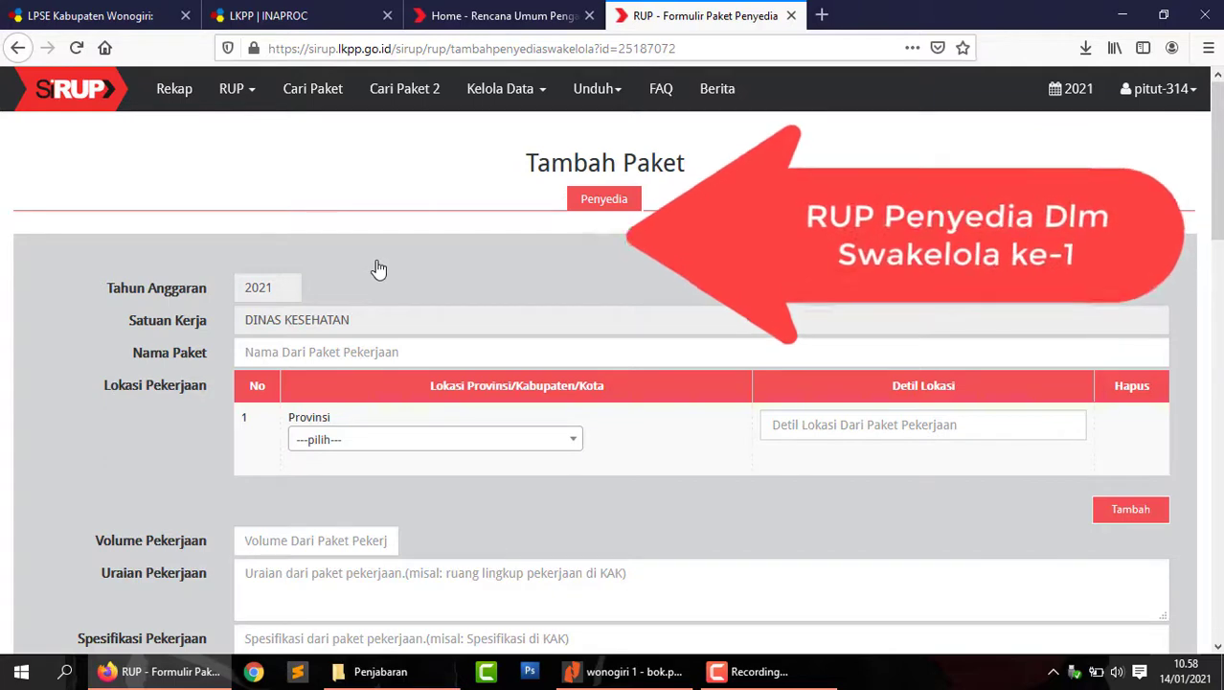
pyautogui.click(354, 354)
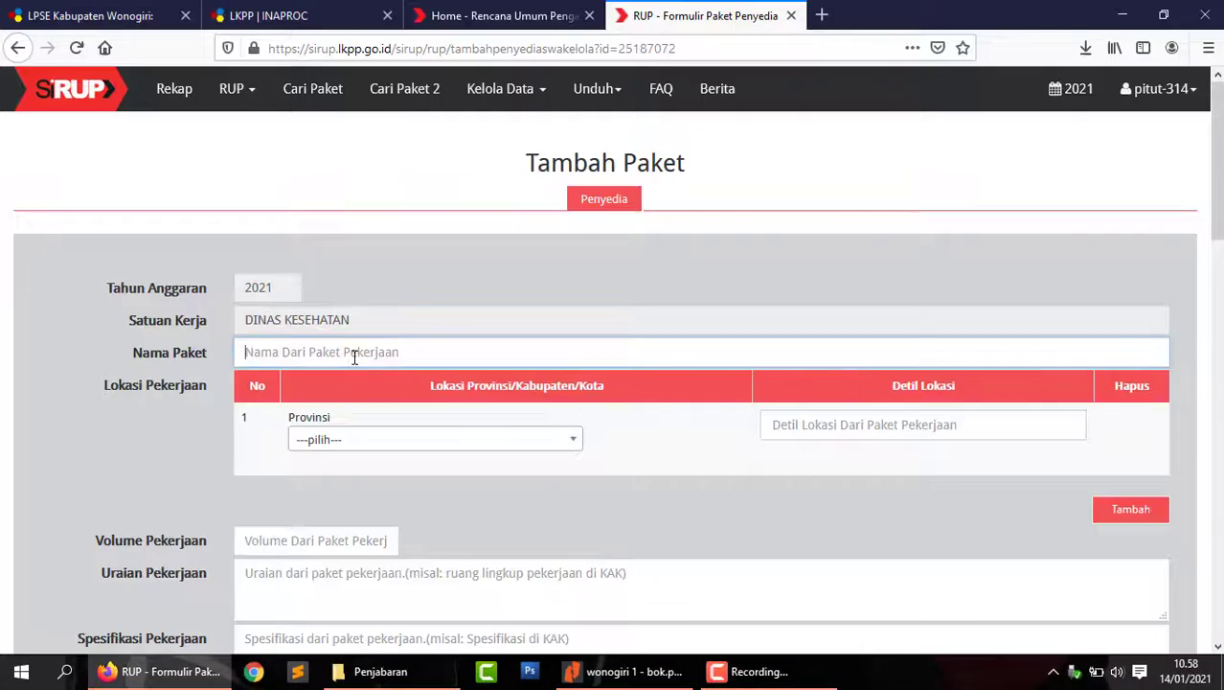
# Step: Name the package: Bahan Cetak, the sub-activity, UPTD Puskesmas Wonogiri I, DKK Kab. Wonogiri, comma-separated
pyautogui.click(349, 355)
pyautogui.hotkey('ctrl', 'v')
pyautogui.write(',')
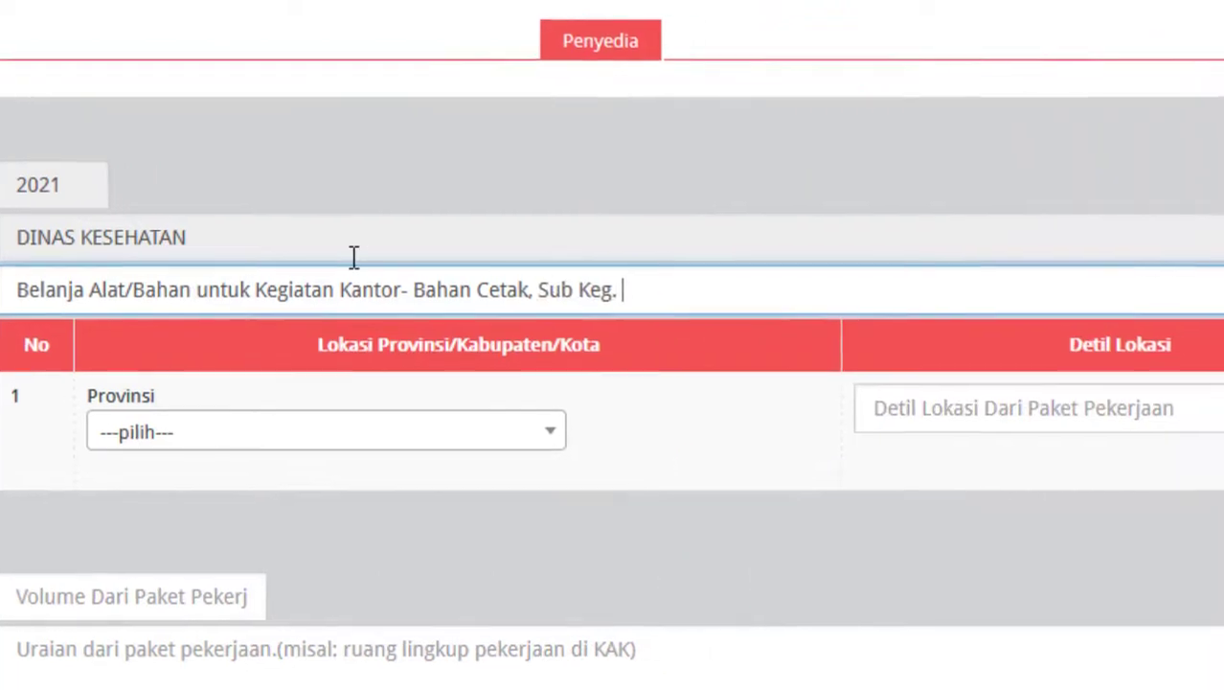
pyautogui.write('Peningkatan Upaya Promosi Kesehatan, Advokasi, Kemitraan dan Pemberdayaan Masyarakat')
pyautogui.write(',')
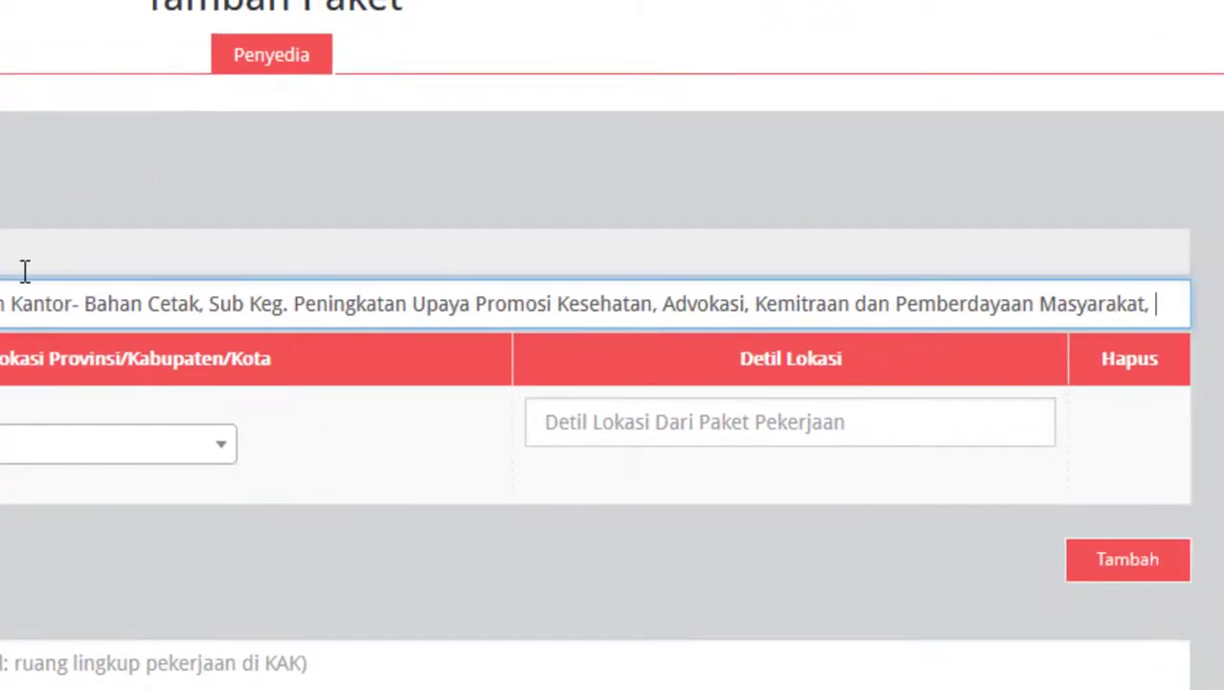
pyautogui.write('UPTD Puskesmas Wonogiri I')
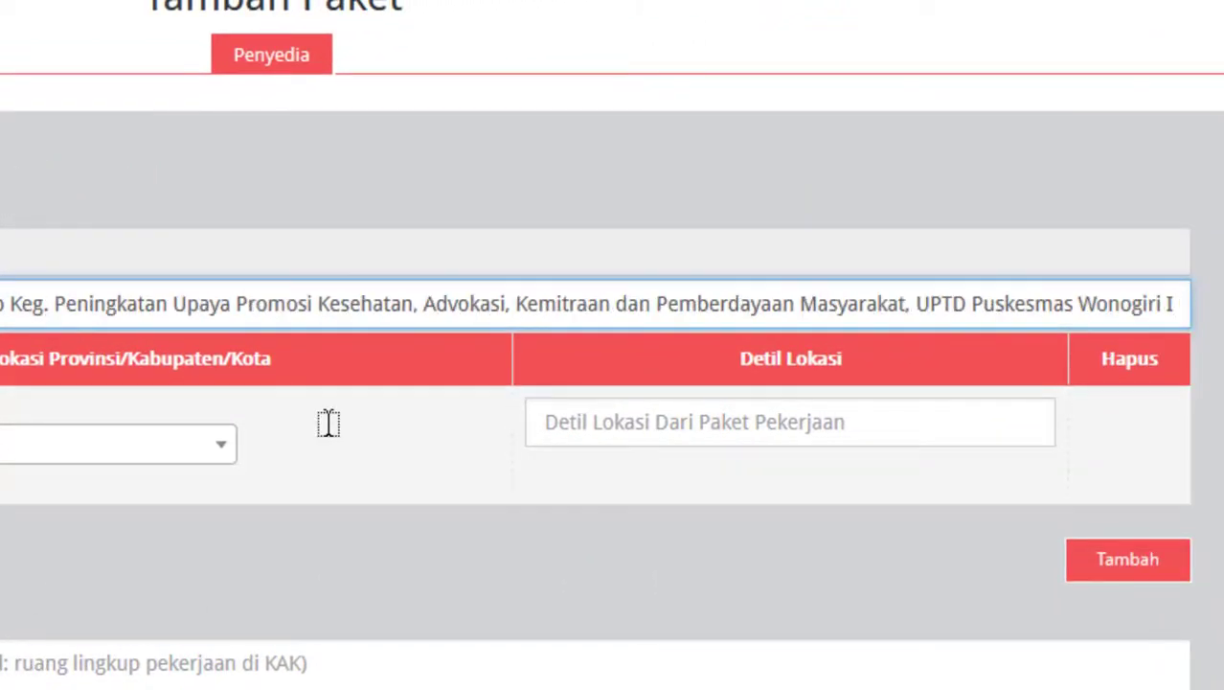
pyautogui.write(',')
pyautogui.write('DKK Kab. Wonogiri')
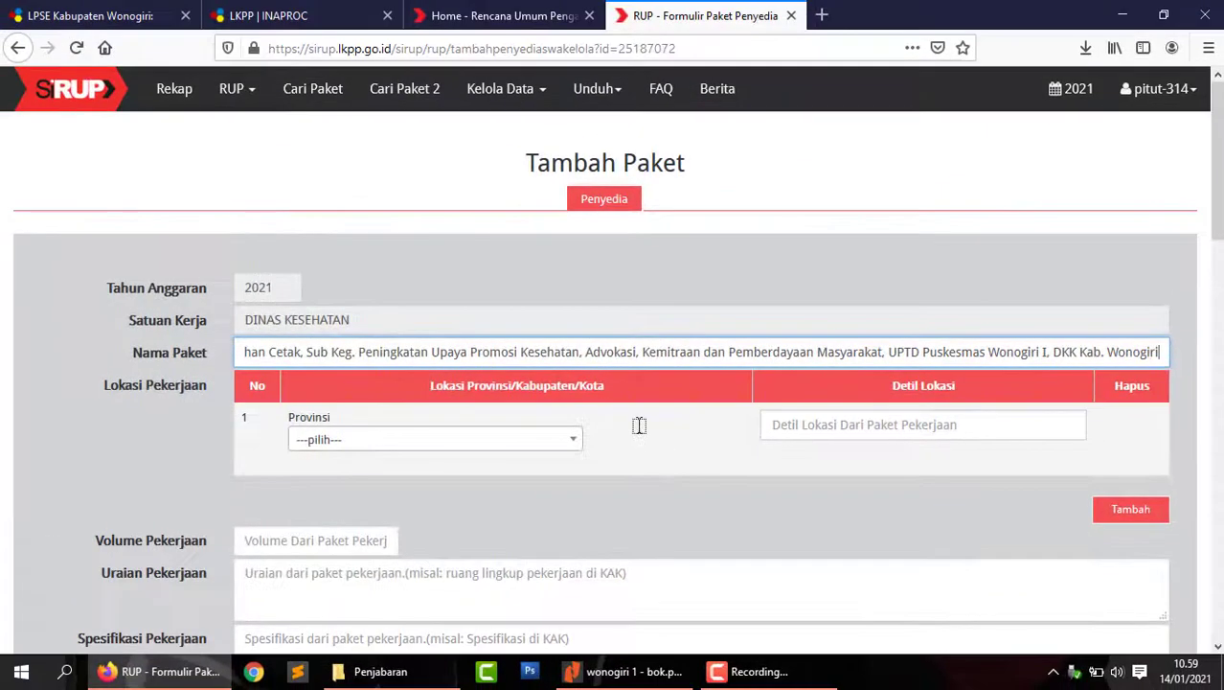
# Step: Set location to Jawa Tengah, Wonogiri (Kab.), with detail UPTD Puskesmas Wonogiri I
pyautogui.click(442, 441)
pyautogui.write('jaw')
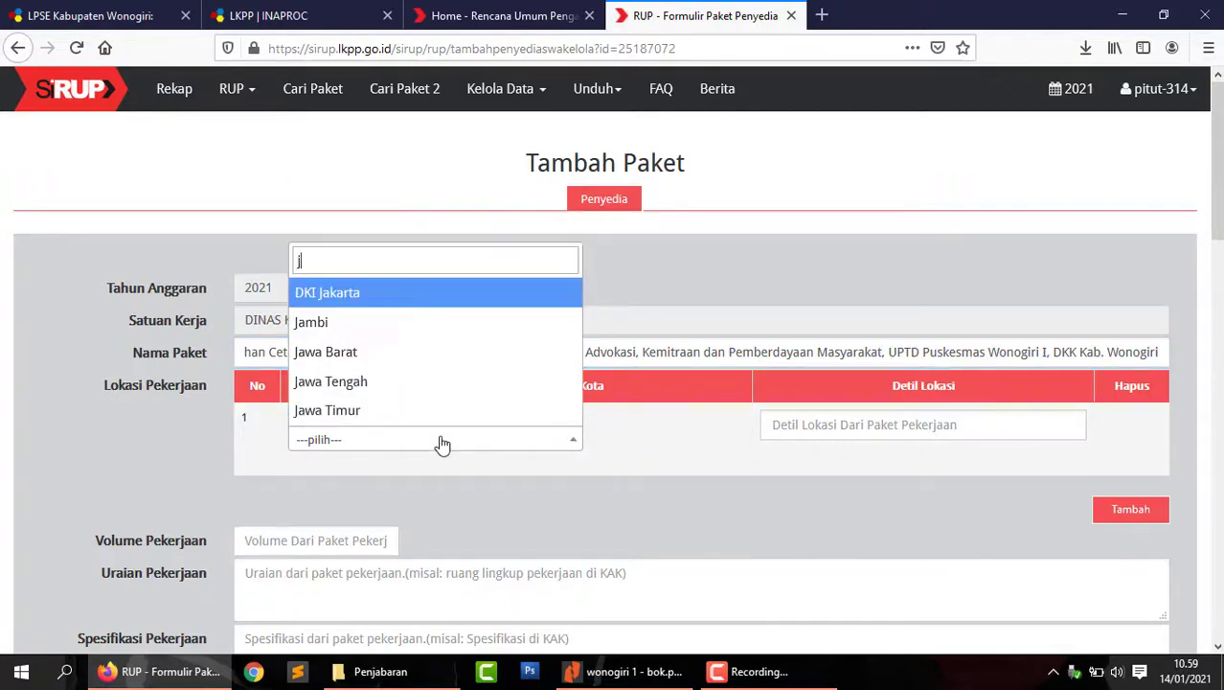
pyautogui.click(423, 382)
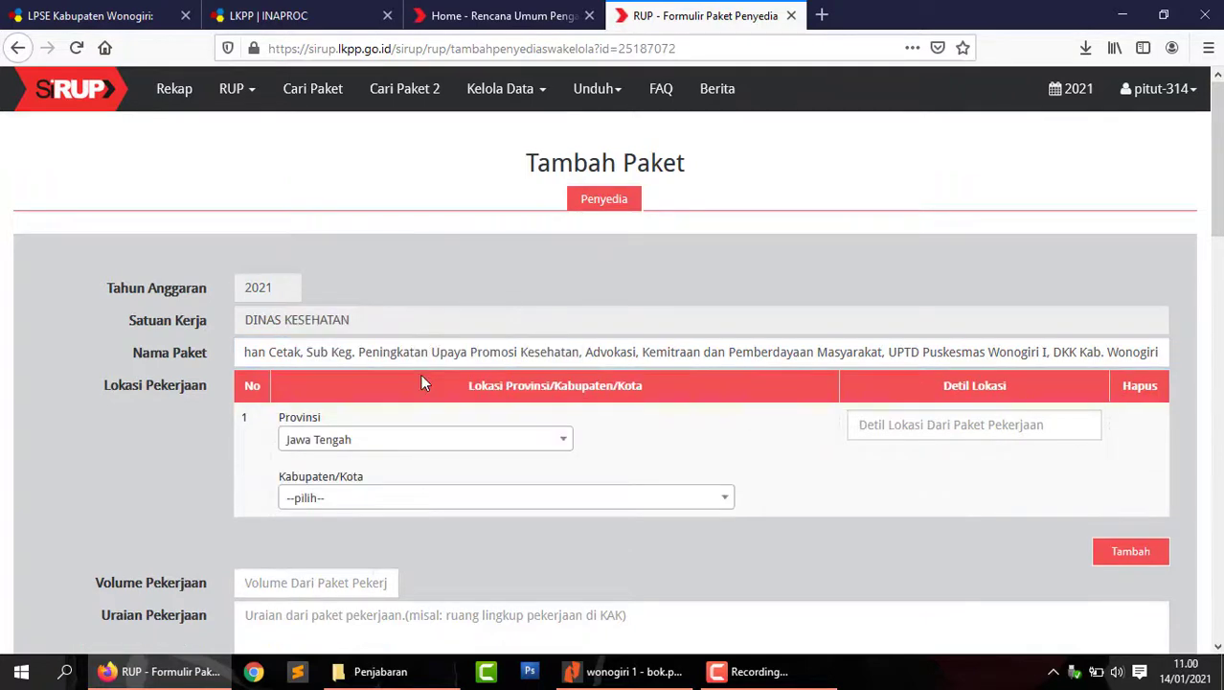
pyautogui.click(716, 499)
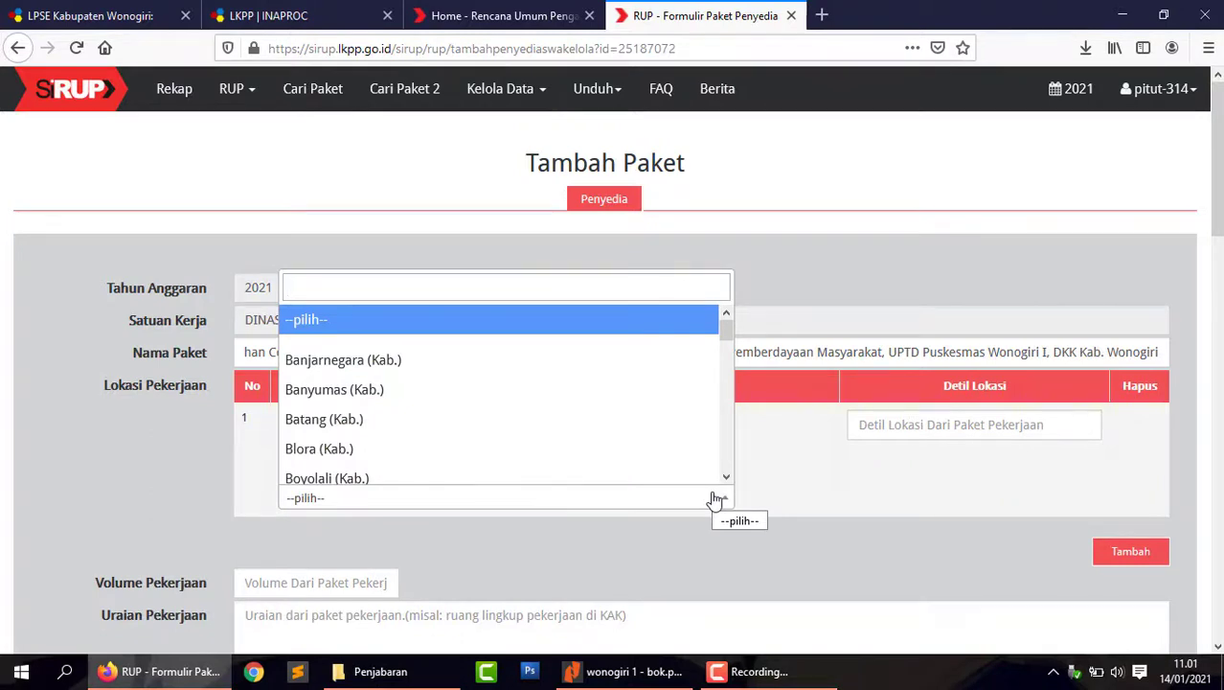
pyautogui.write('wonogi')
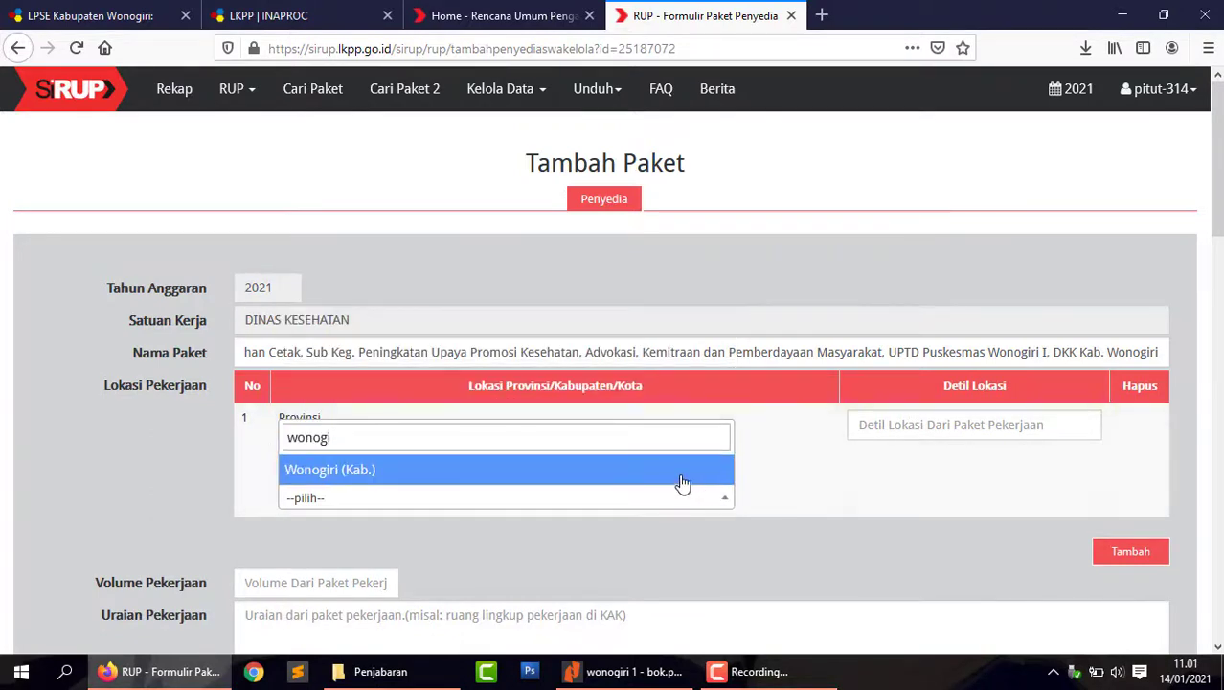
pyautogui.click(682, 471)
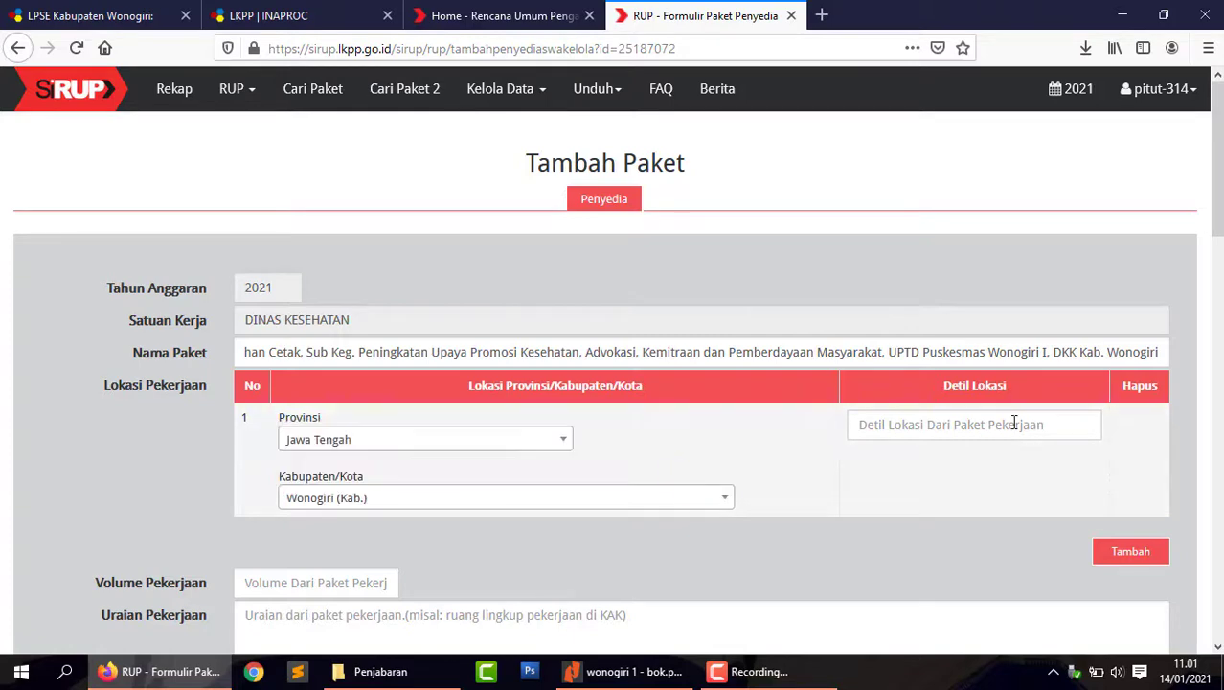
pyautogui.click(944, 424)
pyautogui.write('UPTD Puskesmas Wonogiri I')
pyautogui.scroll(-5, 525, 174)
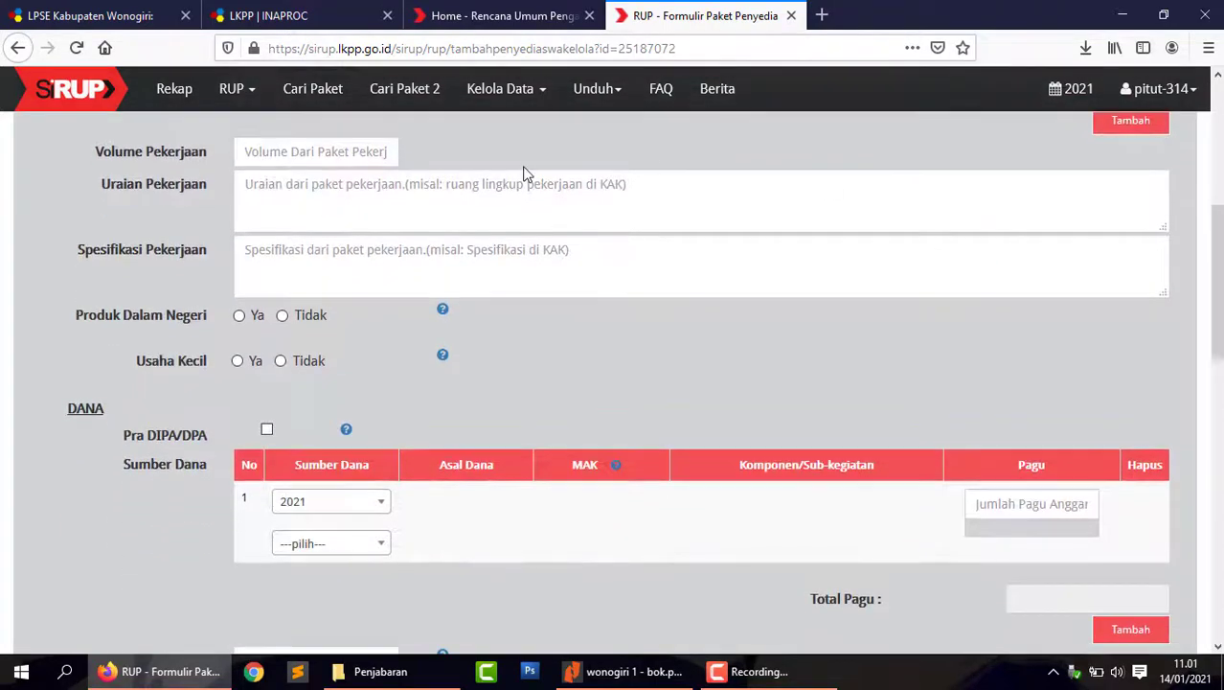
# Step: Set volume to 1 paket and list the printing item and Belanja Foto copy as the work description
pyautogui.click(249, 145)
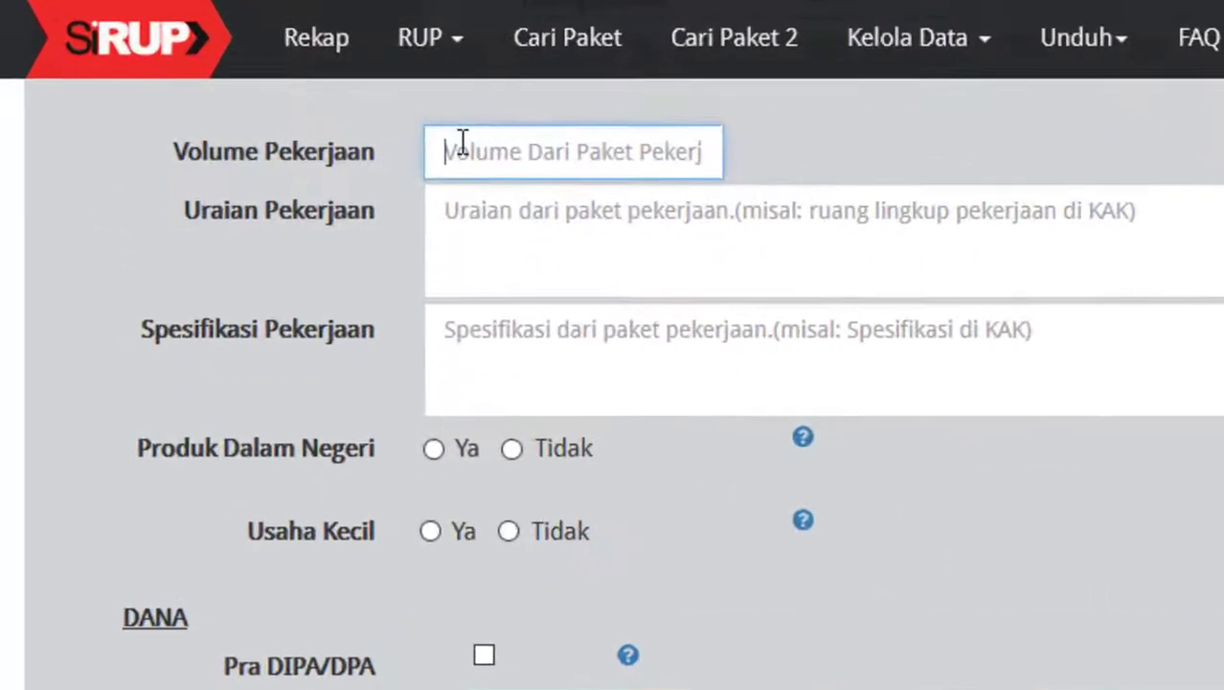
pyautogui.write('1 paket')
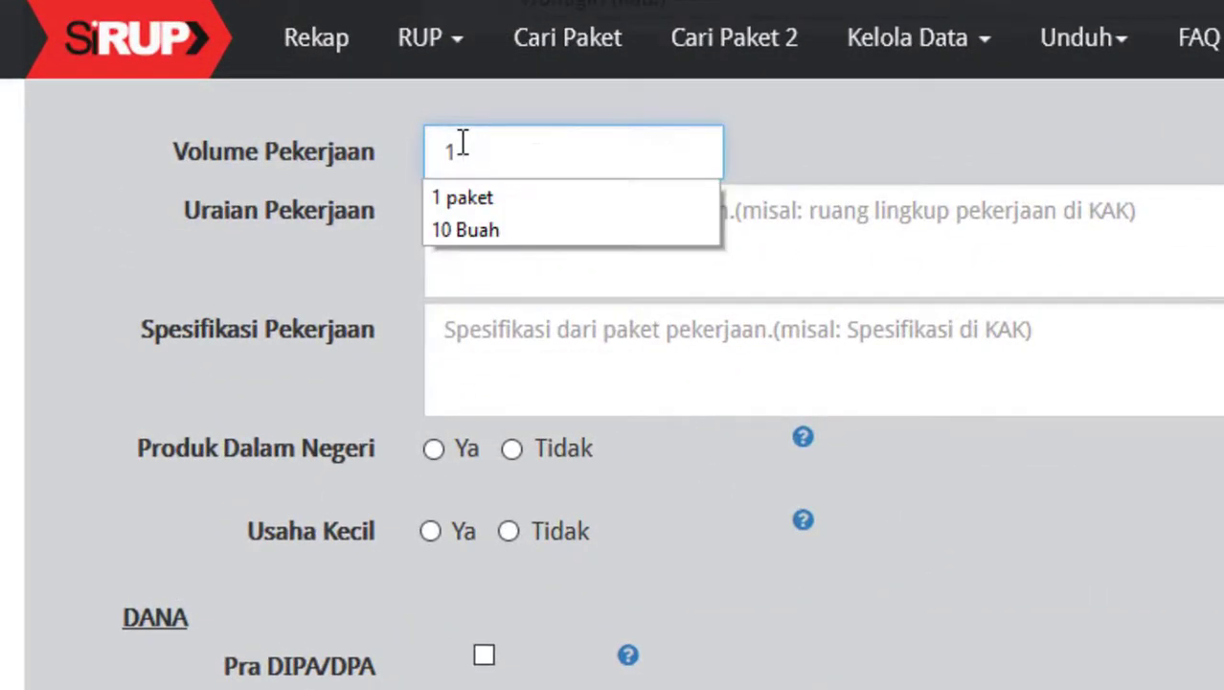
pyautogui.click(761, 227)
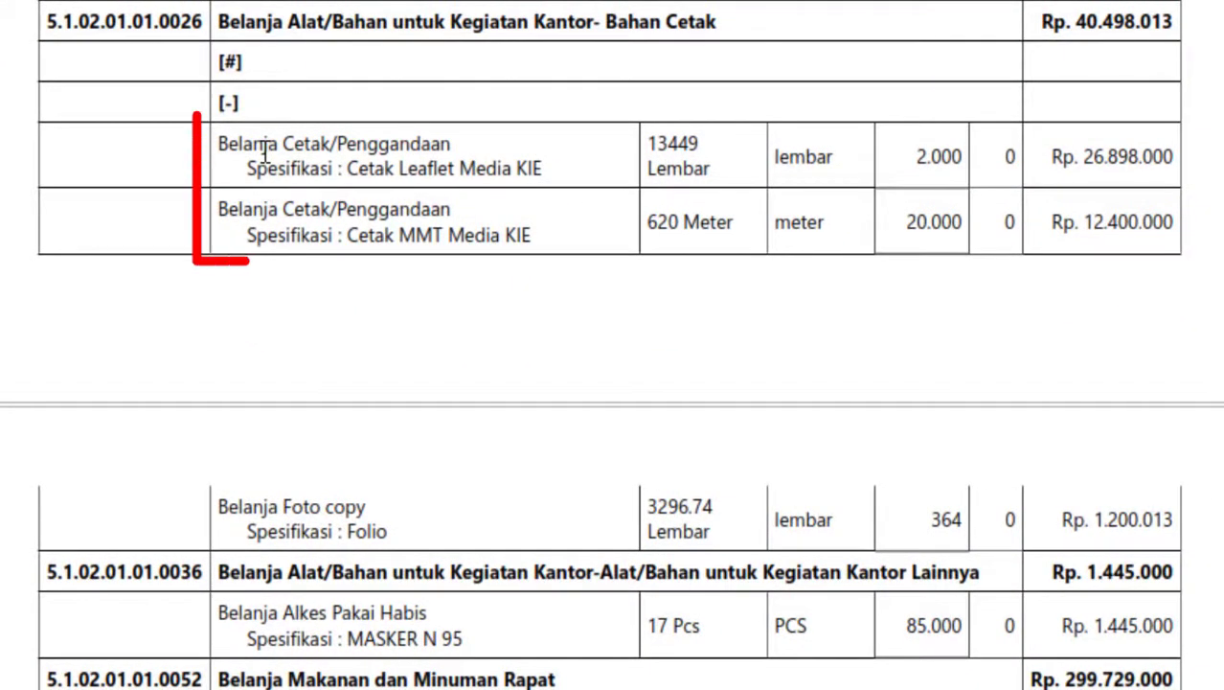
pyautogui.moveTo(222, 144); pyautogui.dragTo(473, 137)
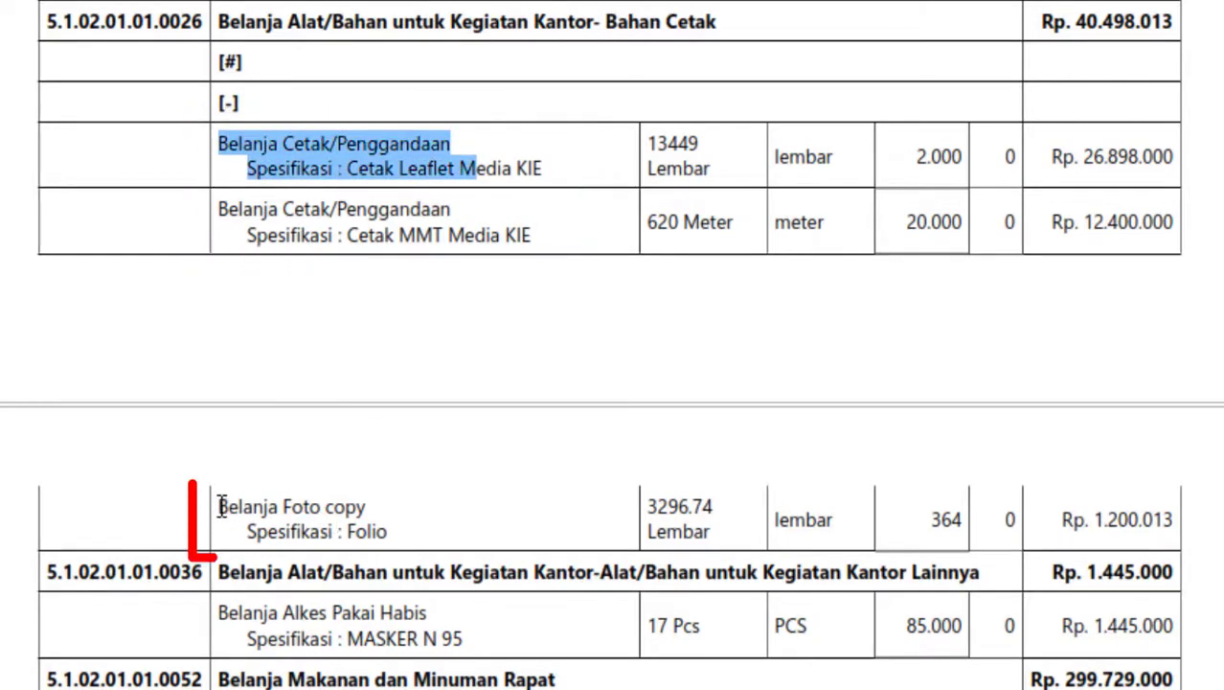
pyautogui.moveTo(219, 506); pyautogui.dragTo(423, 501)
pyautogui.click(438, 503)
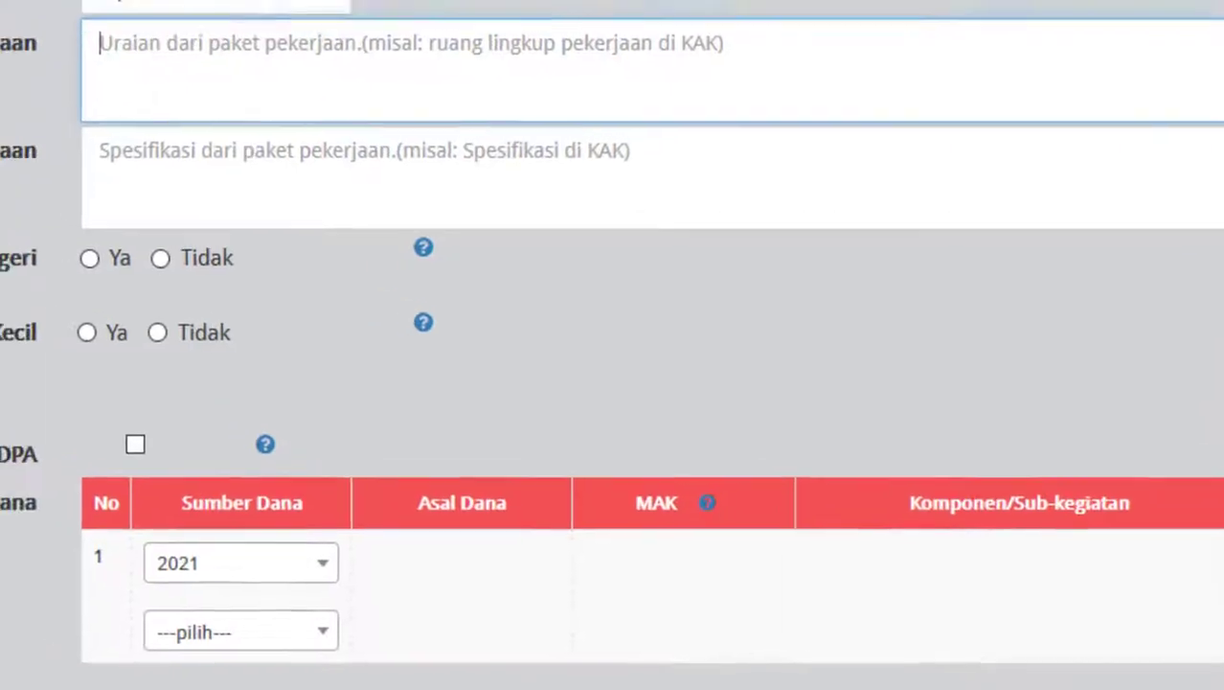
pyautogui.write('1.')
pyautogui.write('Belanja Cetak/Penggandaan')
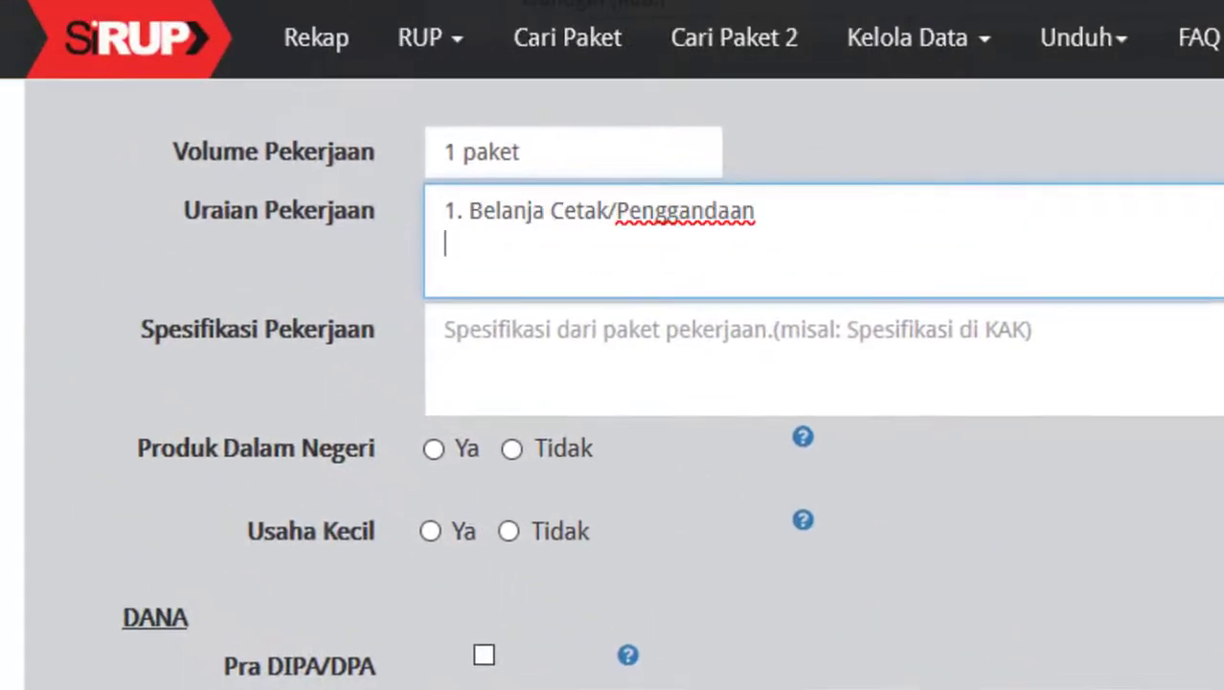
pyautogui.write('2.')
pyautogui.write('Belanja Foto copy')
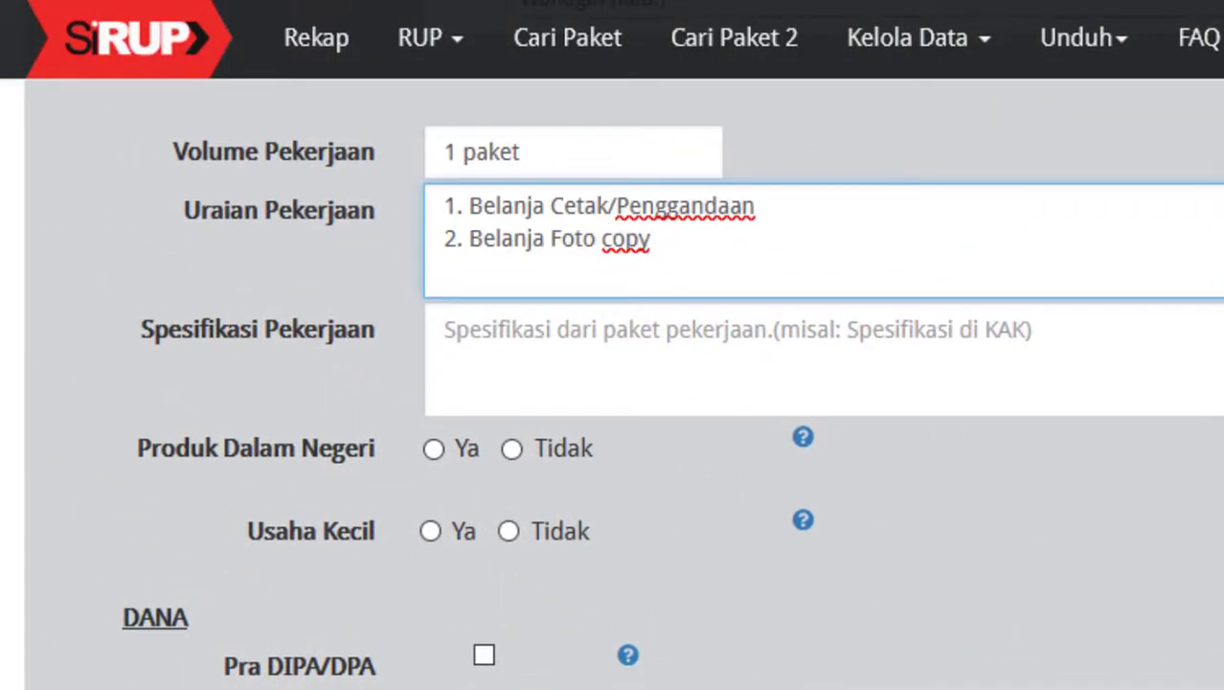
pyautogui.press('BackSpace')
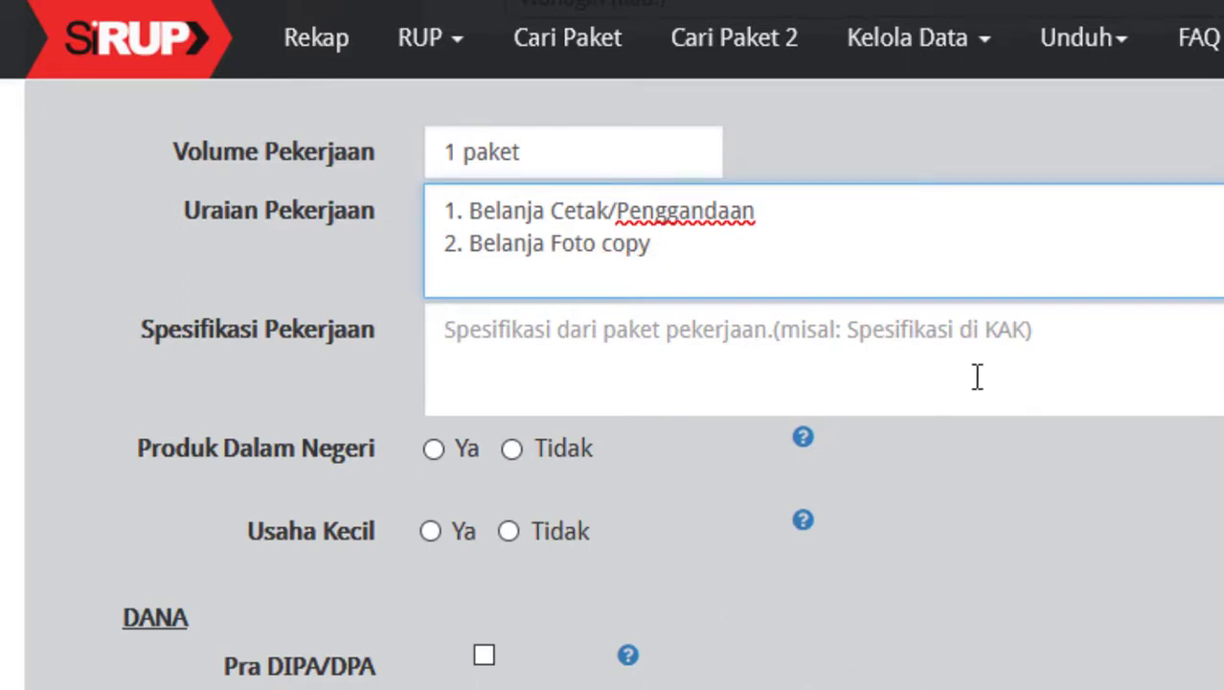
# Step: Enter three numbered specifications ending with Foto copy Folio, and mark it a domestic product
pyautogui.click(968, 343)
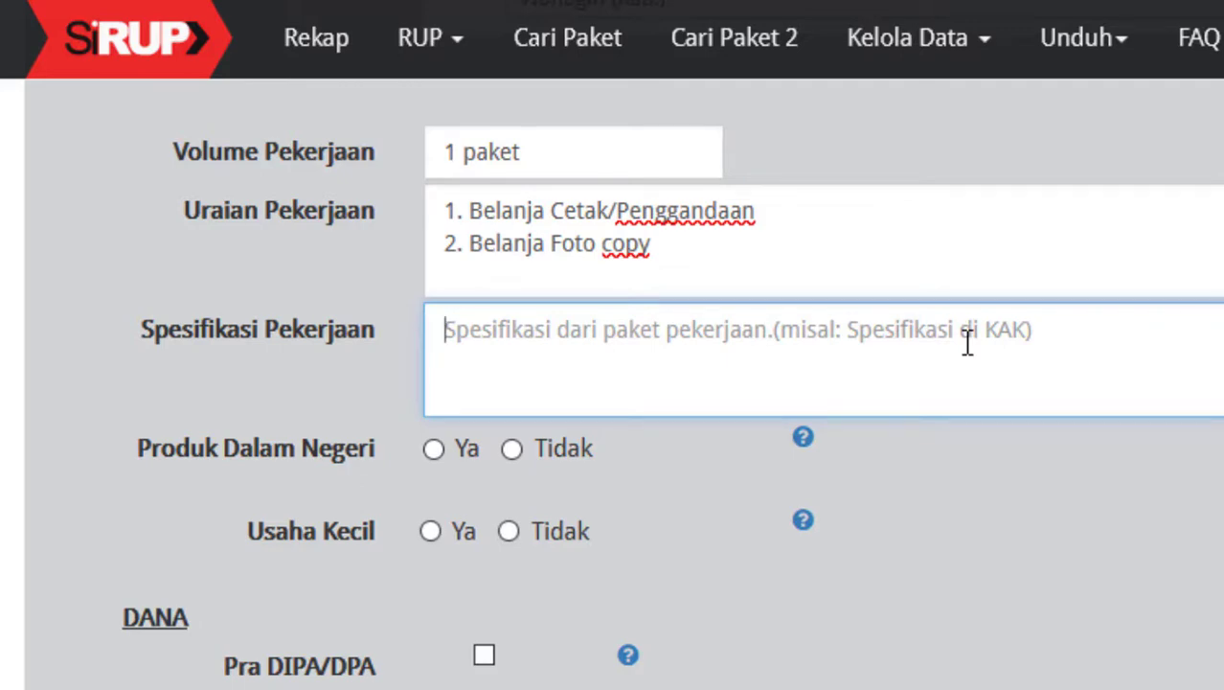
pyautogui.write('1. Cetak Leaflet Media KIE')
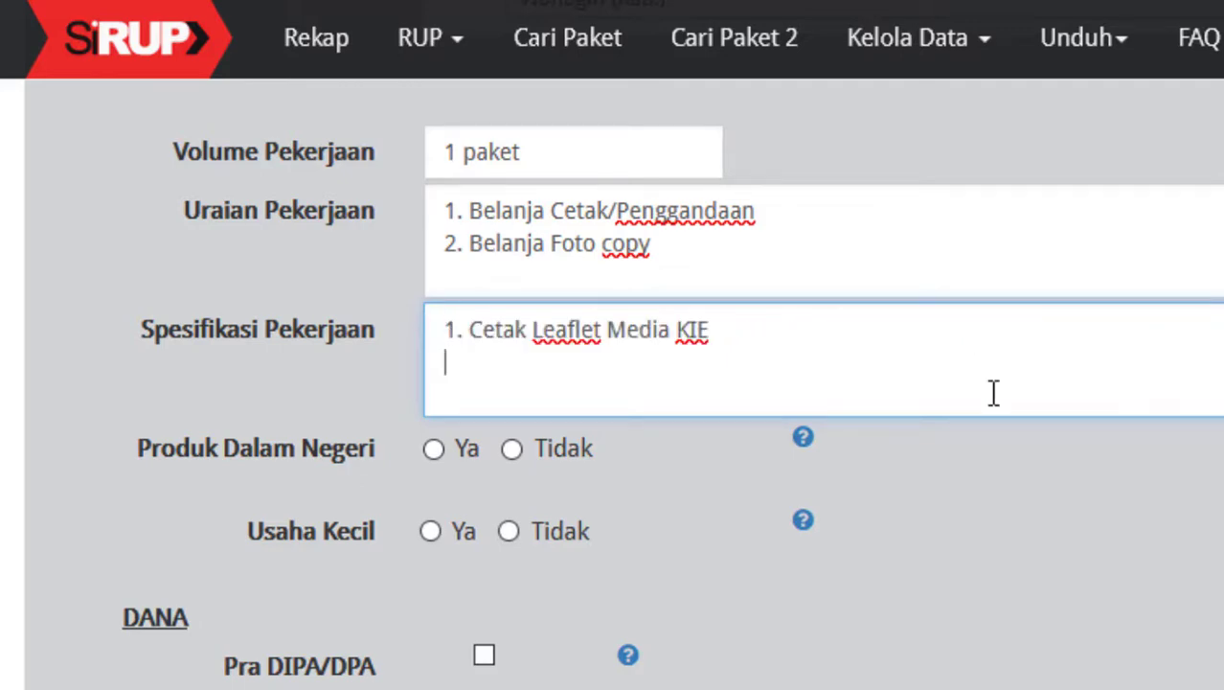
pyautogui.write('2.')
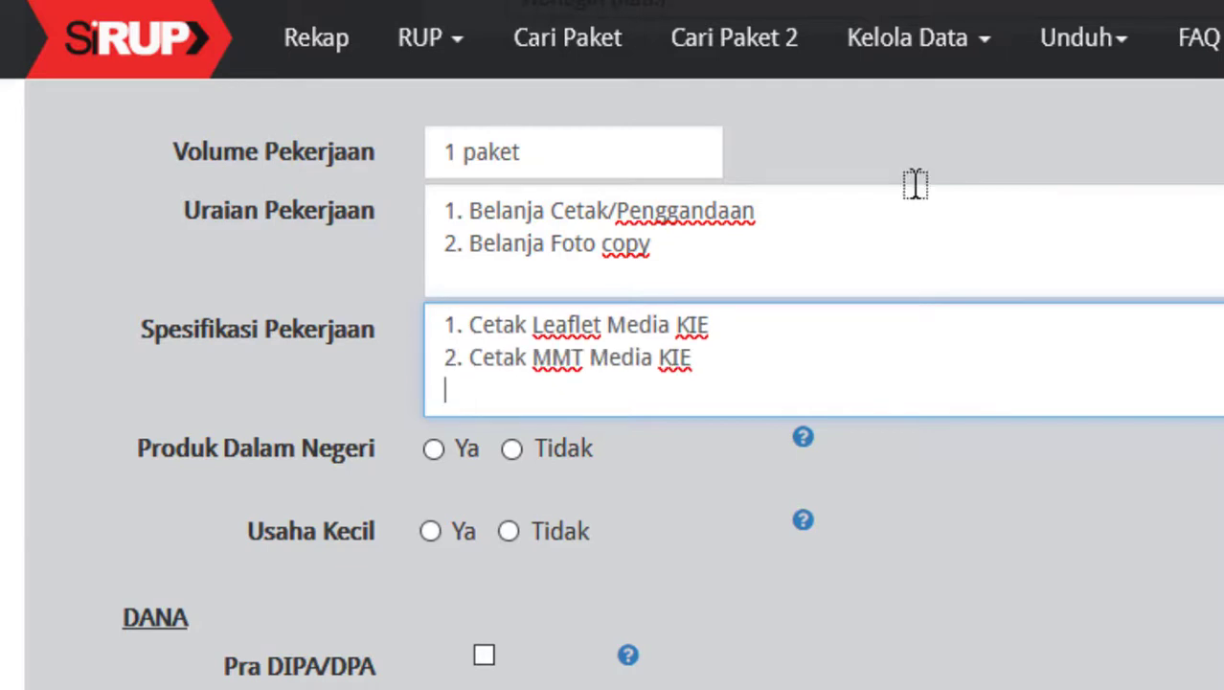
pyautogui.write('3. Foto copy Folio')
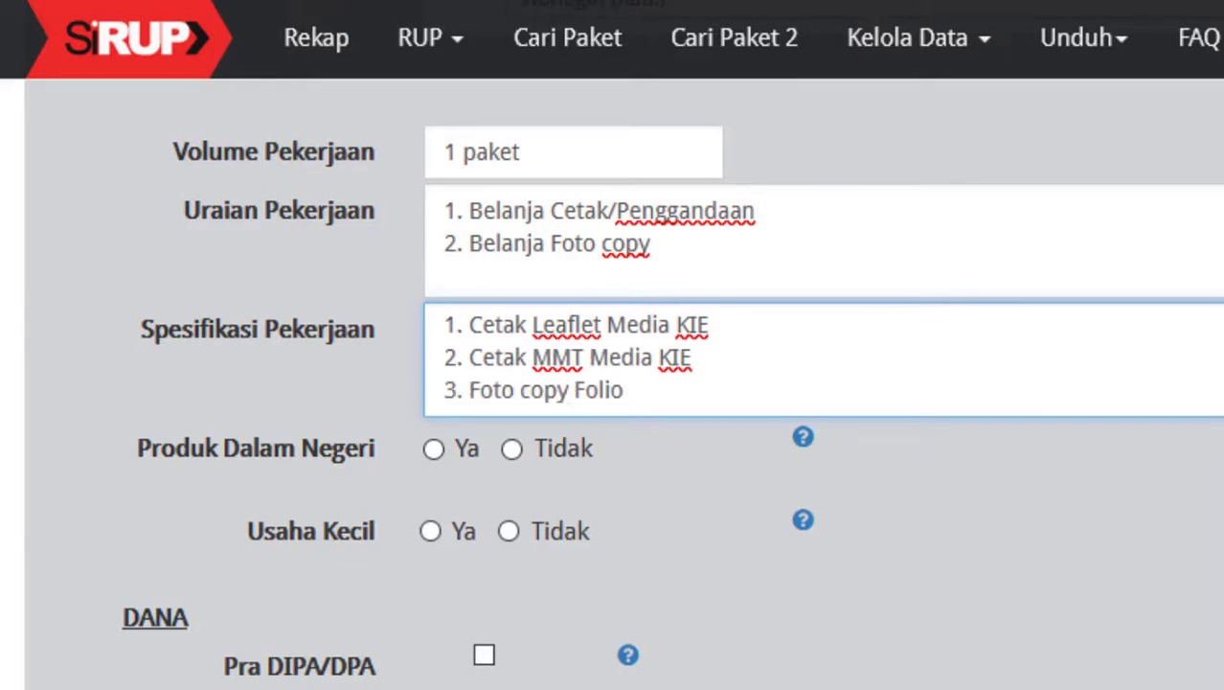
pyautogui.press('Tab')
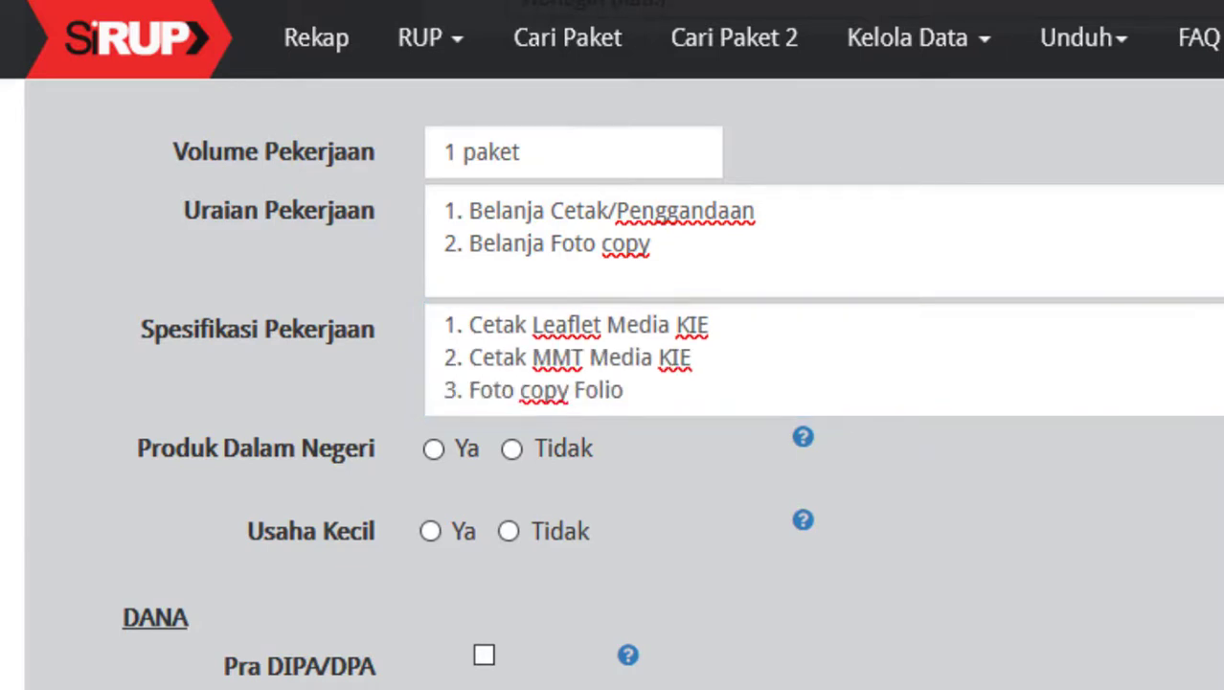
pyautogui.click(434, 449)
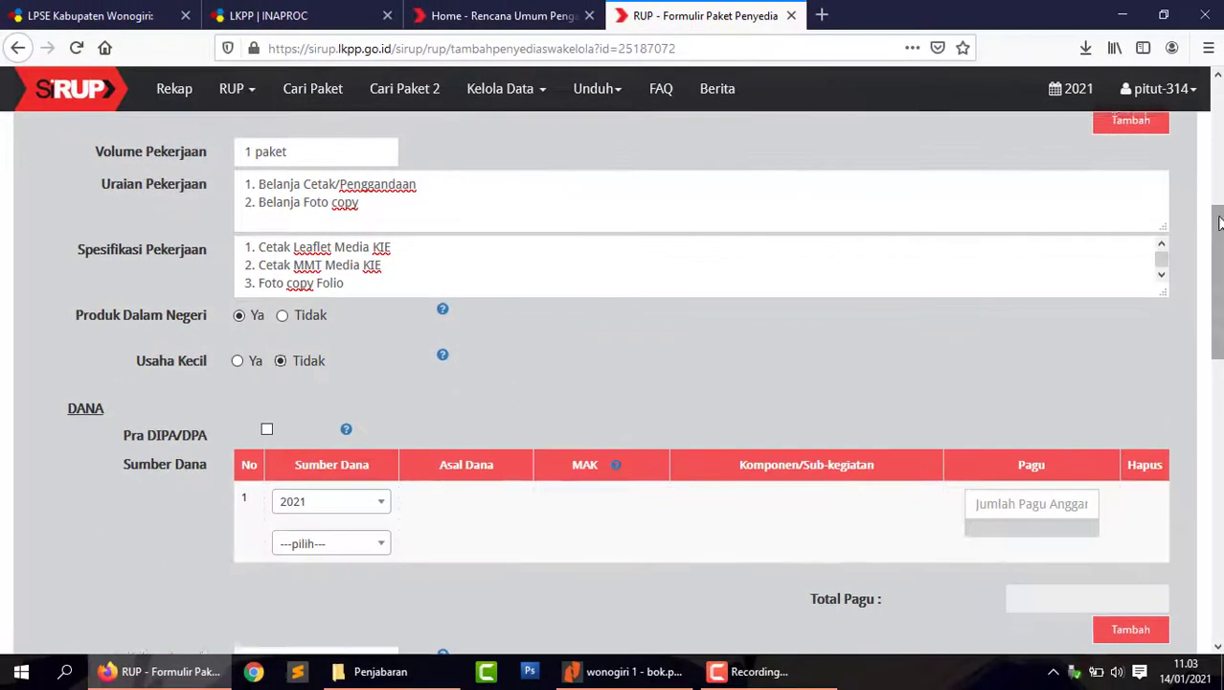
# Step: Choose APBD as funding source and enter MAK 1.02.05.2.01.01 plus account 5.1.02.01.01.0026
pyautogui.scroll(-3, 1221, 258)
pyautogui.scroll(-3, 1222, 259)
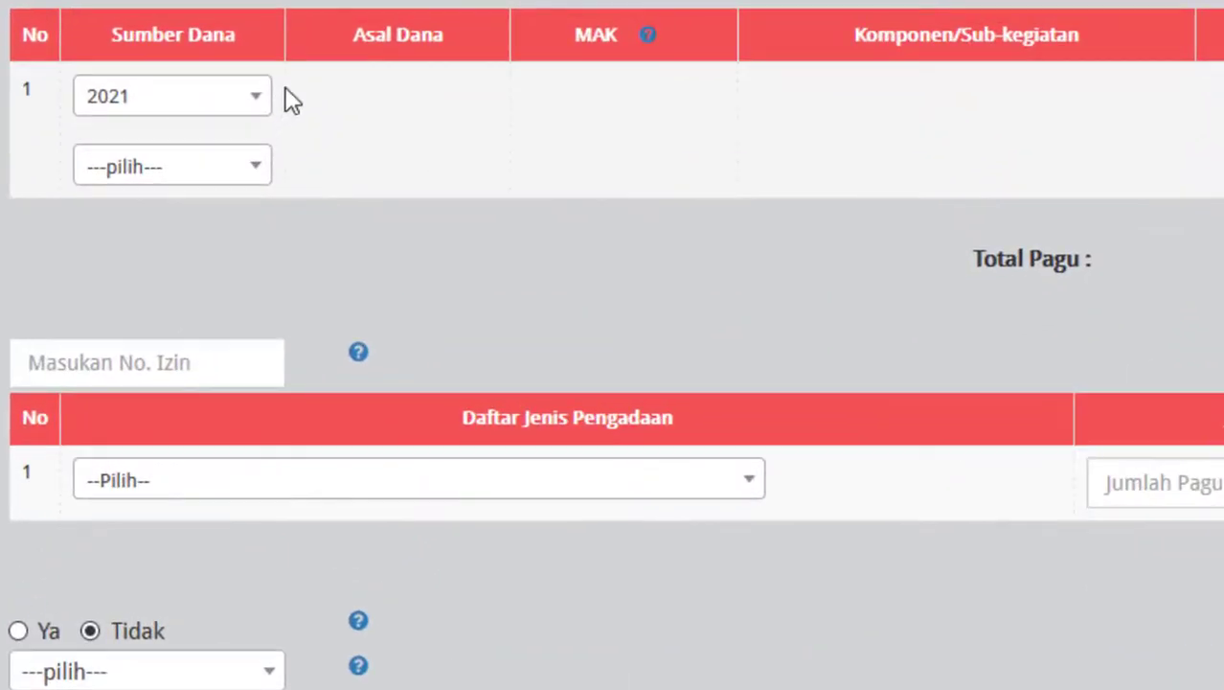
pyautogui.click(232, 173)
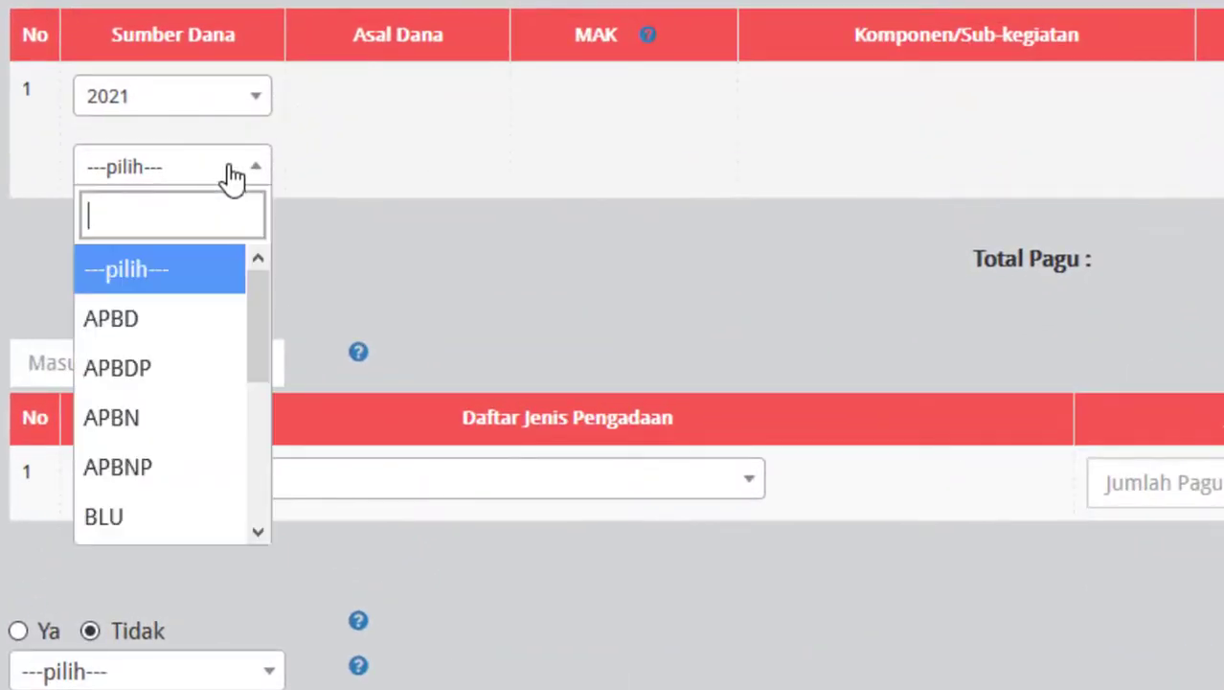
pyautogui.click(169, 321)
pyautogui.click(548, 103)
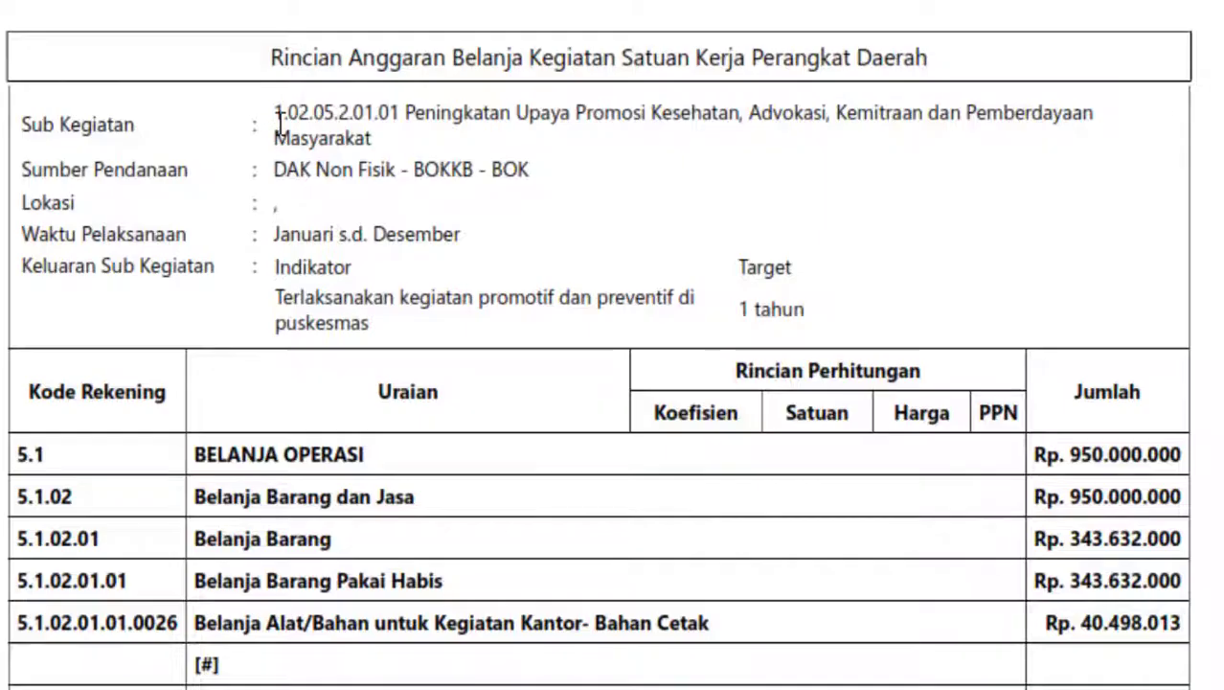
pyautogui.moveTo(276, 113); pyautogui.dragTo(401, 113)
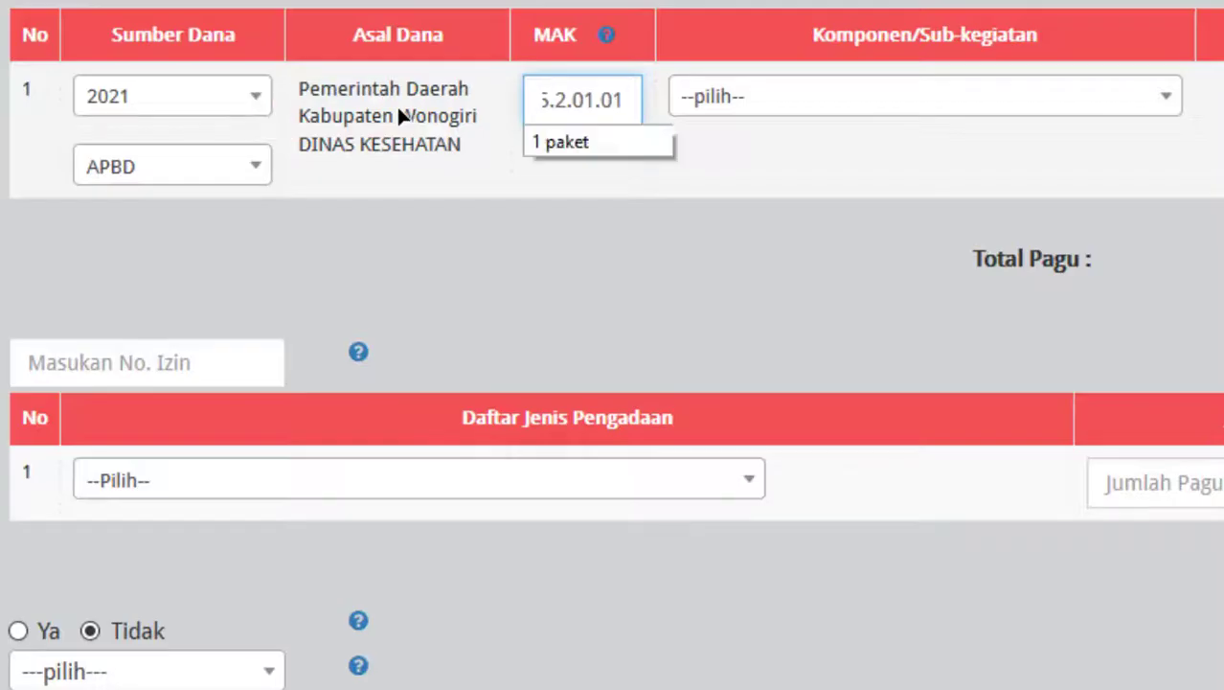
pyautogui.write('.')
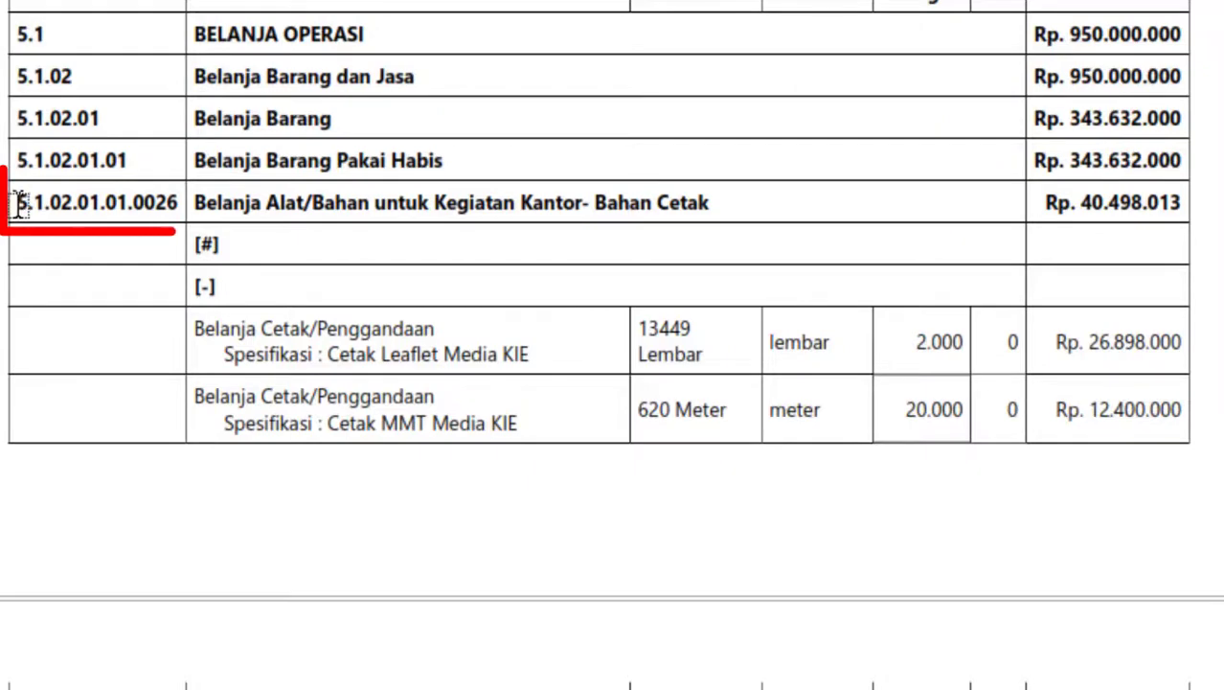
pyautogui.moveTo(20, 204); pyautogui.dragTo(184, 203)
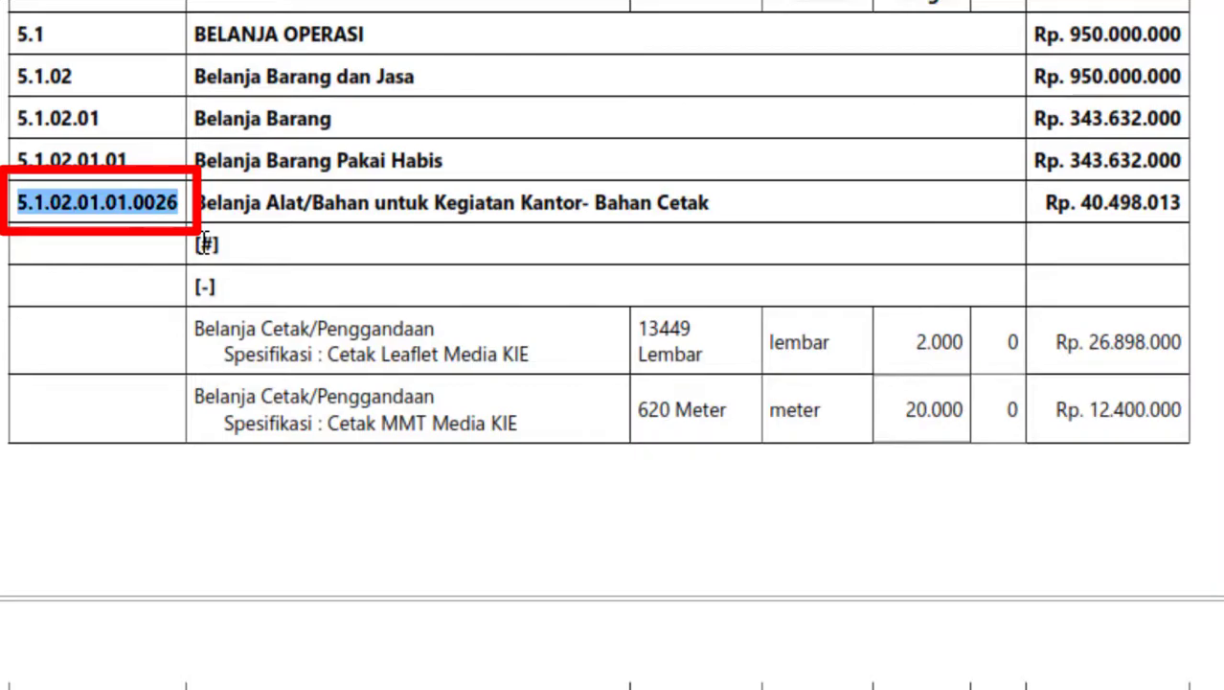
pyautogui.write('5.1.02.01.01.0026')
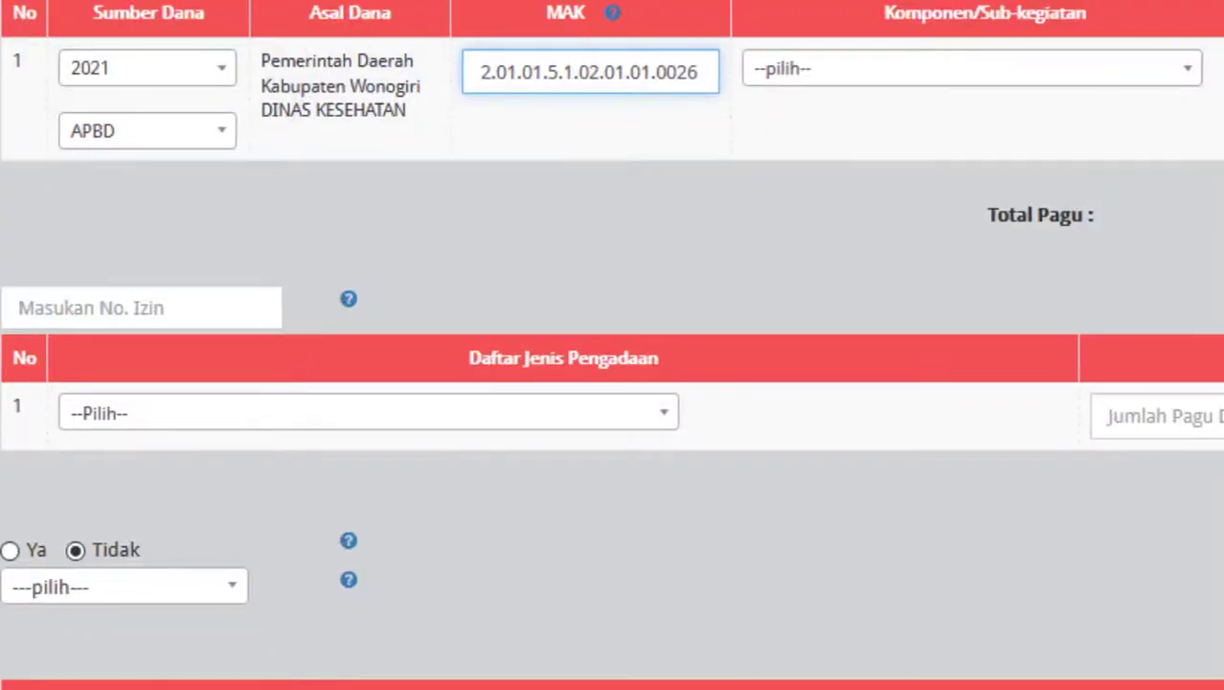
# Step: Pick the Peningkatan Upaya Promosi Kesehatan component and set the pagu to 40.498.013
pyautogui.click(684, 69)
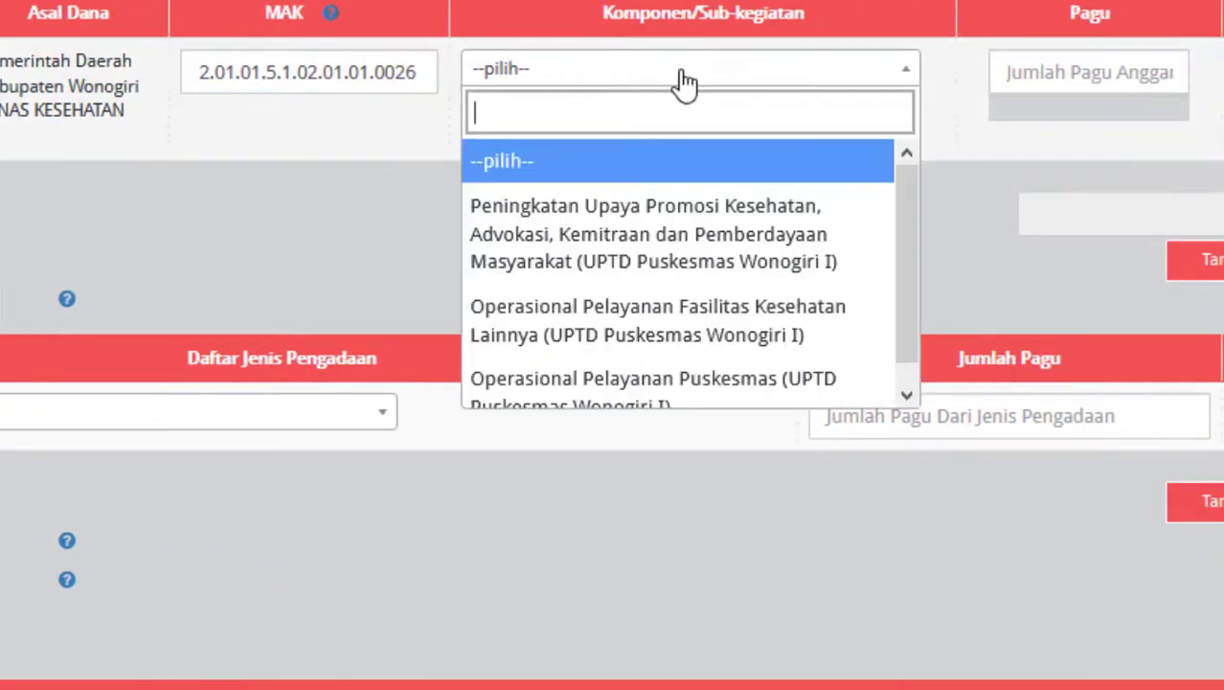
pyautogui.click(632, 234)
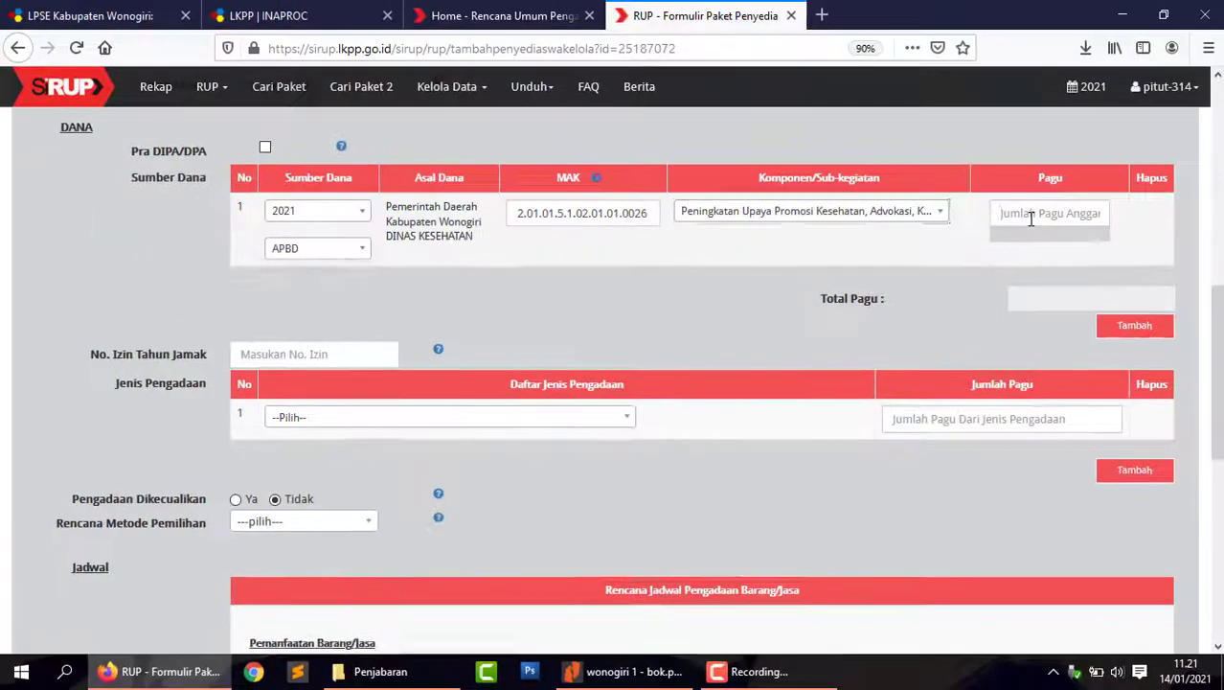
pyautogui.click(1031, 217)
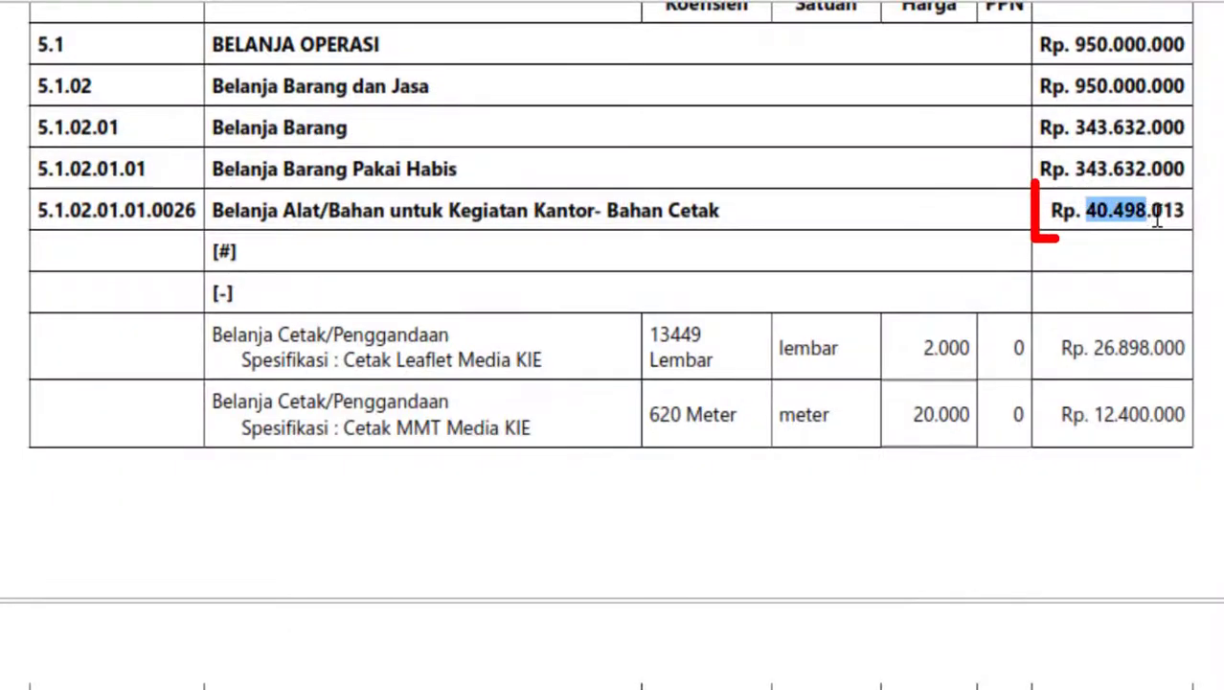
pyautogui.moveTo(1151, 212); pyautogui.dragTo(1188, 218)
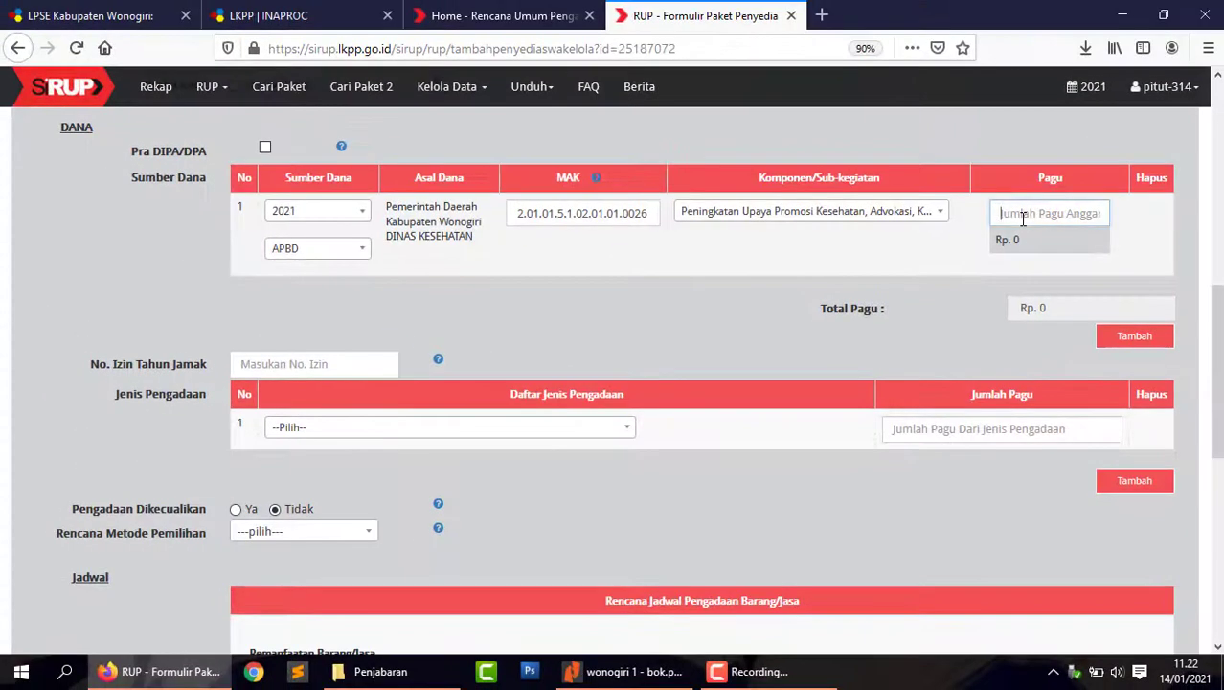
pyautogui.write('40.498.013')
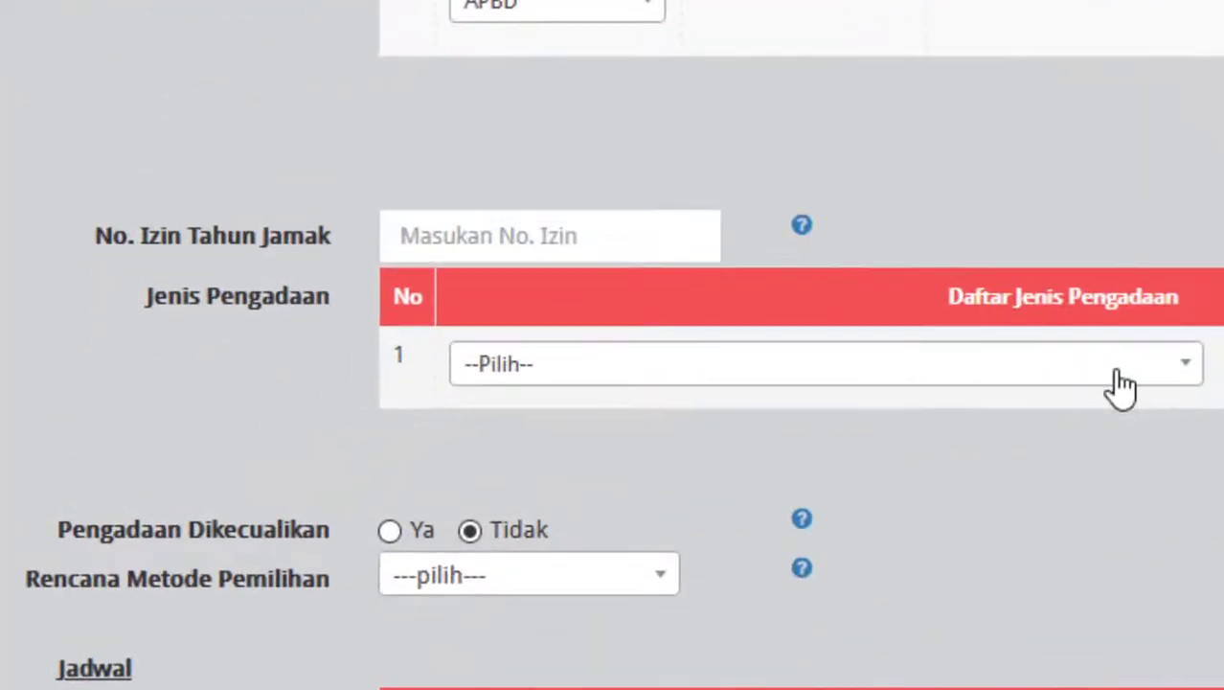
# Step: Set Jenis Pengadaan to Barang, leave Pengadaan Dikecualikan at Tidak, and choose Pengadaan Langsung
pyautogui.click(589, 433)
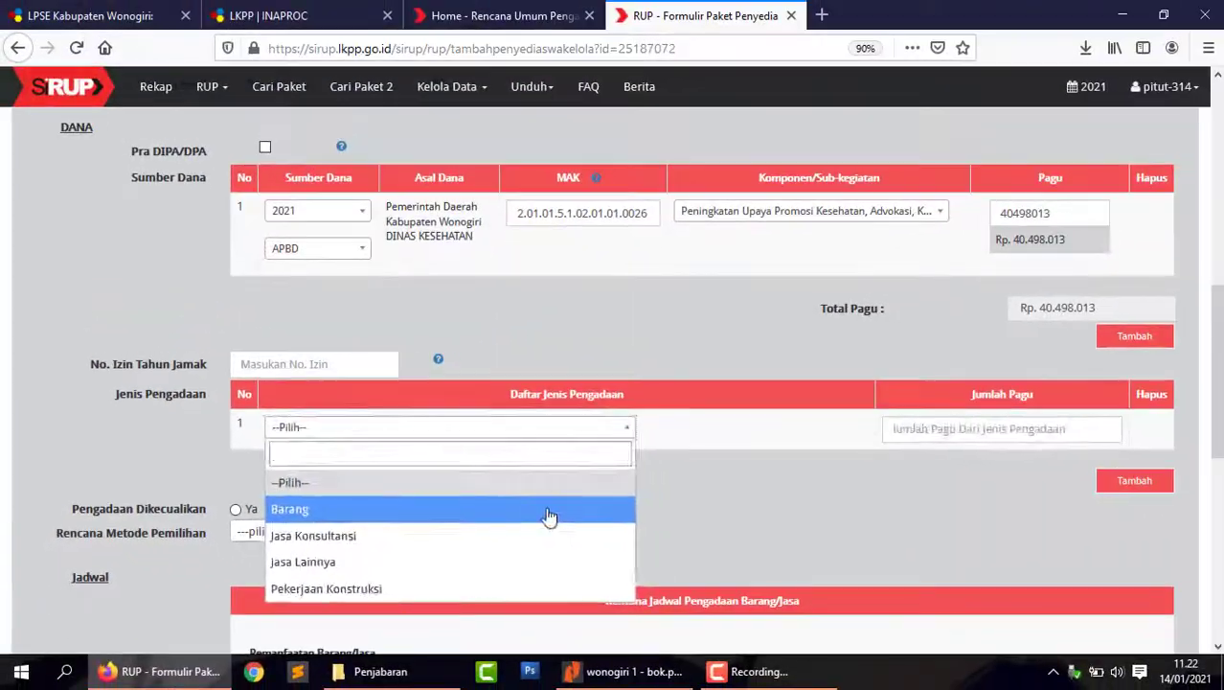
pyautogui.click(1040, 529)
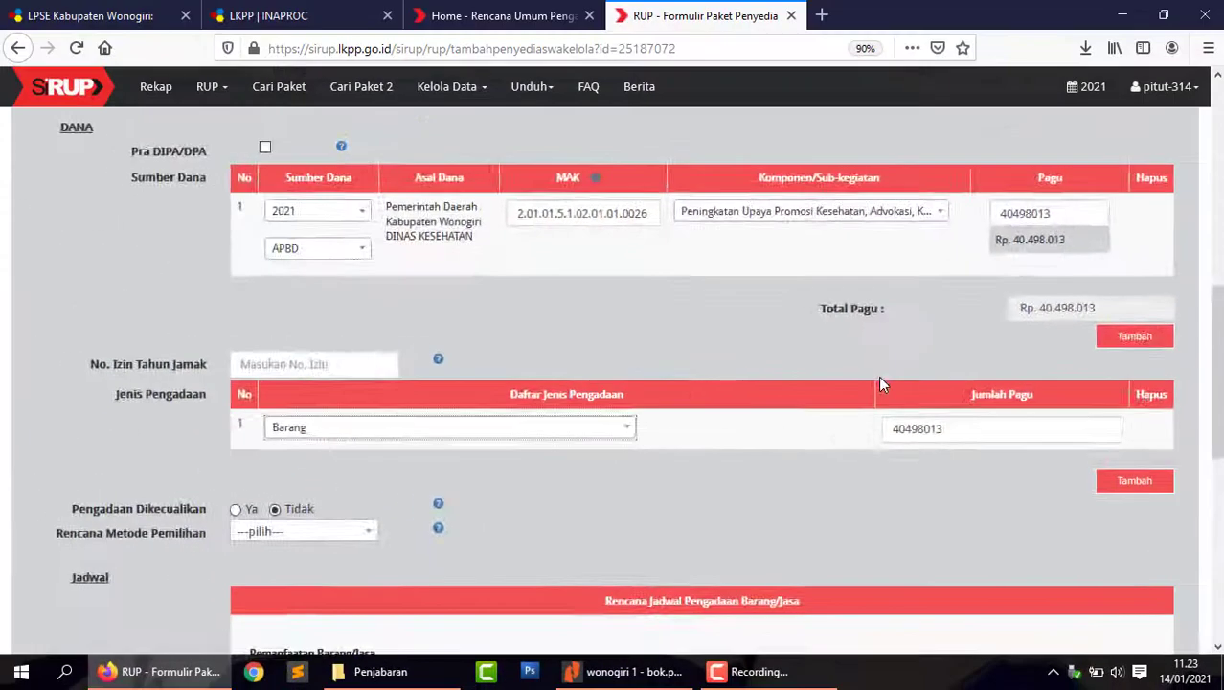
pyautogui.scroll(-4, 881, 378)
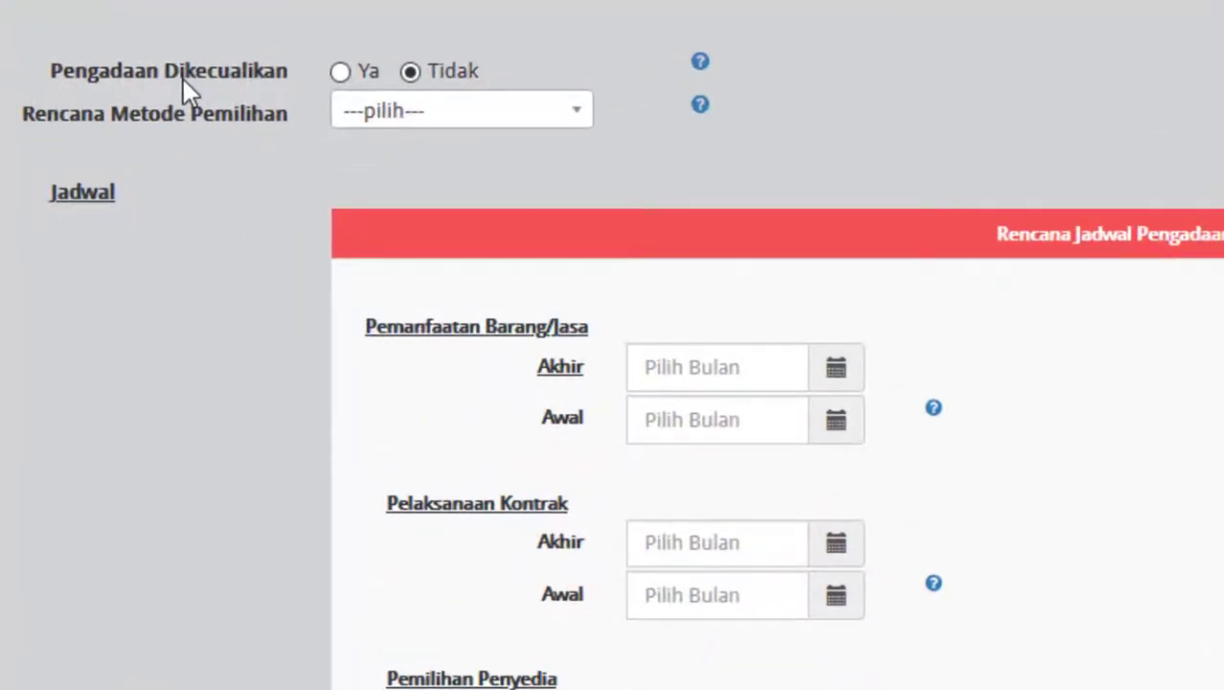
pyautogui.click(455, 80)
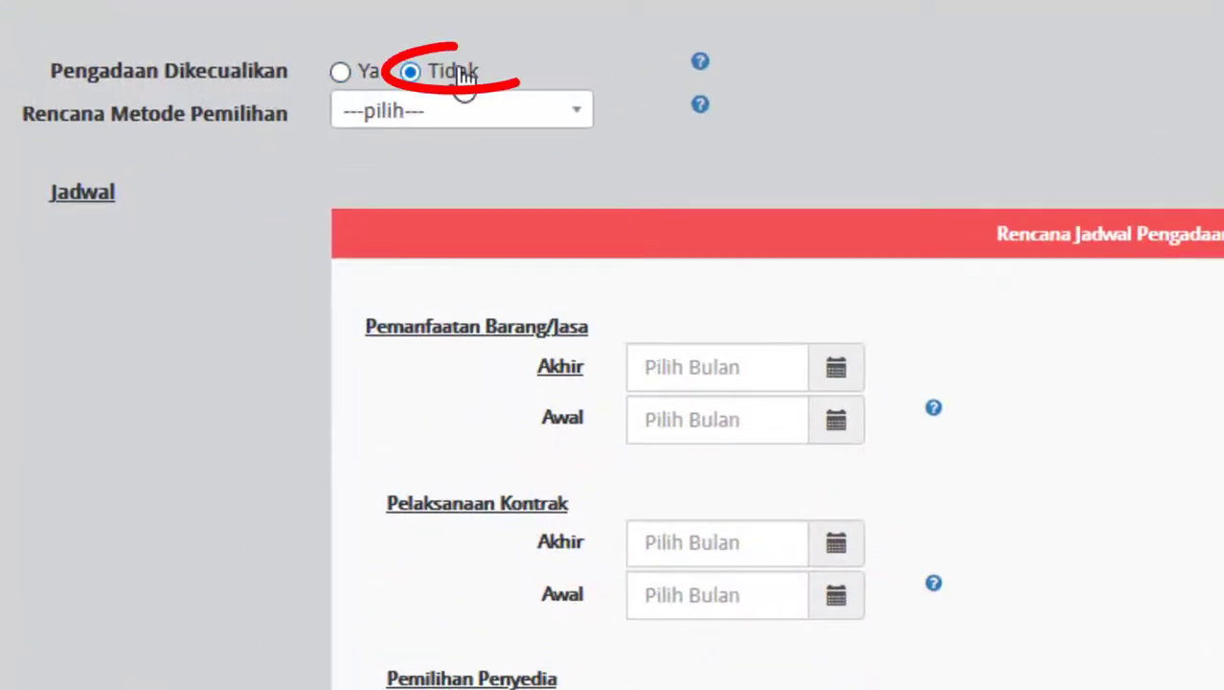
pyautogui.click(463, 125)
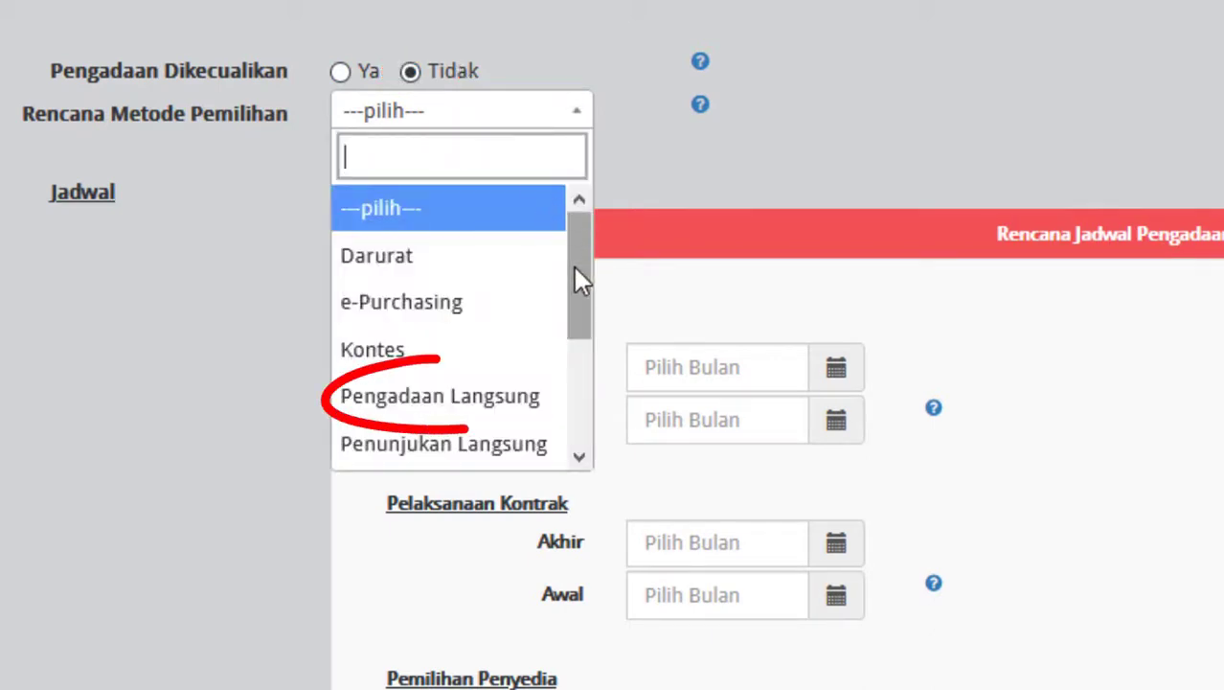
pyautogui.click(526, 399)
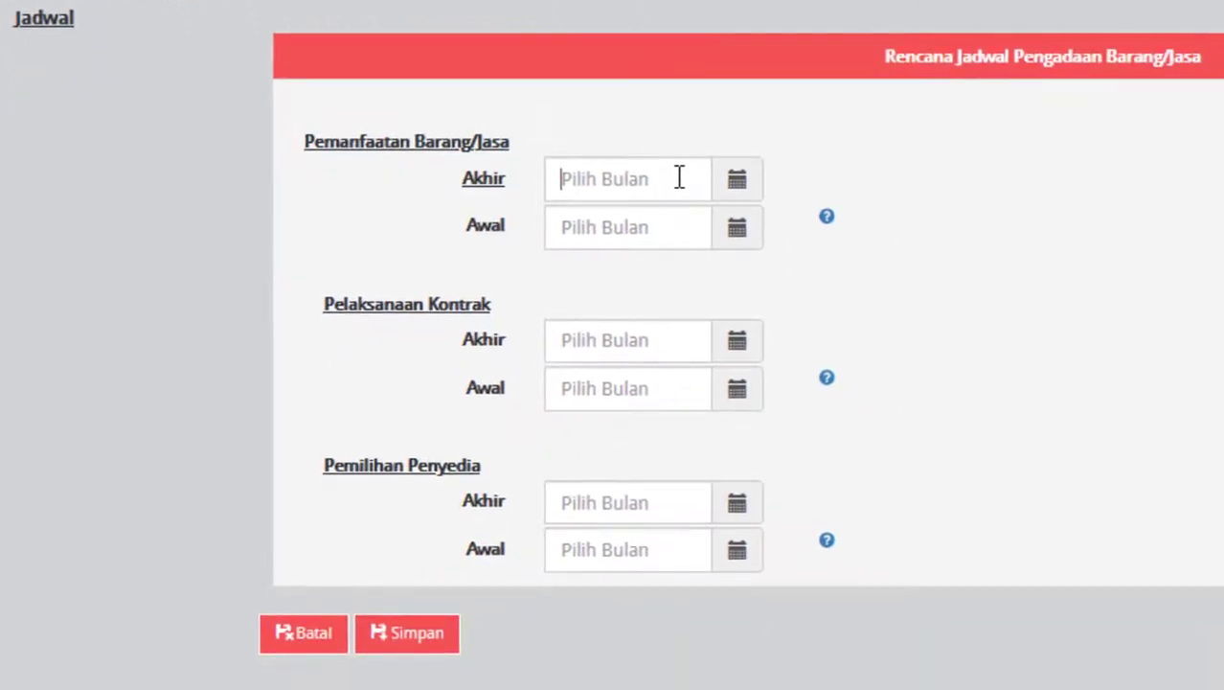
# Step: Schedule goods use (Pemanfaatan Barang/Jasa) from 2021-01 to 2021-12
pyautogui.click(678, 178)
pyautogui.click(678, 178)
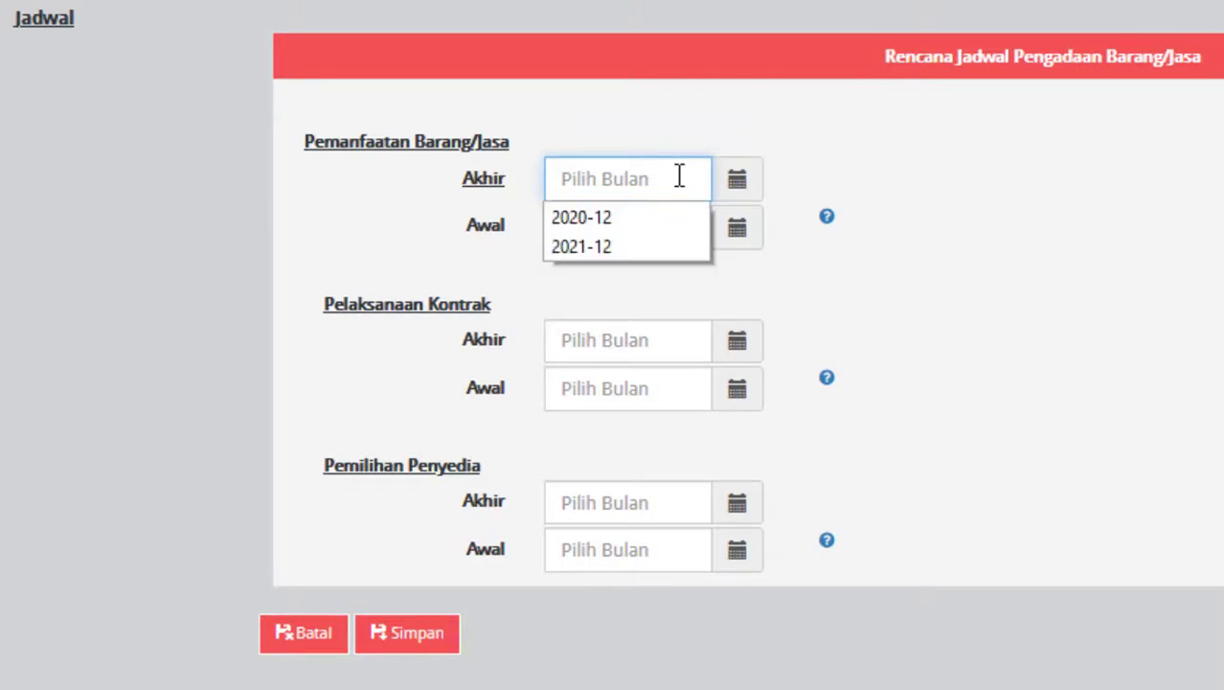
pyautogui.click(640, 246)
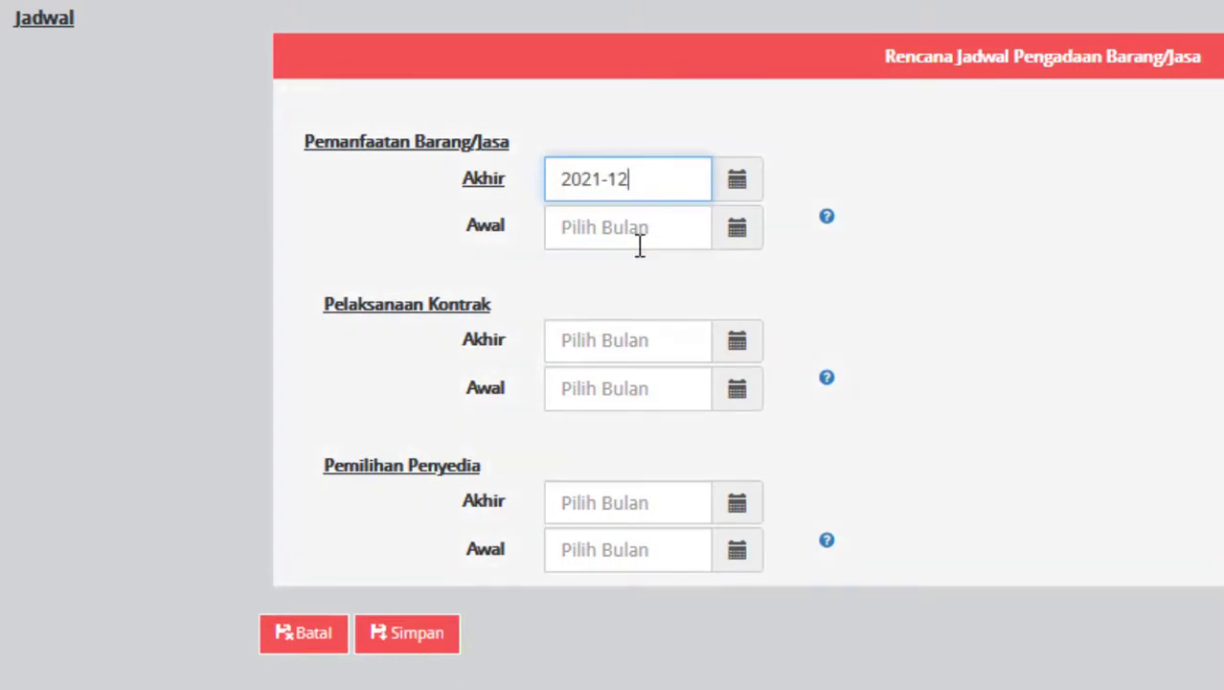
pyautogui.click(734, 233)
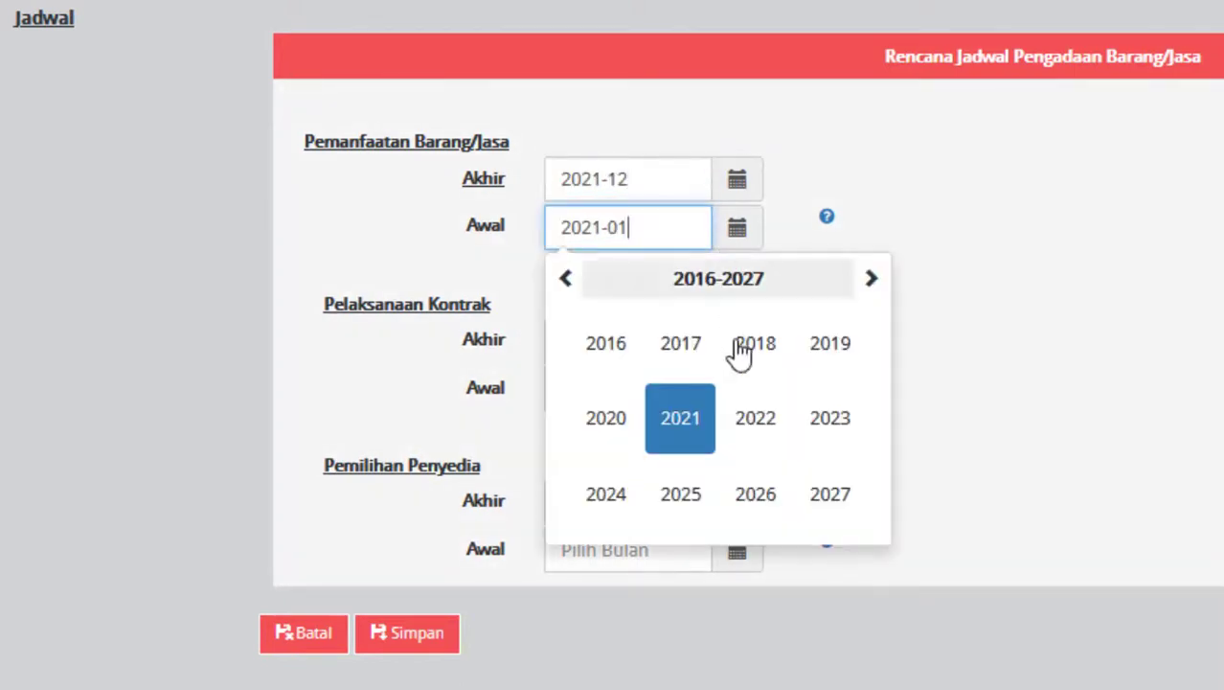
pyautogui.click(699, 423)
pyautogui.click(604, 342)
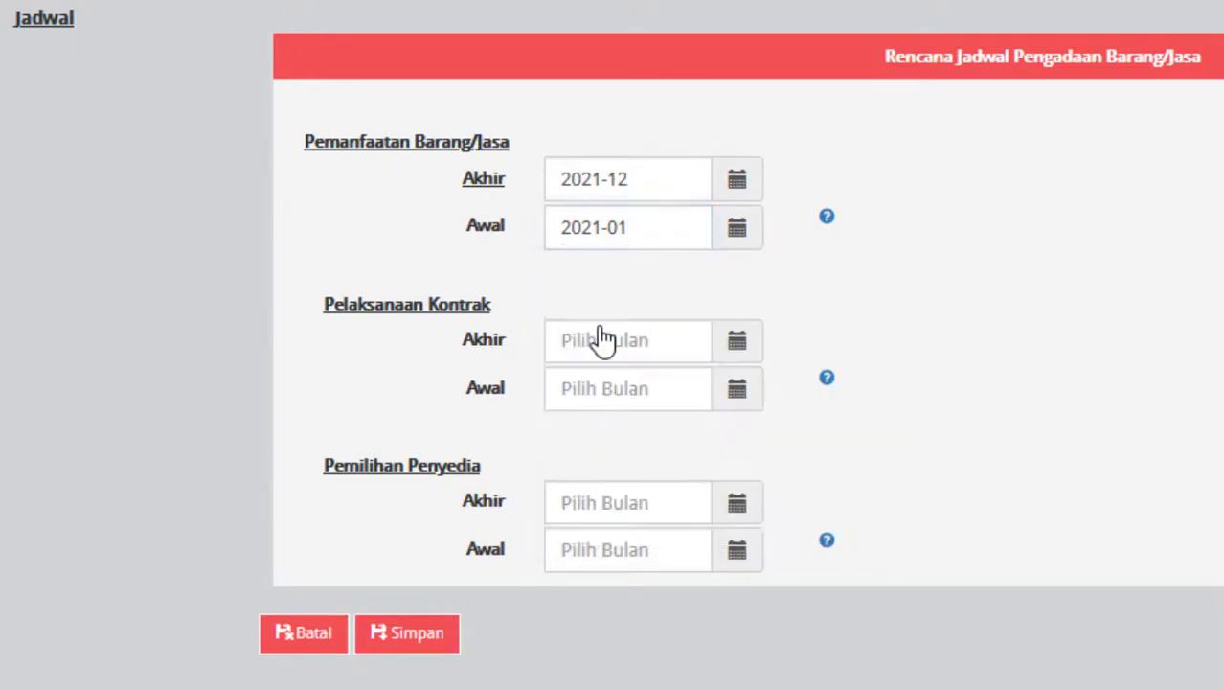
# Step: Set Pelaksanaan Kontrak to run from January 2021 to December 2021
pyautogui.click(738, 345)
pyautogui.click(681, 211)
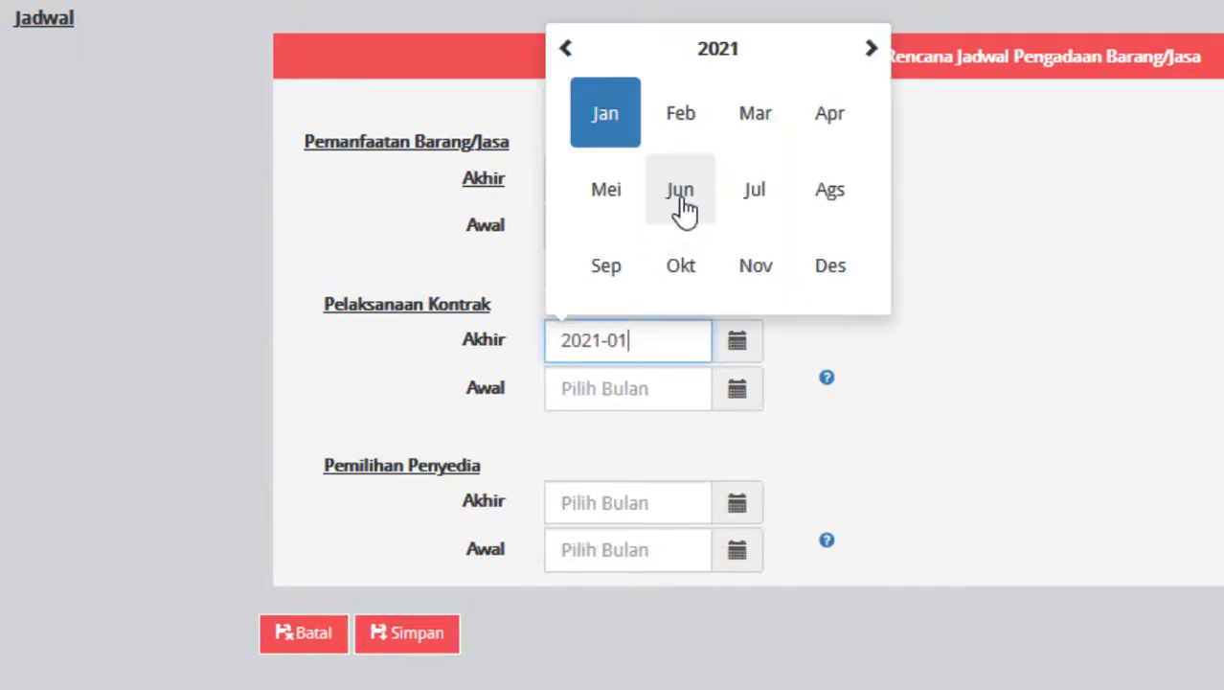
pyautogui.click(830, 273)
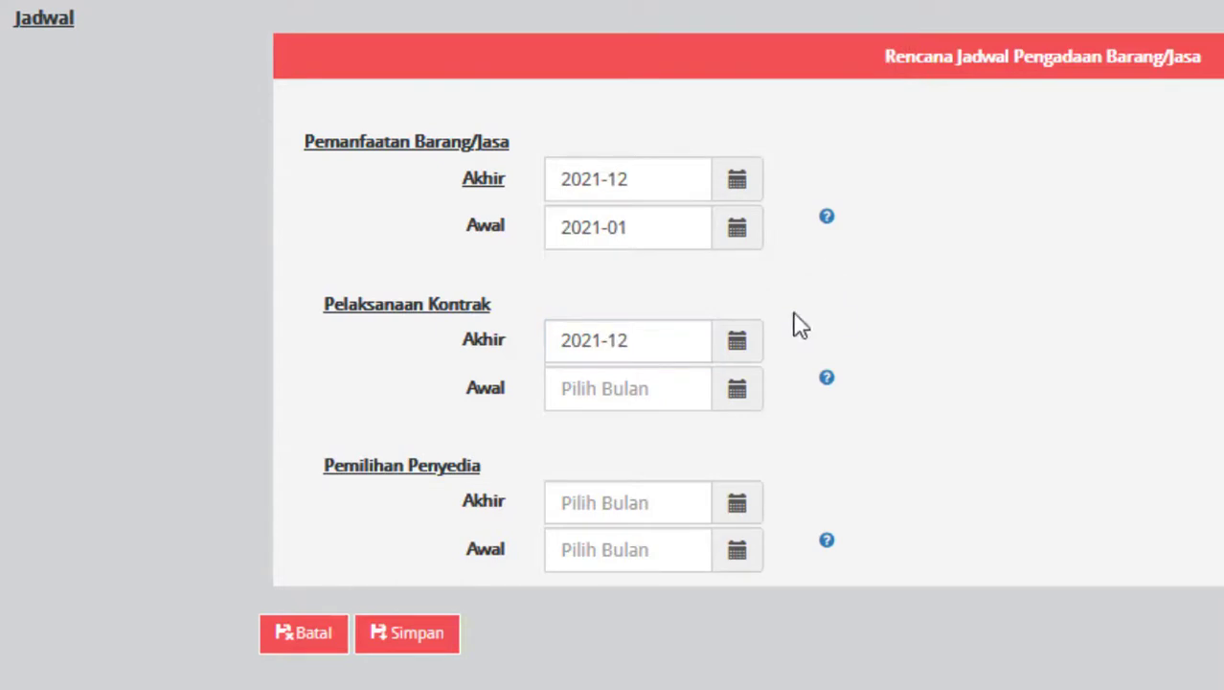
pyautogui.click(738, 393)
pyautogui.click(705, 266)
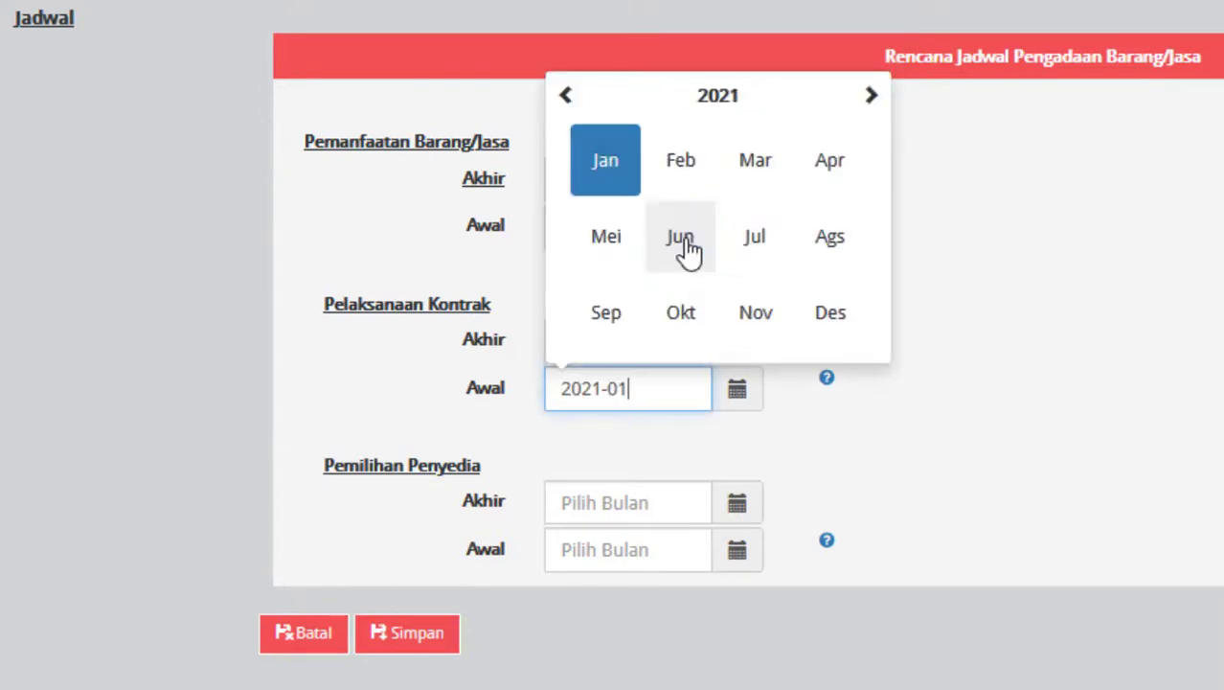
pyautogui.click(598, 158)
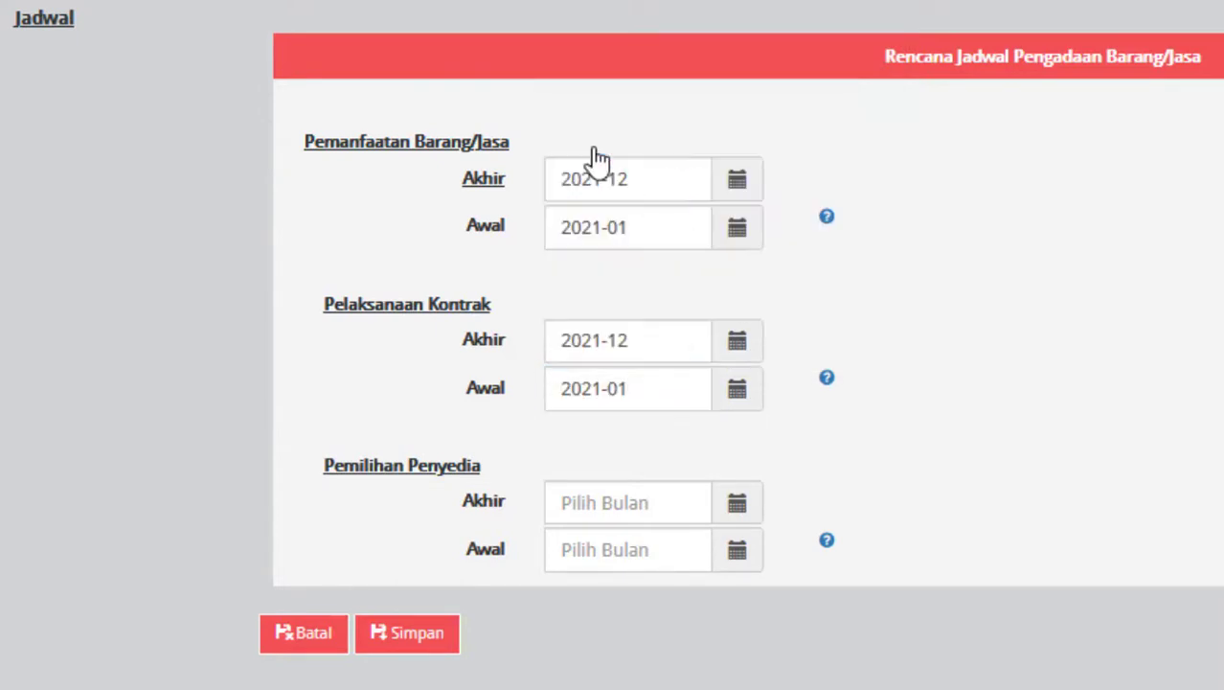
# Step: Set both Pemilihan Penyedia start and end months to January 2021
pyautogui.click(735, 508)
pyautogui.click(688, 372)
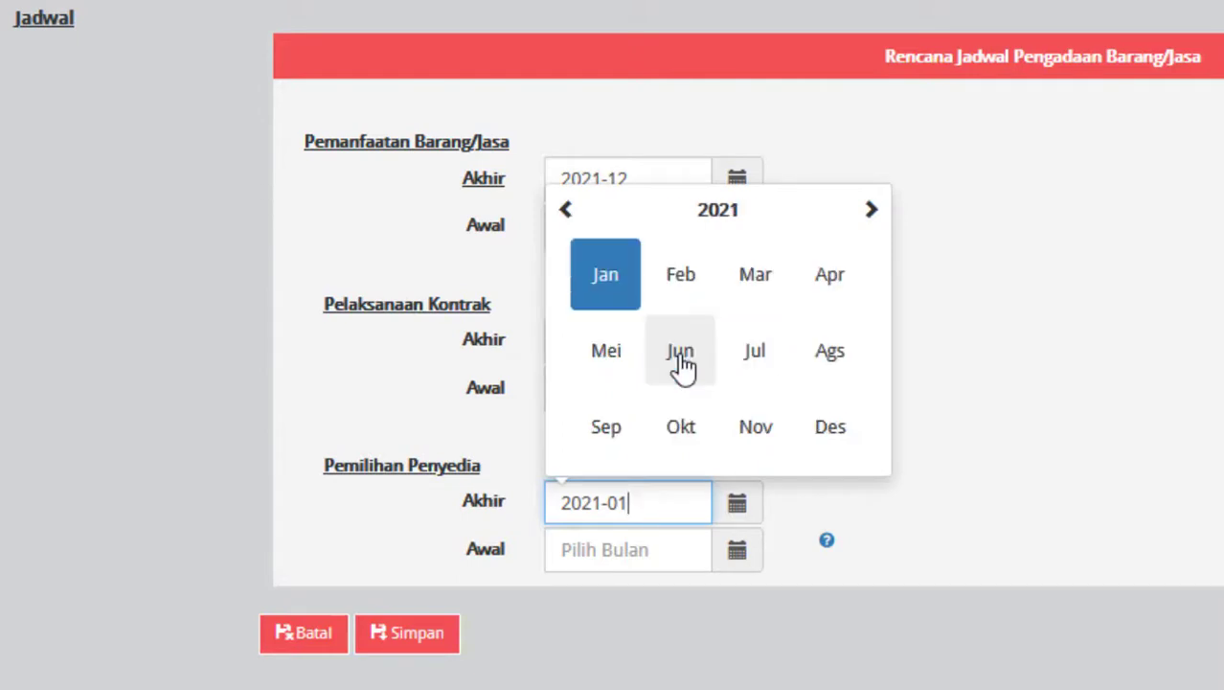
pyautogui.click(601, 282)
pyautogui.click(730, 560)
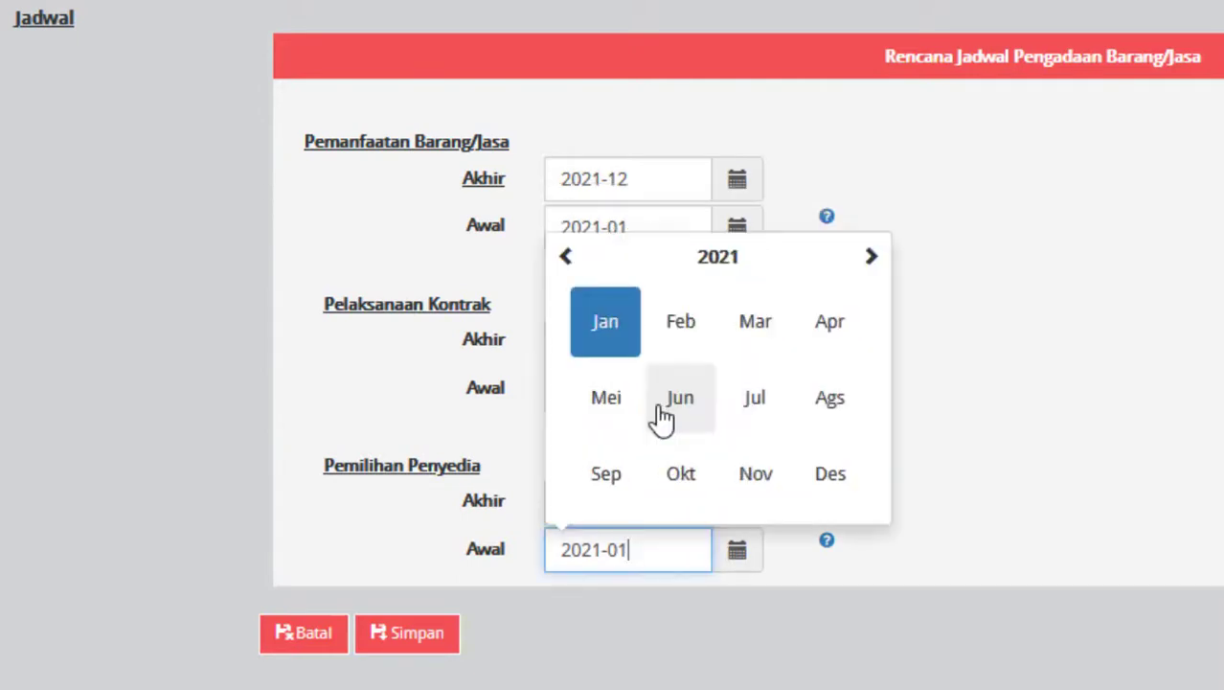
pyautogui.click(608, 338)
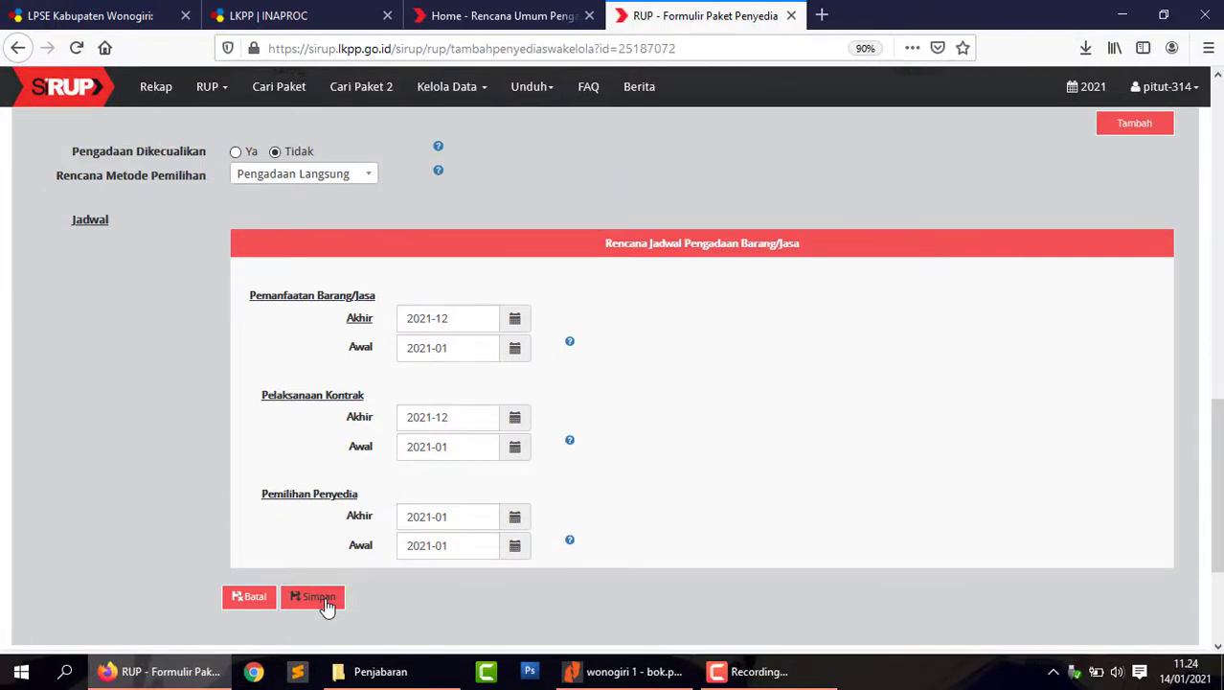
# Step: Refresh the SiRUP production session via INAPROC, then save the package with pagu 40.498.013
pyautogui.click(331, 15)
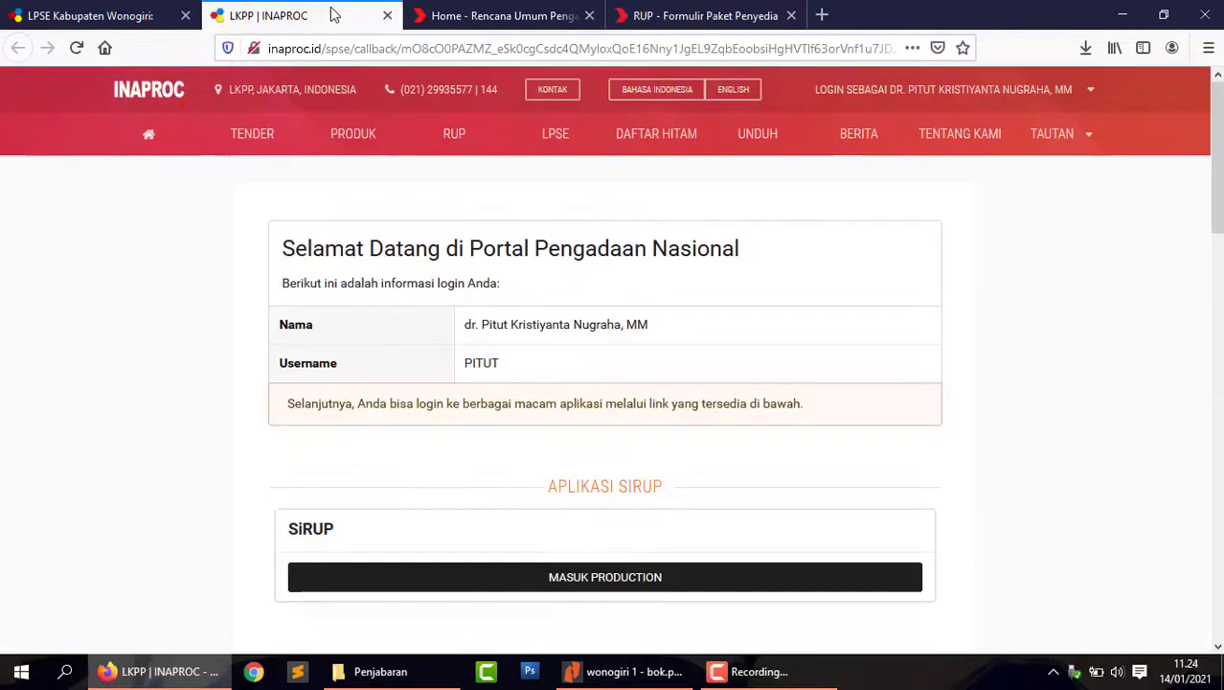
pyautogui.click(548, 577)
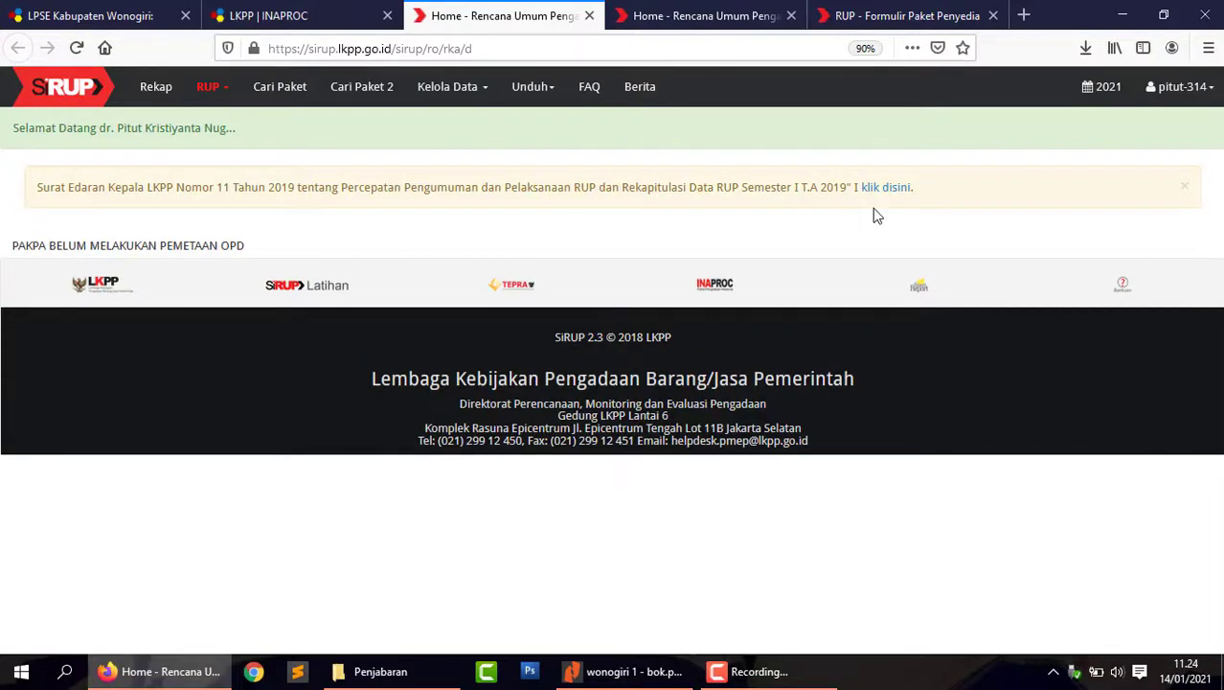
pyautogui.click(944, 19)
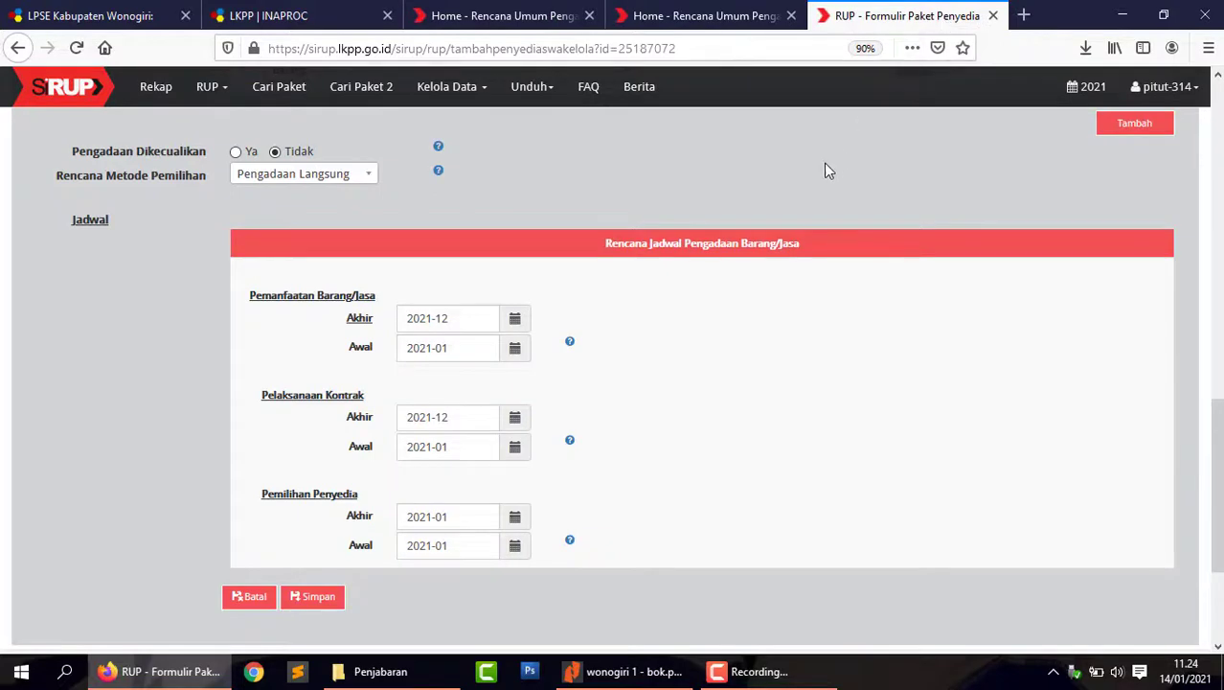
pyautogui.click(316, 602)
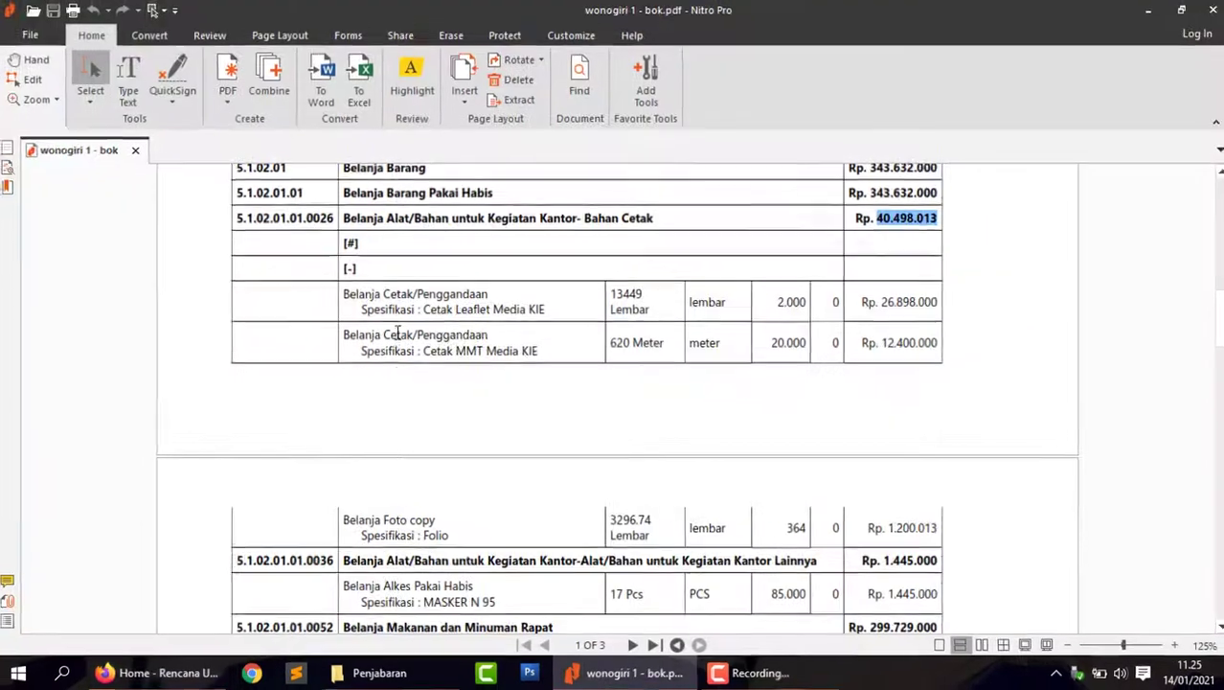
pyautogui.scroll(-3, 249, 81)
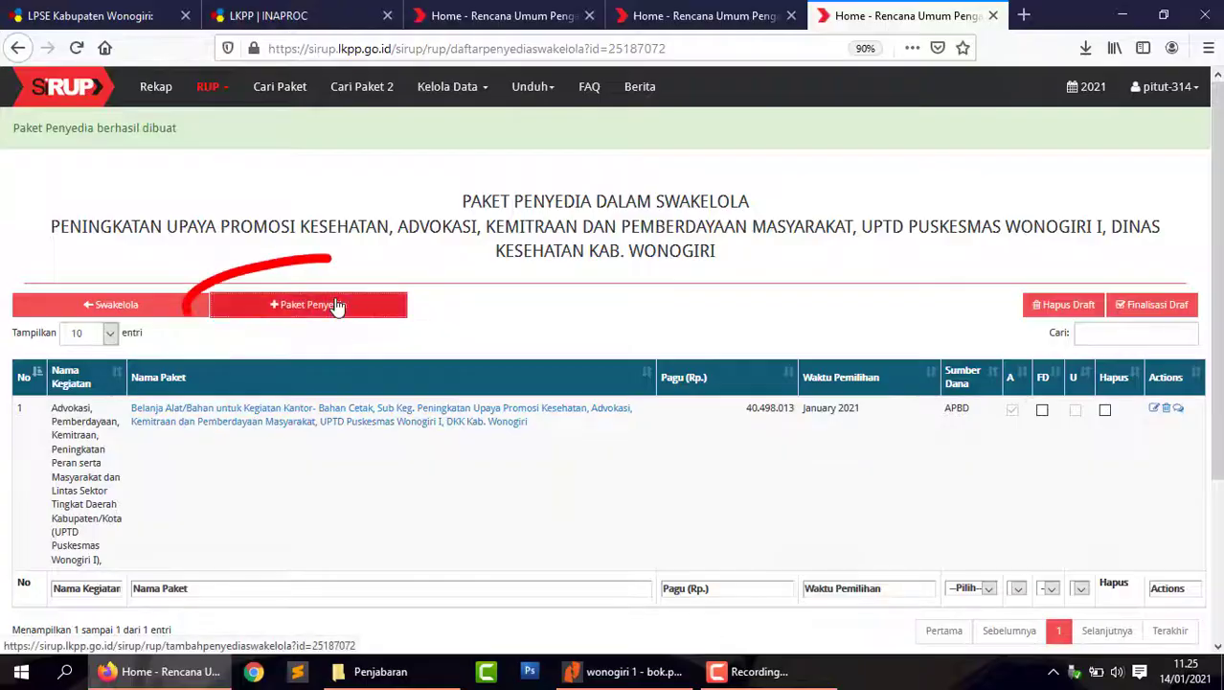
# Step: Start a new provider package named with 'UPTD Puskesmas Wonogiri I, DKK Kab. Wonogiri'
pyautogui.click(337, 305)
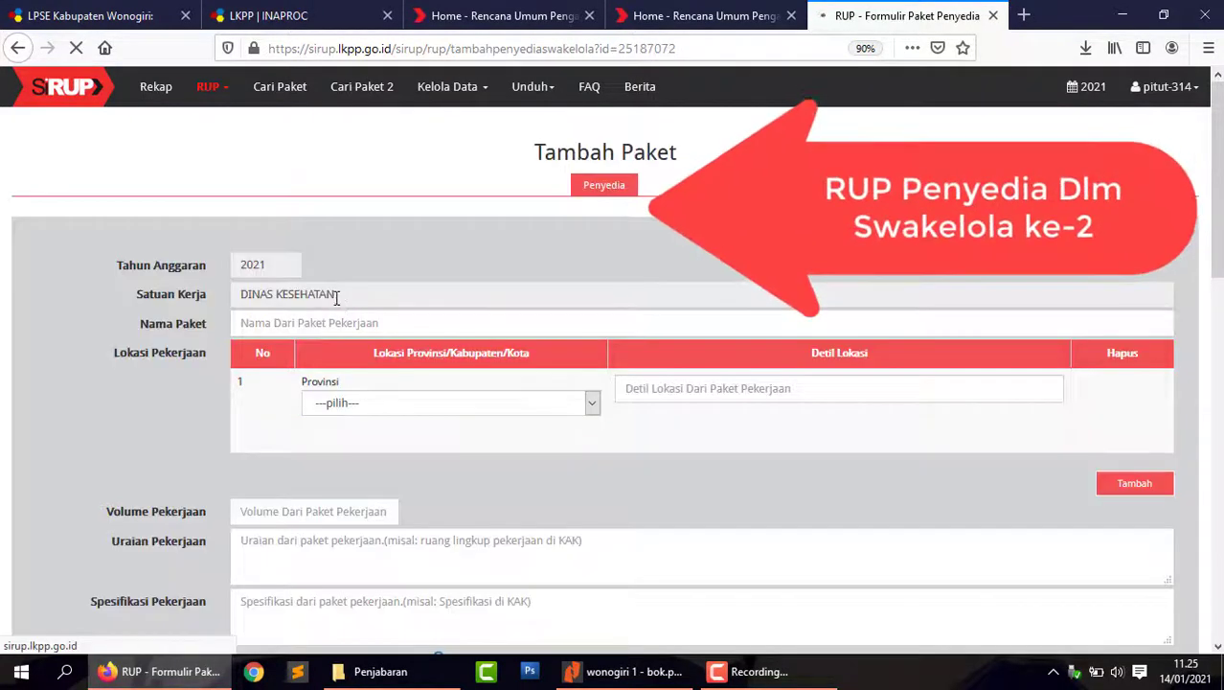
pyautogui.click(340, 323)
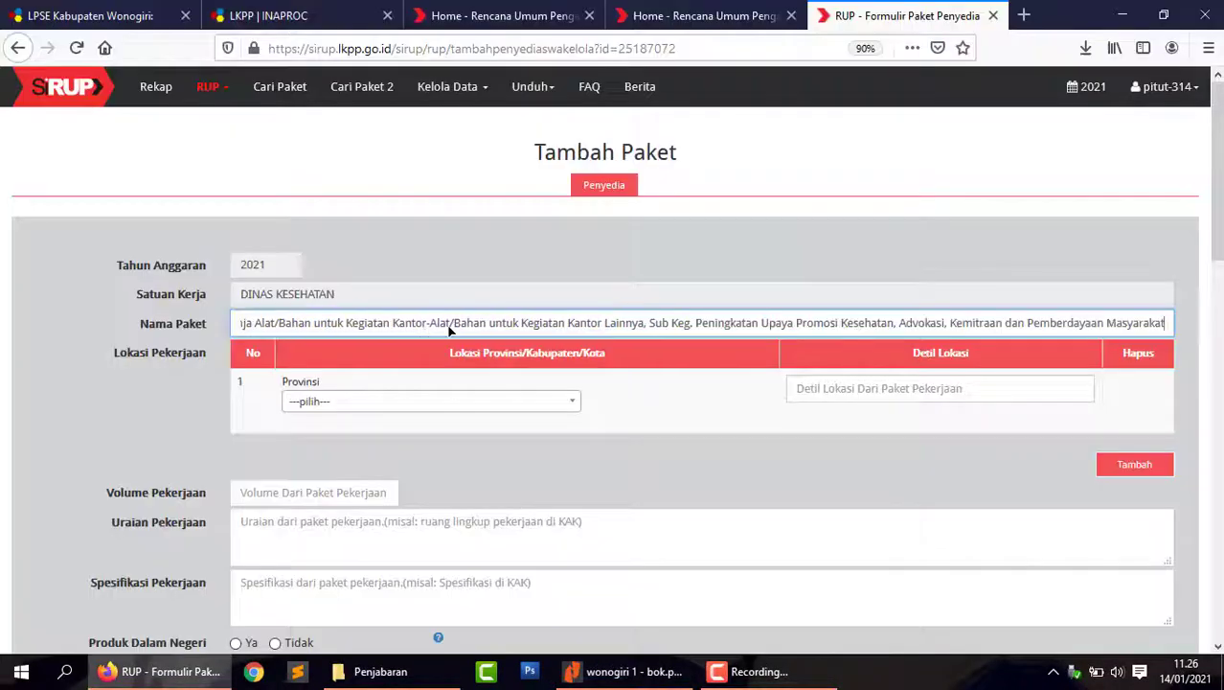
pyautogui.write(', U')
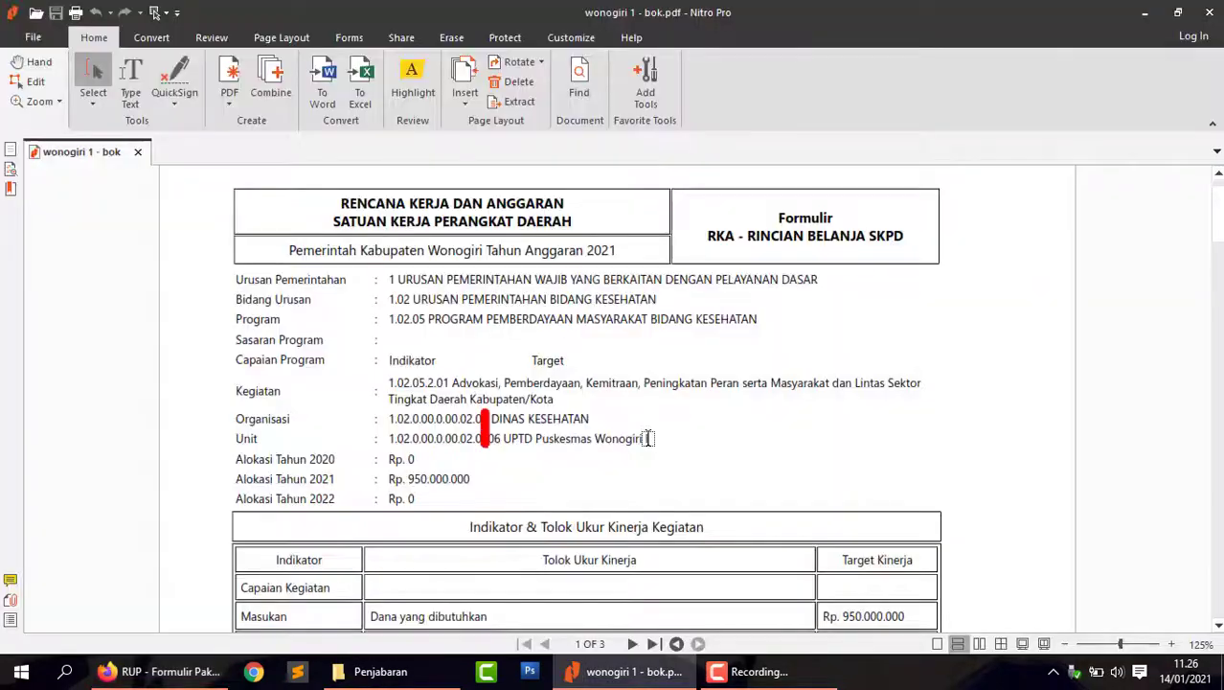
pyautogui.moveTo(650, 439); pyautogui.dragTo(508, 447)
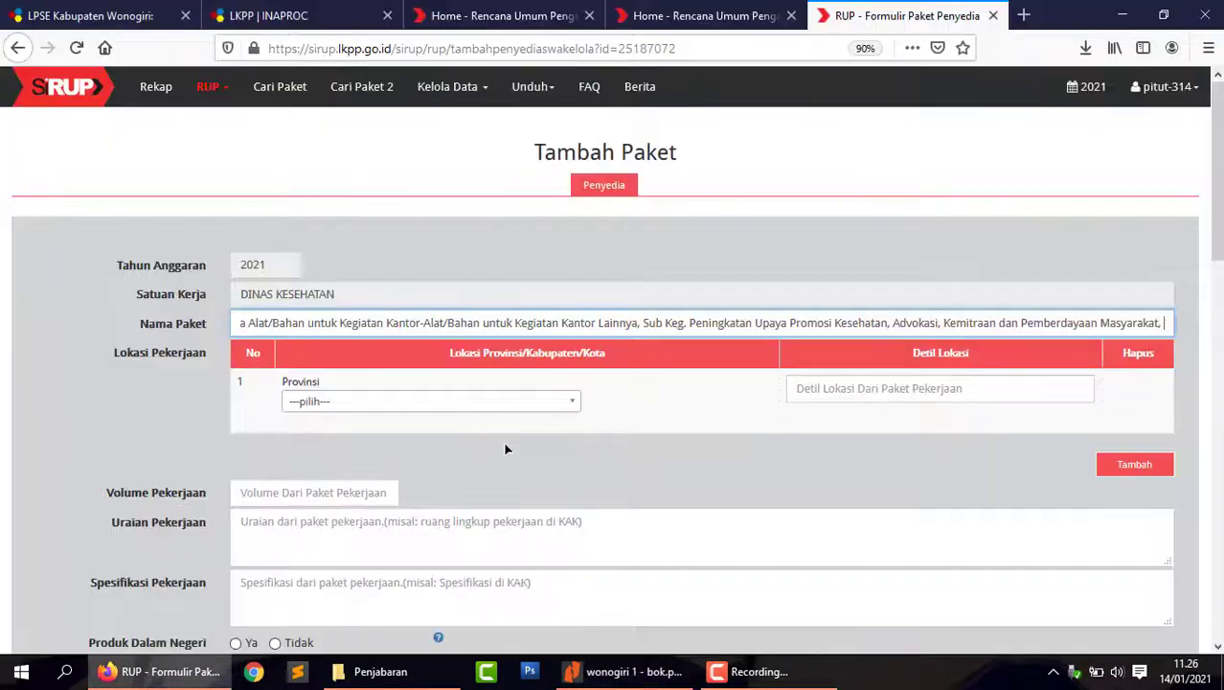
pyautogui.write('UPTD Puskesmas Wonogiri I')
pyautogui.write(',')
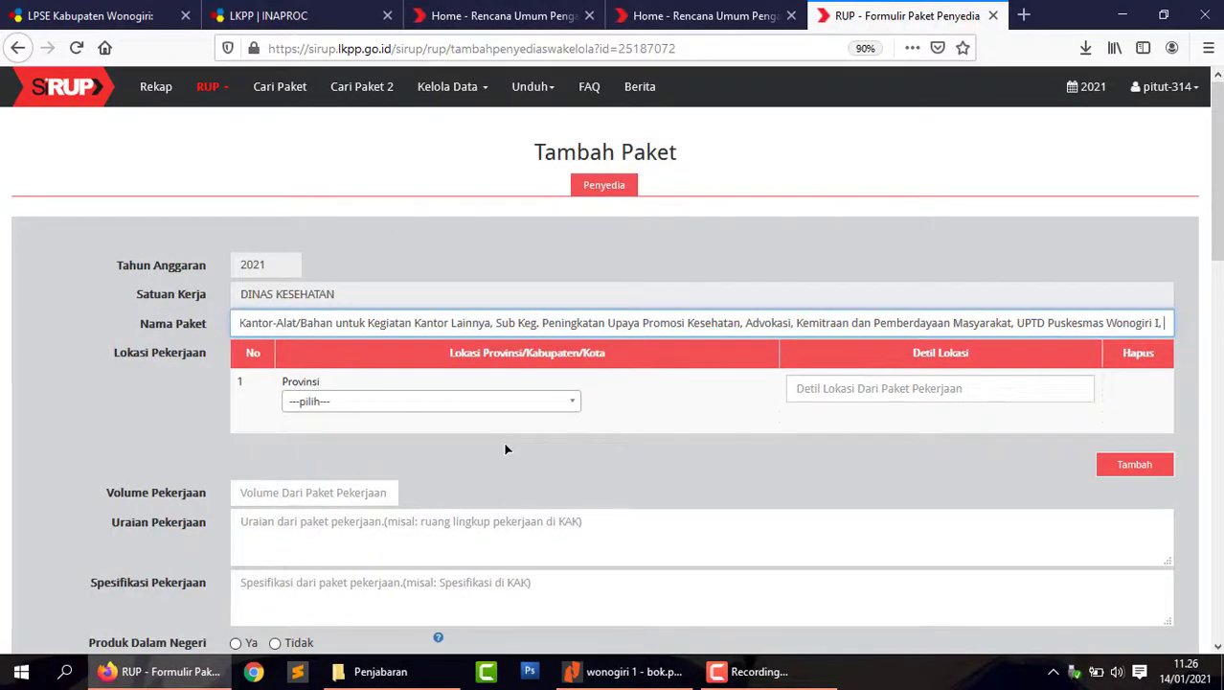
pyautogui.write(' DKK Kab. Wonogiri')
# Step: Set the location to Wonogiri (Kab.) with detail UPTD Puskesmas Wonogiri I
pyautogui.click(527, 403)
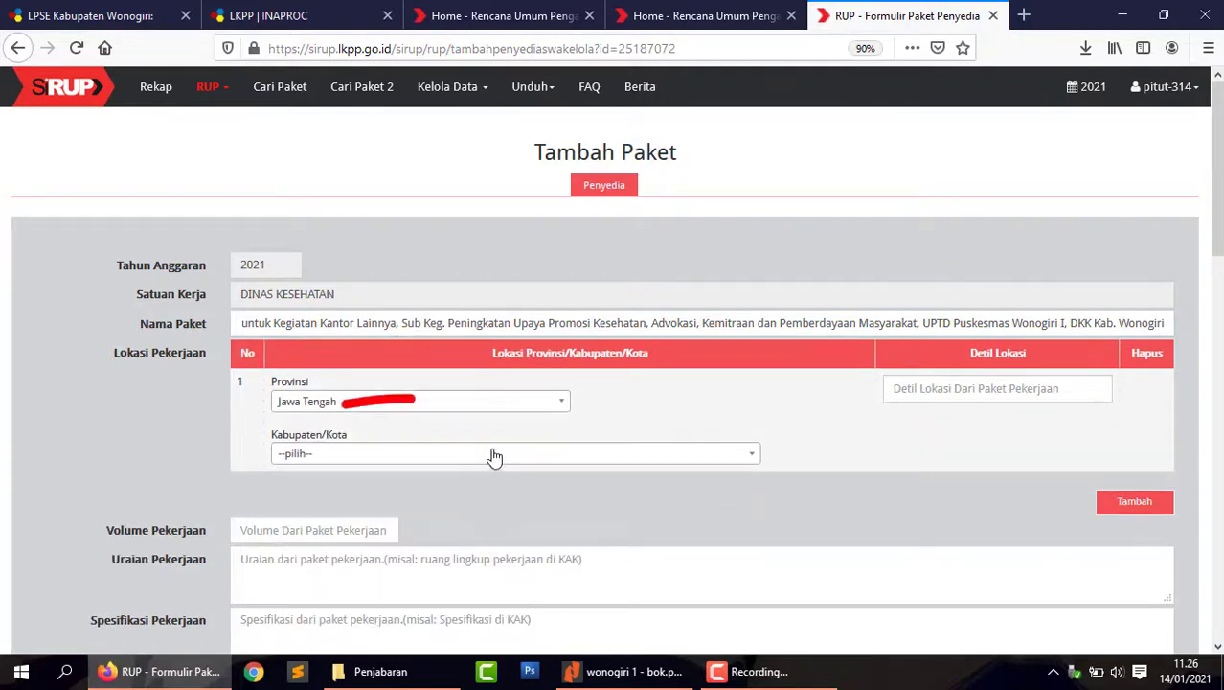
pyautogui.click(492, 455)
pyautogui.write('wono')
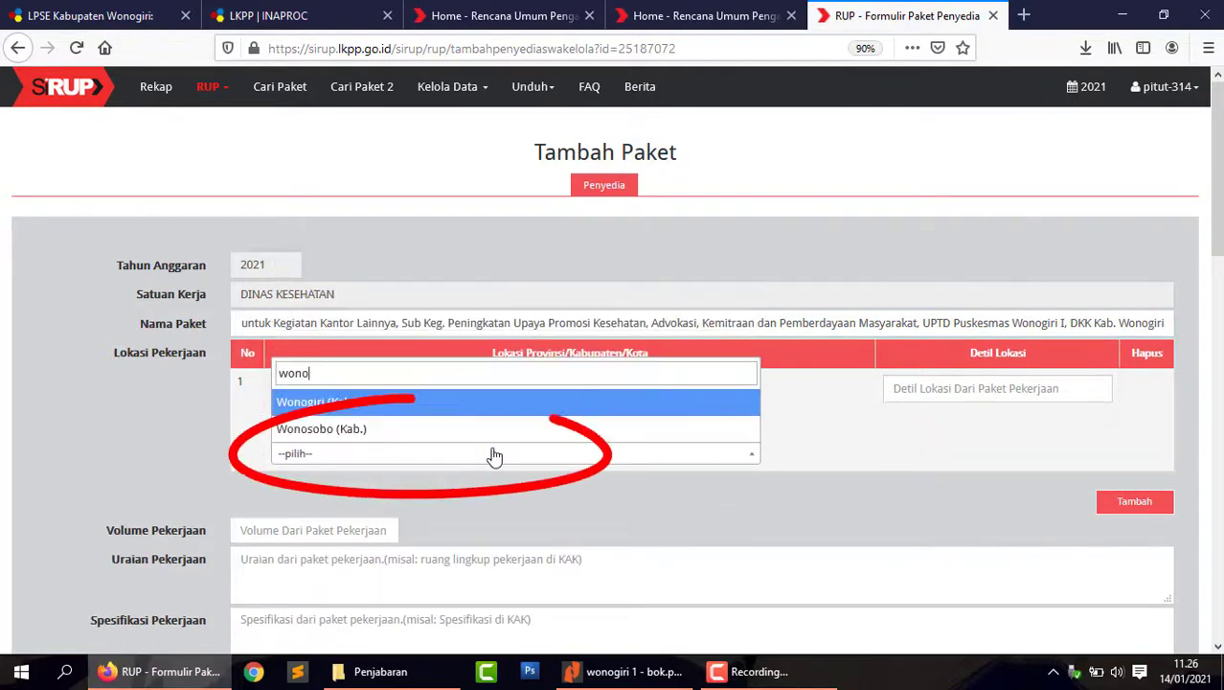
pyautogui.press('Return')
pyautogui.click(939, 387)
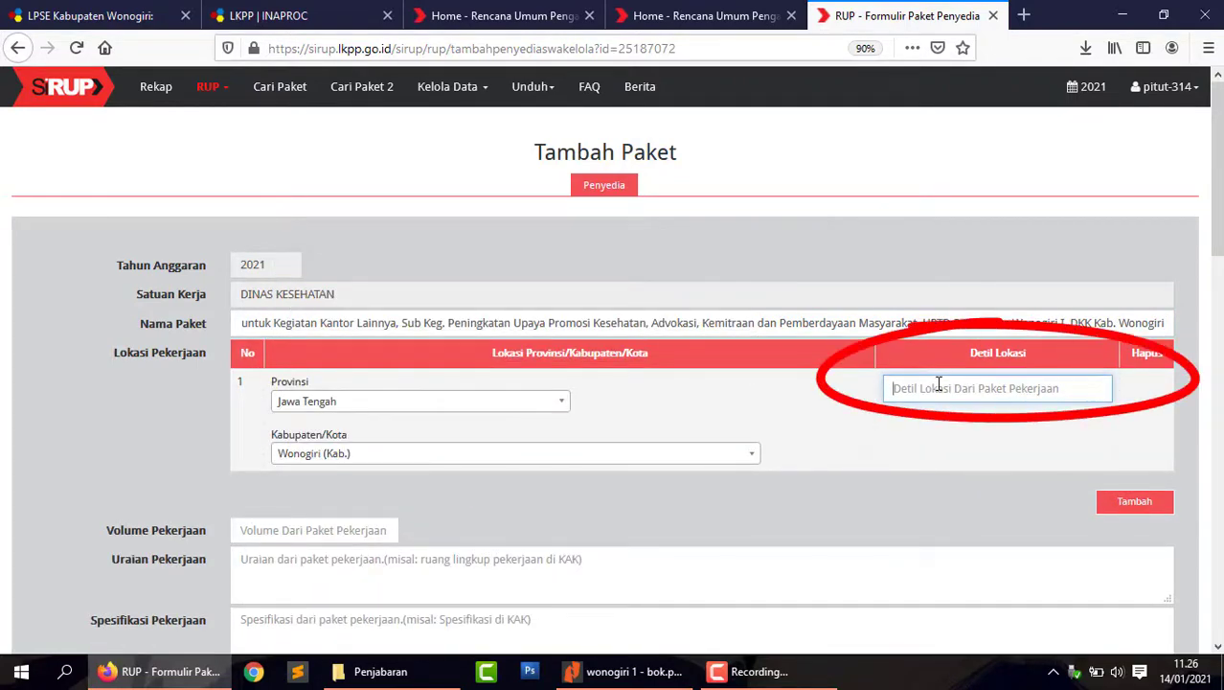
pyautogui.write('UPTD Puskesmas Wonogiri I')
# Step: Enter volume 1 paket and description 'Belanja Alkes Pakai Habis'
pyautogui.scroll(-6, 888, 433)
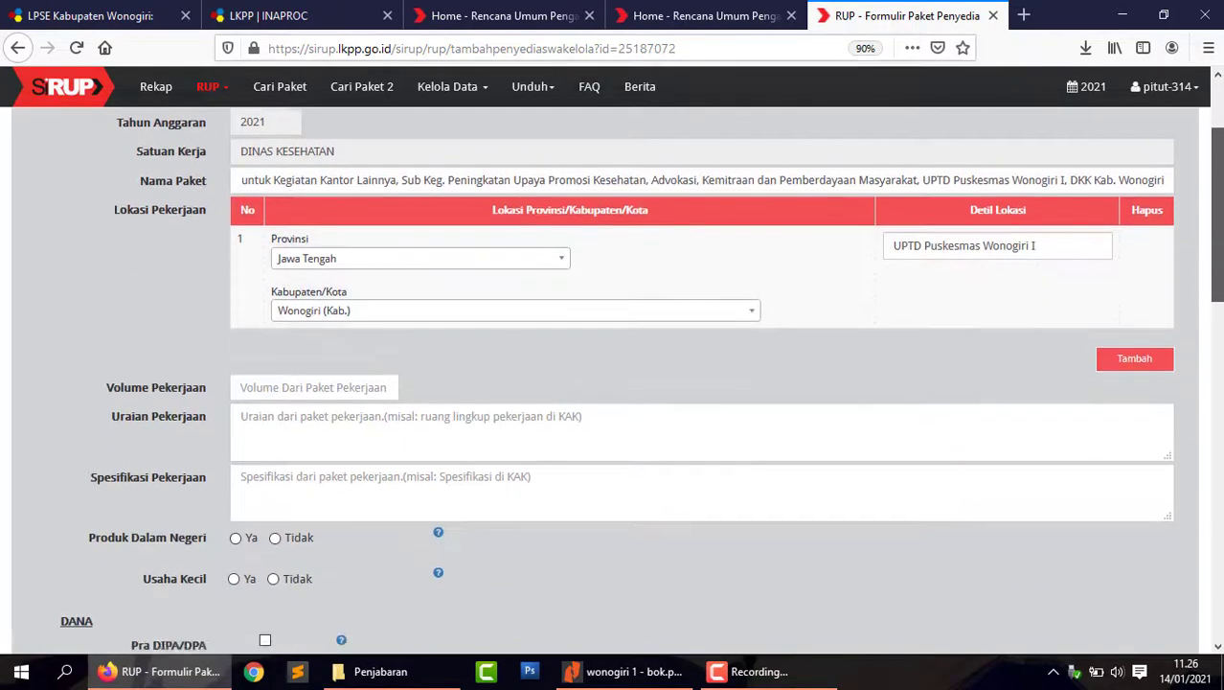
pyautogui.click(323, 182)
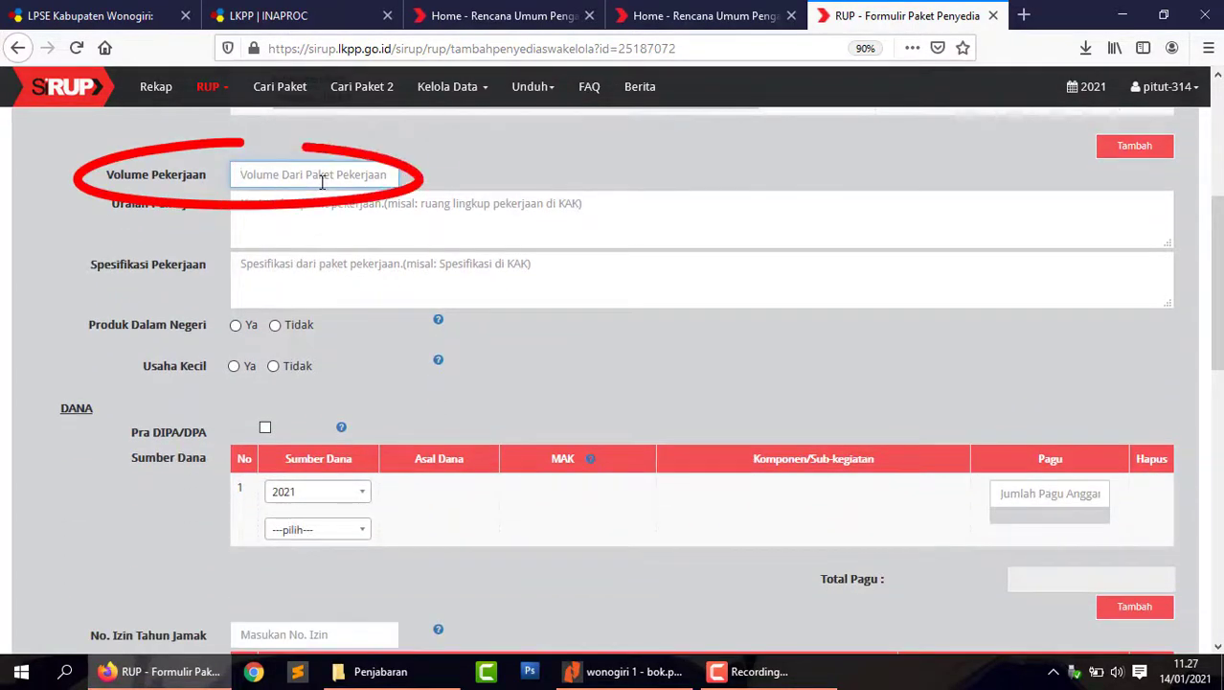
pyautogui.write('1 paket')
pyautogui.click(327, 207)
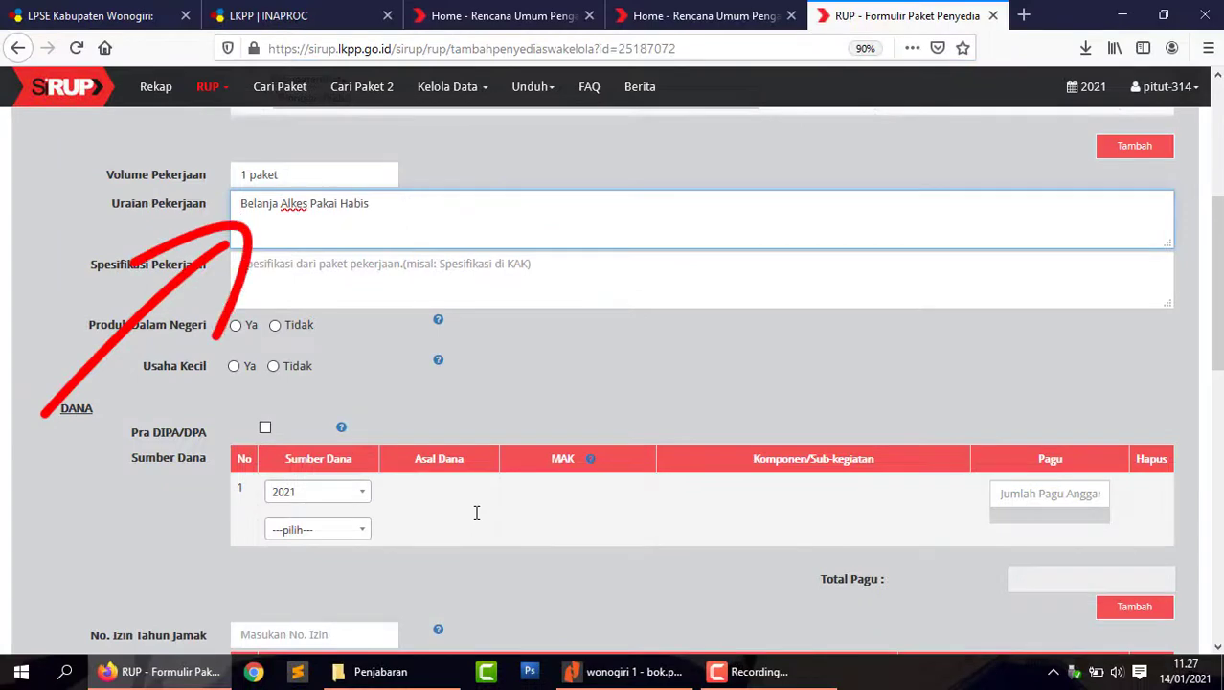
pyautogui.press('Tab')
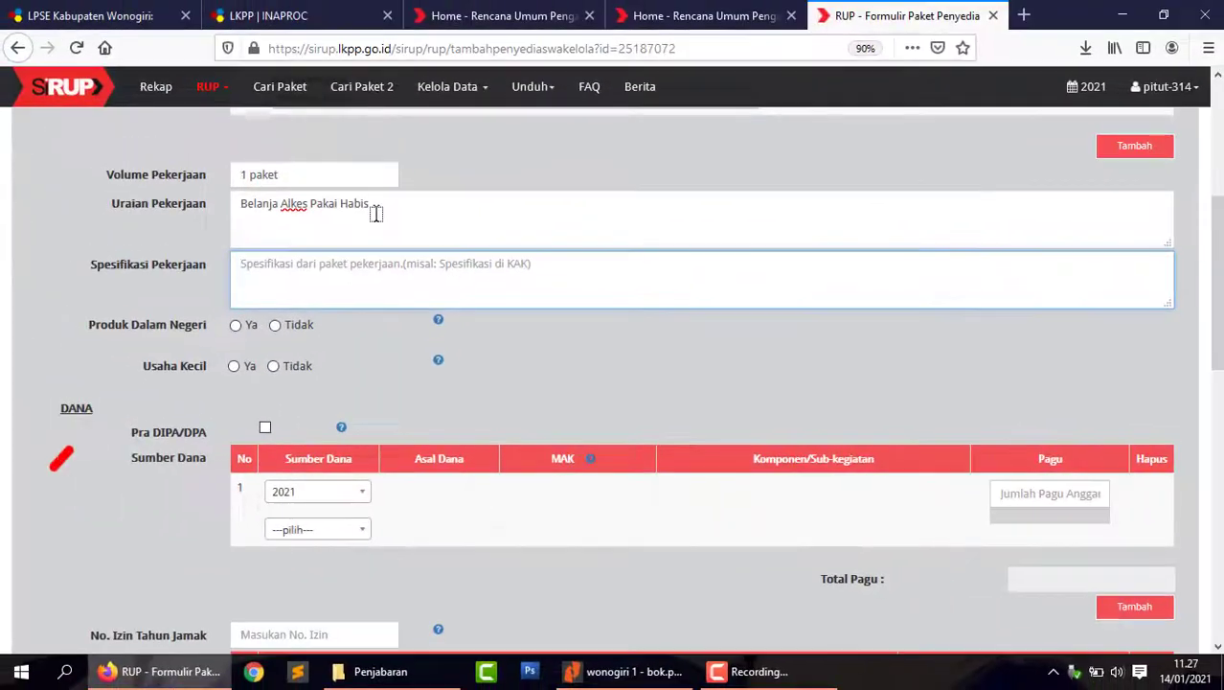
# Step: Set specification 'MASKER N 95', mark domestic product, and mark not for small business
pyautogui.write('MASKER N 95')
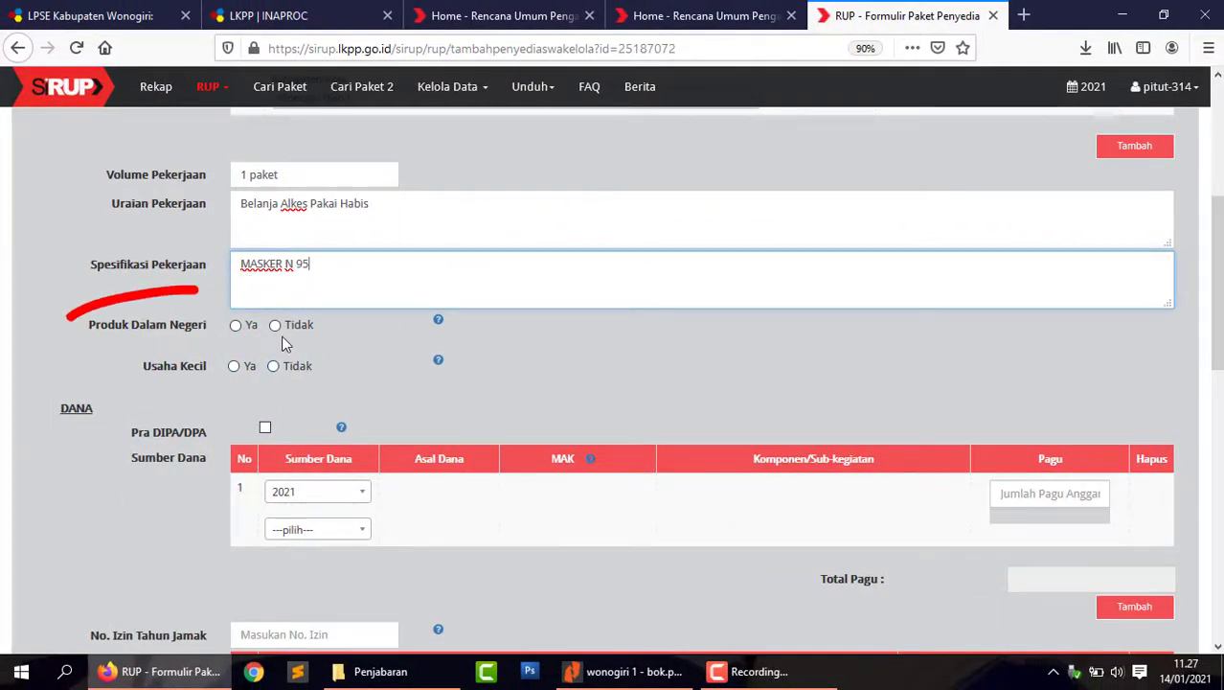
pyautogui.click(237, 327)
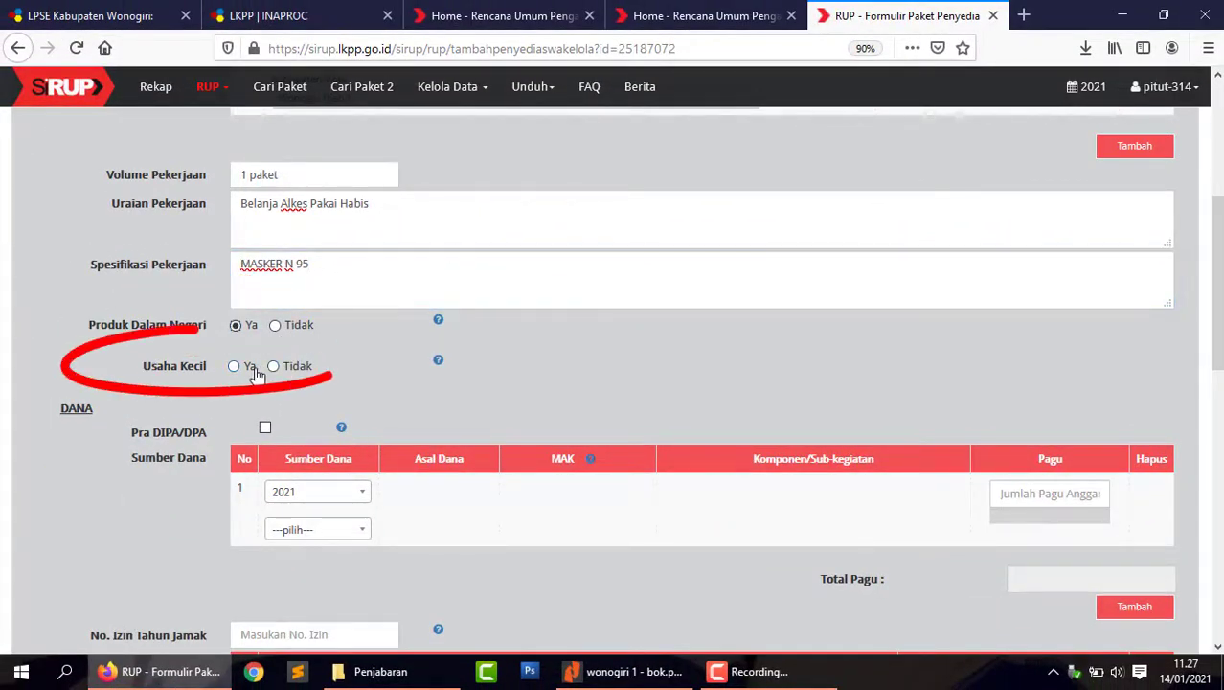
pyautogui.click(273, 367)
# Step: Add an APBD funding row with the MAK code, health-promotion component and pagu 1445000
pyautogui.click(345, 533)
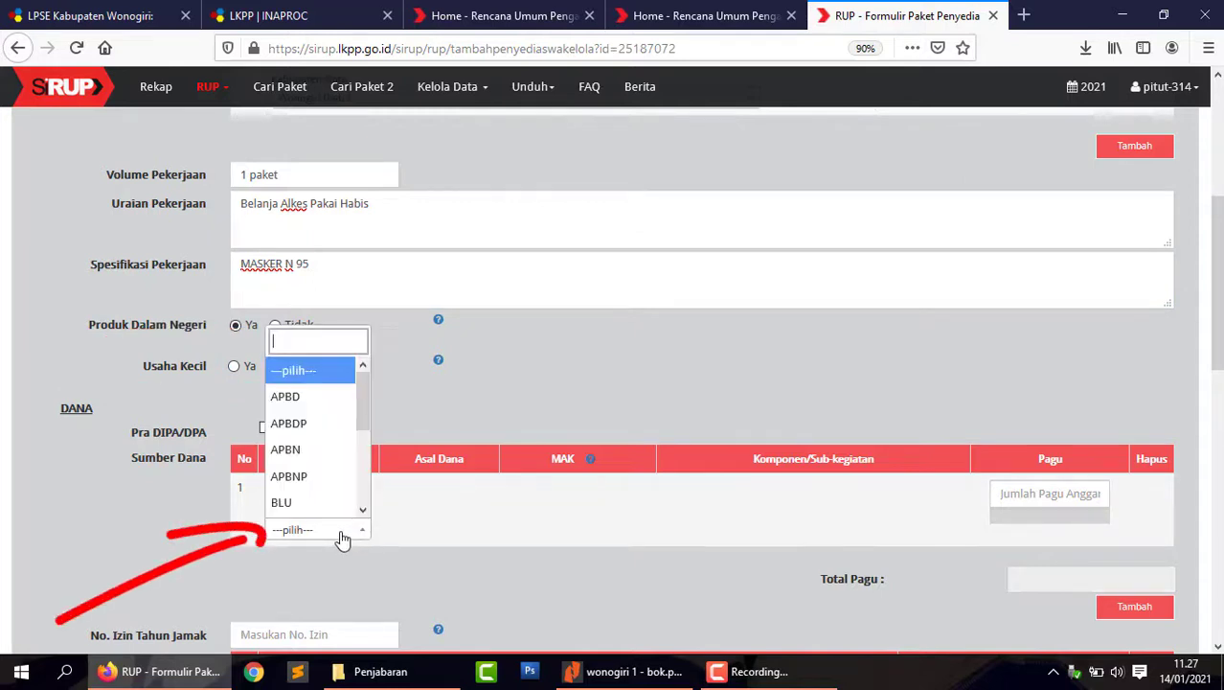
pyautogui.click(338, 405)
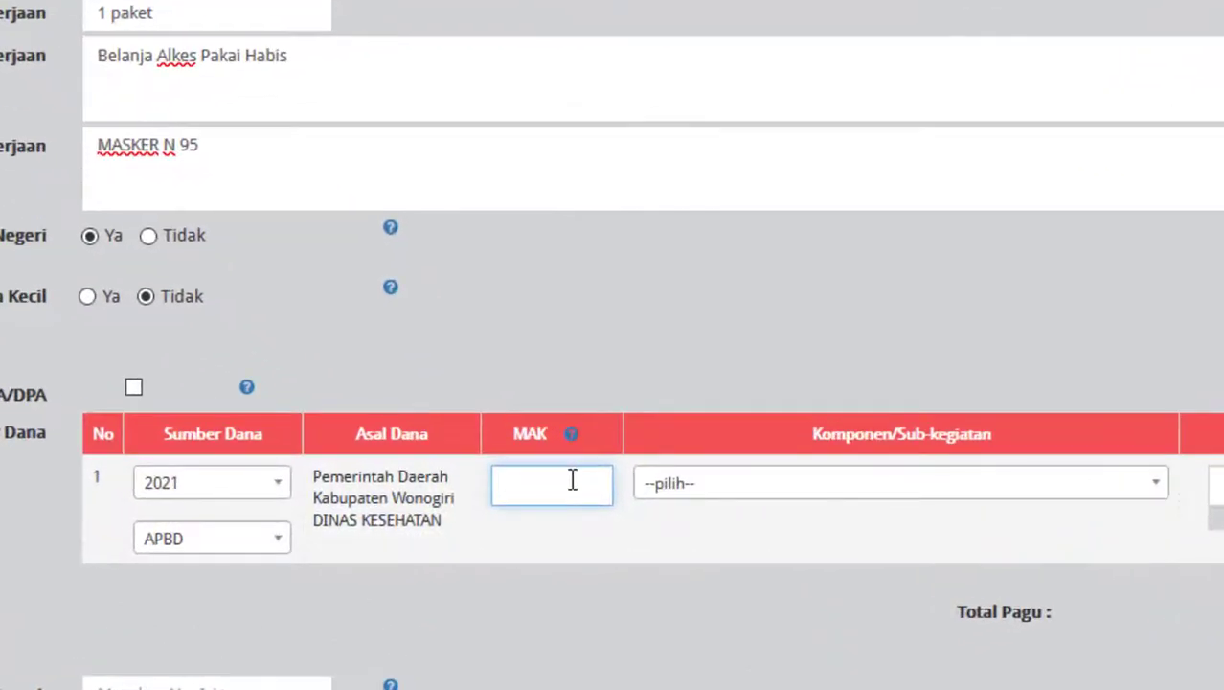
pyautogui.moveTo(323, 211); pyautogui.dragTo(436, 211)
pyautogui.write('1.02.05.2.01.01')
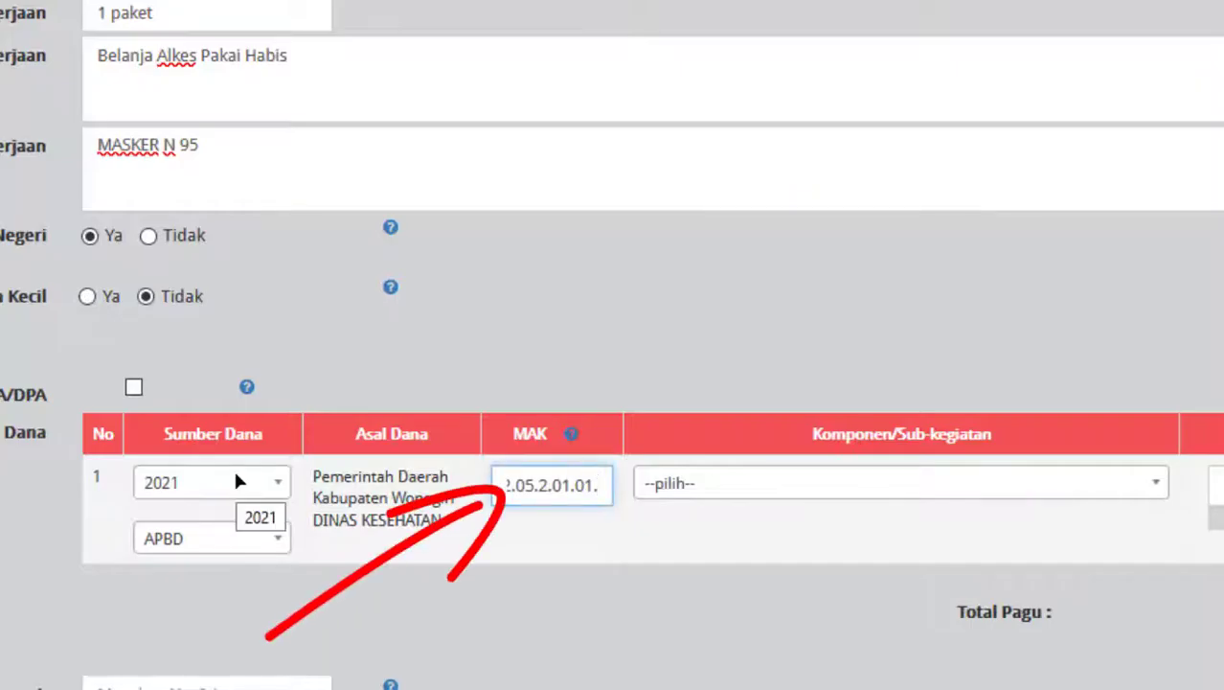
pyautogui.write('5.1.02.01.01.0036')
pyautogui.click(735, 496)
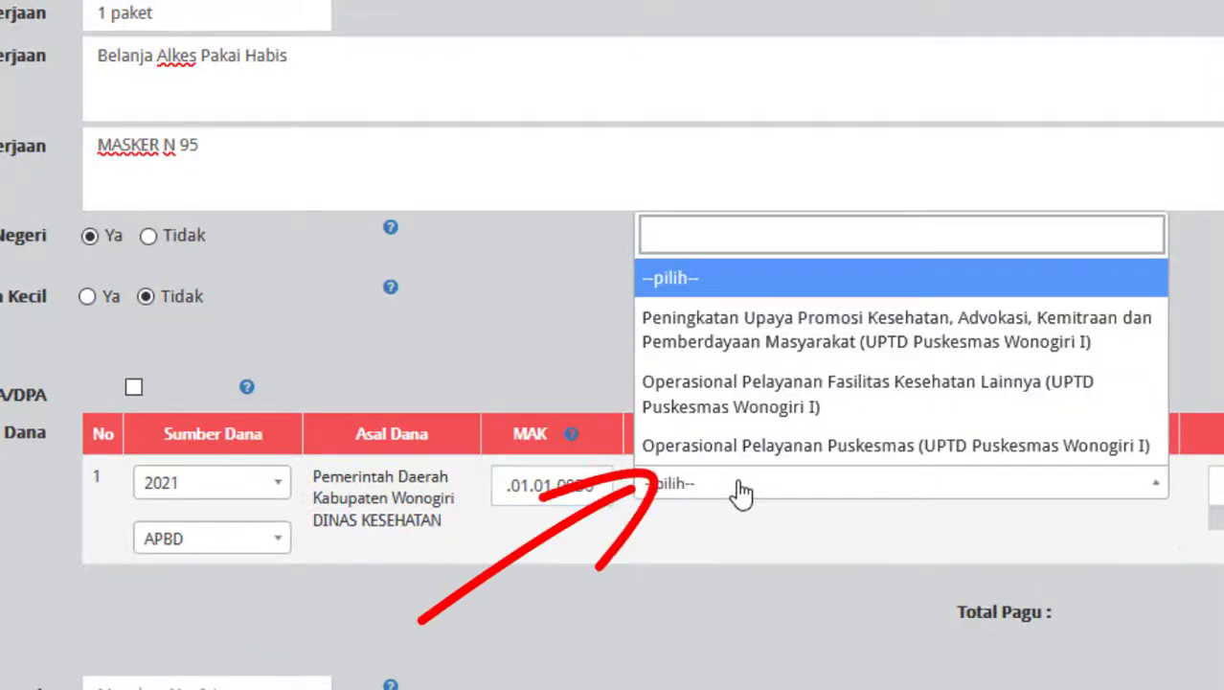
pyautogui.click(766, 369)
pyautogui.click(1219, 477)
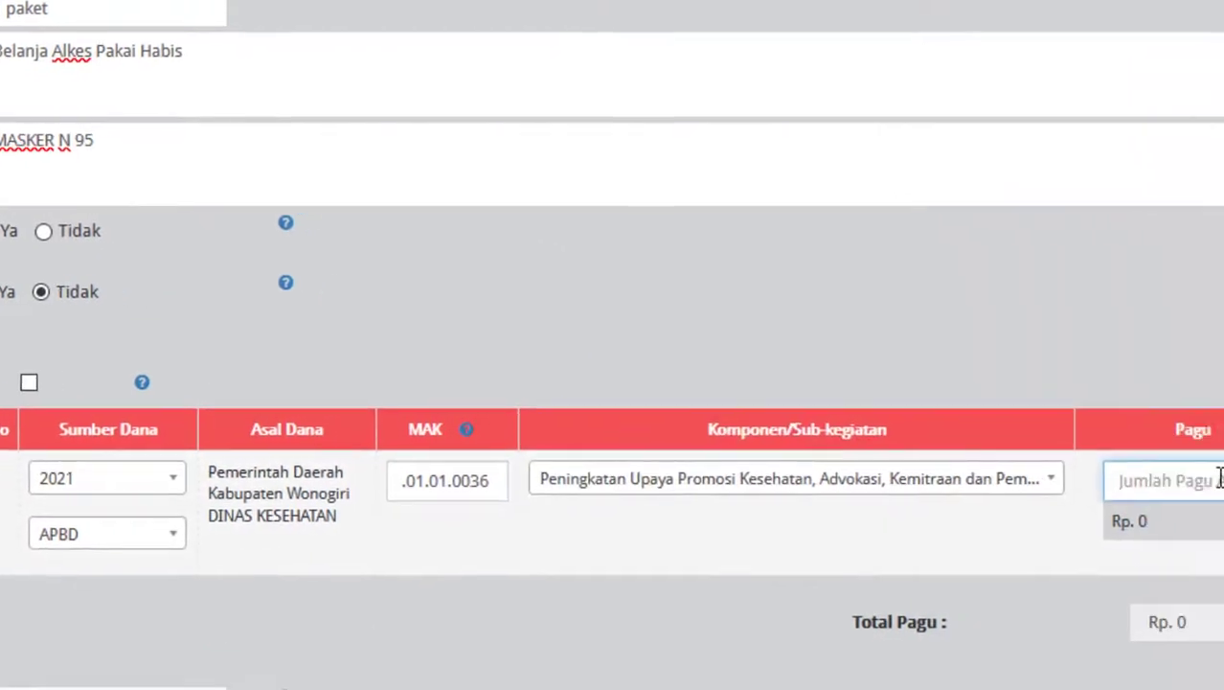
pyautogui.write('1.445000')
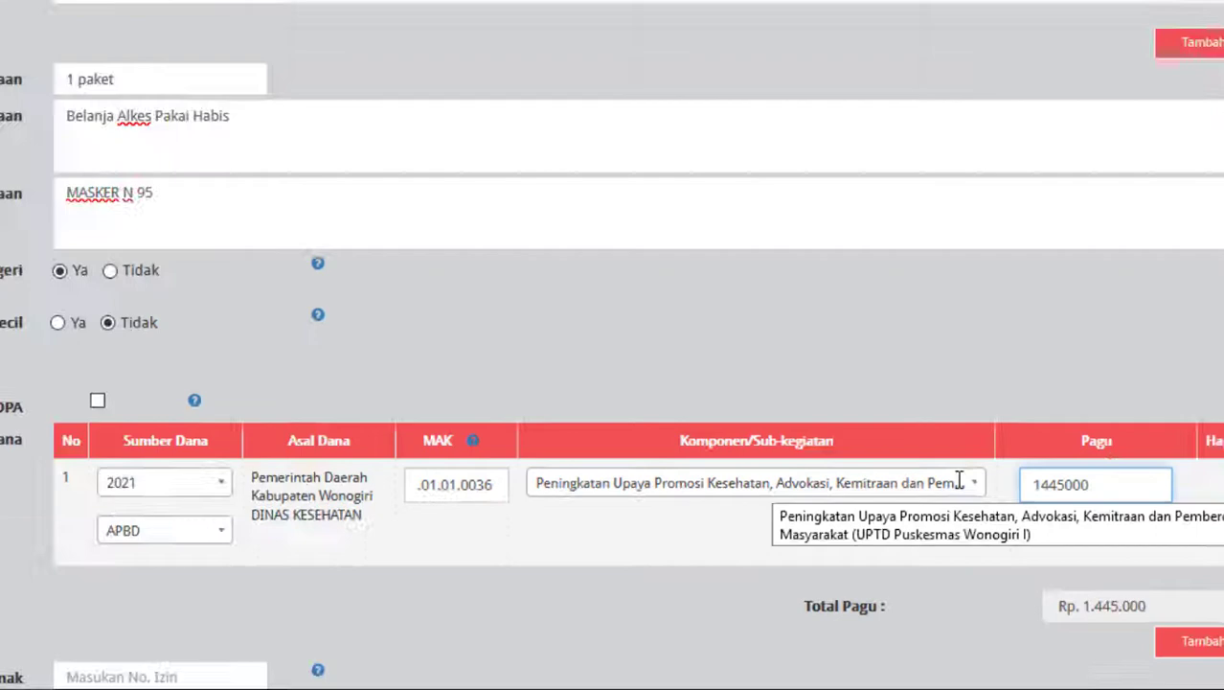
pyautogui.scroll(-3, 645, 371)
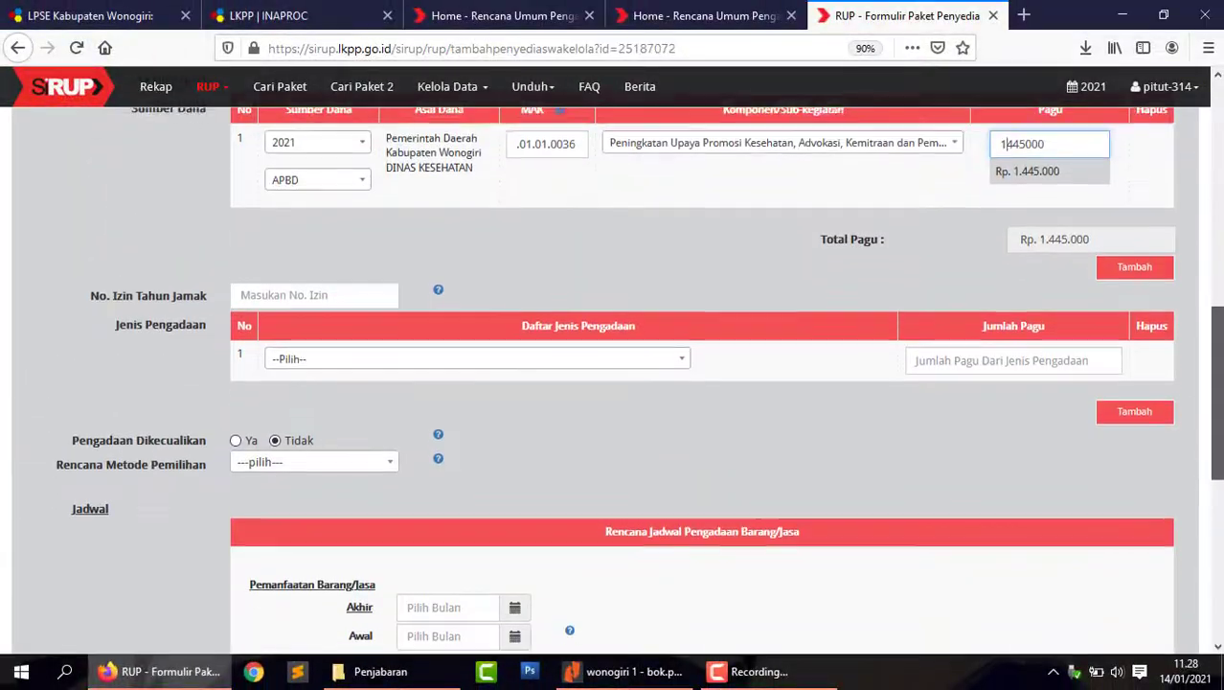
# Step: Set the procurement type to Barang and the selection method to Pengadaan Langsung
pyautogui.click(637, 369)
pyautogui.click(663, 395)
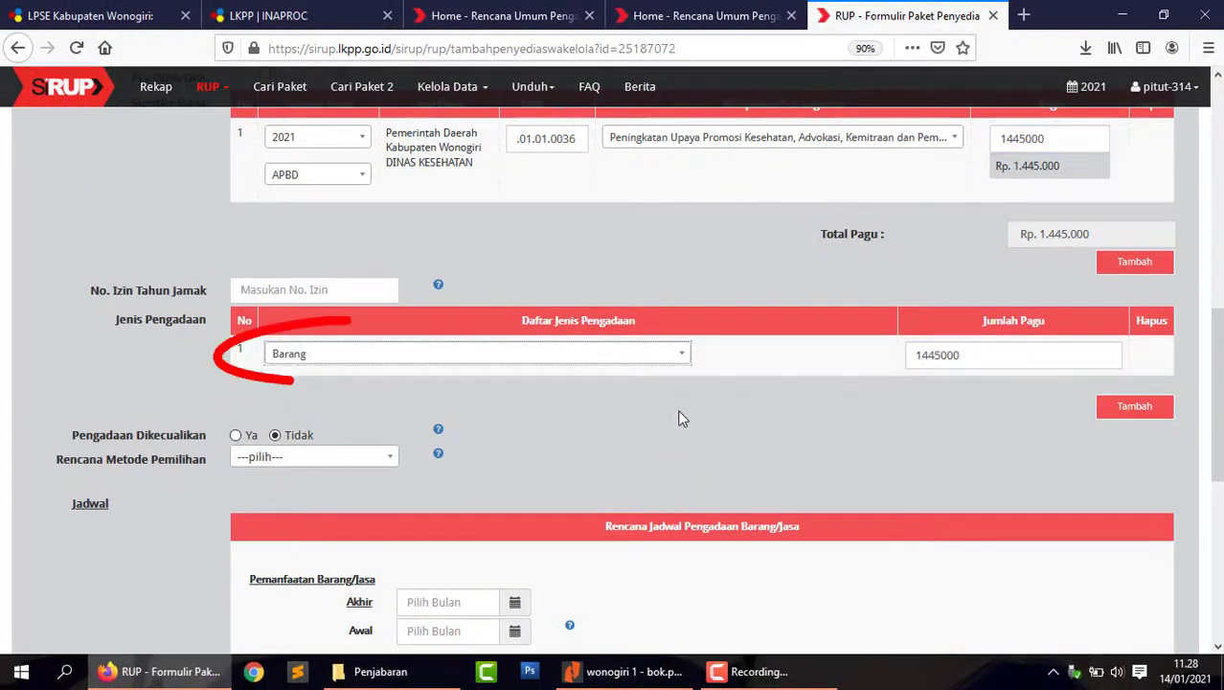
pyautogui.click(329, 460)
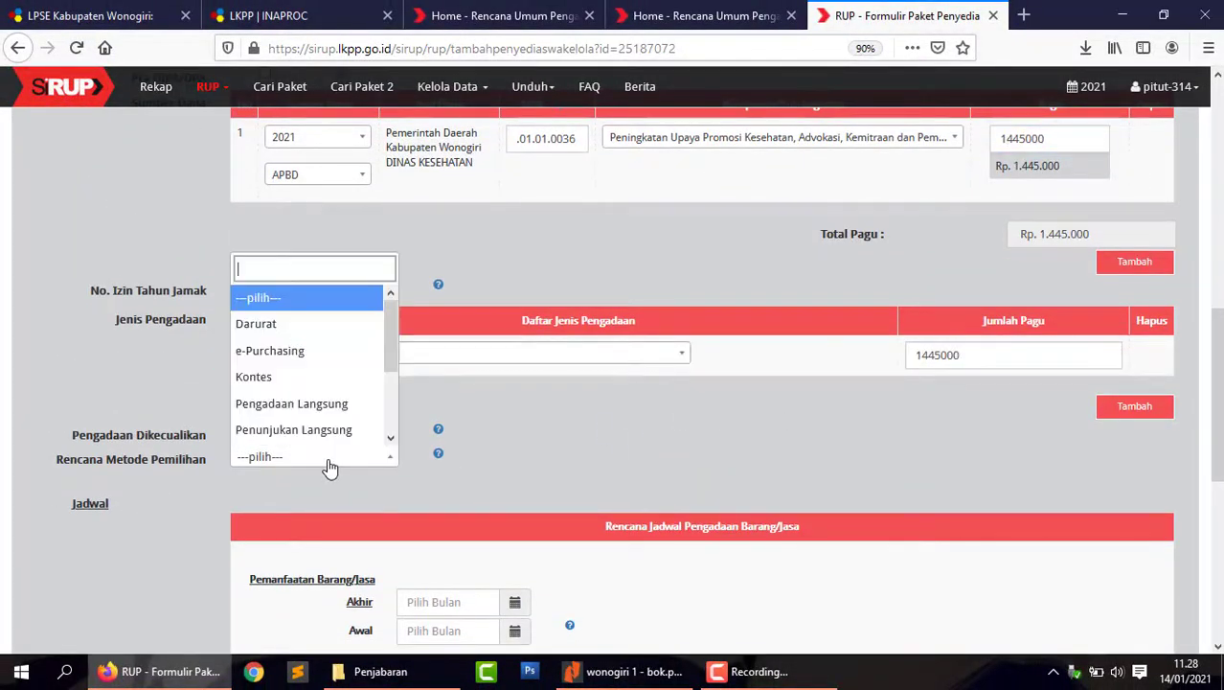
pyautogui.click(328, 405)
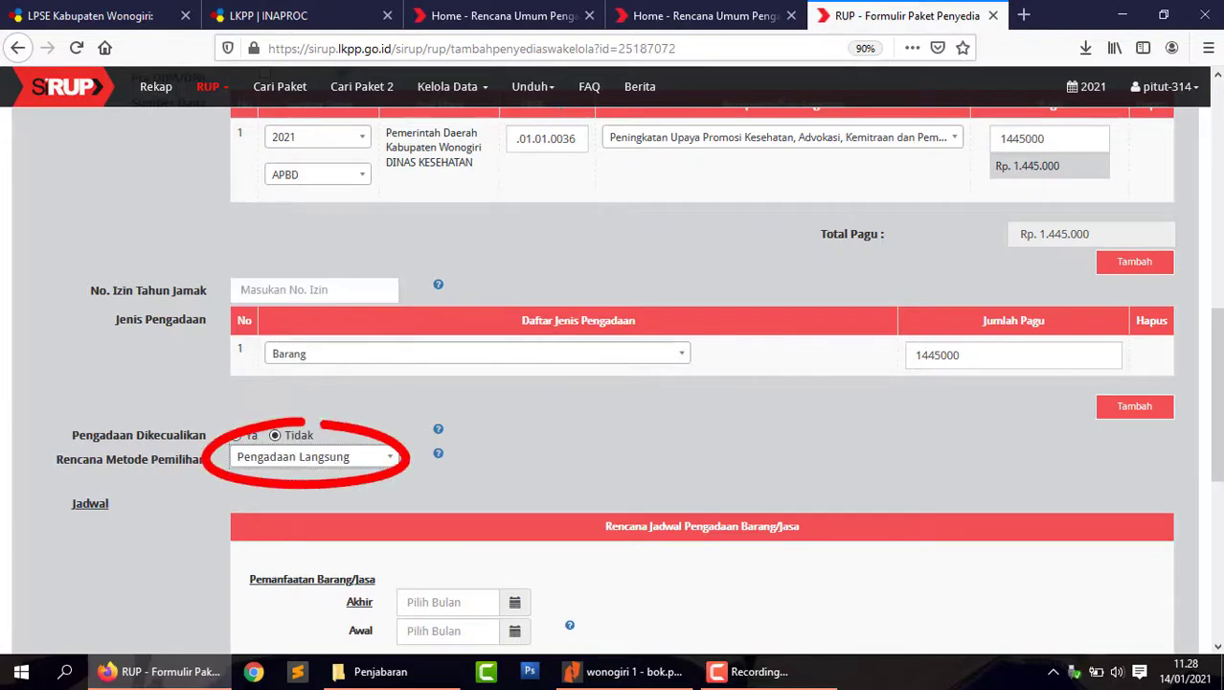
# Step: Schedule goods usage from January 2021 to December 2021
pyautogui.scroll(-1, 1216, 402)
pyautogui.scroll(-3, 593, 326)
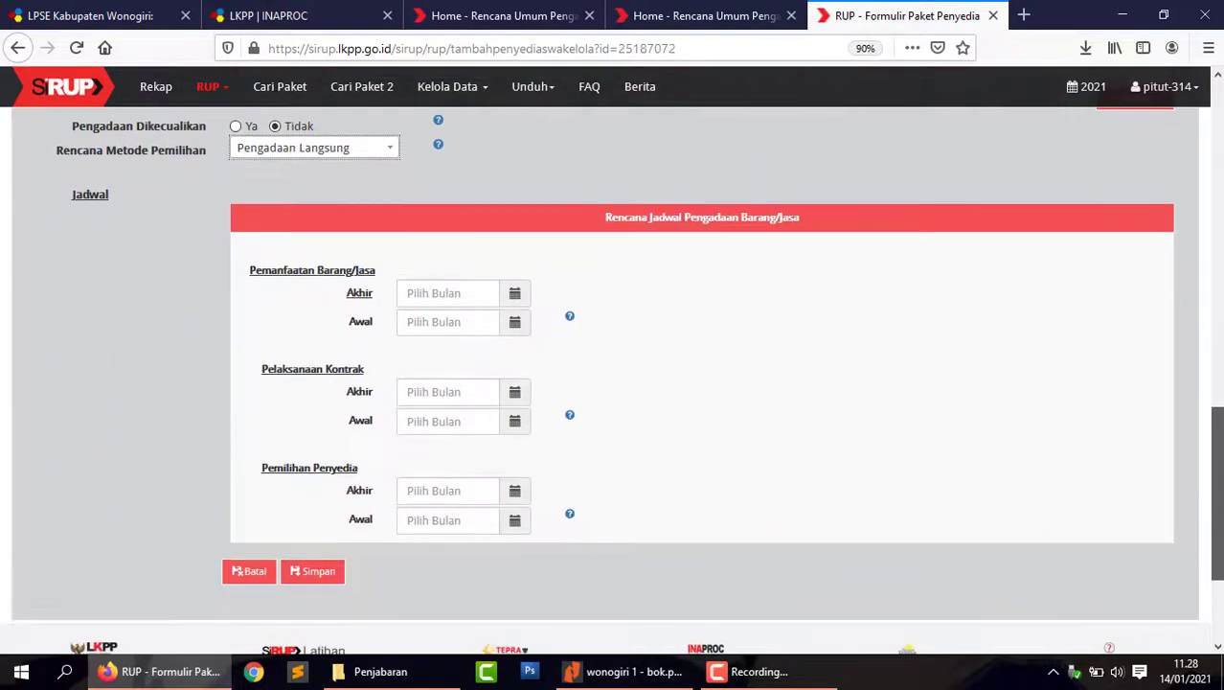
pyautogui.click(515, 297)
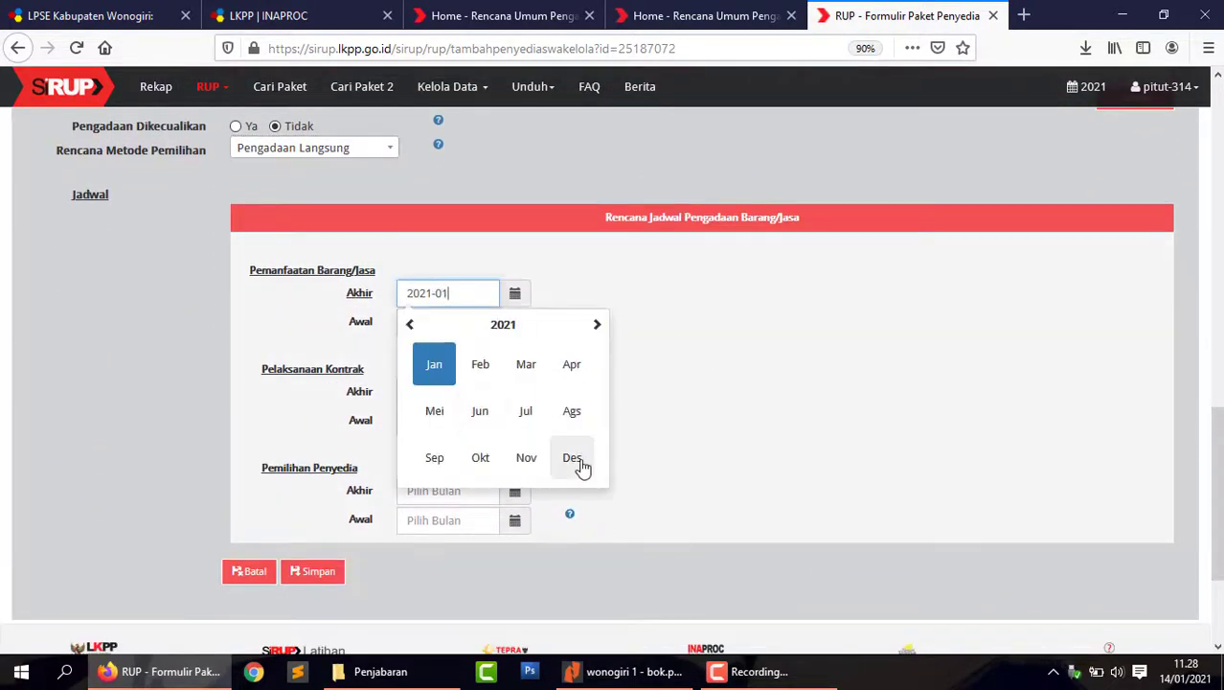
pyautogui.click(577, 460)
pyautogui.click(515, 323)
pyautogui.click(514, 354)
pyautogui.click(479, 437)
# Step: Schedule contract execution from January 2021 to December 2021
pyautogui.click(435, 395)
pyautogui.click(516, 395)
pyautogui.click(572, 555)
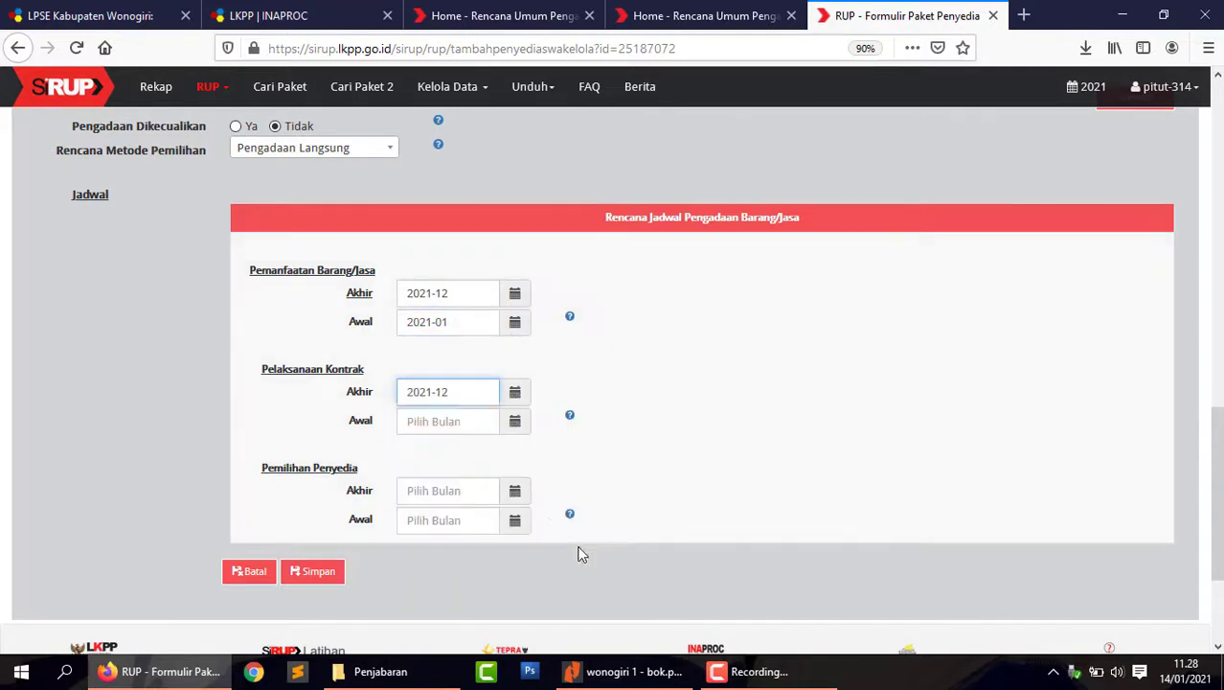
pyautogui.click(515, 430)
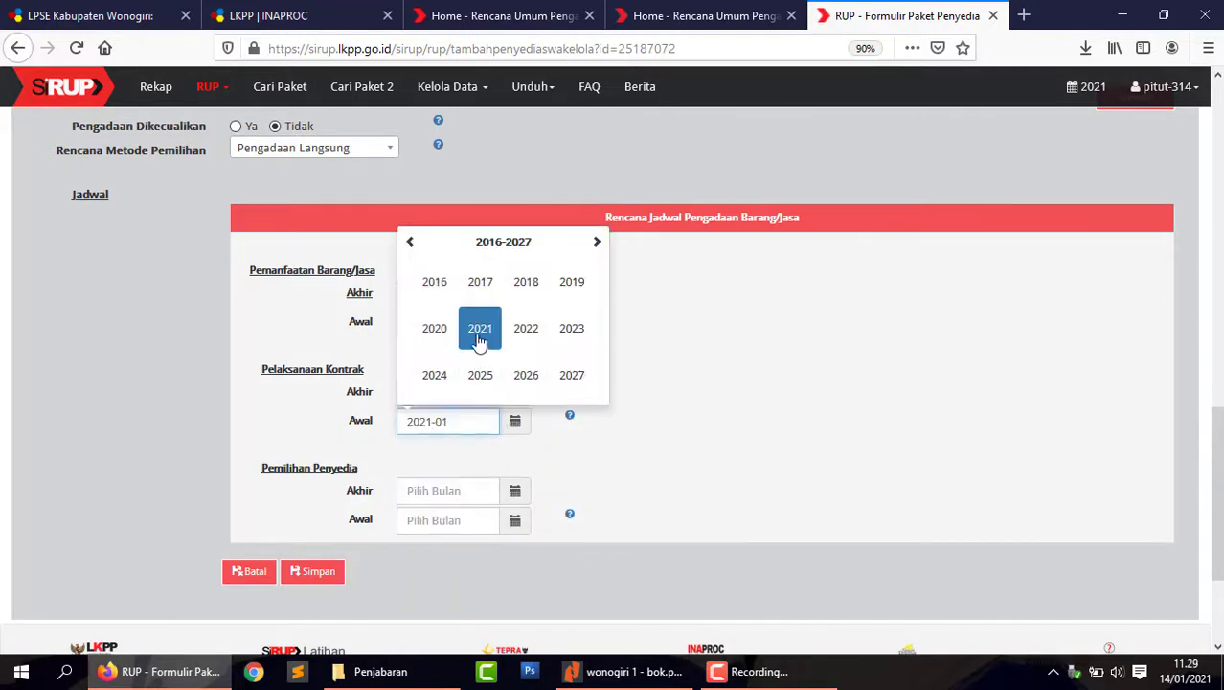
pyautogui.click(479, 328)
pyautogui.click(434, 282)
# Step: Set provider selection start and end to January 2021
pyautogui.click(514, 490)
pyautogui.click(479, 397)
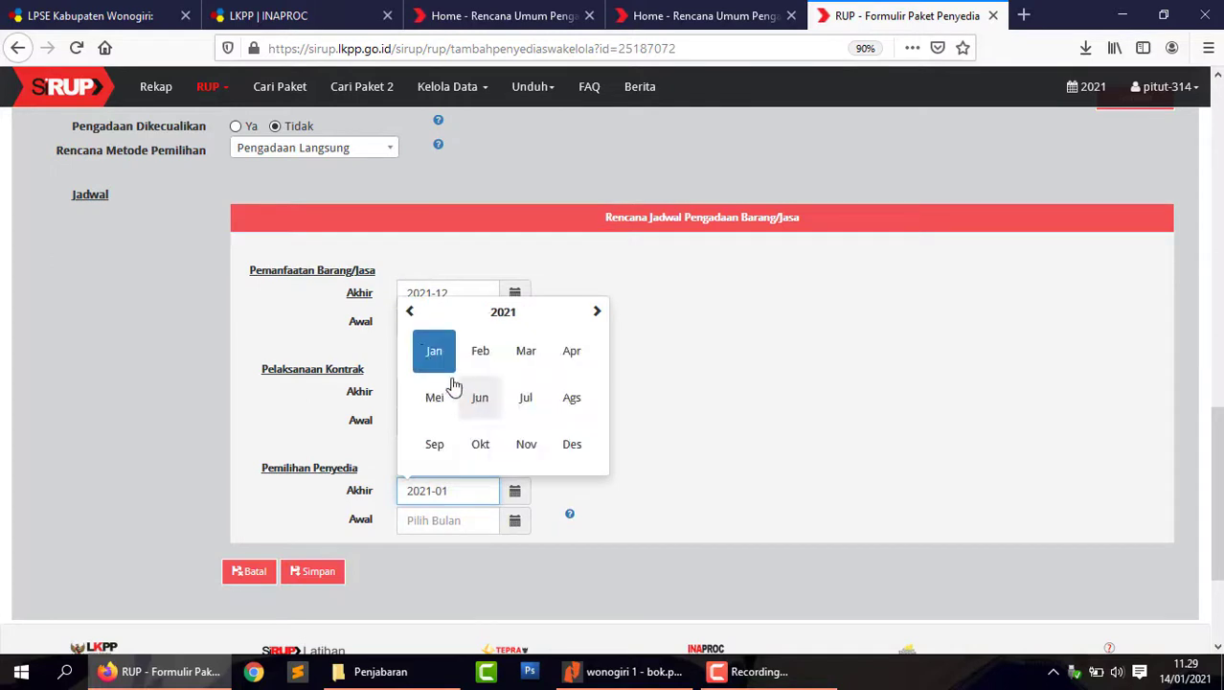
pyautogui.click(434, 351)
pyautogui.click(515, 520)
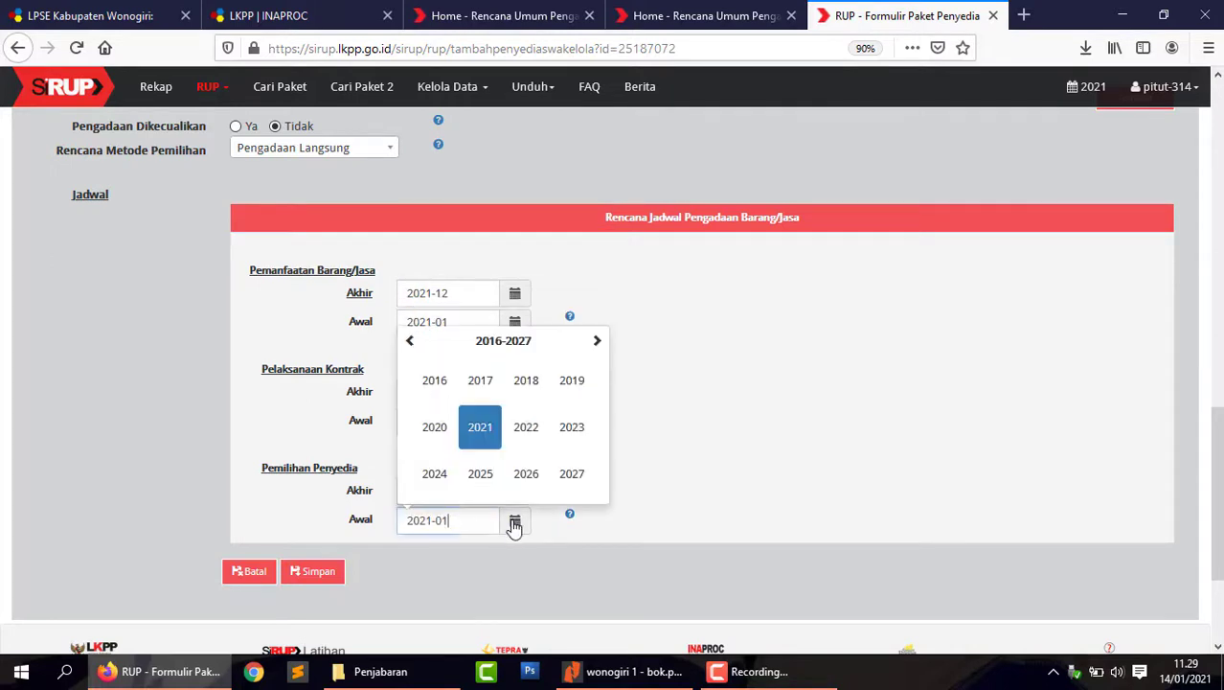
pyautogui.click(479, 426)
pyautogui.click(436, 388)
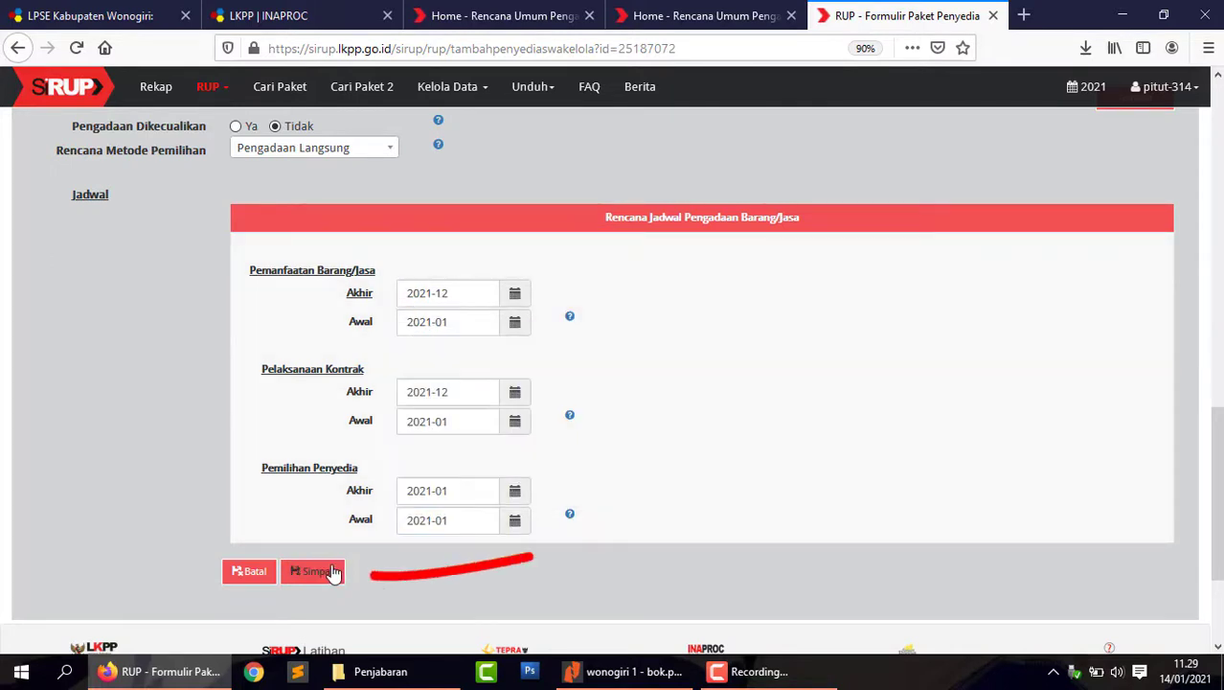
# Step: Save the package, then start a new one for 'Belanja Makanan dan Minuman Rapat'
pyautogui.click(332, 572)
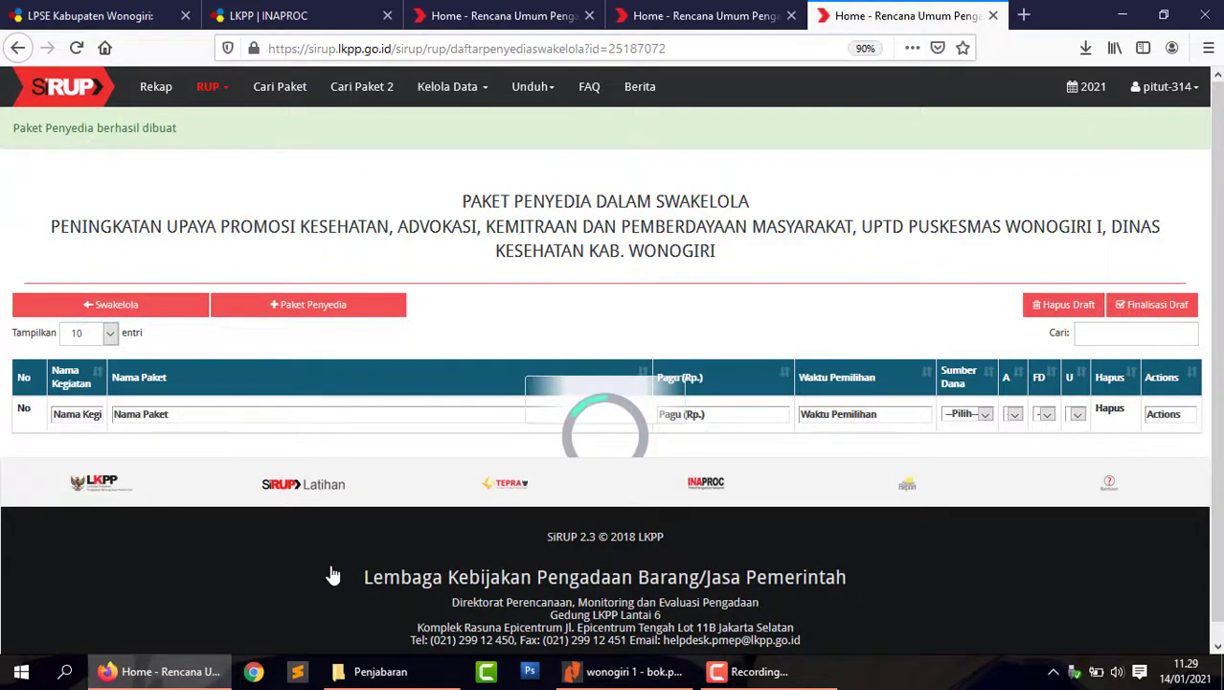
pyautogui.scroll(-3, 333, 574)
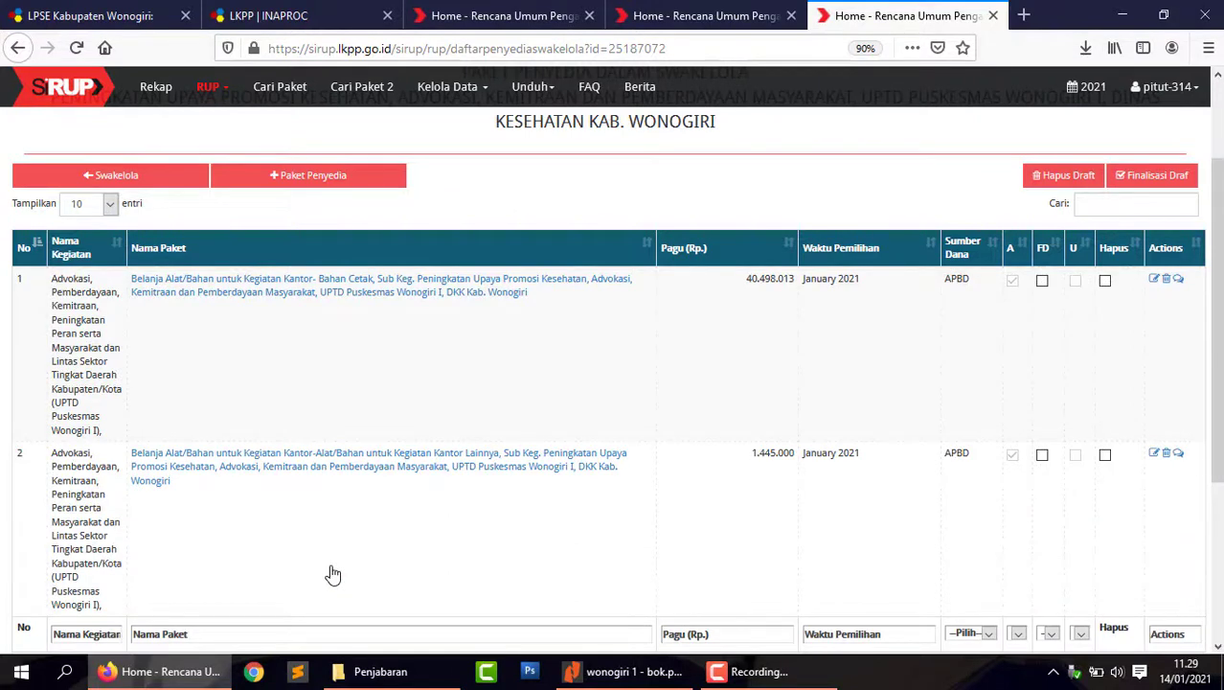
pyautogui.click(363, 183)
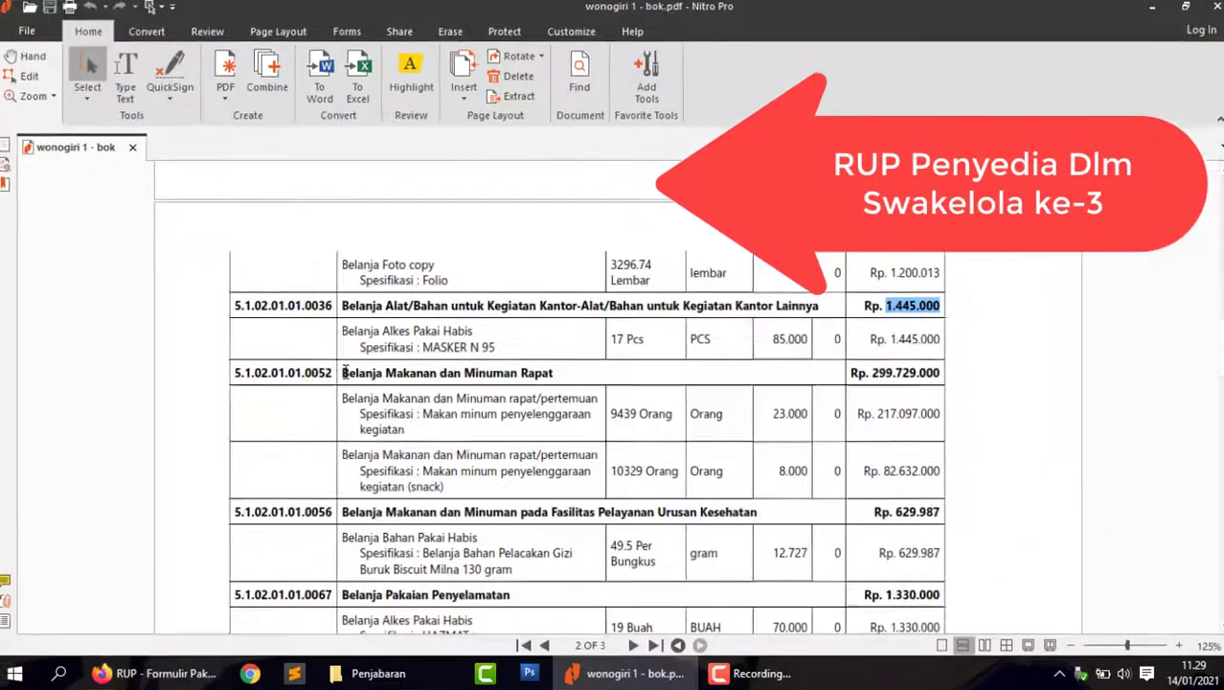
pyautogui.moveTo(260, 328); pyautogui.dragTo(479, 328)
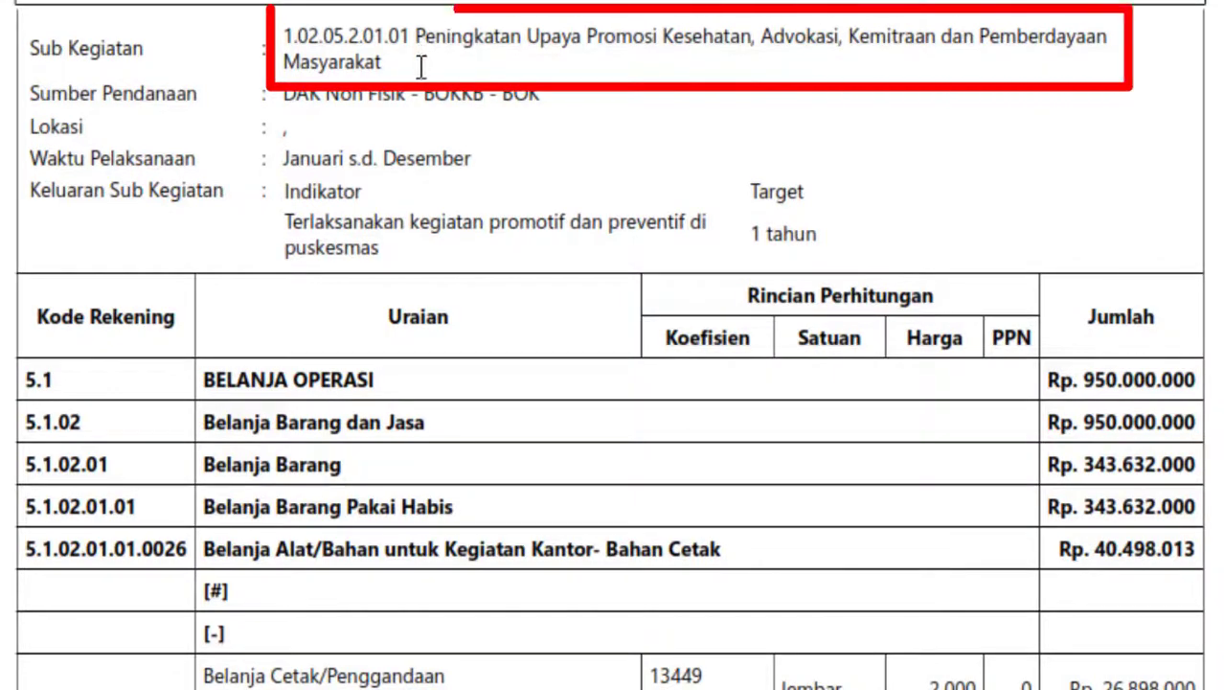
# Step: Name the package with the sub-activity, UPTD Puskesmas Wonogiri I and 'DKK Kab. Wonogiri'
pyautogui.moveTo(415, 36); pyautogui.dragTo(383, 63)
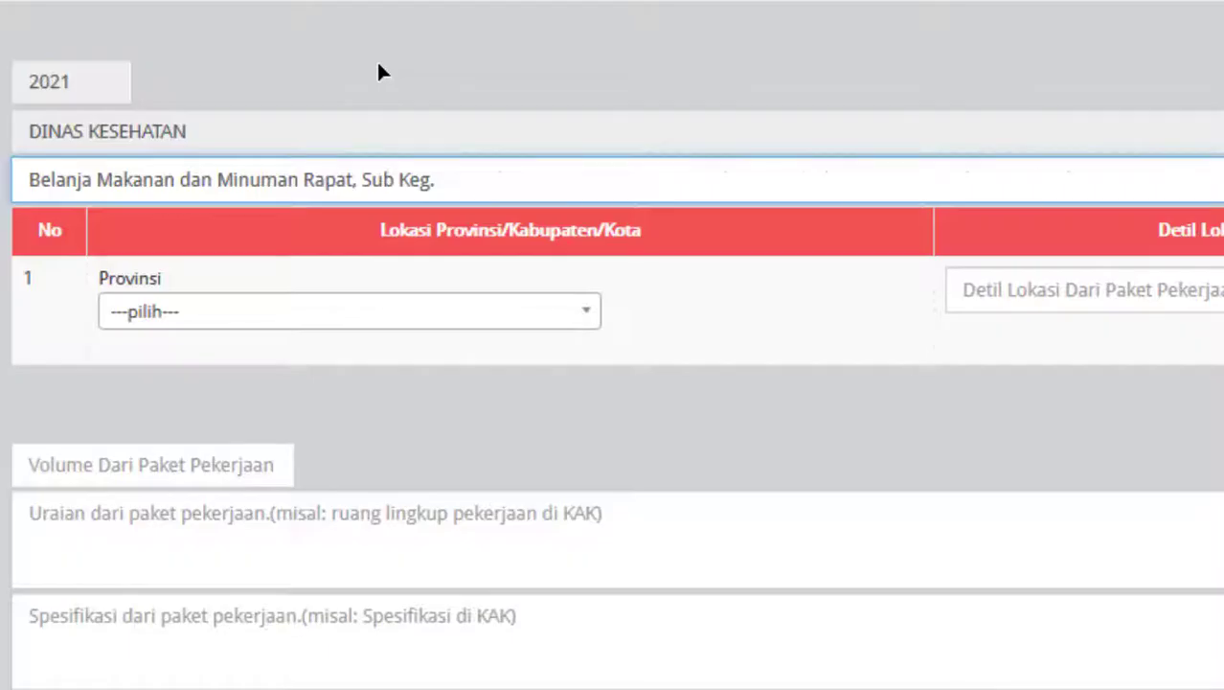
pyautogui.write('Peningkatan Upaya Promosi Kesehatan, Advokasi, Kemitraan dan Pemberdayaan Masyarakat')
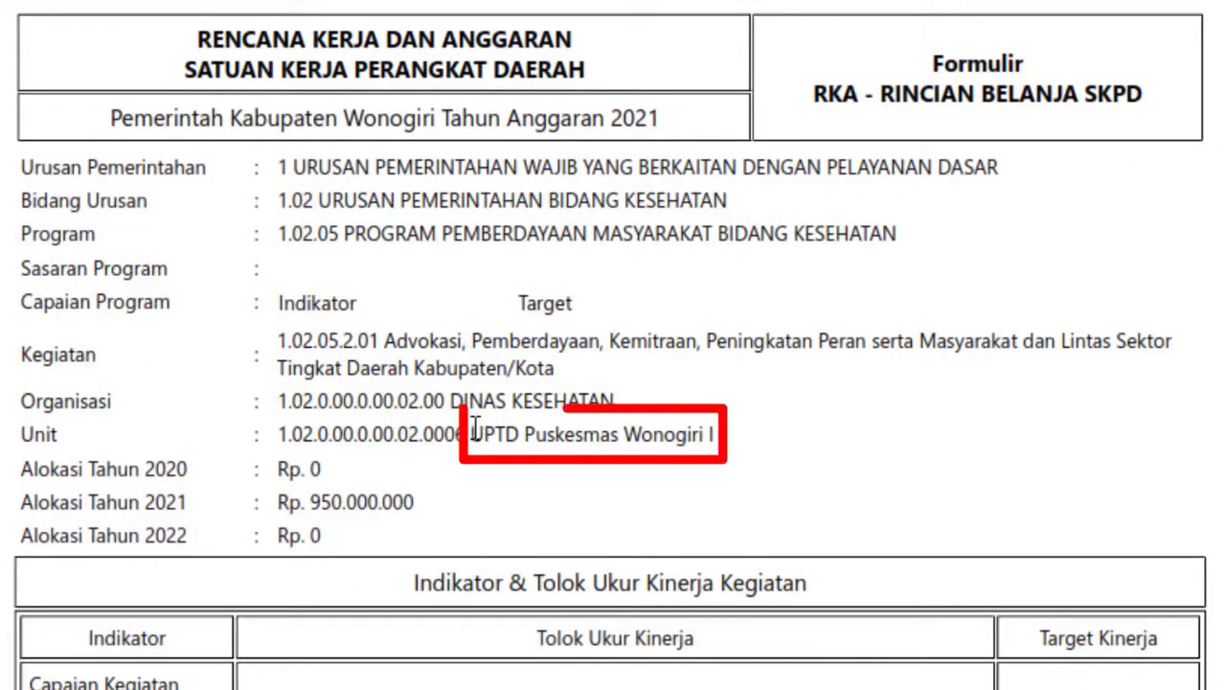
pyautogui.moveTo(469, 434); pyautogui.dragTo(715, 437)
pyautogui.hotkey('ctrl', 'c')
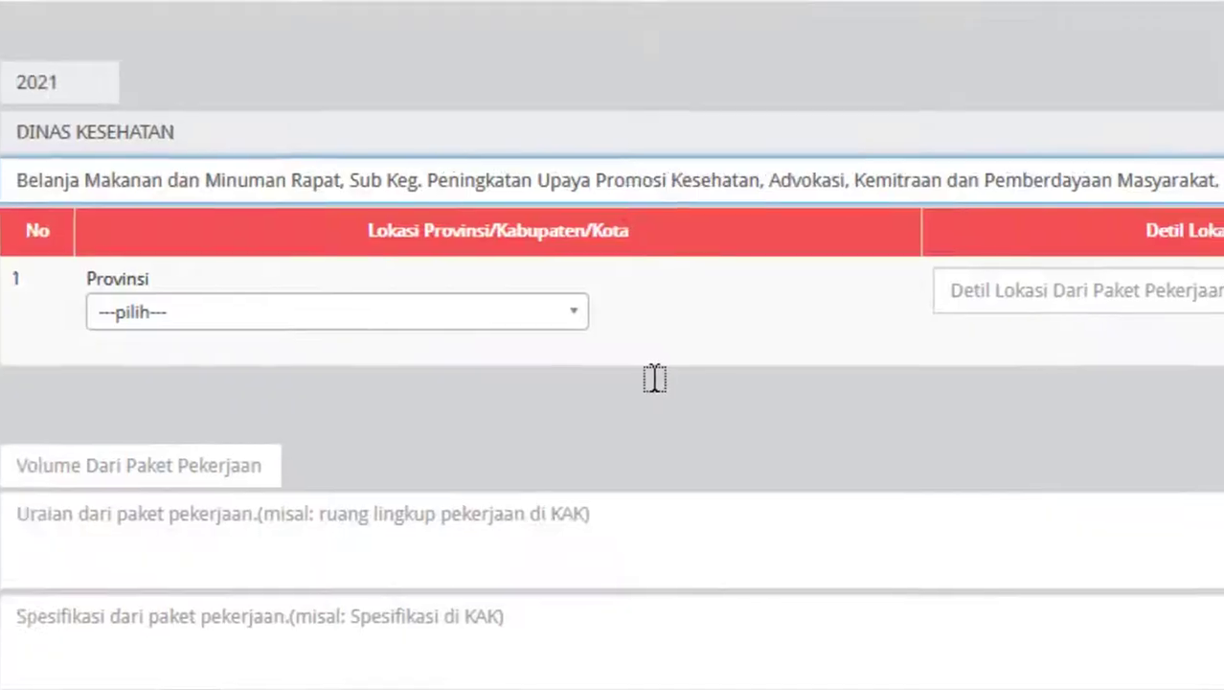
pyautogui.write(',')
pyautogui.hotkey('ctrl', 'v')
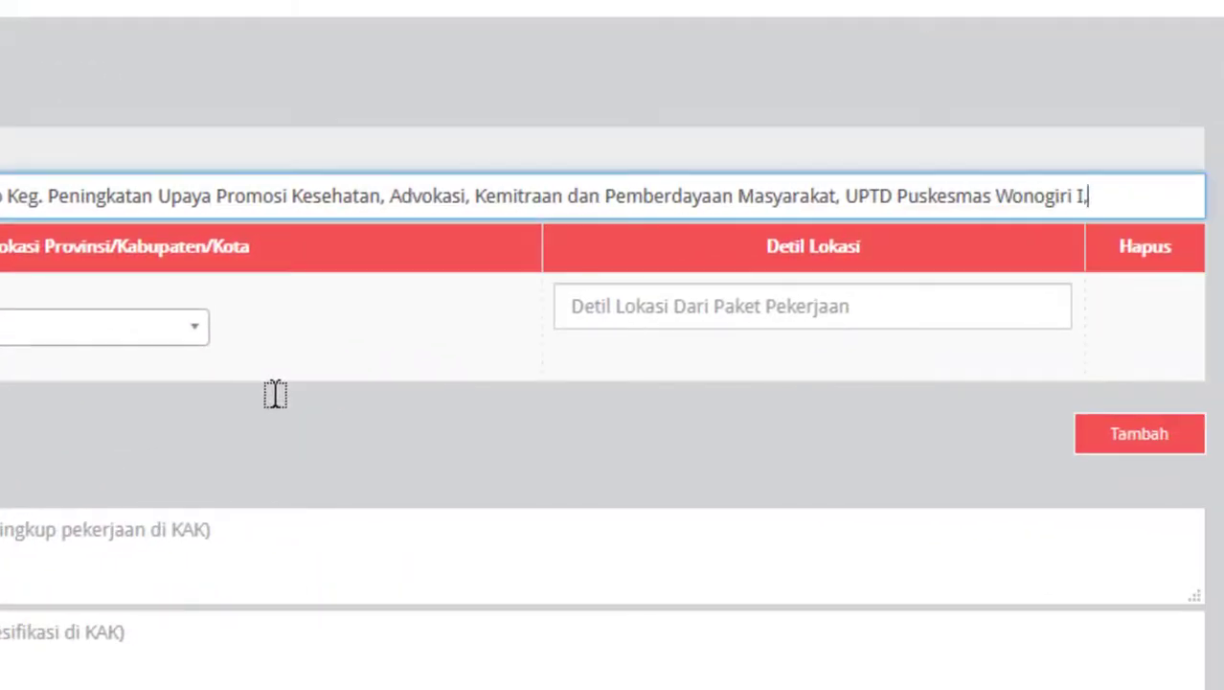
pyautogui.write(', DKK Kab')
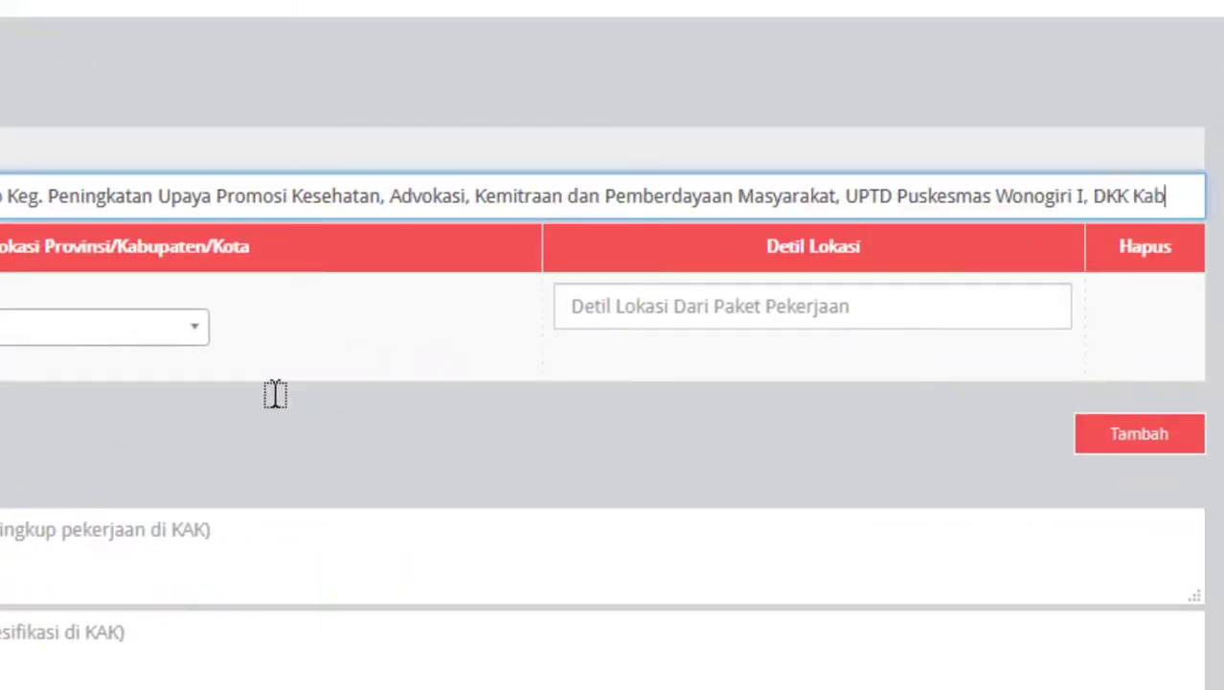
pyautogui.write('. Wonogiri')
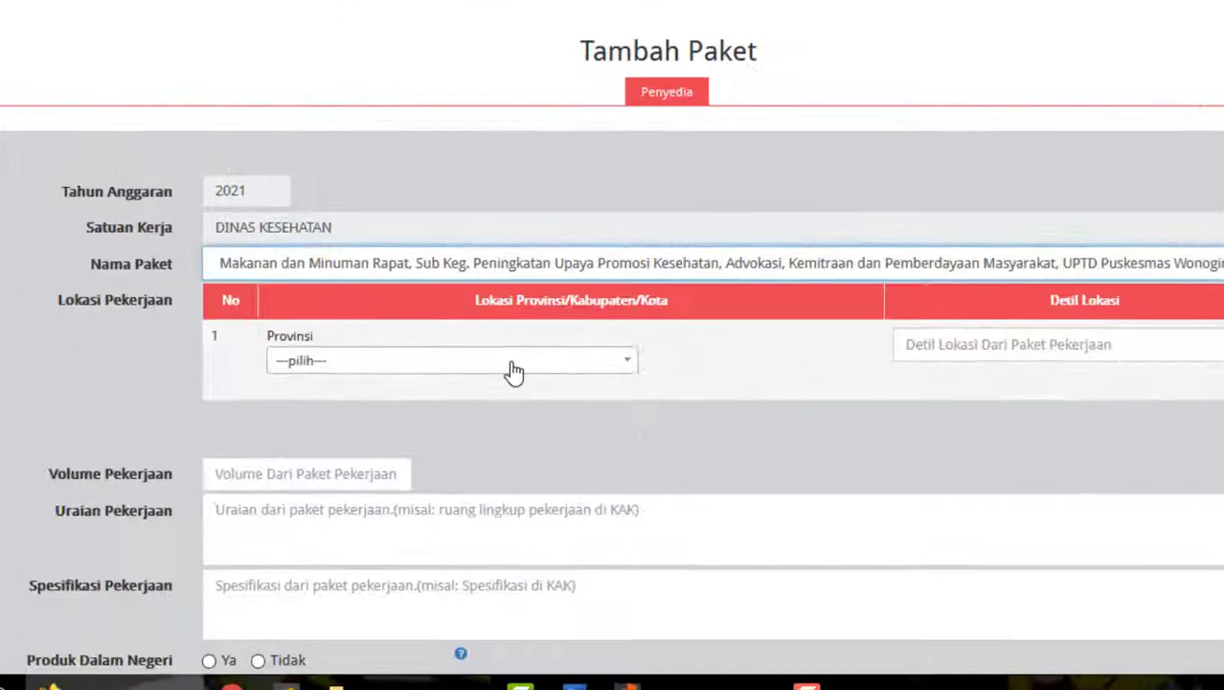
# Step: Set location to Jawa Tengah, Wonogiri (Kab.), with detail UPTD Puskesmas Wonogiri I
pyautogui.click(44, 331)
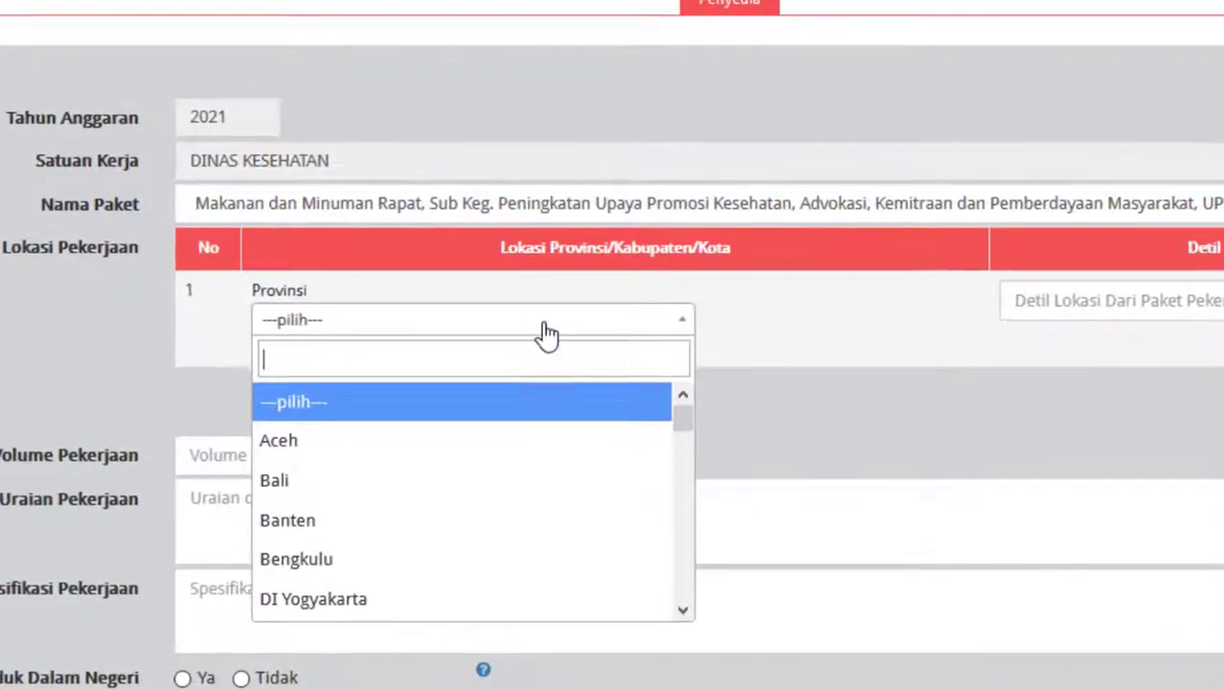
pyautogui.write('jawa')
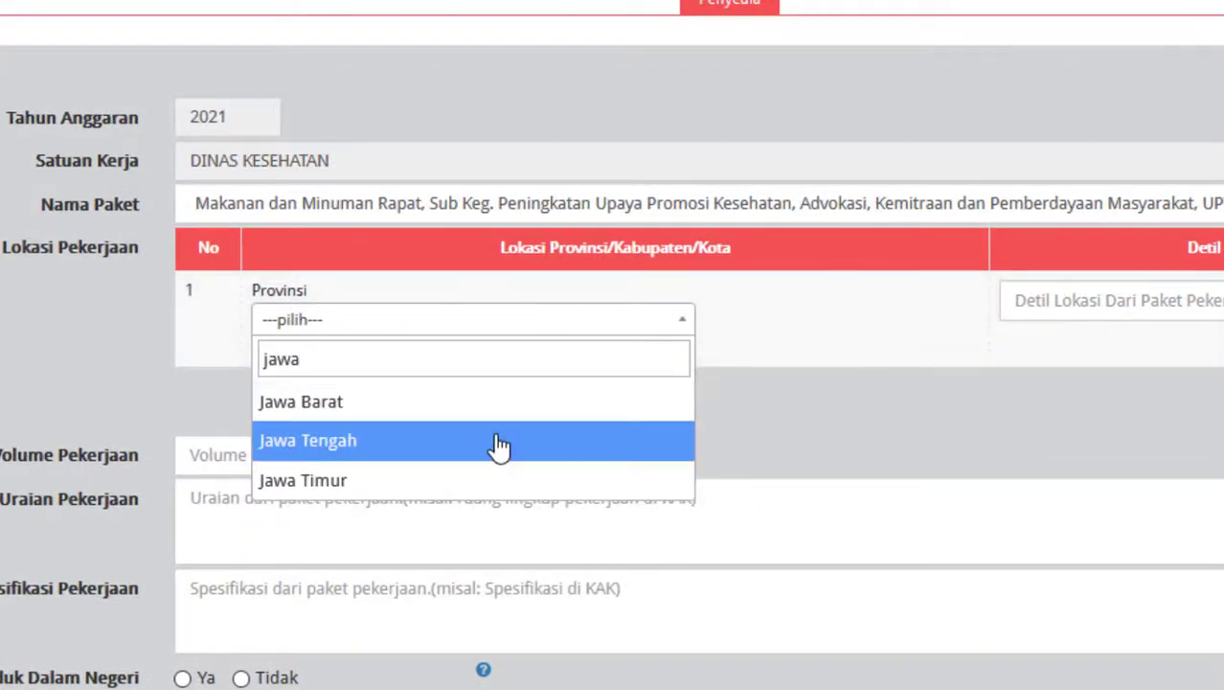
pyautogui.click(498, 446)
pyautogui.click(495, 403)
pyautogui.write('wono')
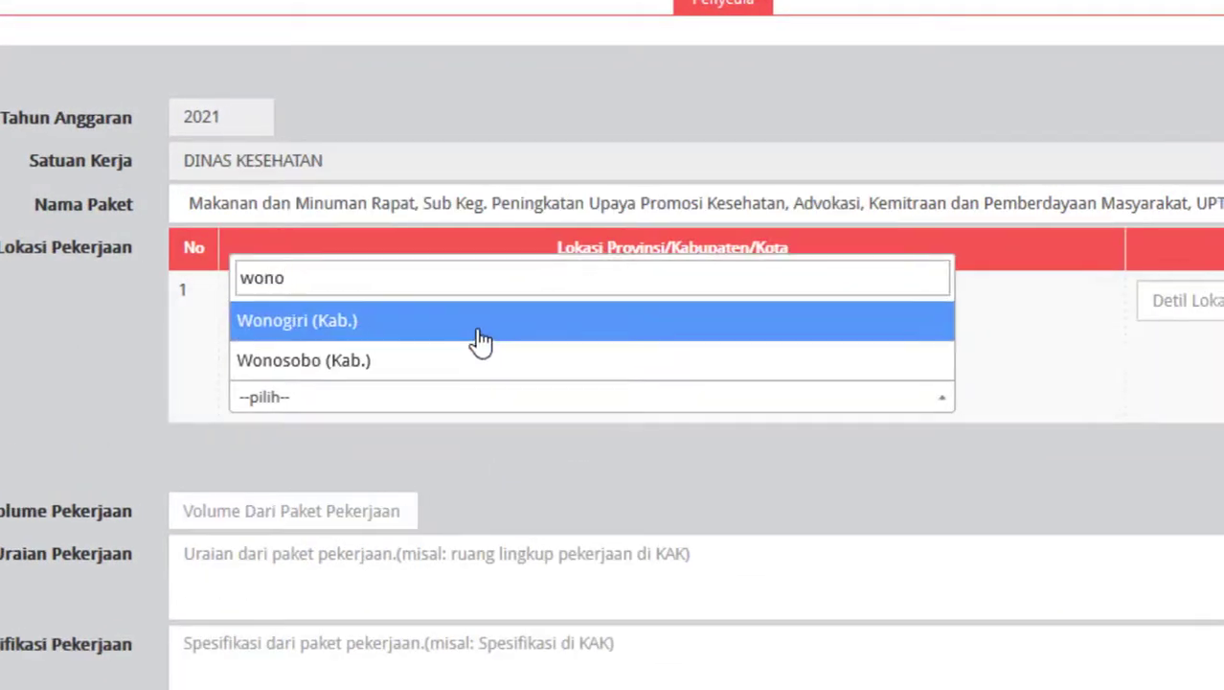
pyautogui.click(481, 321)
pyautogui.click(1016, 295)
pyautogui.hotkey('ctrl', 'v')
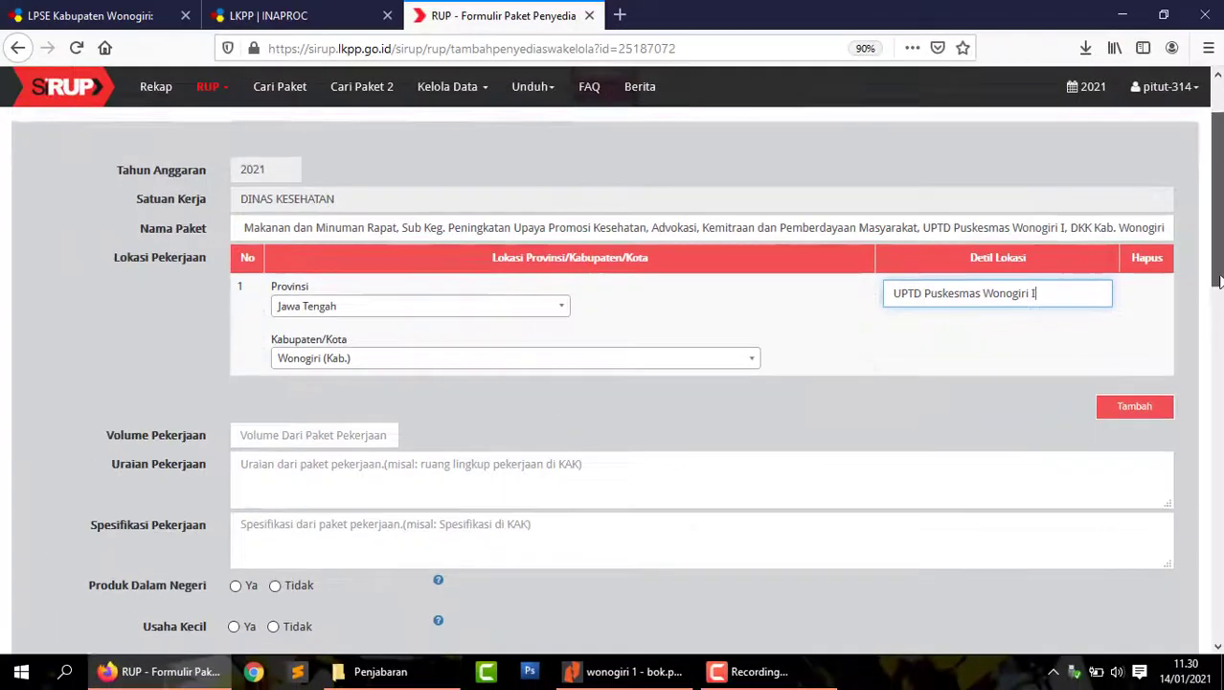
pyautogui.scroll(-1, 613, 383)
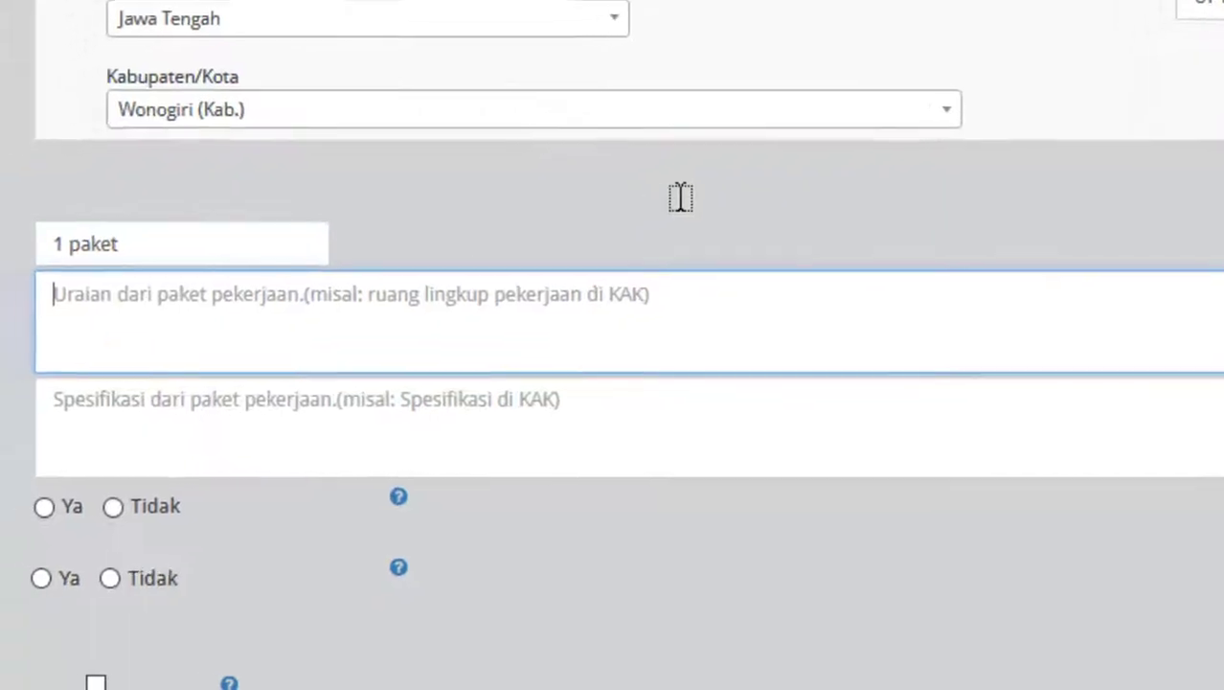
# Step: Enter description 'Belanja Makanan dan Minuman rapat/pertemuan', specification '1. Makan minum penyelenggaraan kegiatan', and mark domestic product
pyautogui.write('Belanja Makanan dan Minuman rapat/pertemuan')
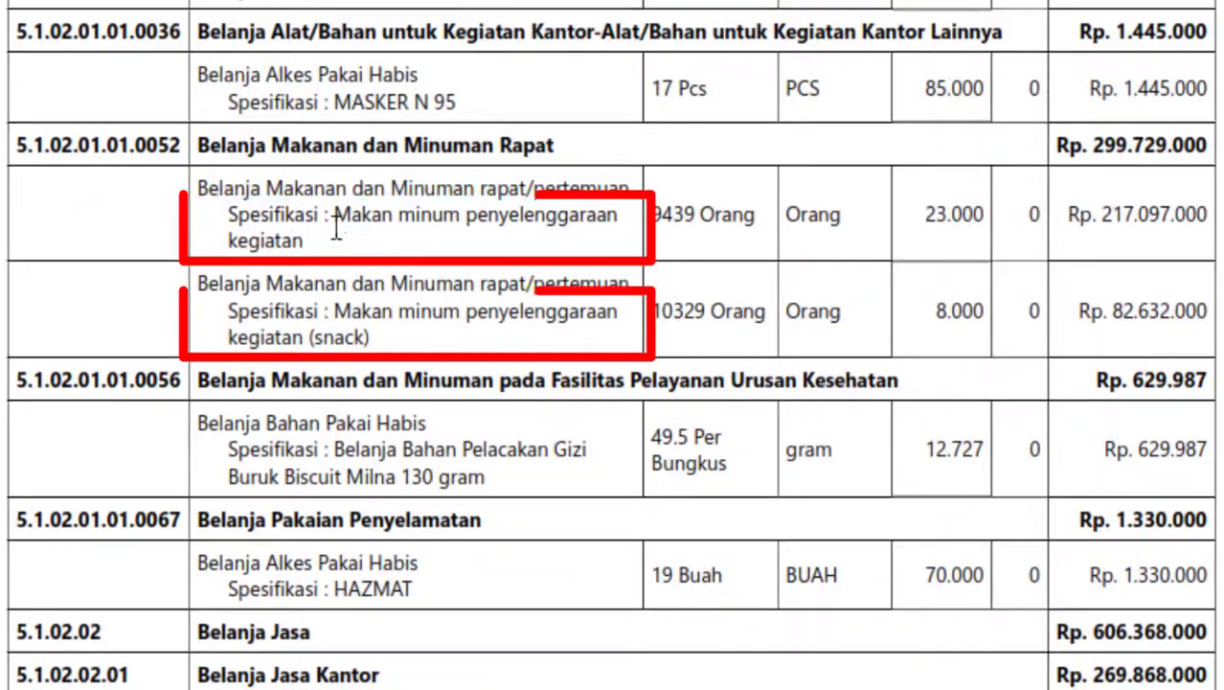
pyautogui.moveTo(335, 230); pyautogui.dragTo(304, 242)
pyautogui.hotkey('ctrl', 'c')
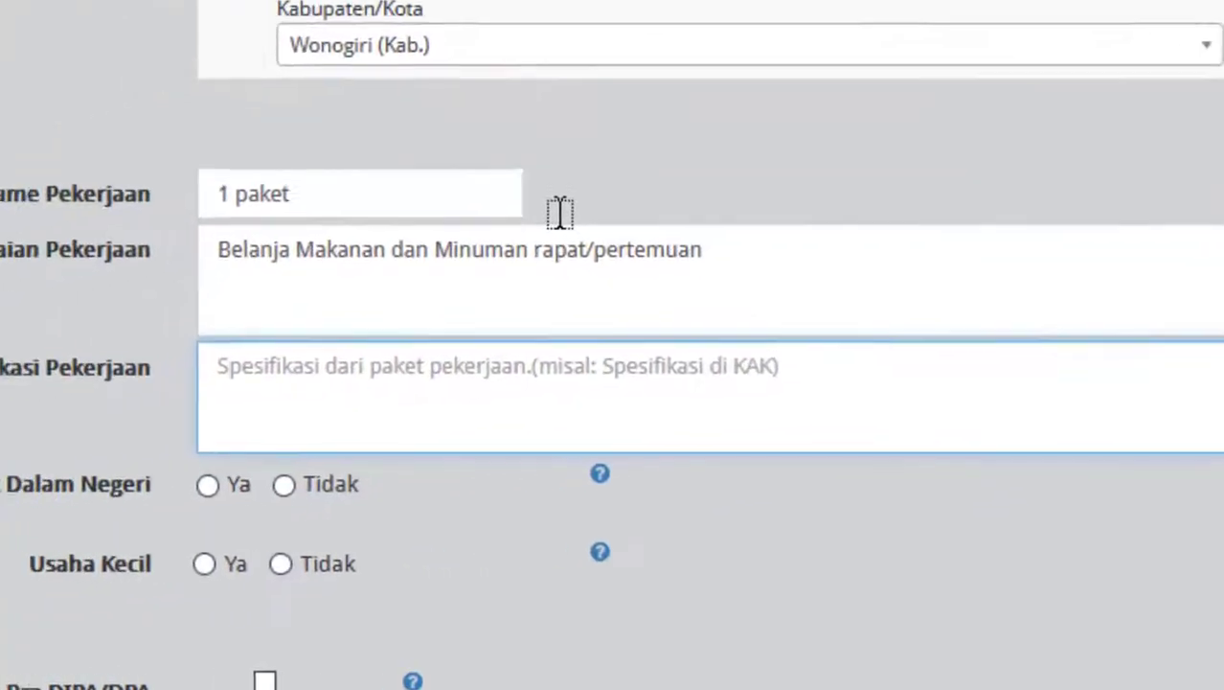
pyautogui.write('1.')
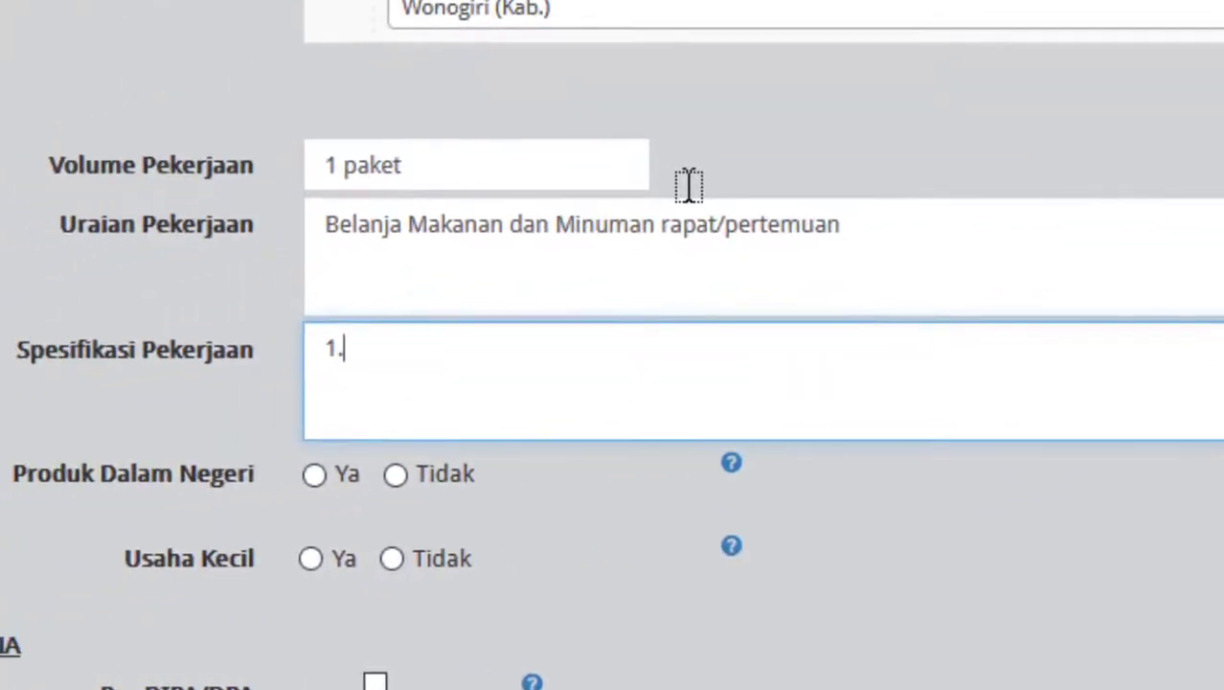
pyautogui.hotkey('ctrl', 'v')
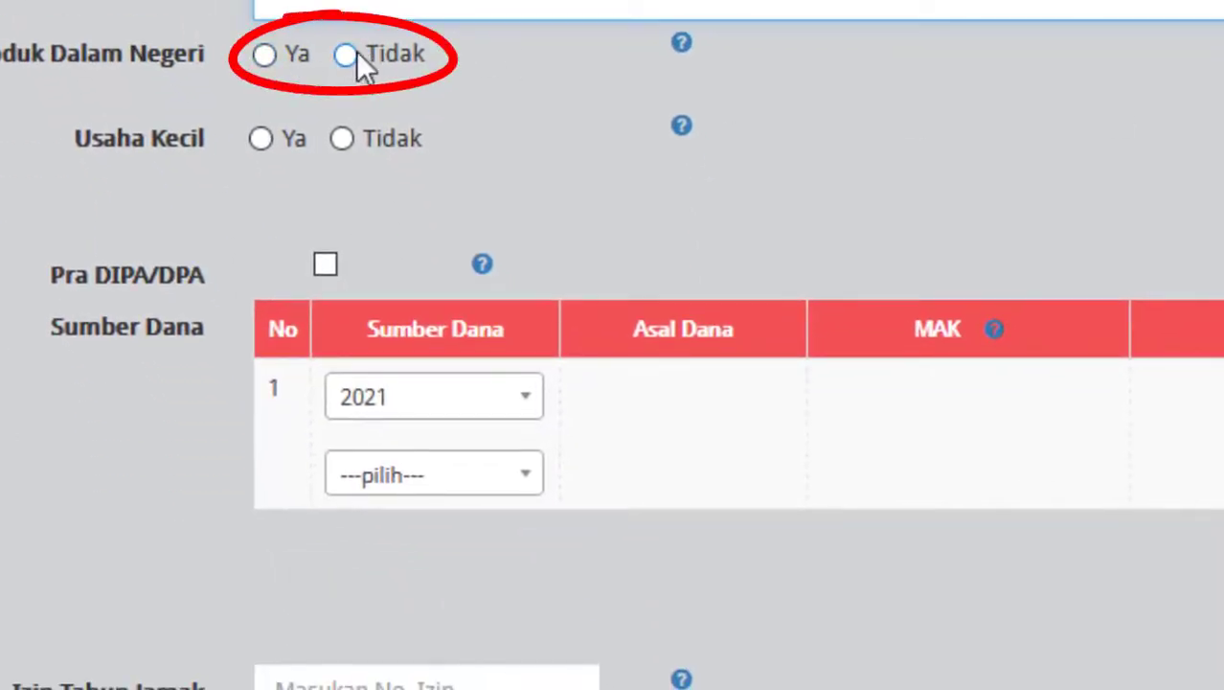
pyautogui.click(273, 50)
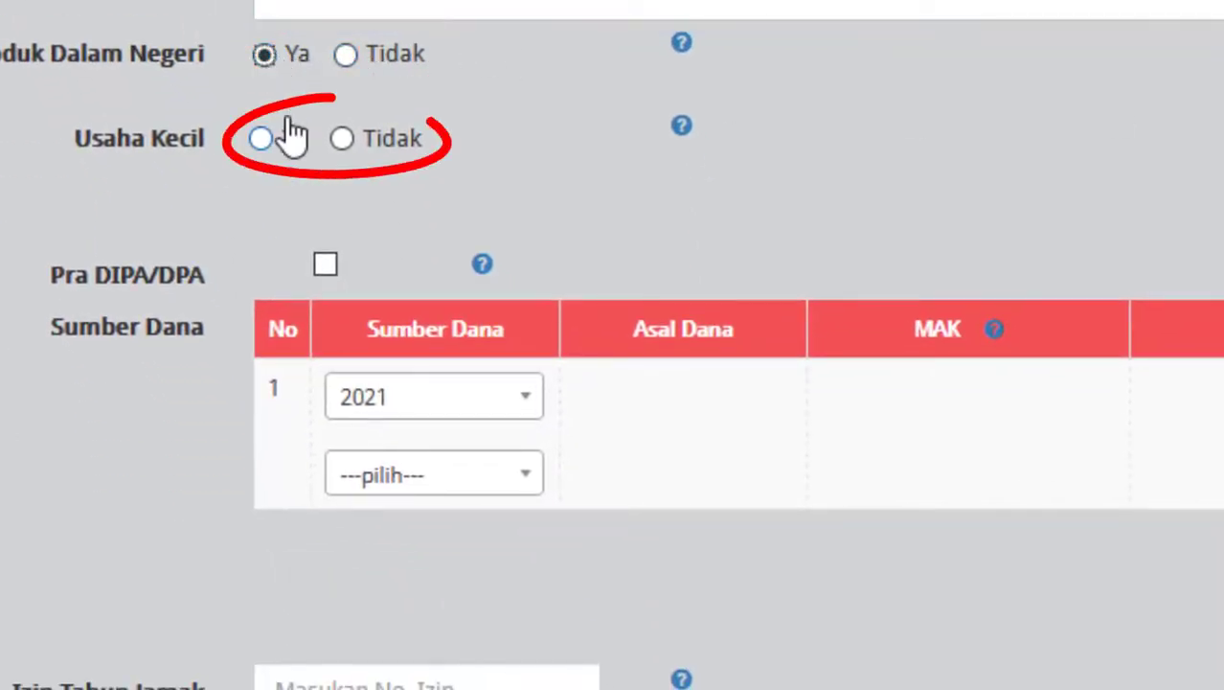
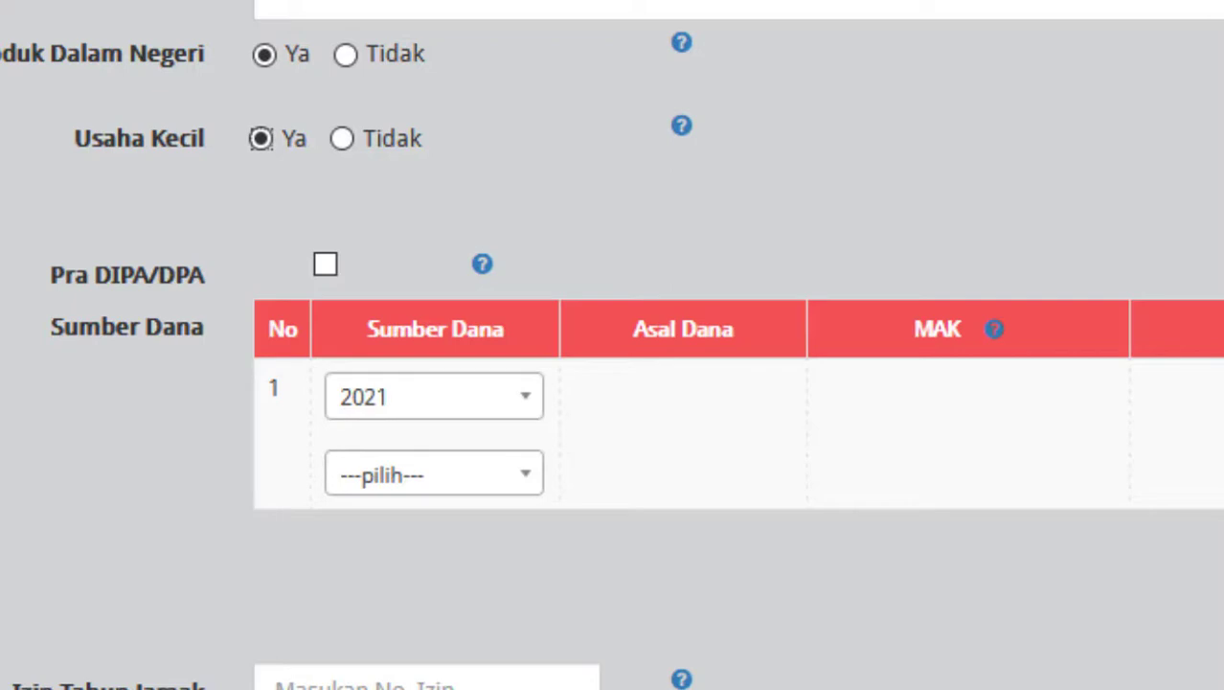
# Step: Fund the package from APBD and build the MAK from the activity code plus account 5.1.02.01.01.0052
pyautogui.click(496, 484)
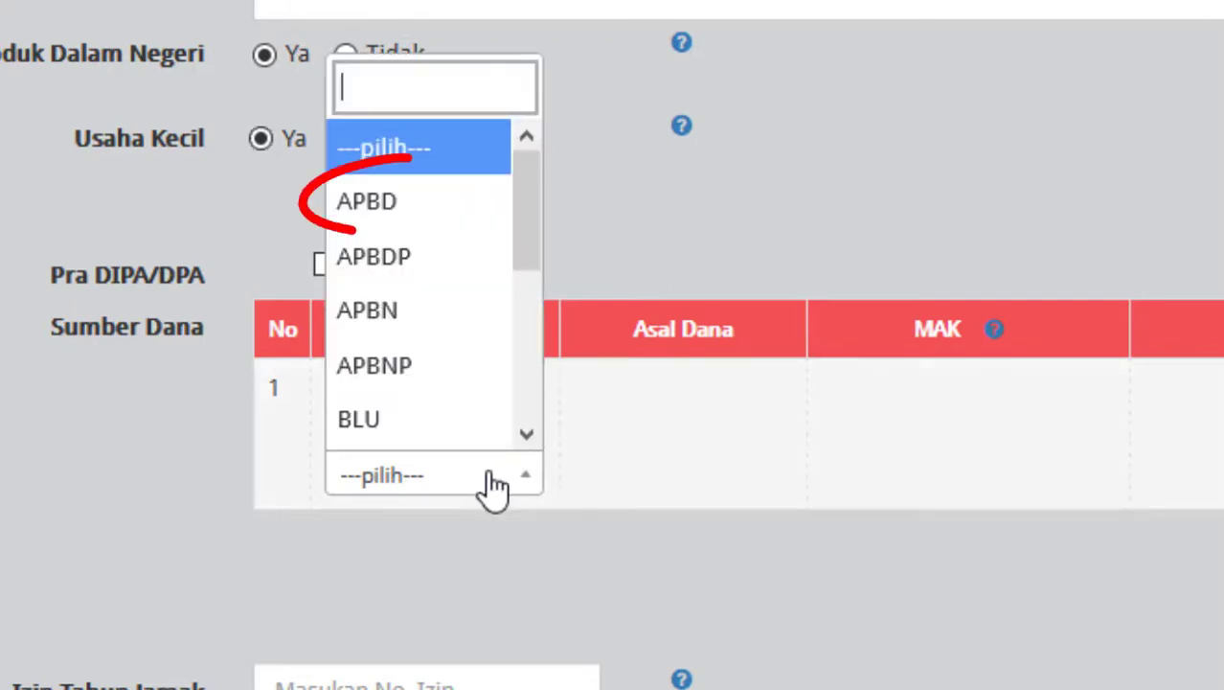
pyautogui.click(430, 196)
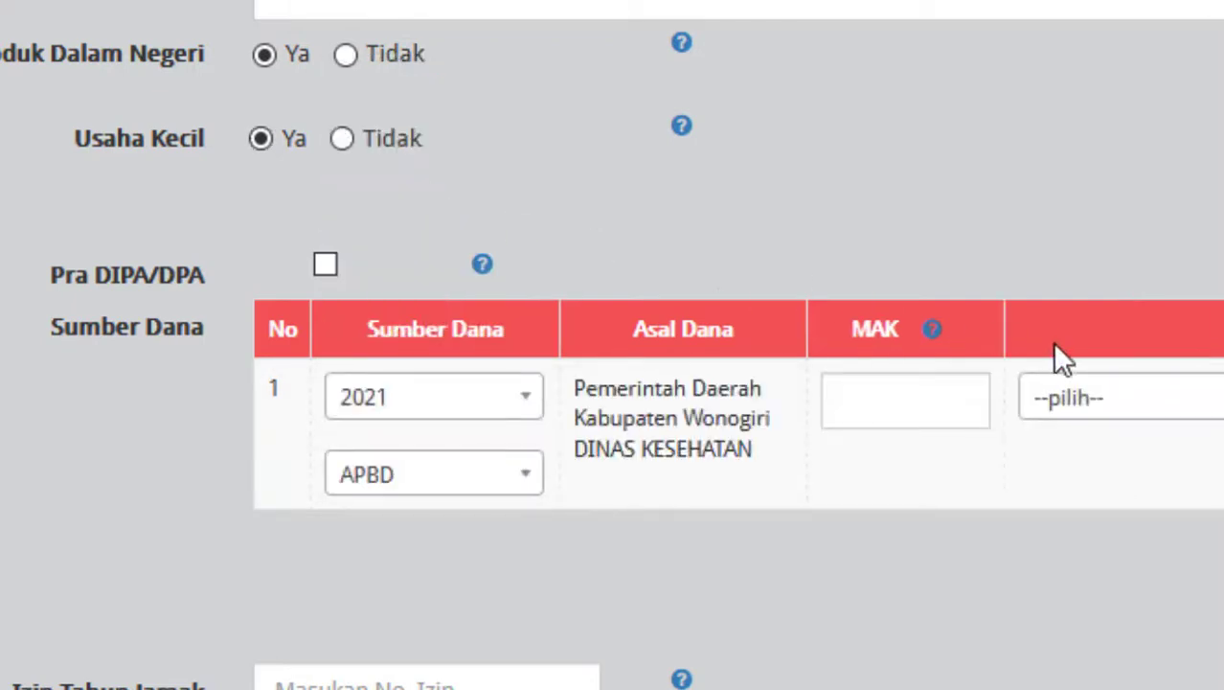
pyautogui.click(869, 414)
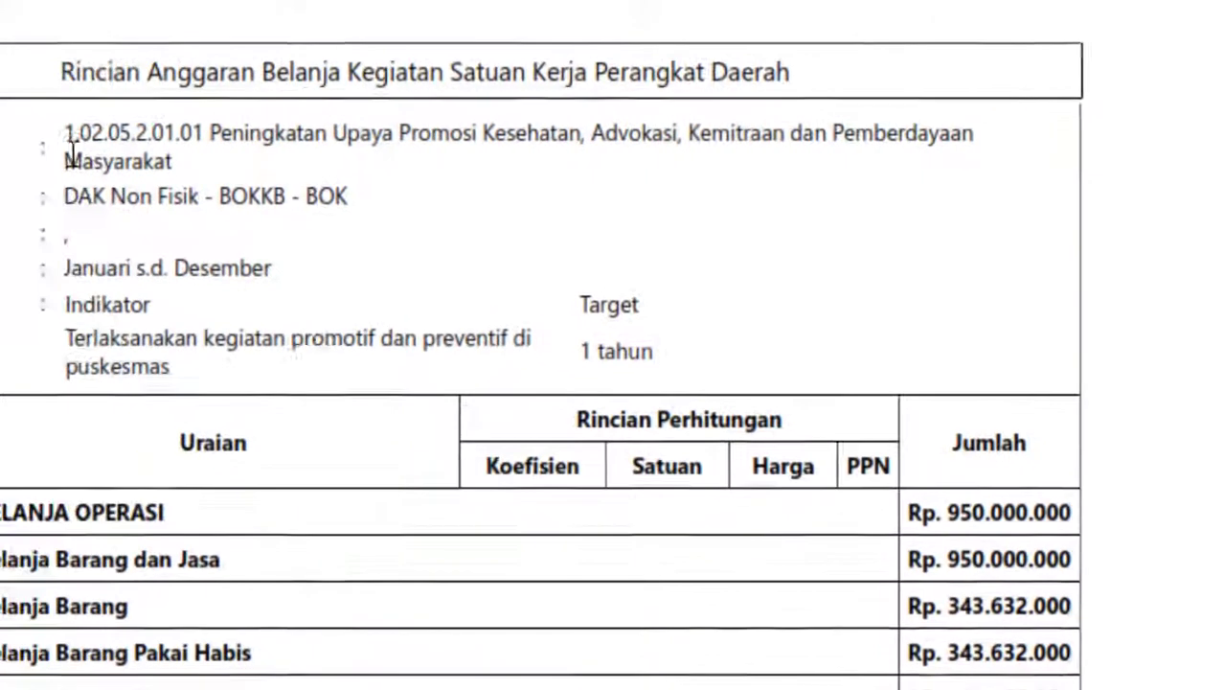
pyautogui.moveTo(278, 134); pyautogui.dragTo(414, 141)
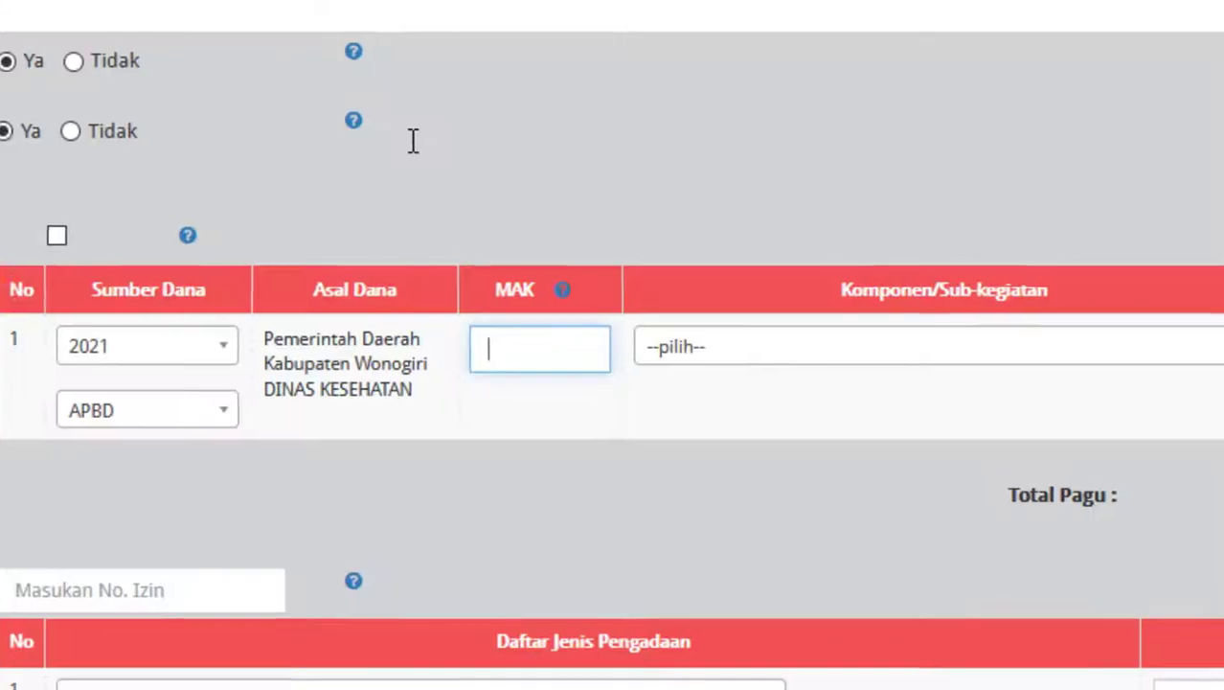
pyautogui.write('1.02.05.2.01.01')
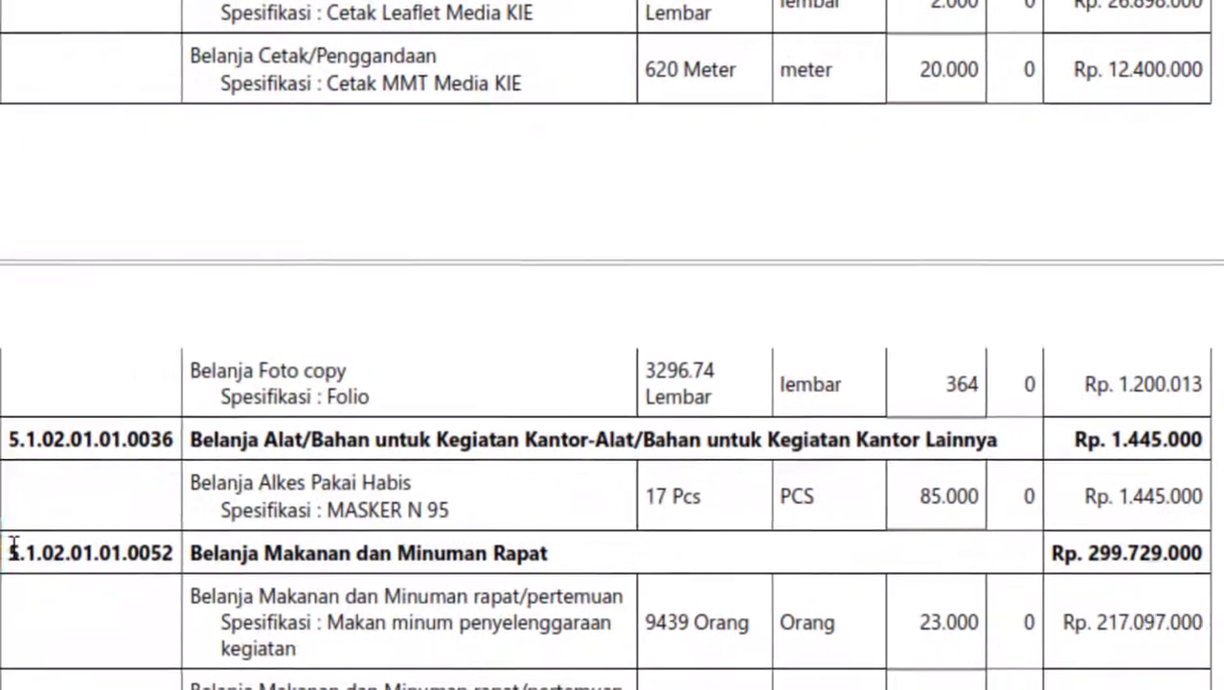
pyautogui.moveTo(16, 552); pyautogui.dragTo(168, 552)
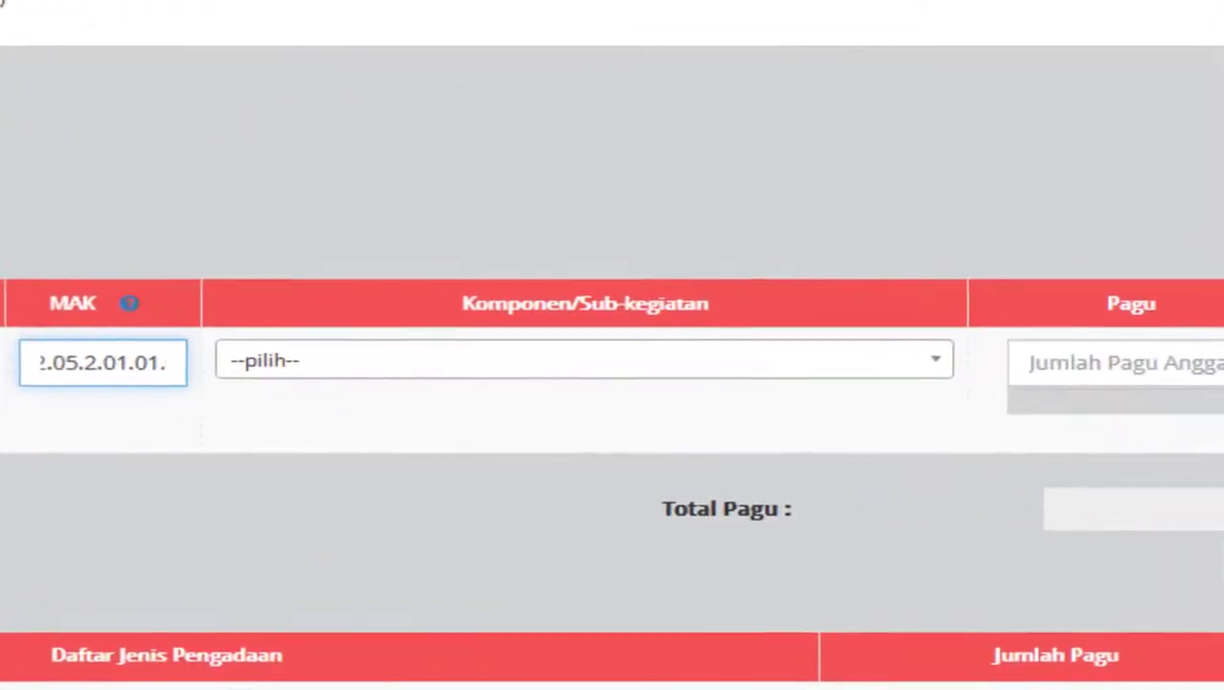
pyautogui.write('5.1.02.01.01.0052')
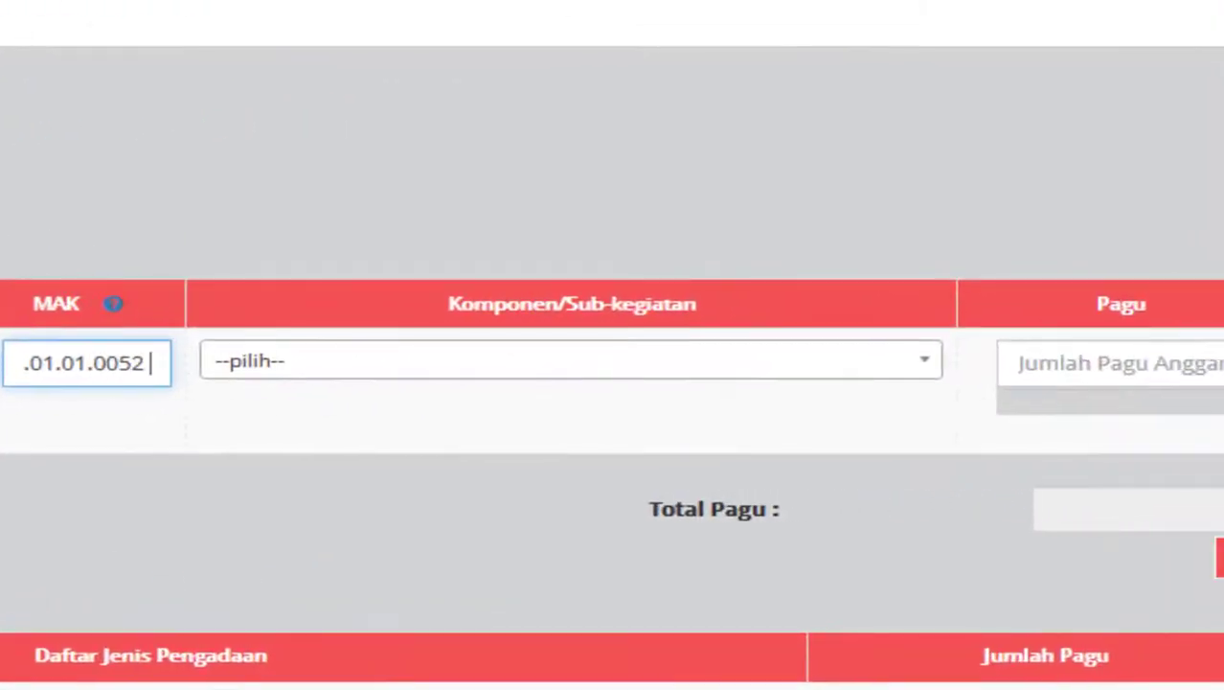
# Step: Pick the health-promotion sub-activity and set the pagu to 299.729.000
pyautogui.click(1077, 363)
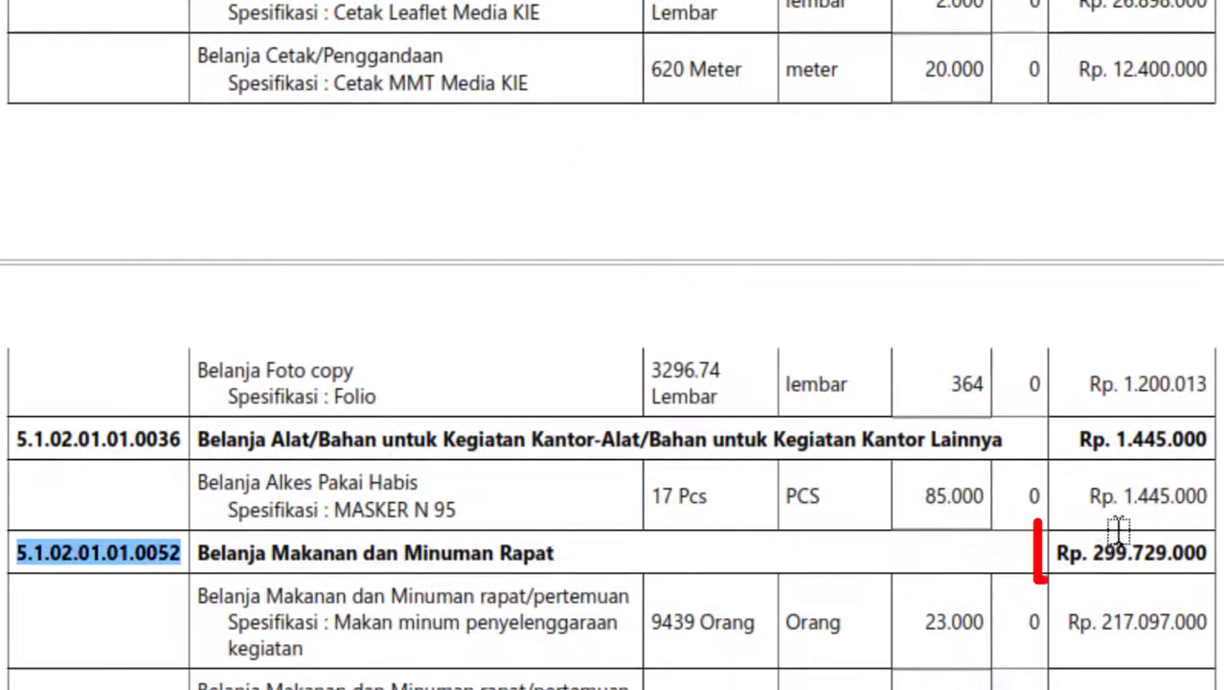
pyautogui.moveTo(1094, 553); pyautogui.dragTo(1102, 553)
pyautogui.moveTo(1102, 553); pyautogui.dragTo(1205, 553)
pyautogui.hotkey('ctrl', 'c')
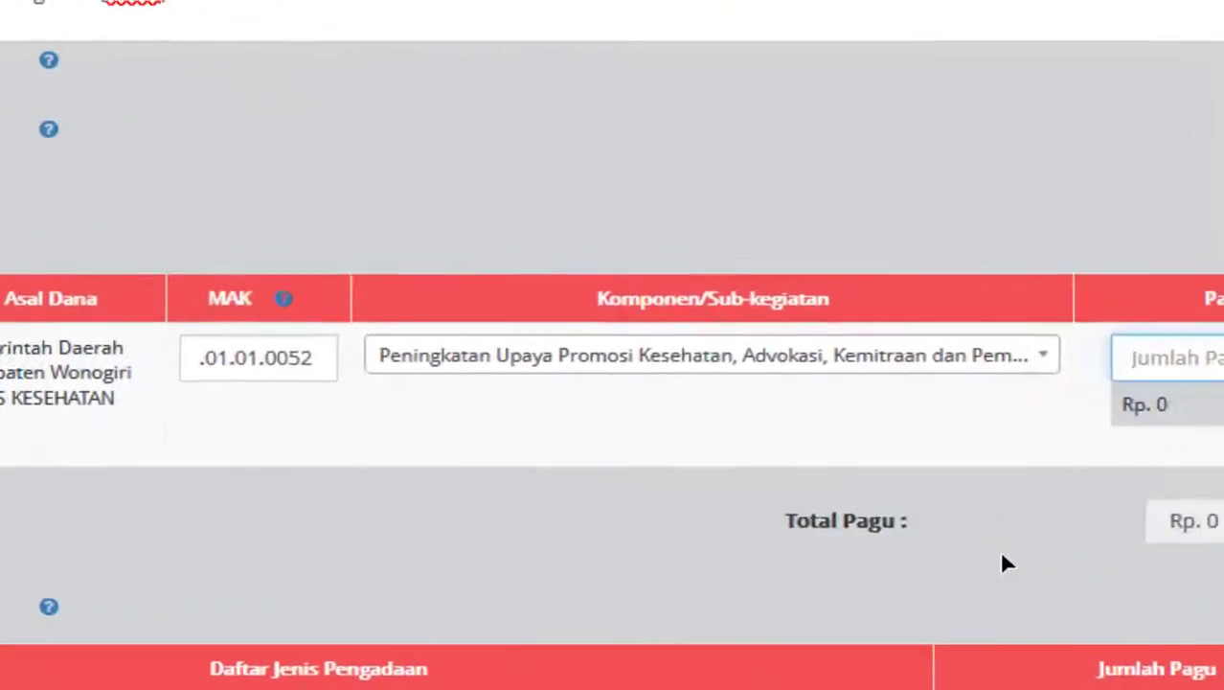
pyautogui.hotkey('ctrl', 'v')
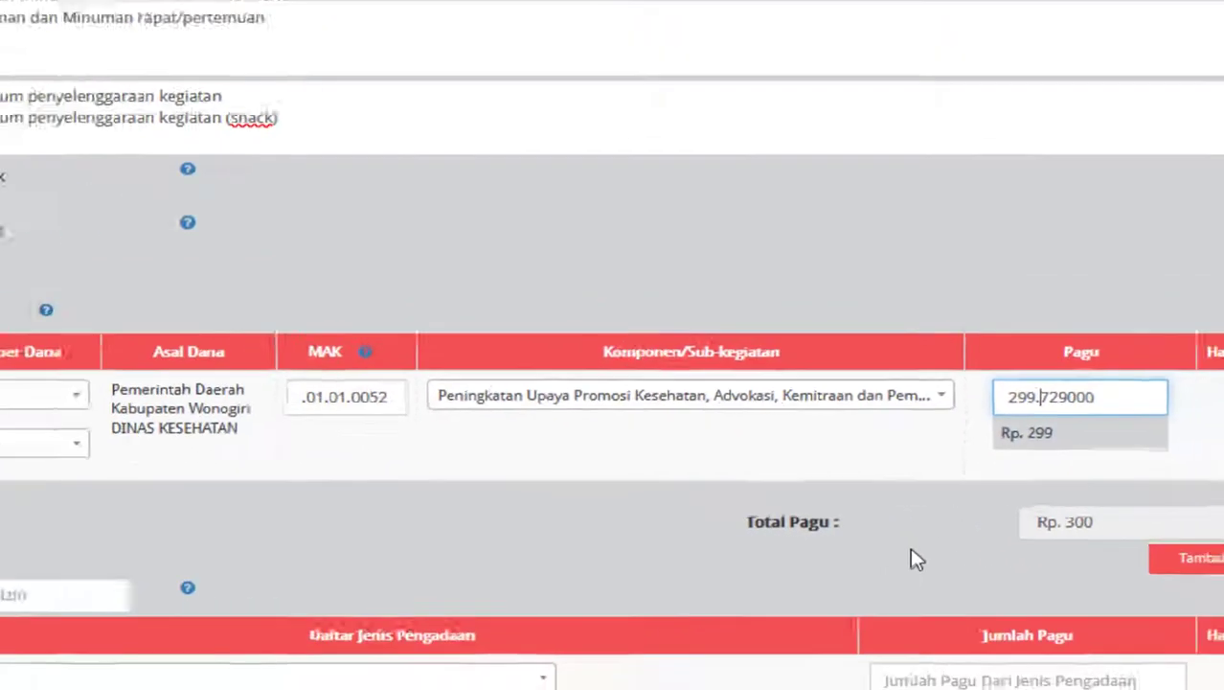
pyautogui.scroll(-5, 889, 575)
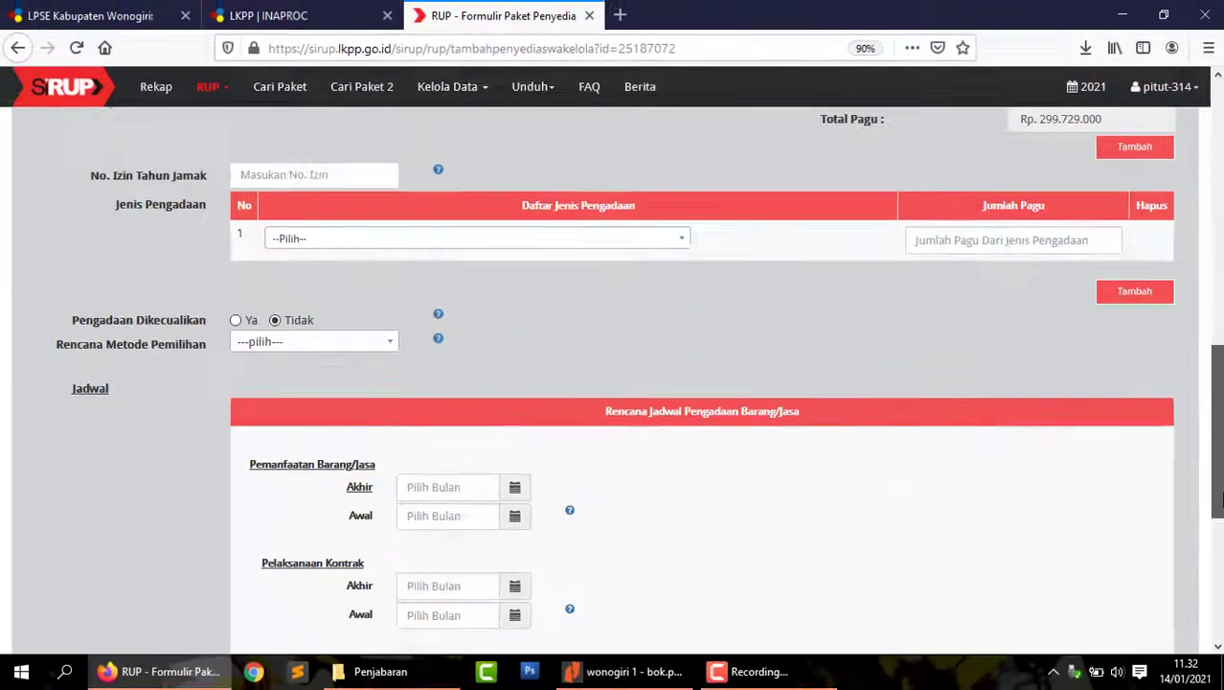
# Step: Set procurement type to Barang and selection method to Pengadaan Langsung
pyautogui.click(426, 241)
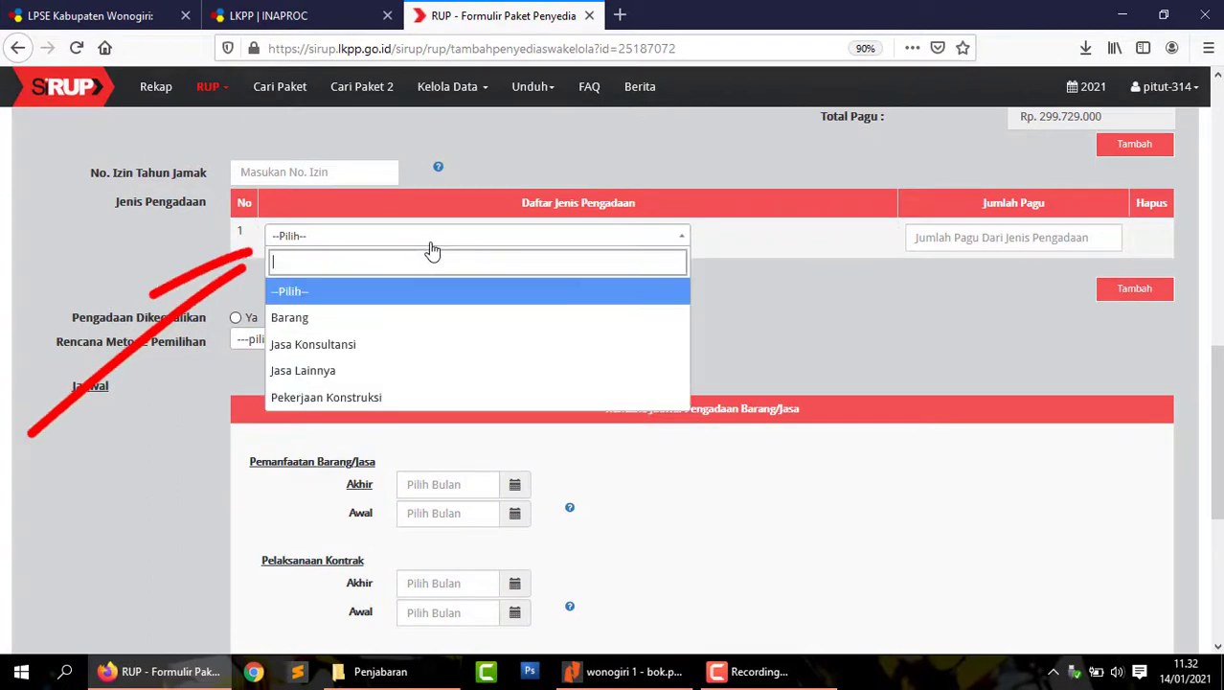
pyautogui.click(395, 325)
pyautogui.click(360, 343)
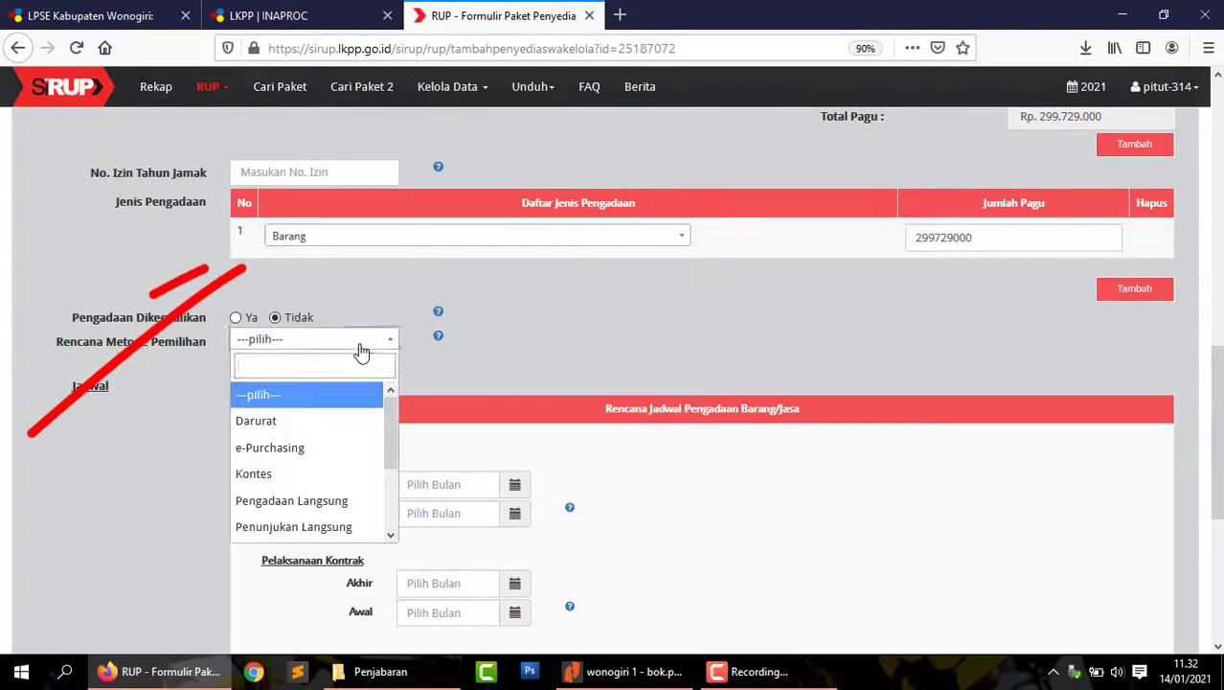
pyautogui.click(319, 502)
# Step: Schedule utilisation from January to December 2021
pyautogui.scroll(-2, 1206, 303)
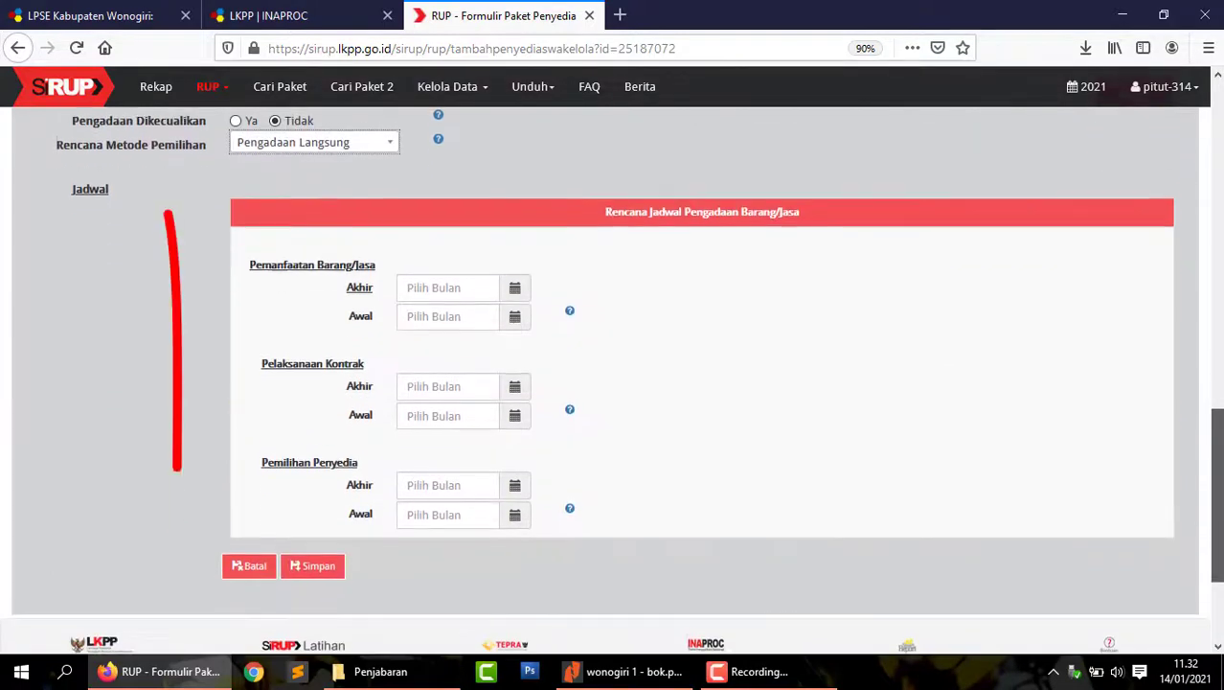
pyautogui.click(529, 285)
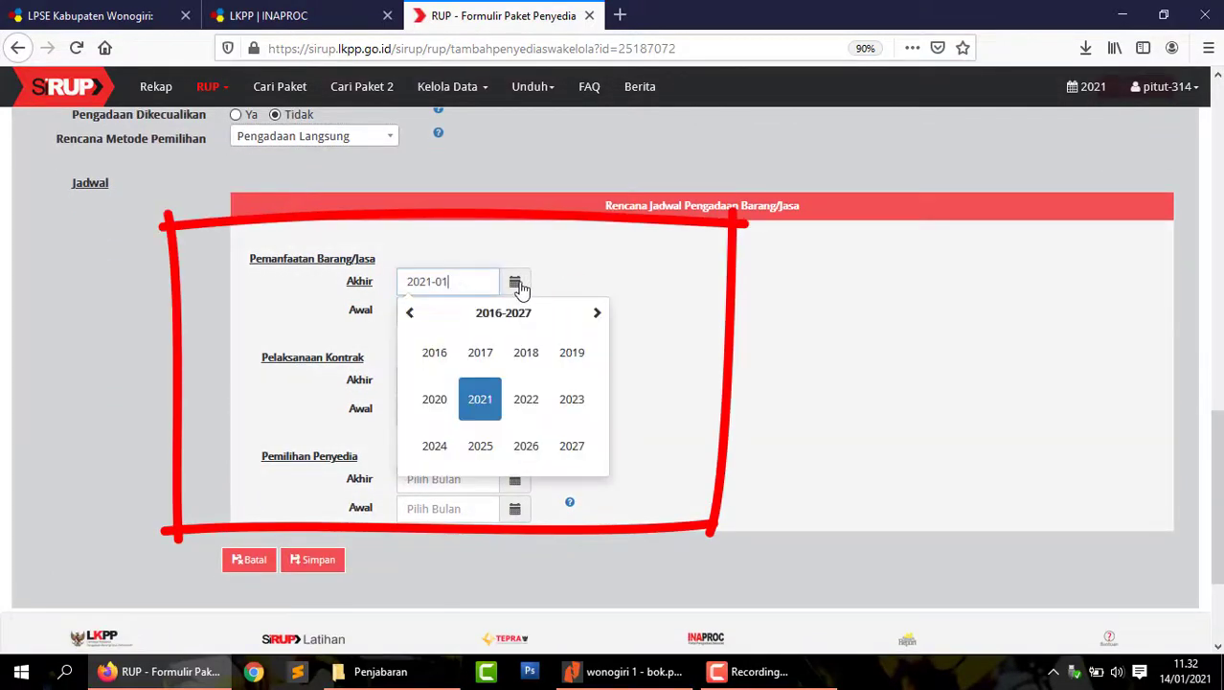
pyautogui.click(484, 402)
pyautogui.click(578, 447)
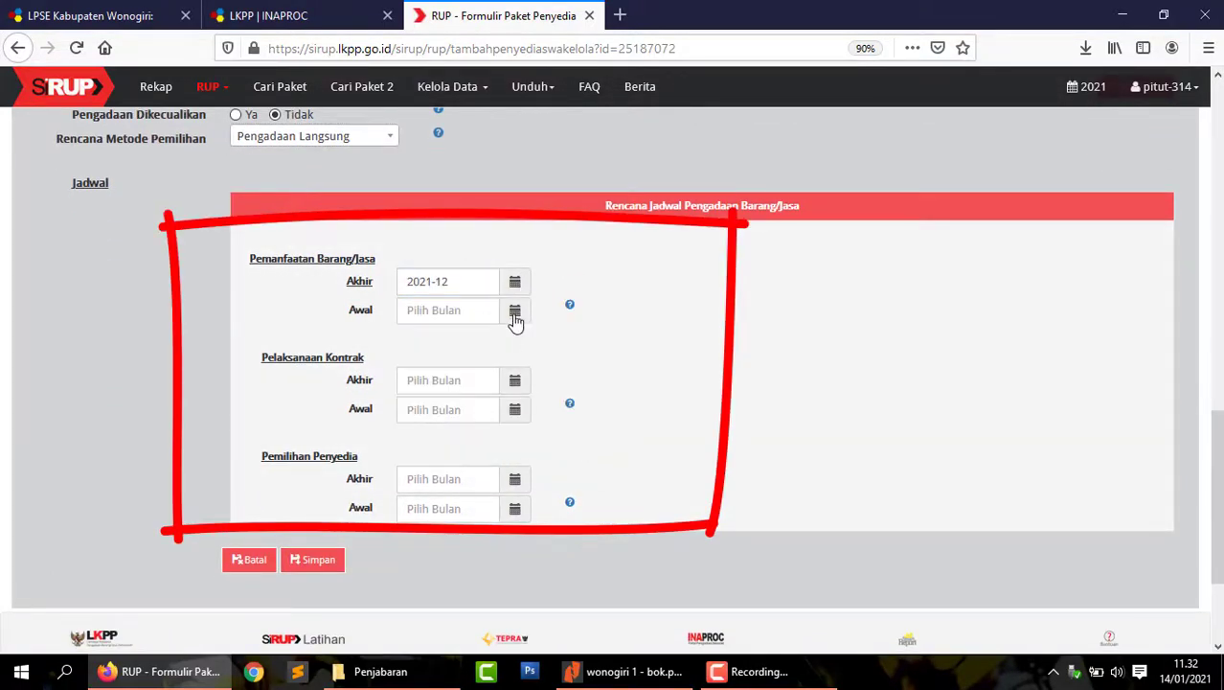
pyautogui.click(515, 322)
pyautogui.click(478, 427)
pyautogui.click(426, 389)
# Step: Schedule contract execution from January to December 2021
pyautogui.click(515, 383)
pyautogui.click(482, 499)
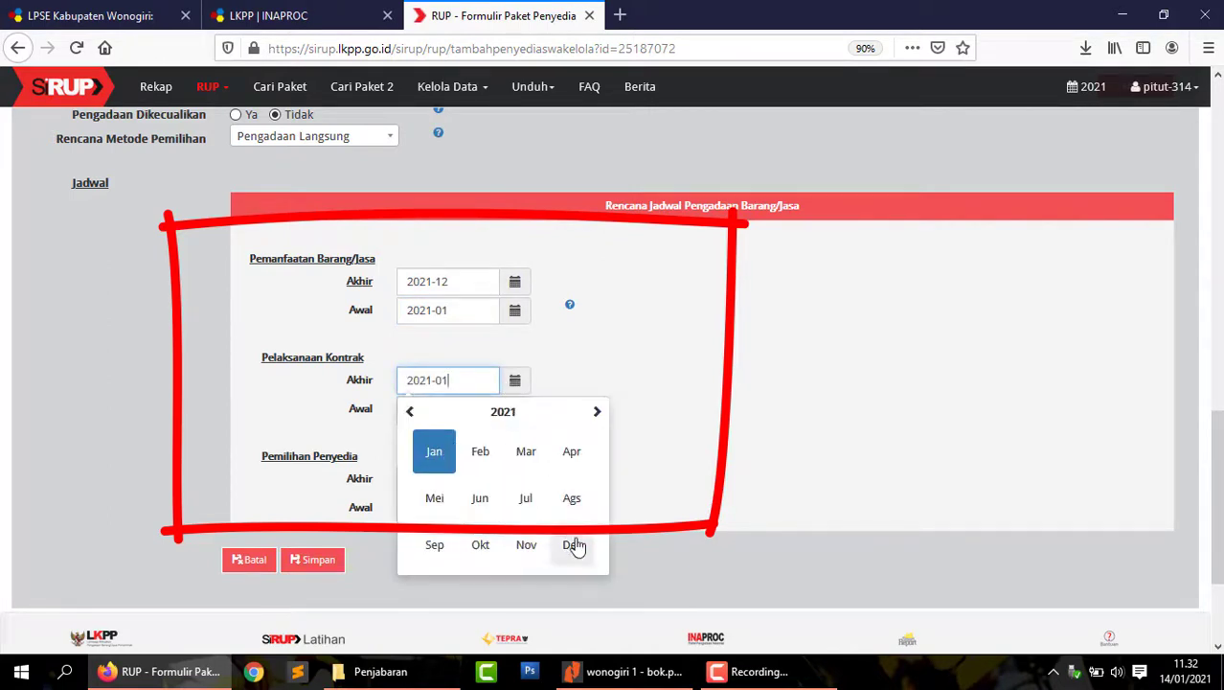
pyautogui.click(574, 547)
pyautogui.rightClick(578, 537)
pyautogui.click(514, 411)
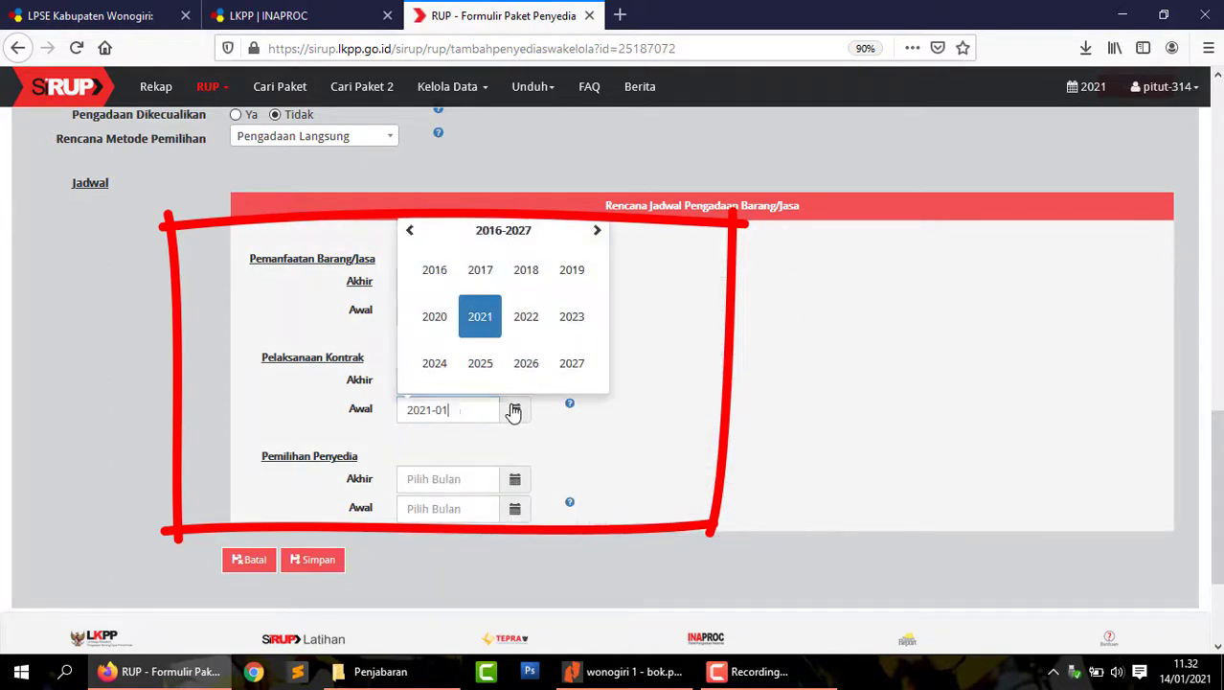
pyautogui.click(479, 316)
pyautogui.click(434, 270)
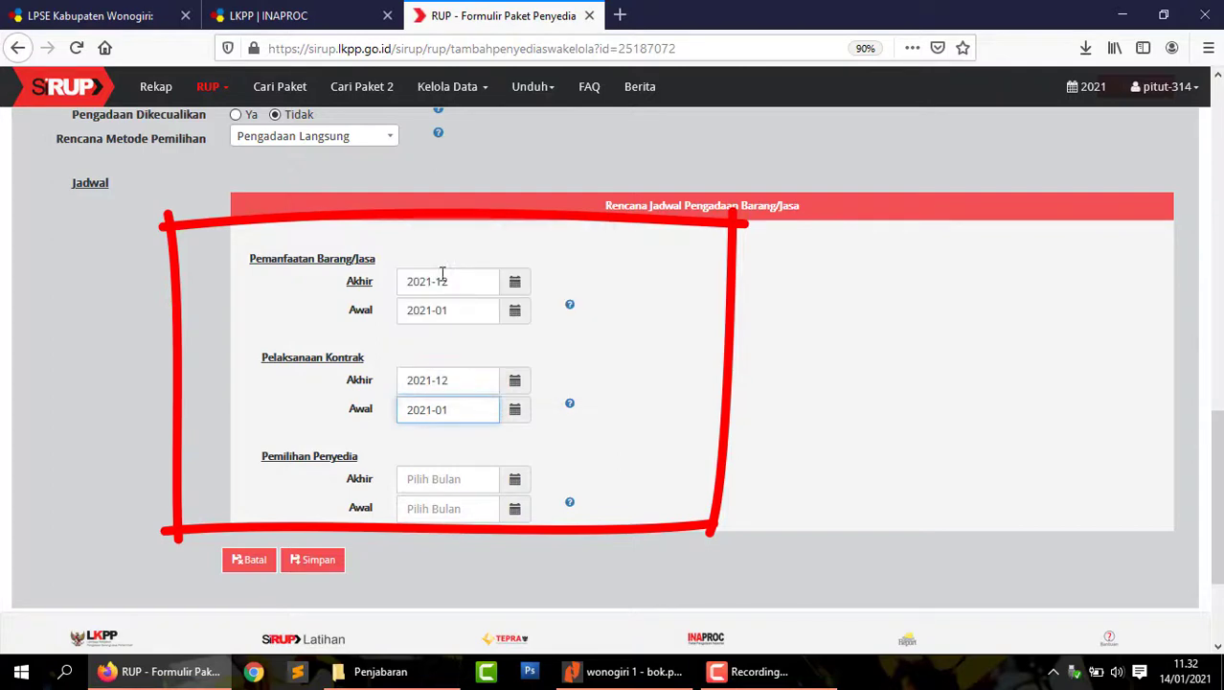
# Step: Set provider selection to January 2021 for start and end, then save the package
pyautogui.click(514, 480)
pyautogui.click(481, 385)
pyautogui.click(439, 352)
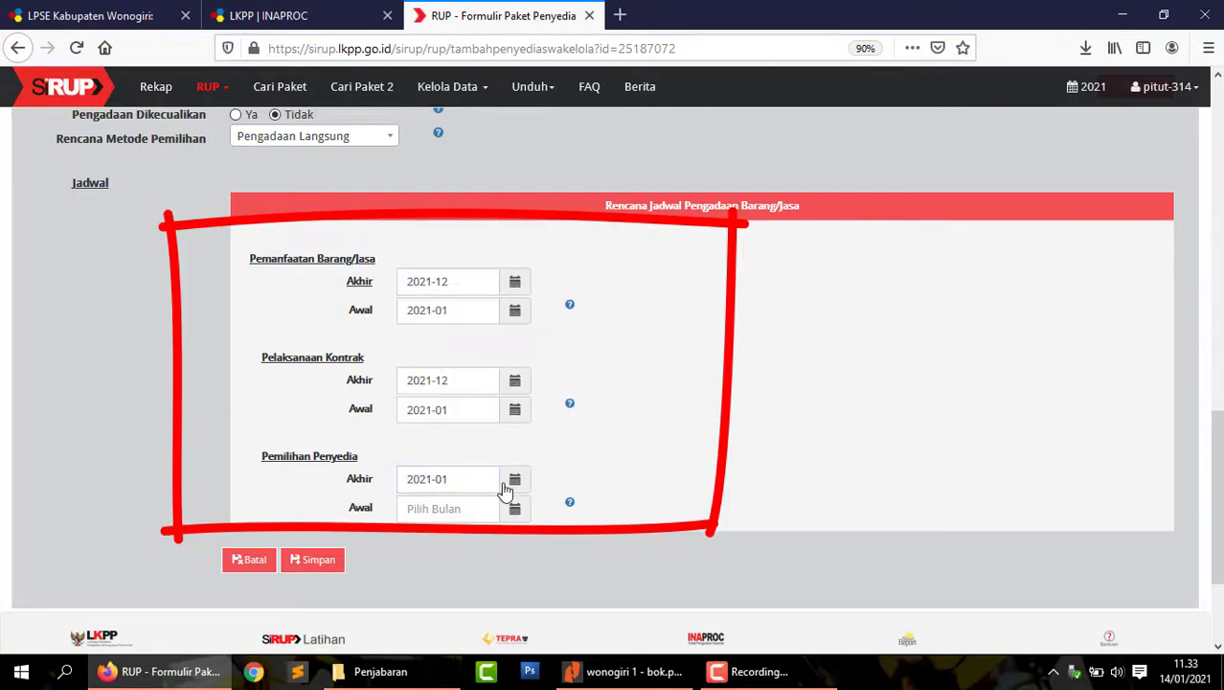
pyautogui.click(517, 511)
pyautogui.click(481, 418)
pyautogui.click(431, 368)
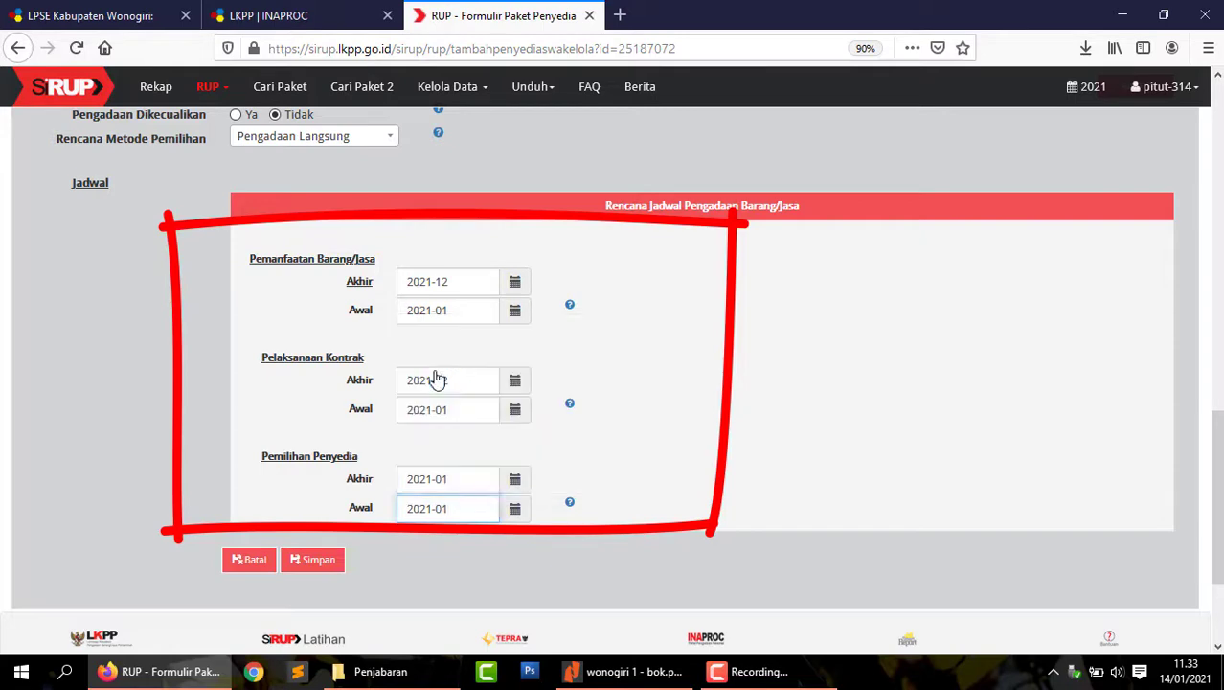
pyautogui.click(316, 560)
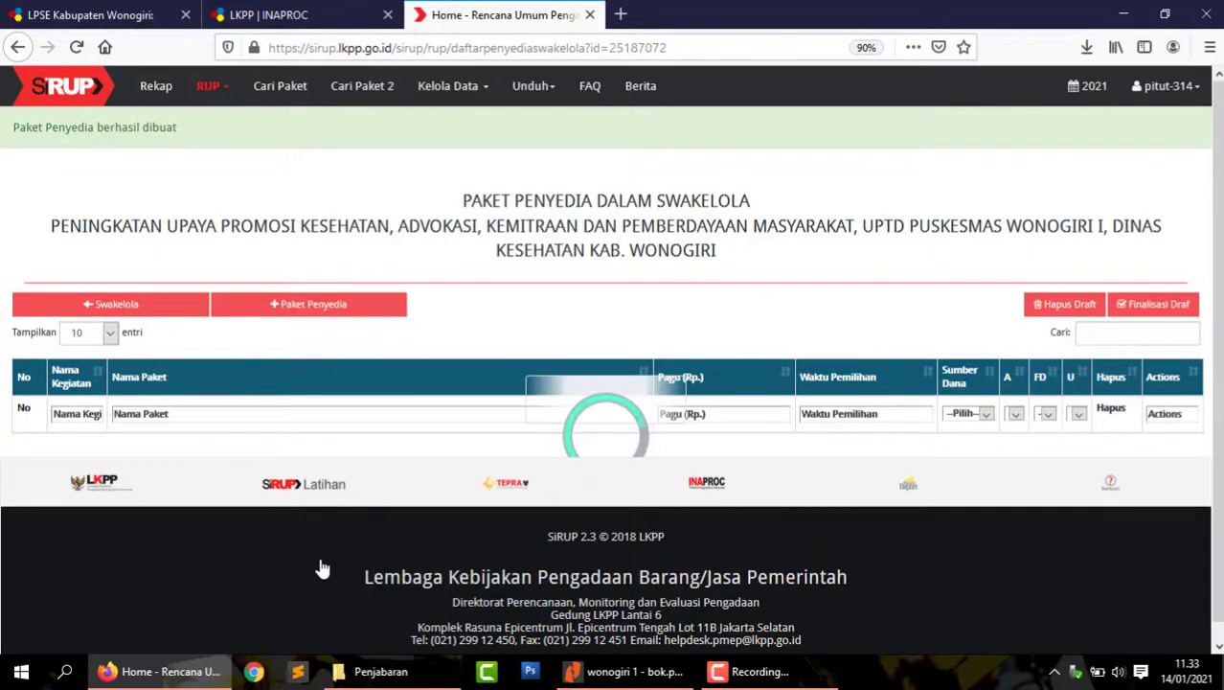
# Step: Check the next budget item in the PDF, then start another Penyedia package
pyautogui.hotkey('alt', 'Tab')
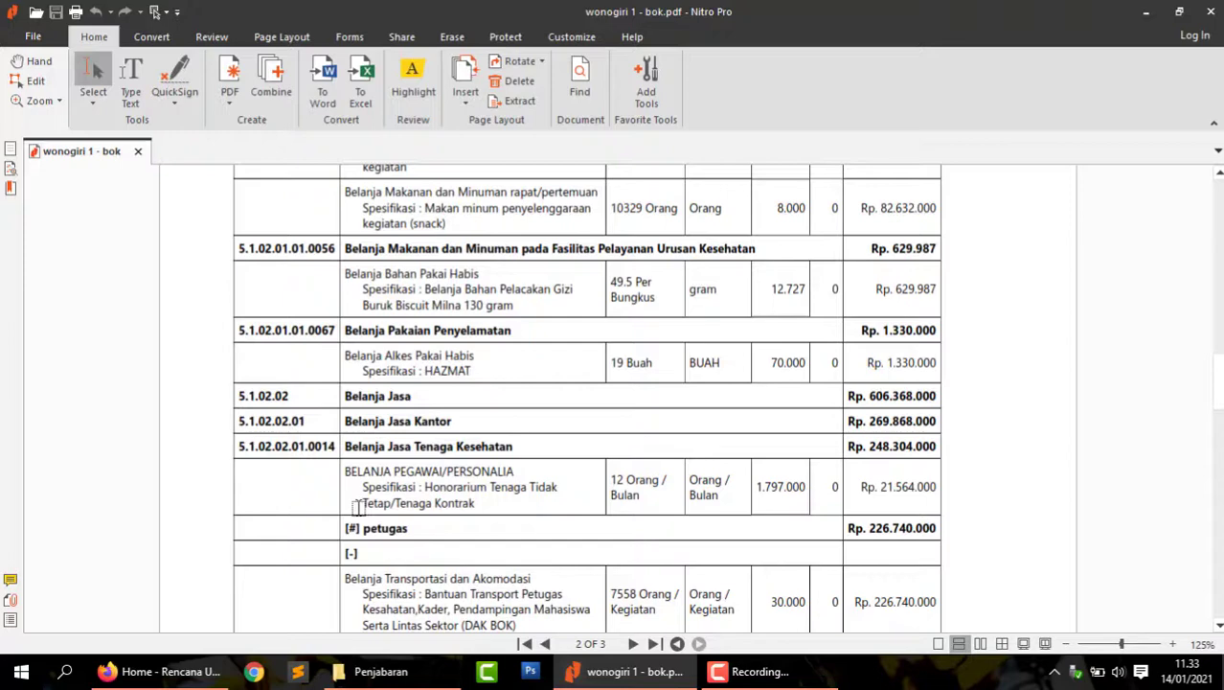
pyautogui.hotkey('alt', 'Tab')
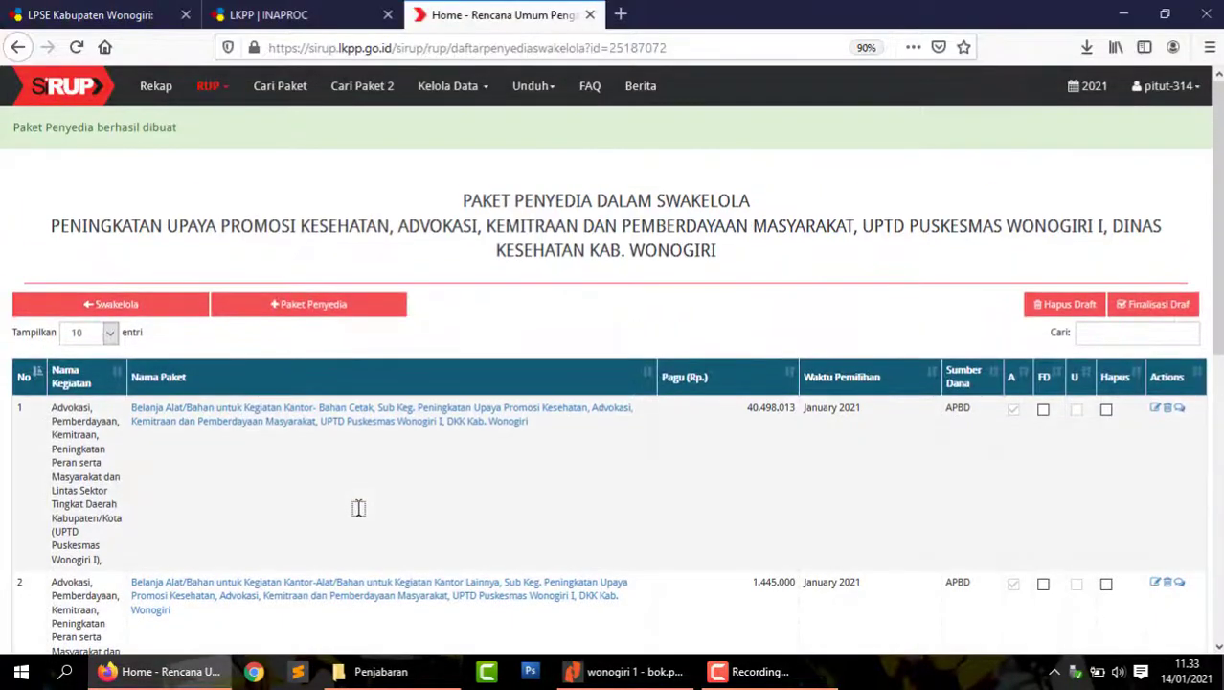
pyautogui.click(363, 312)
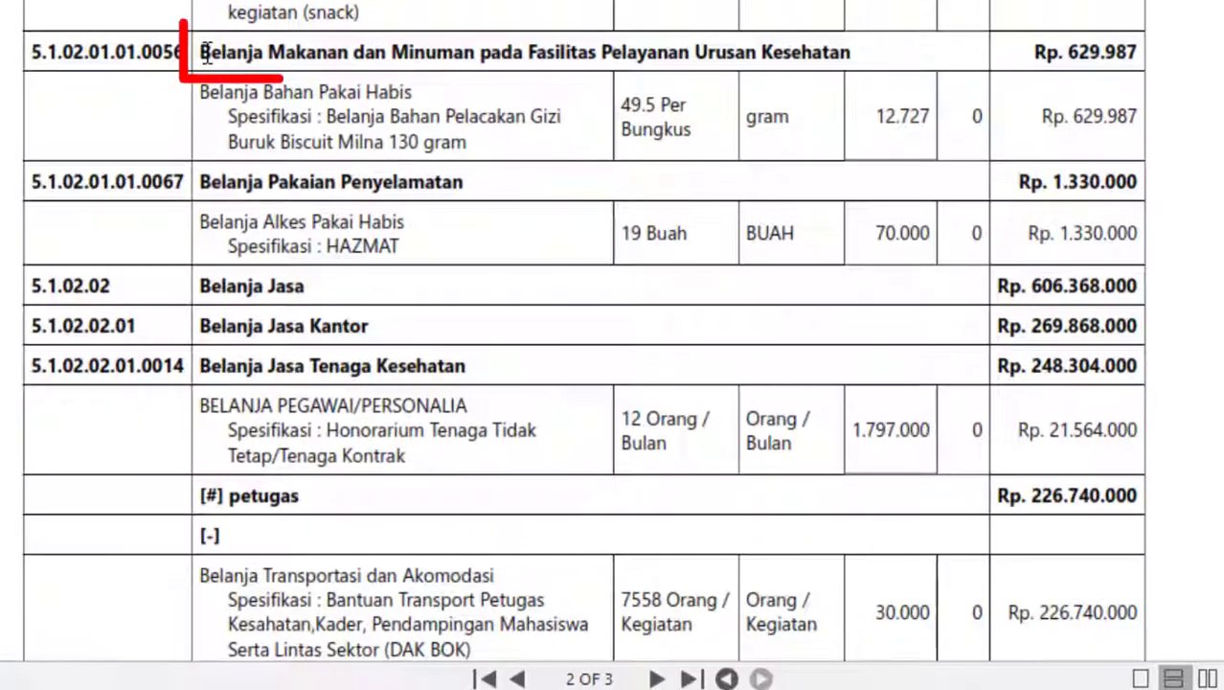
# Step: Name the package with the food-and-drink expenditure heading, sub-activity and 'DKK Kab. Wonogiri'
pyautogui.moveTo(199, 52); pyautogui.dragTo(850, 53)
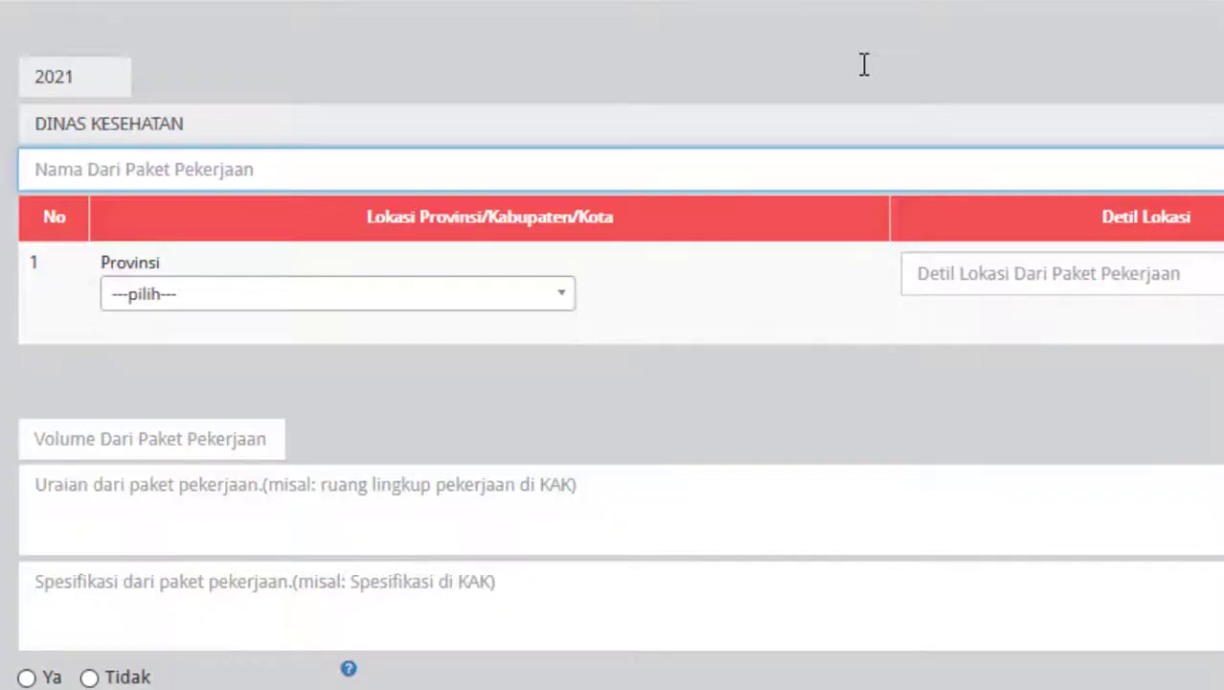
pyautogui.hotkey('ctrl', 'v')
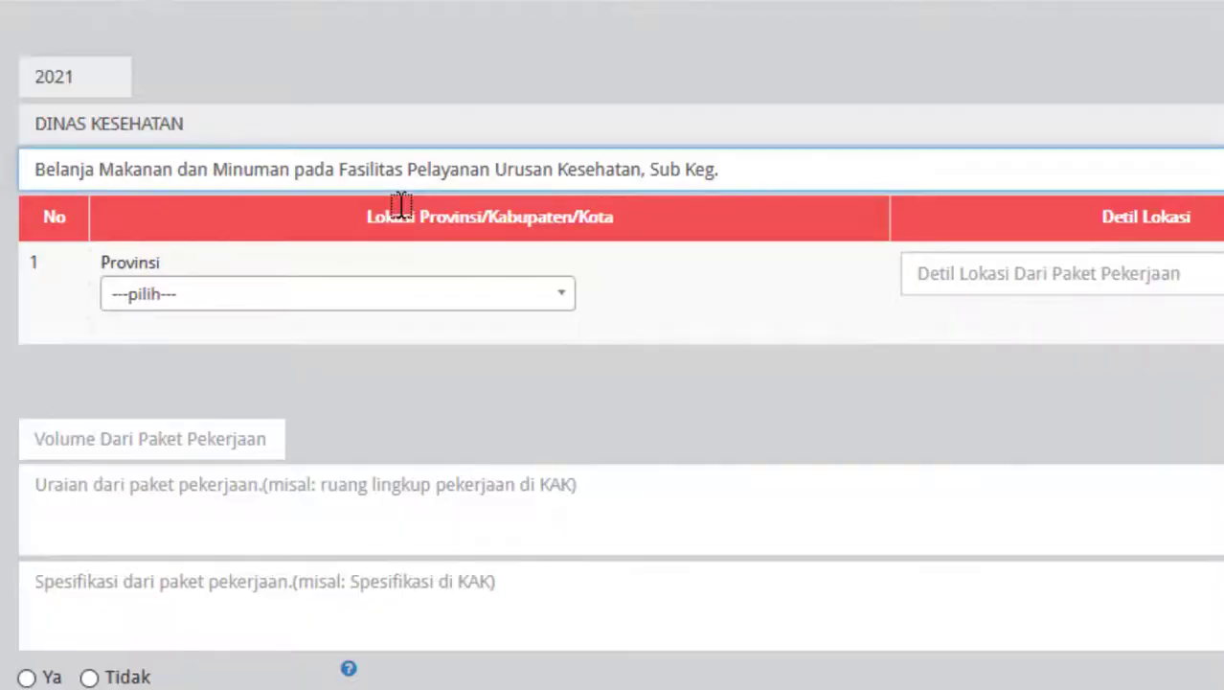
pyautogui.hotkey('ctrl', 'v')
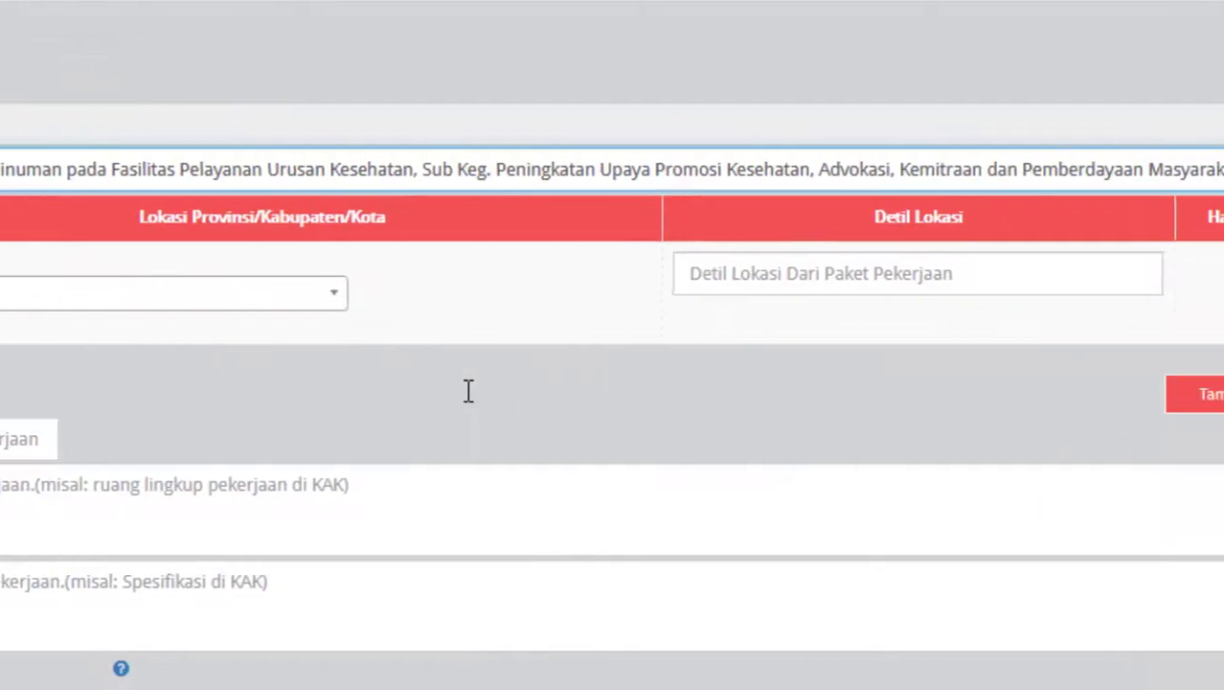
pyautogui.write(', DKK Kab')
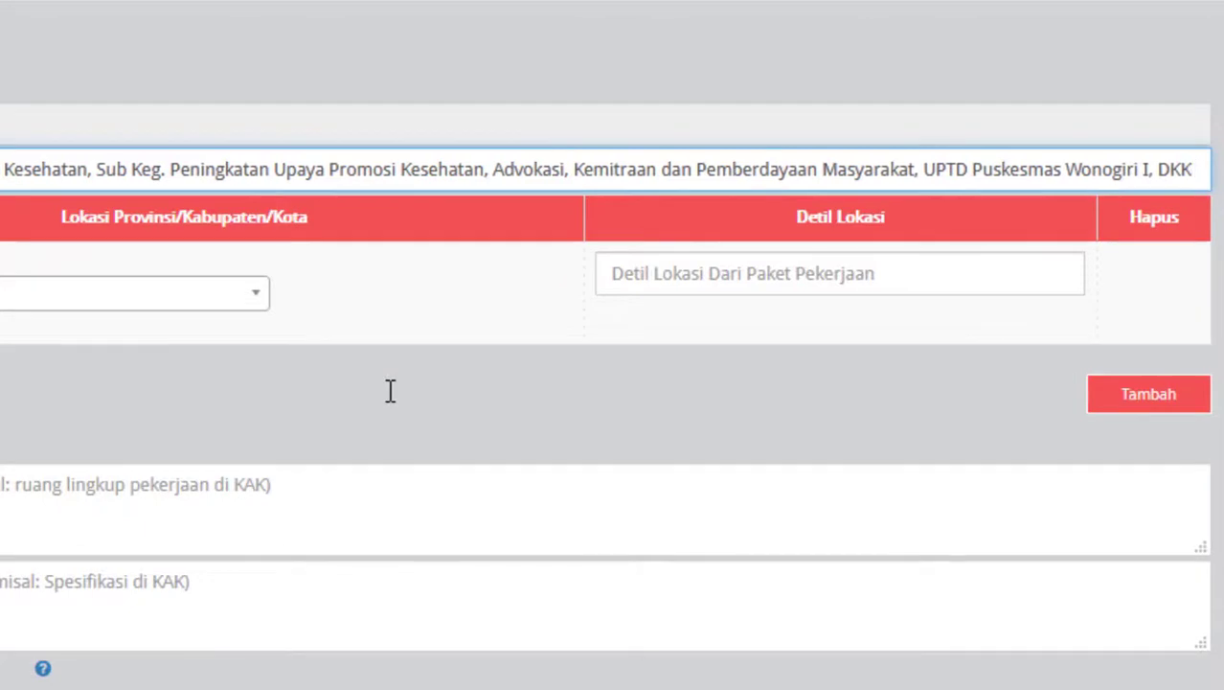
pyautogui.write('. wono')
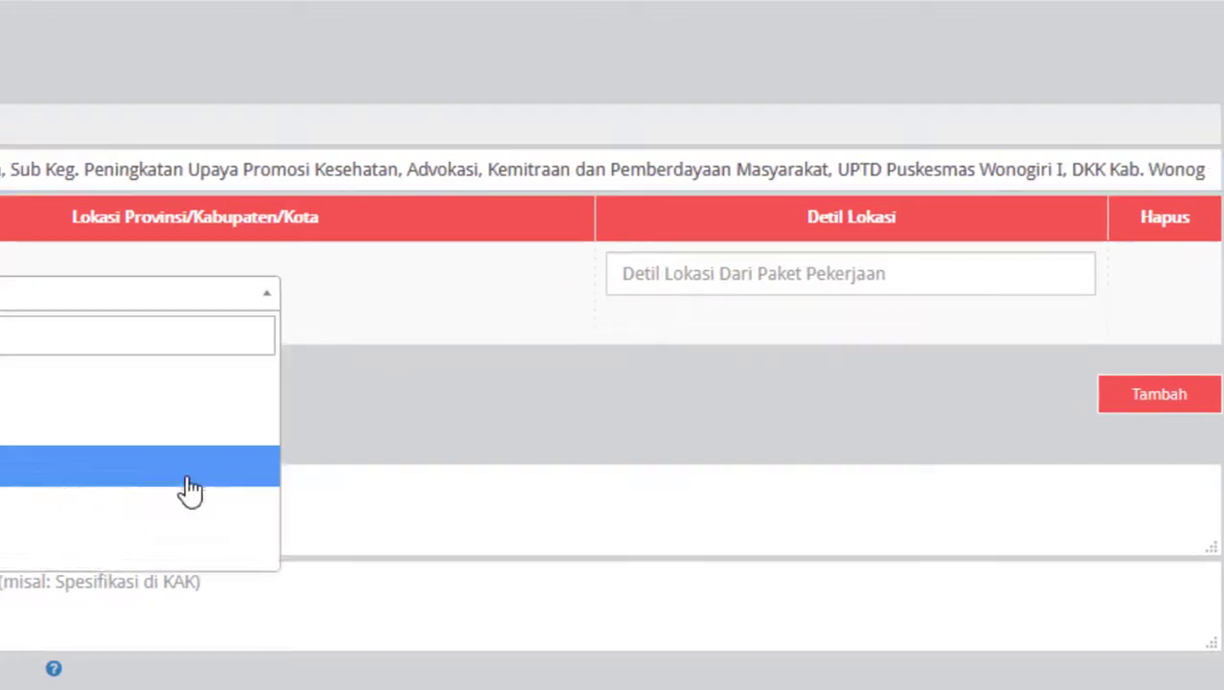
# Step: Set the location to Jawa Tengah, Wonogiri (Kab.)
pyautogui.write('jaw')
pyautogui.click(374, 427)
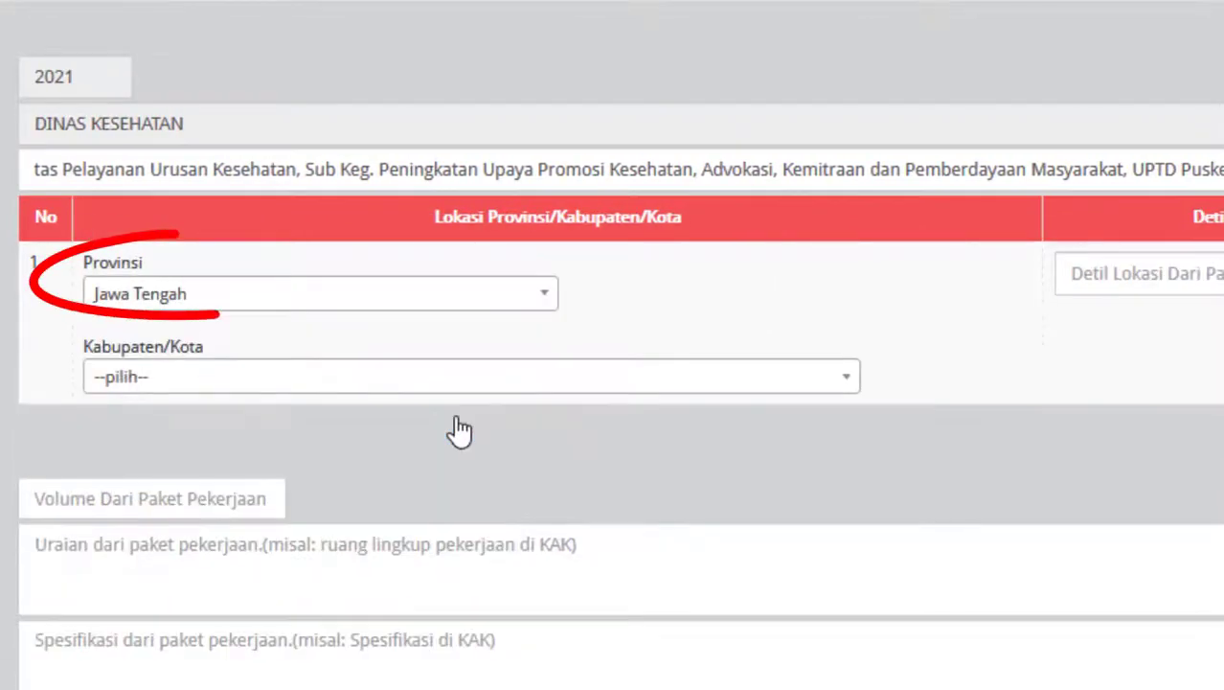
pyautogui.click(460, 390)
pyautogui.write('wono')
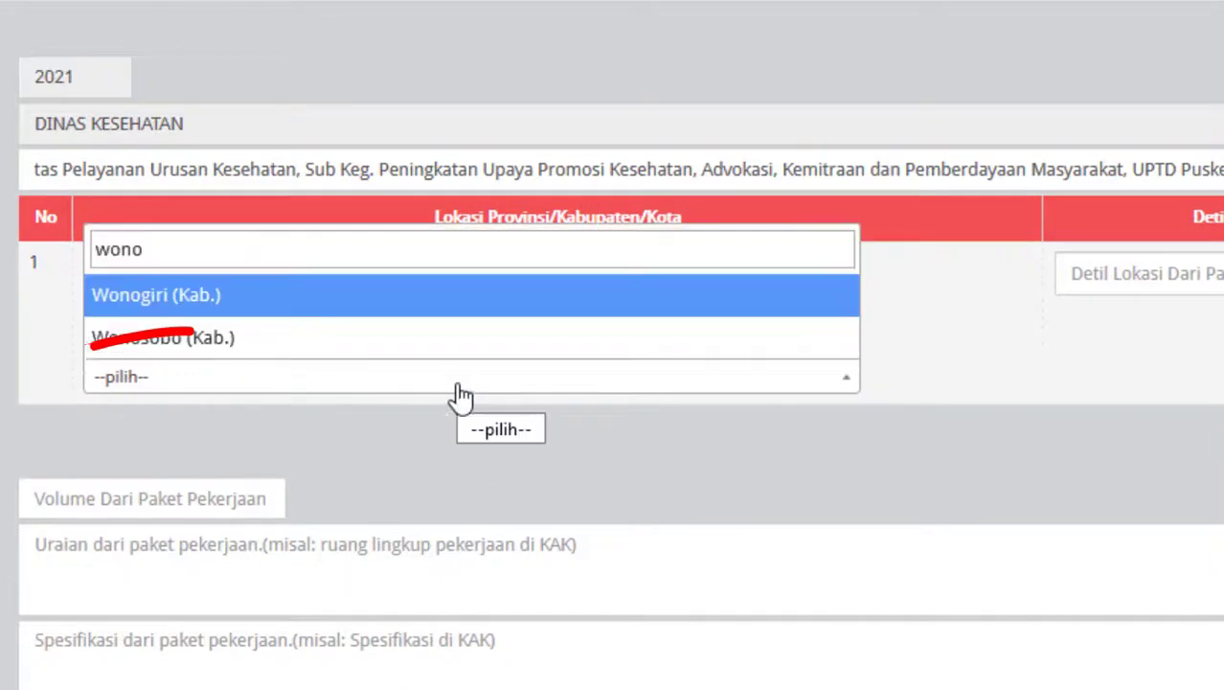
pyautogui.click(446, 307)
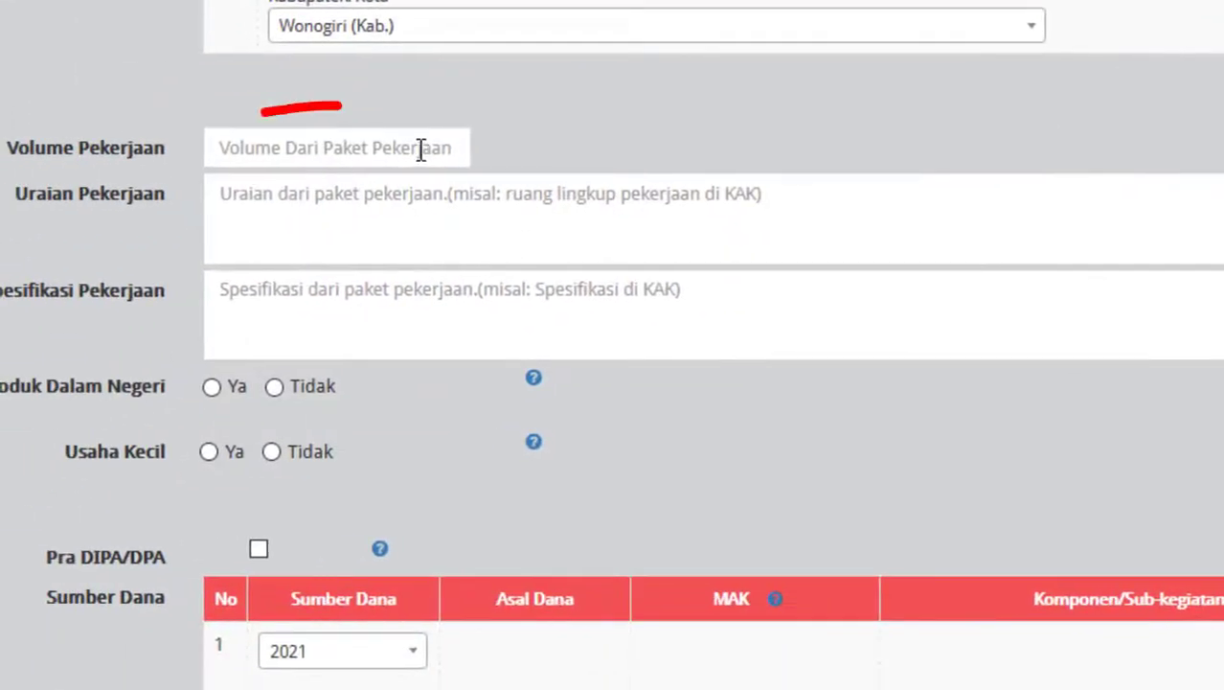
# Step: Enter volume 1 paket, description Belanja Bahan Pakai Habis, the specification, domestic product Ya, small business Tidak
pyautogui.click(237, 499)
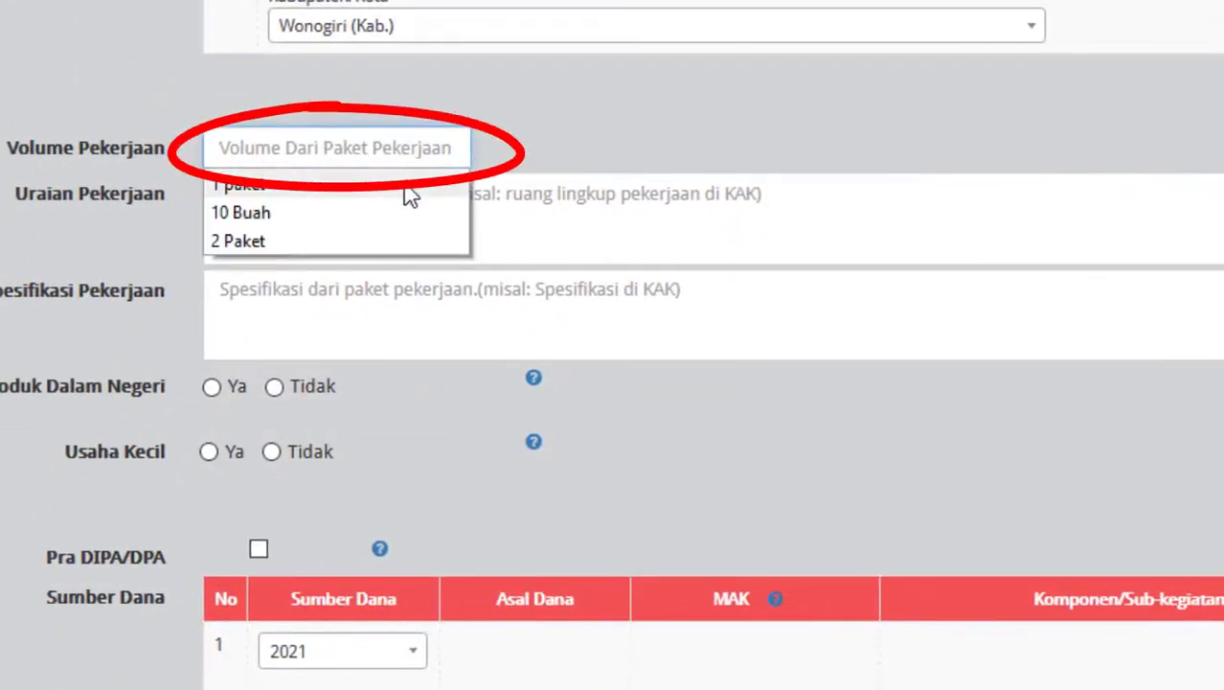
pyautogui.click(405, 187)
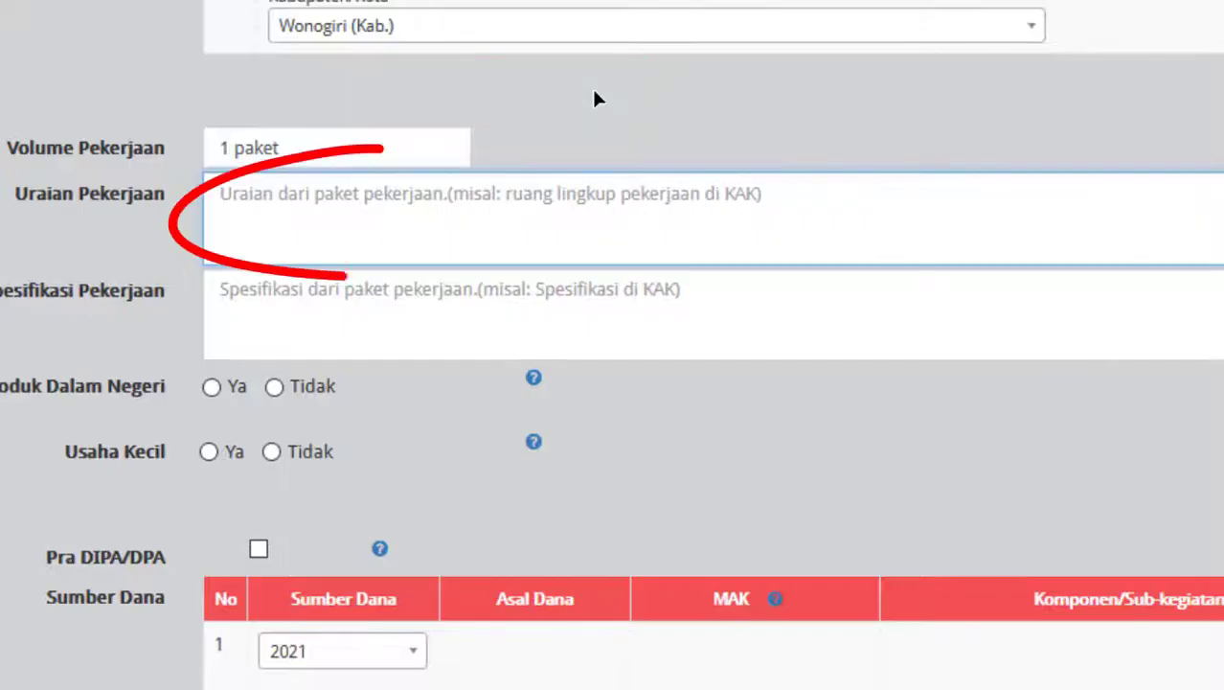
pyautogui.write('Belanja Bahan Pakai Habis')
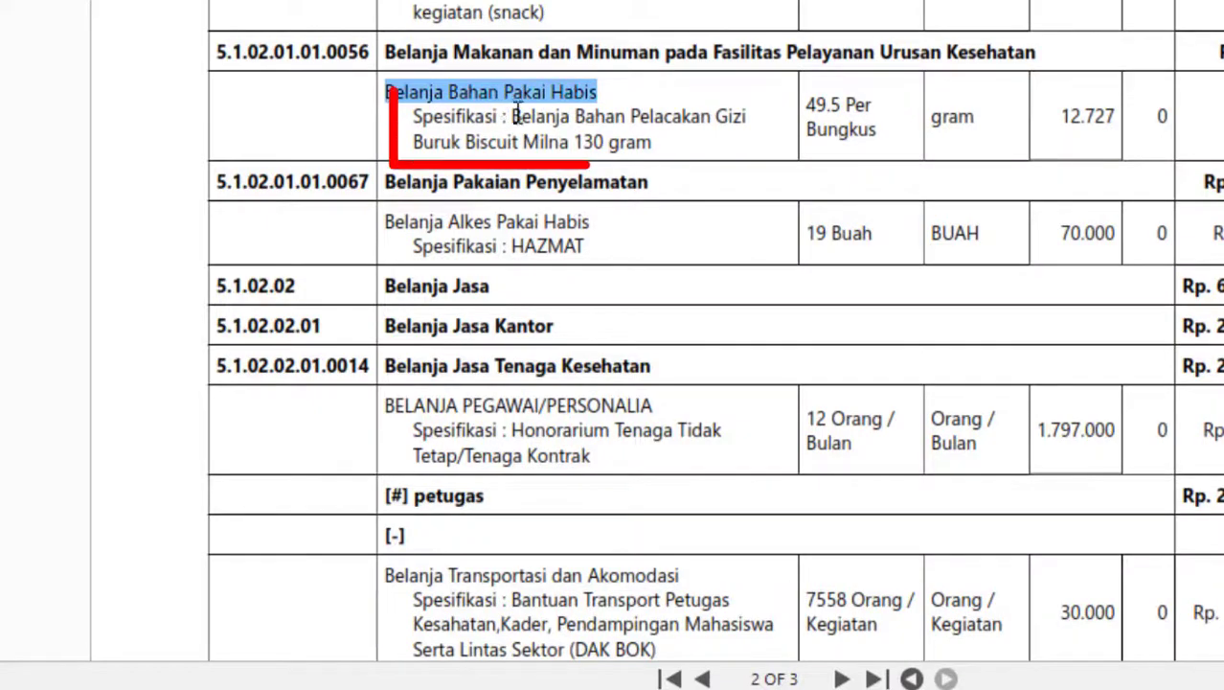
pyautogui.moveTo(510, 115); pyautogui.dragTo(730, 142)
pyautogui.hotkey('ctrl', 'c')
pyautogui.press('Tab')
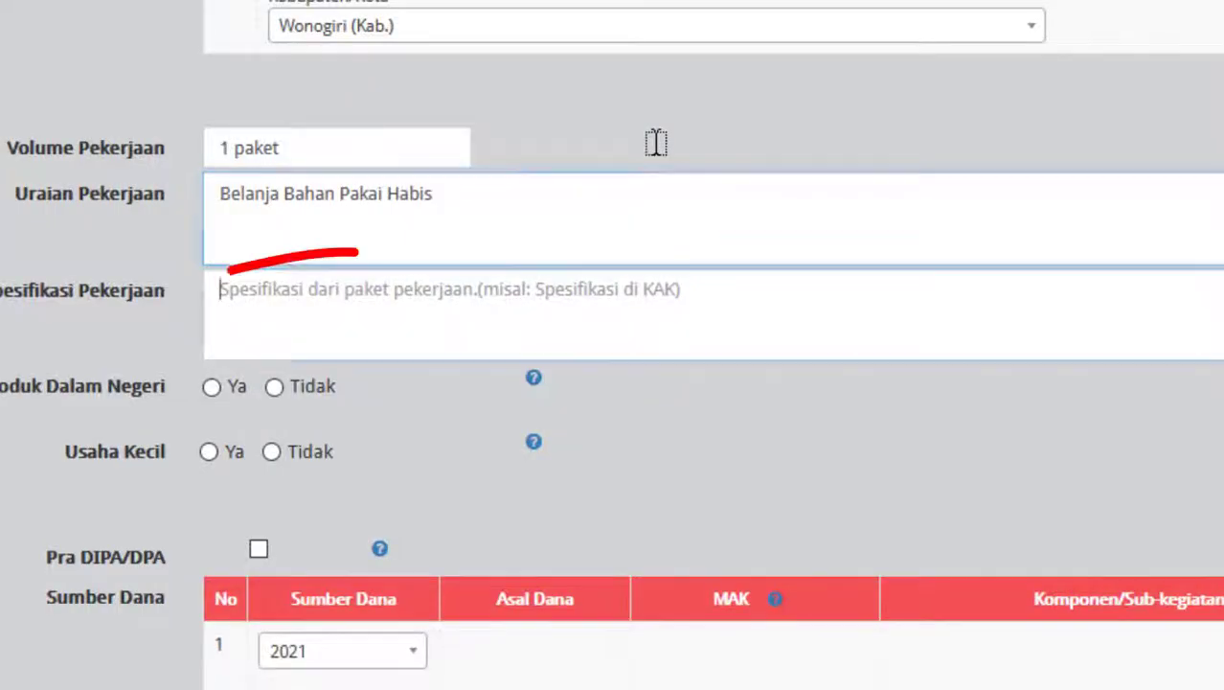
pyautogui.hotkey('ctrl', 'v')
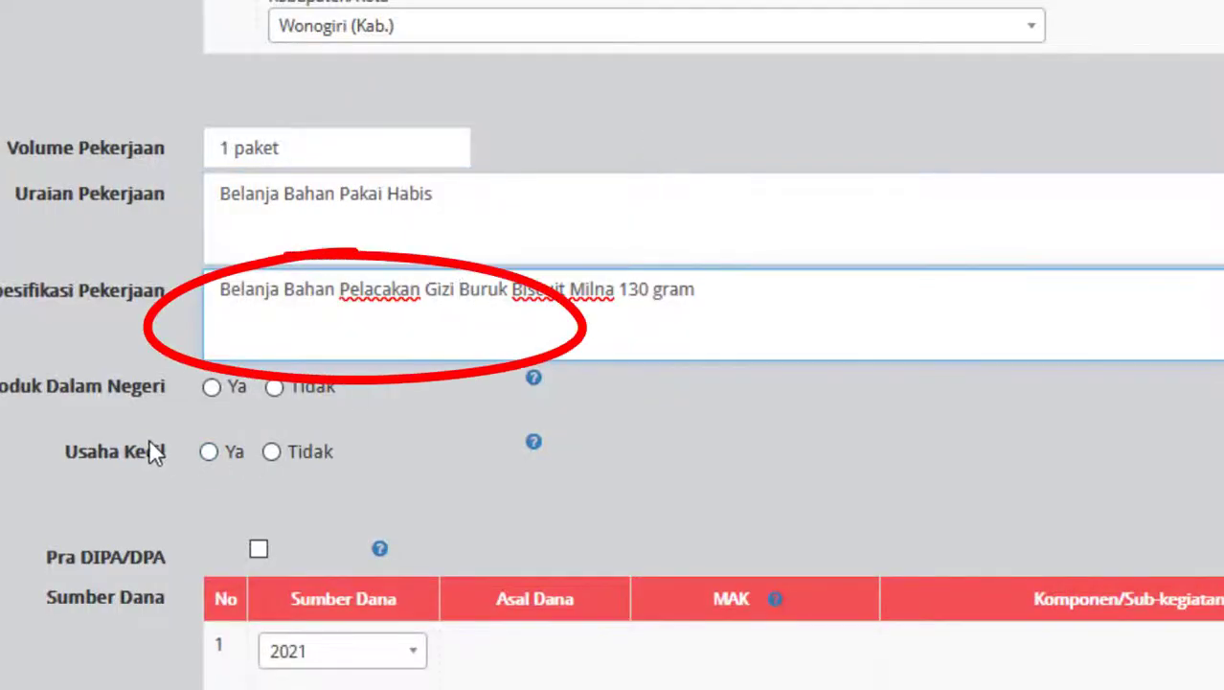
pyautogui.click(211, 386)
pyautogui.click(271, 451)
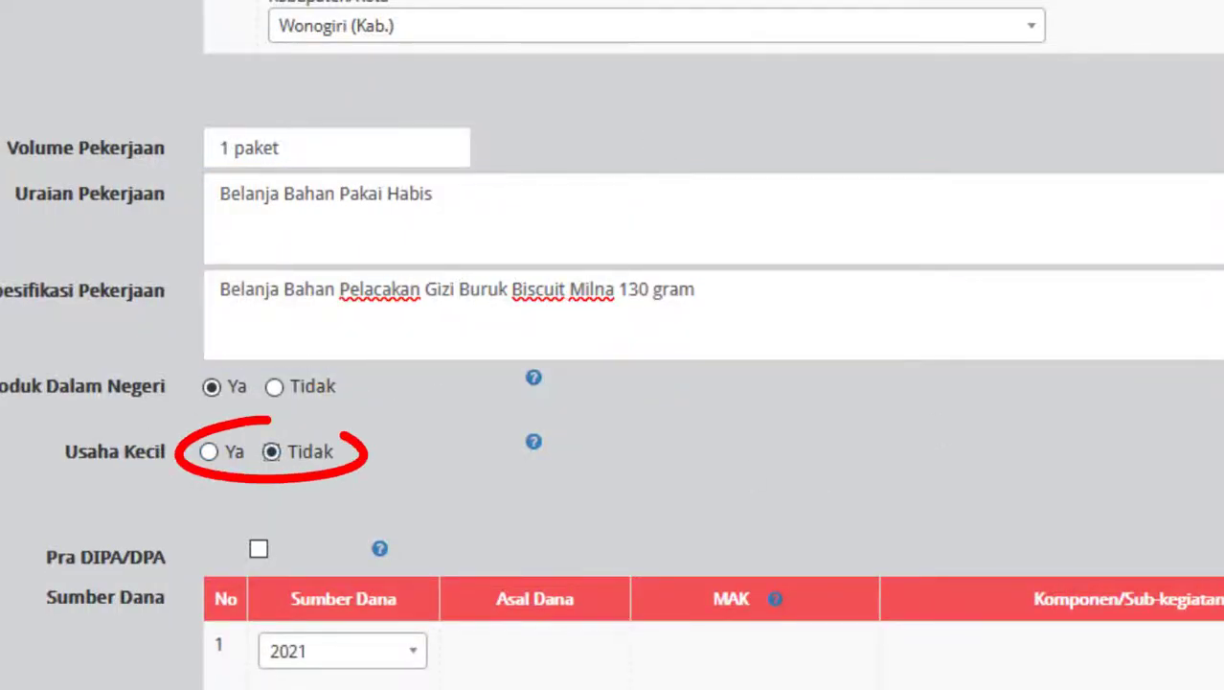
# Step: Paste the account code as the MAK and set the pagu to 629987
pyautogui.scroll(-5, 379, 227)
pyautogui.click(379, 225)
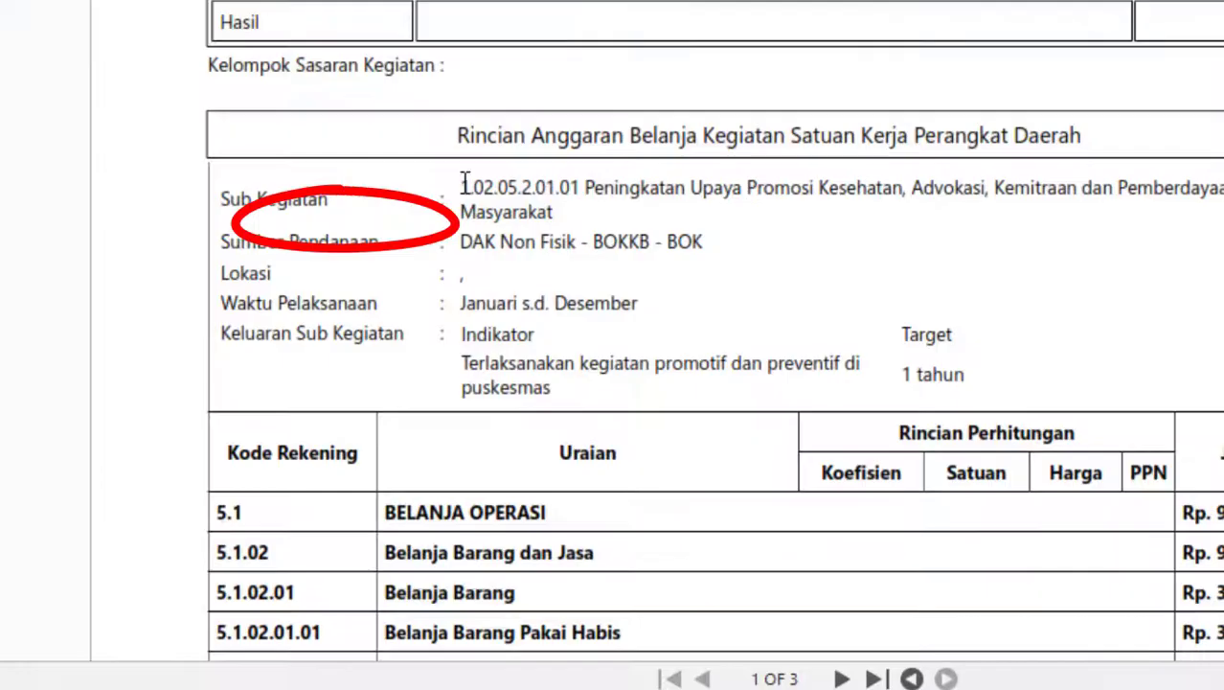
pyautogui.moveTo(463, 186); pyautogui.dragTo(582, 186)
pyautogui.hotkey('ctrl', 'c')
pyautogui.hotkey('alt', 'Tab')
pyautogui.hotkey('ctrl', 'v')
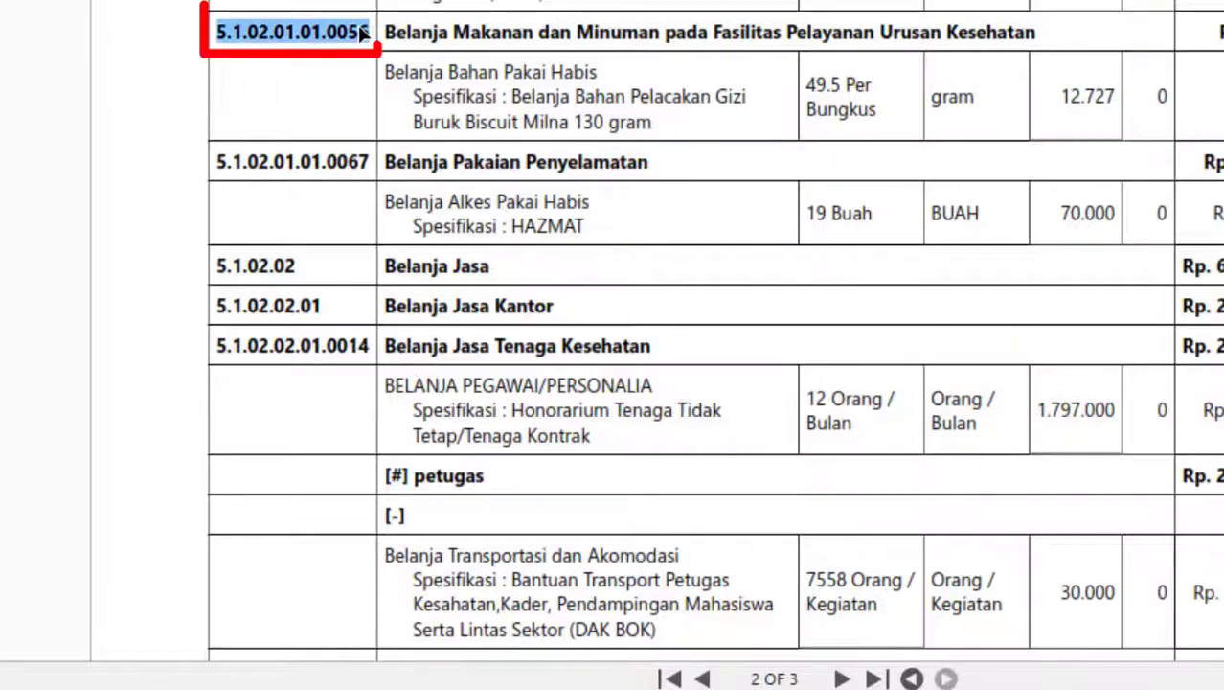
pyautogui.hotkey('alt', 'Tab')
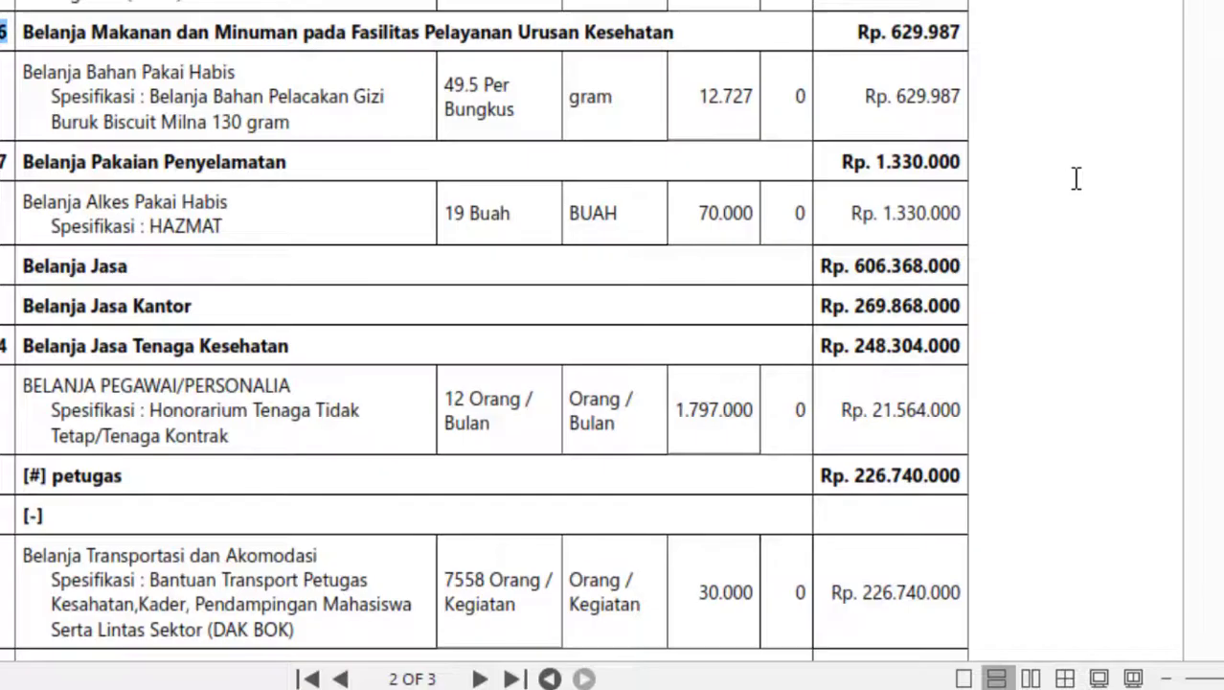
pyautogui.moveTo(1114, 32); pyautogui.dragTo(1185, 36)
pyautogui.hotkey('ctrl', 'c')
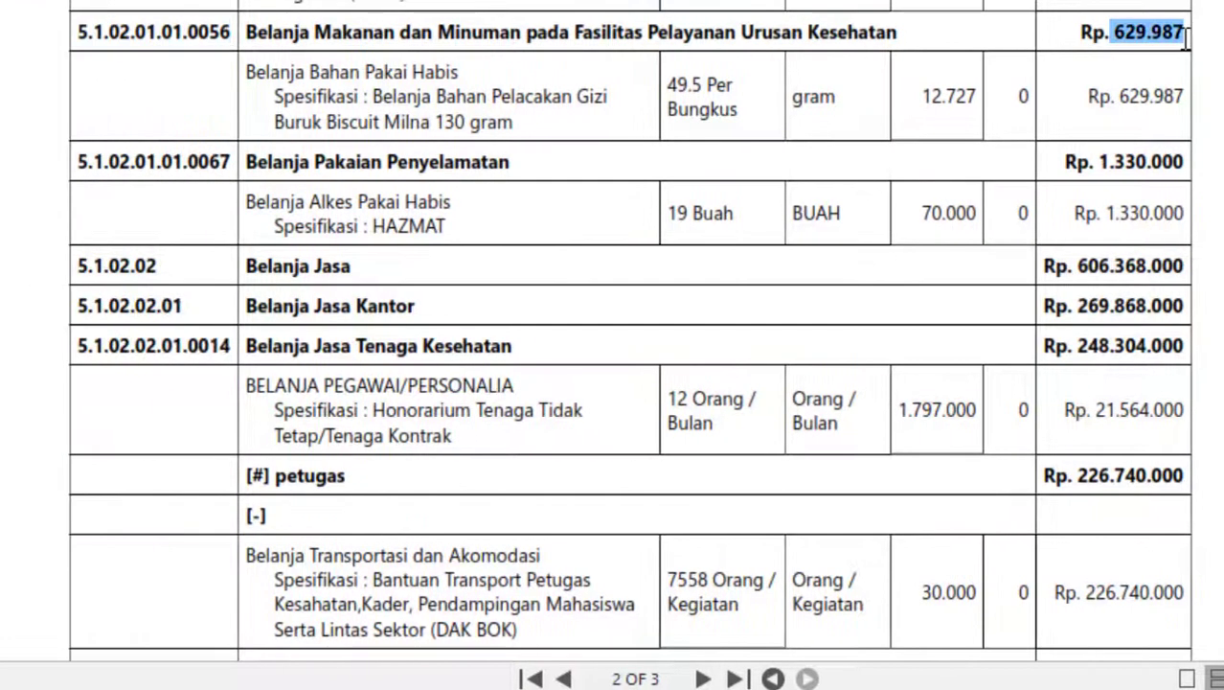
pyautogui.hotkey('alt', 'Tab')
pyautogui.hotkey('ctrl', 'v')
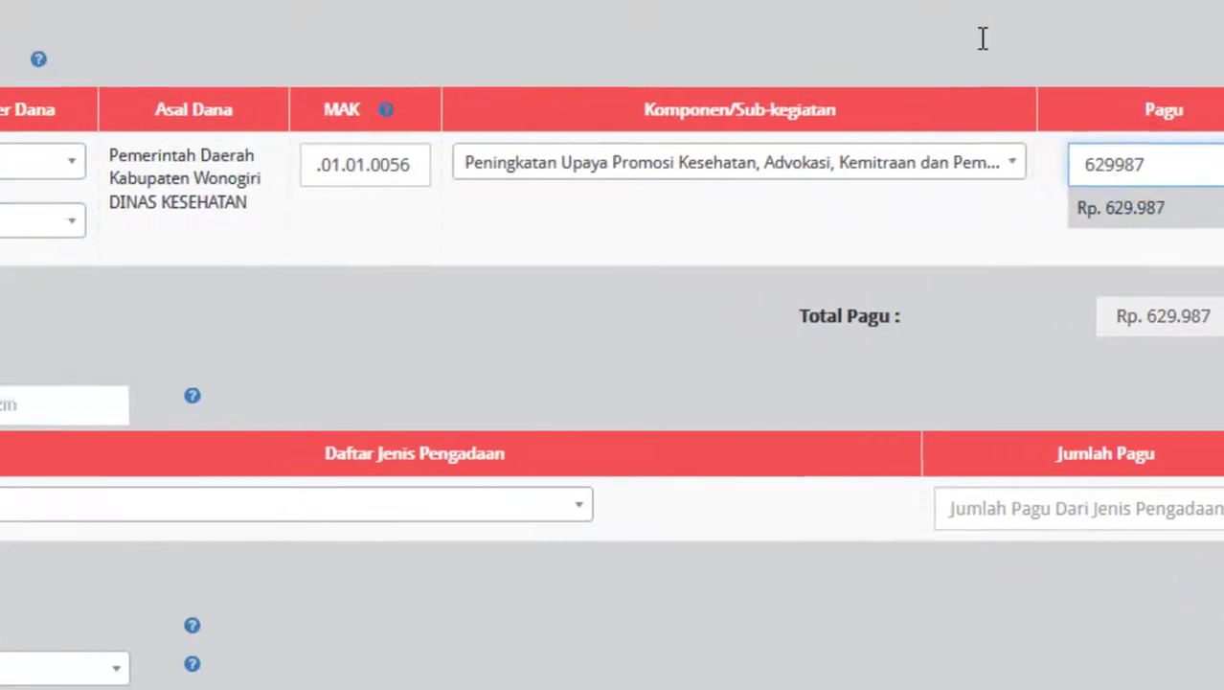
# Step: Choose Barang as the procurement type
pyautogui.click(510, 506)
pyautogui.click(508, 508)
pyautogui.click(508, 508)
pyautogui.click(402, 338)
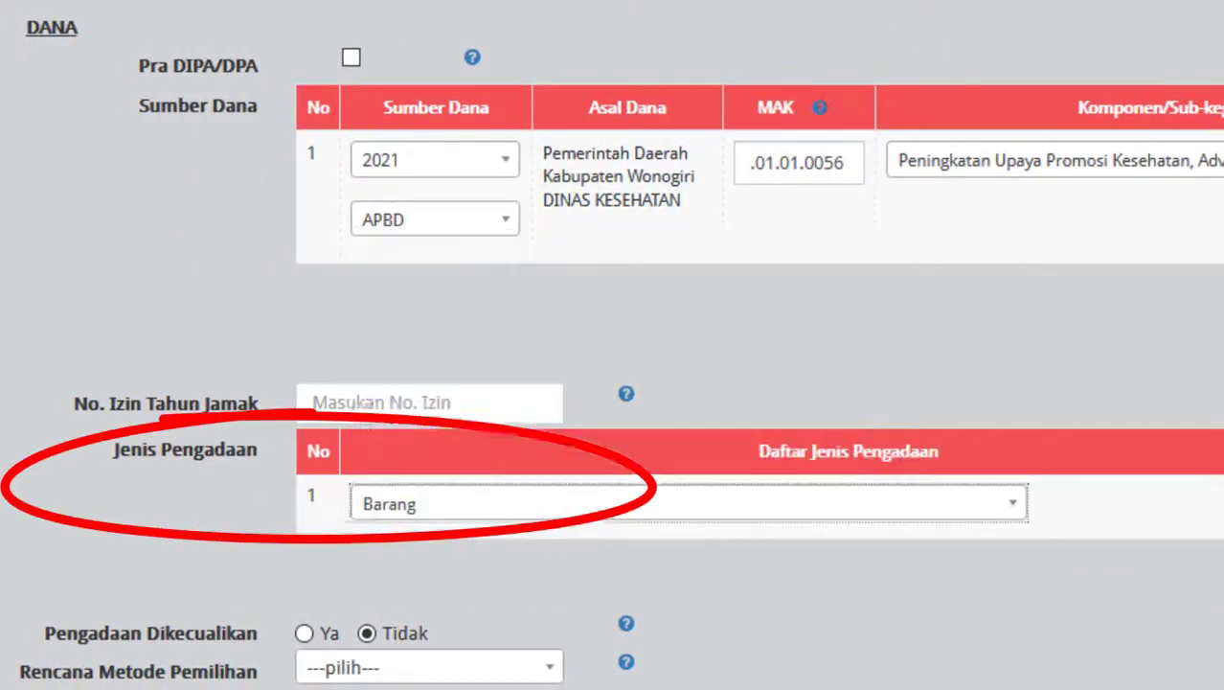
pyautogui.scroll(-5, 612, 345)
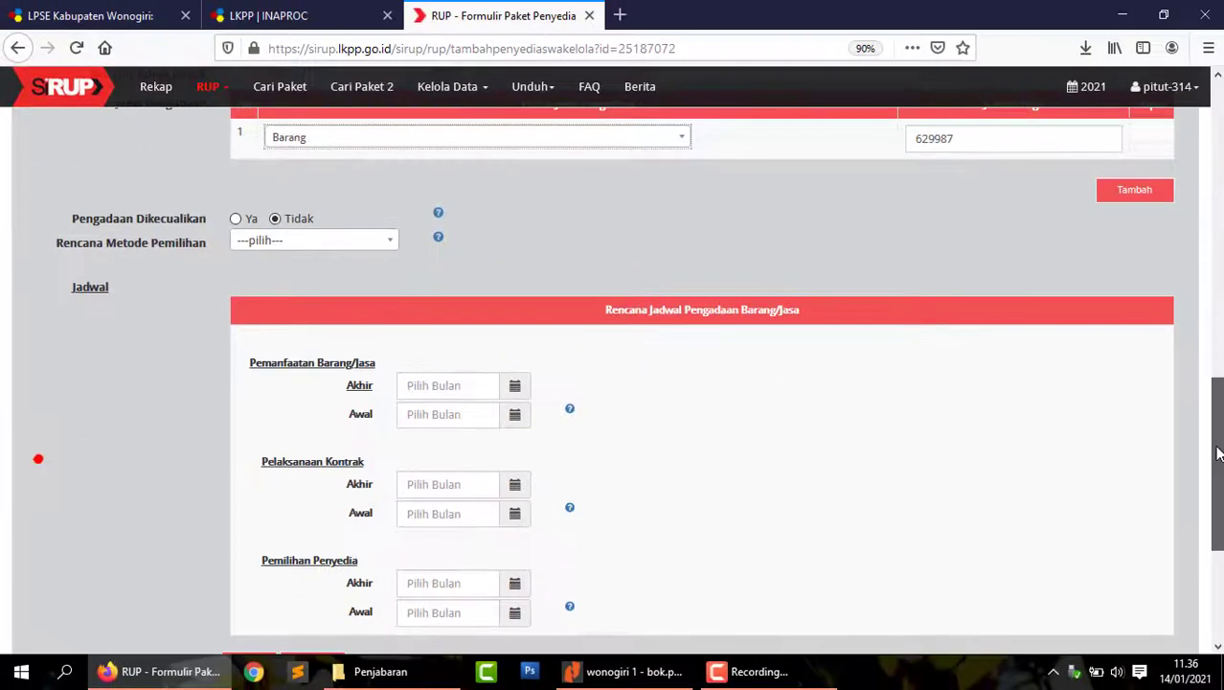
pyautogui.moveTo(1218, 453); pyautogui.dragTo(1220, 464)
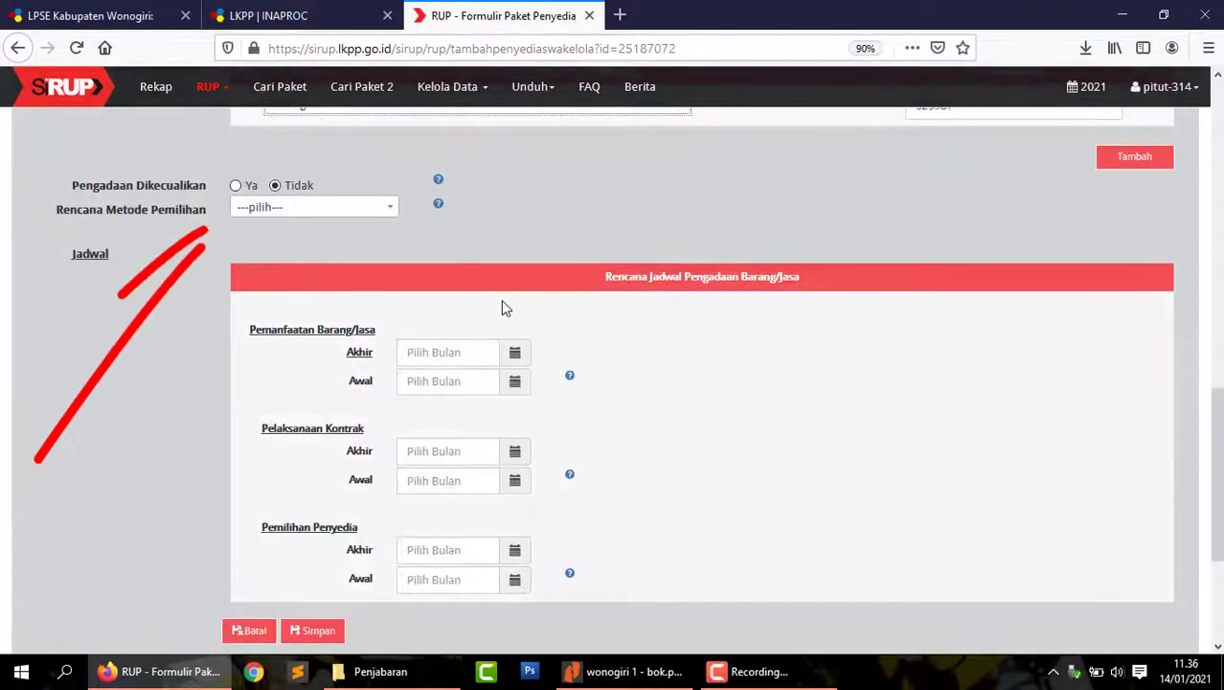
# Step: Choose Pengadaan Langsung and schedule utilisation from January to December 2021
pyautogui.click(342, 217)
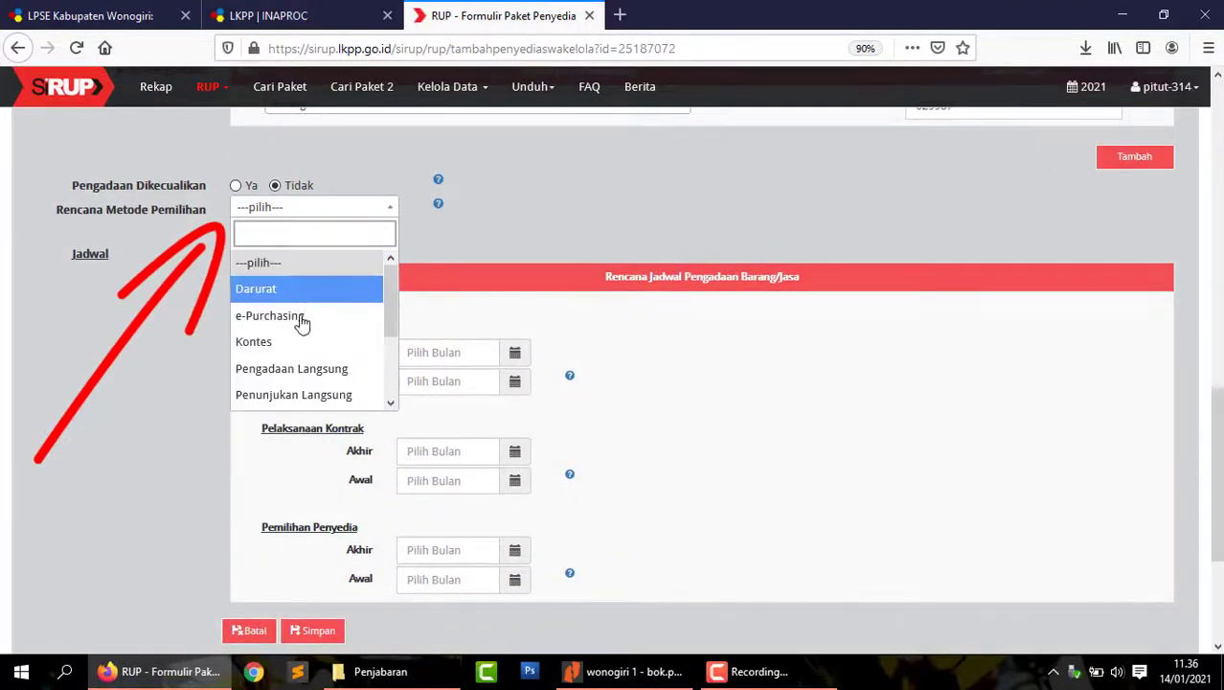
pyautogui.click(306, 367)
pyautogui.click(514, 354)
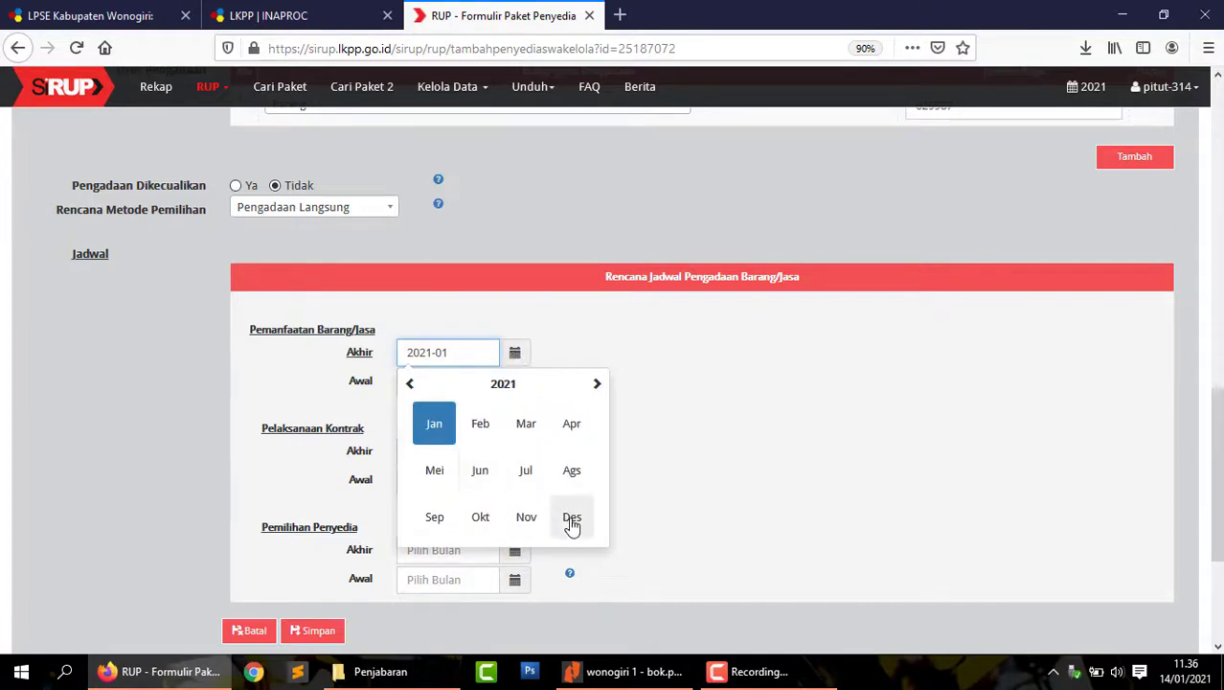
pyautogui.click(572, 518)
pyautogui.click(514, 385)
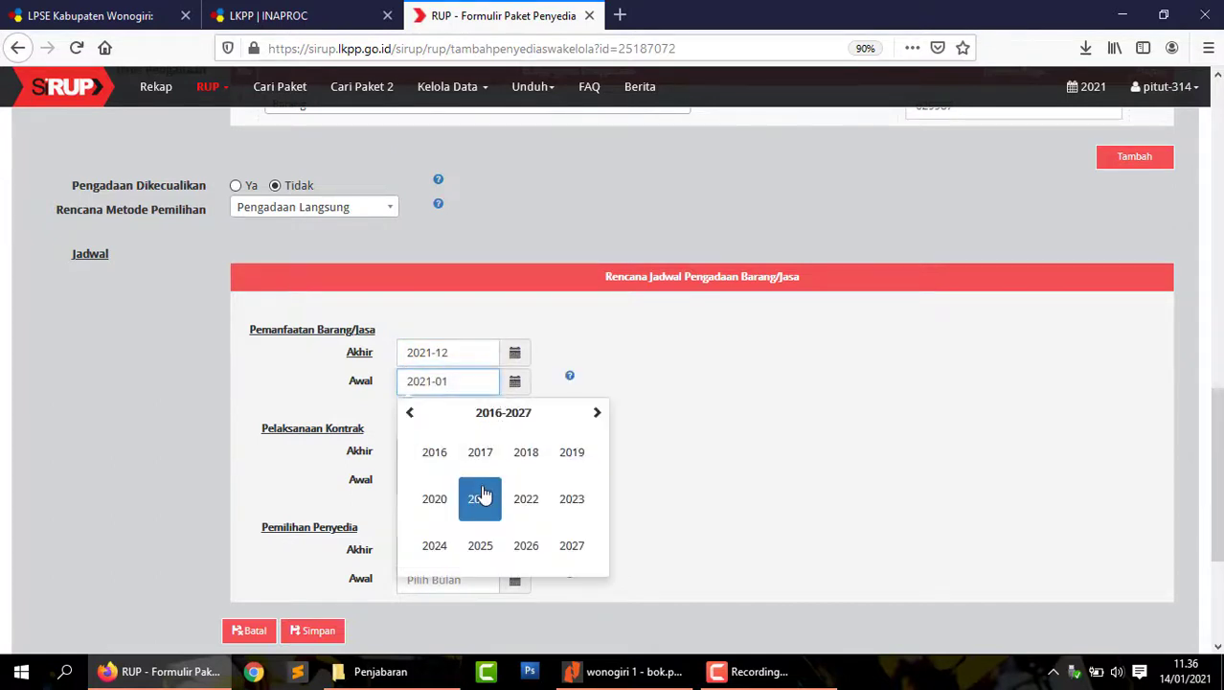
pyautogui.click(432, 459)
# Step: Set contract execution January–December 2021 and provider selection to January 2021
pyautogui.click(513, 454)
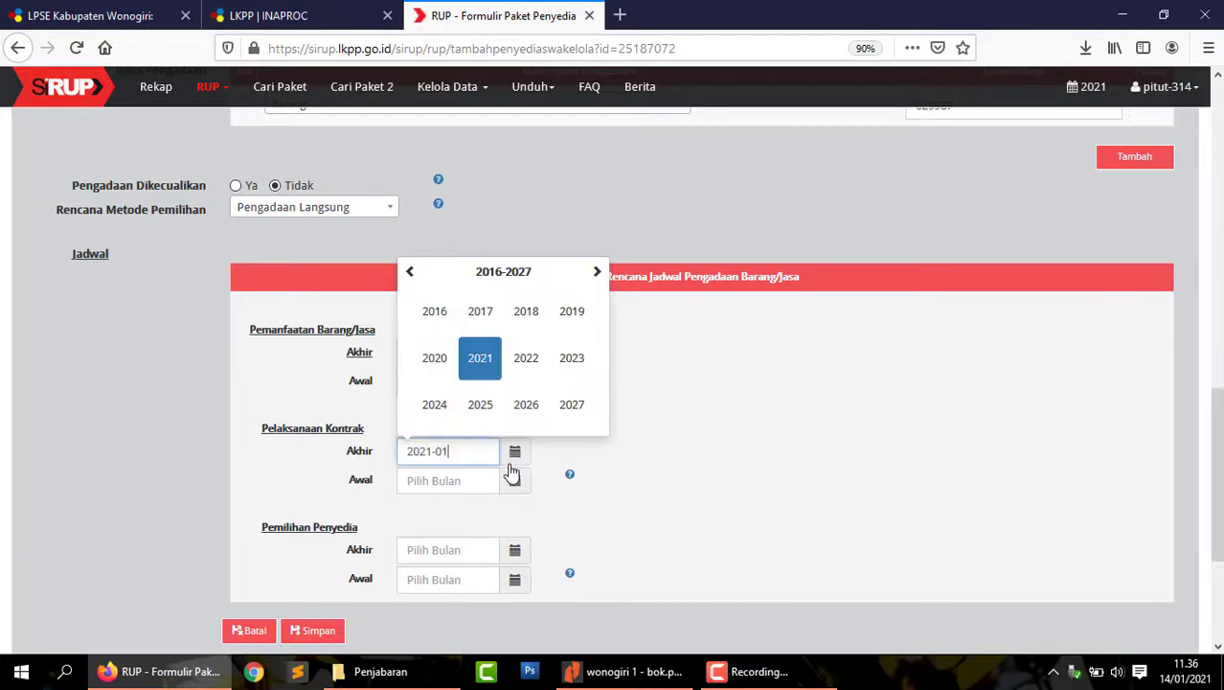
pyautogui.click(572, 404)
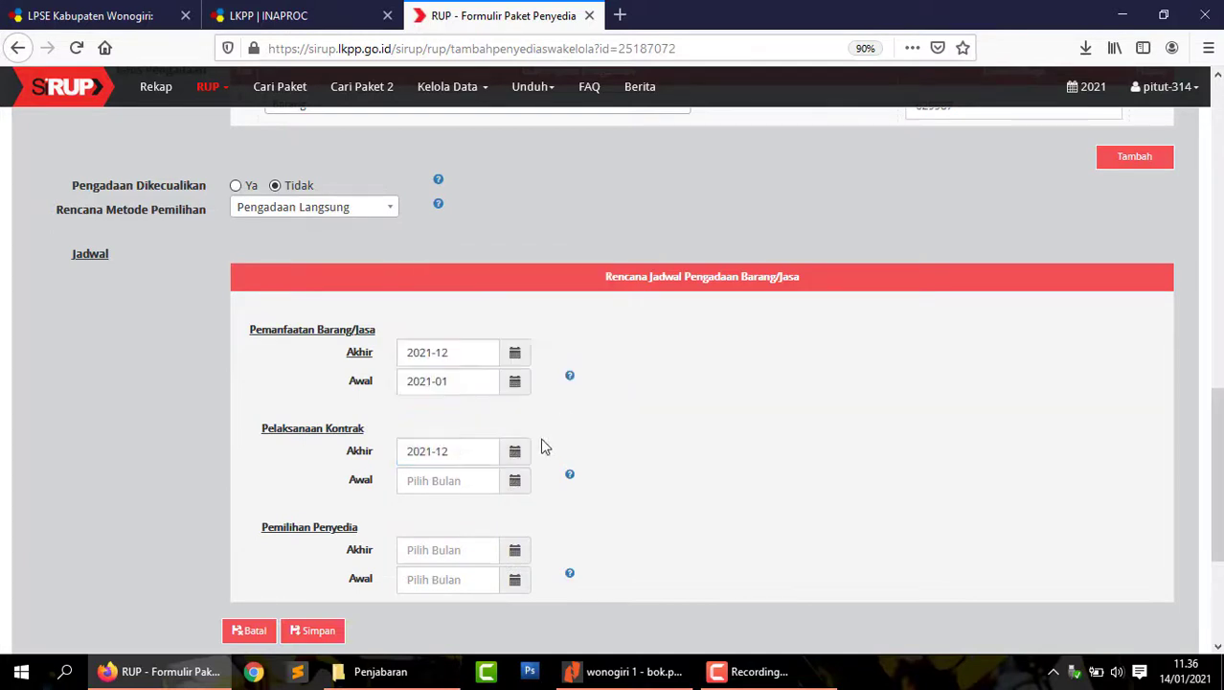
pyautogui.click(516, 481)
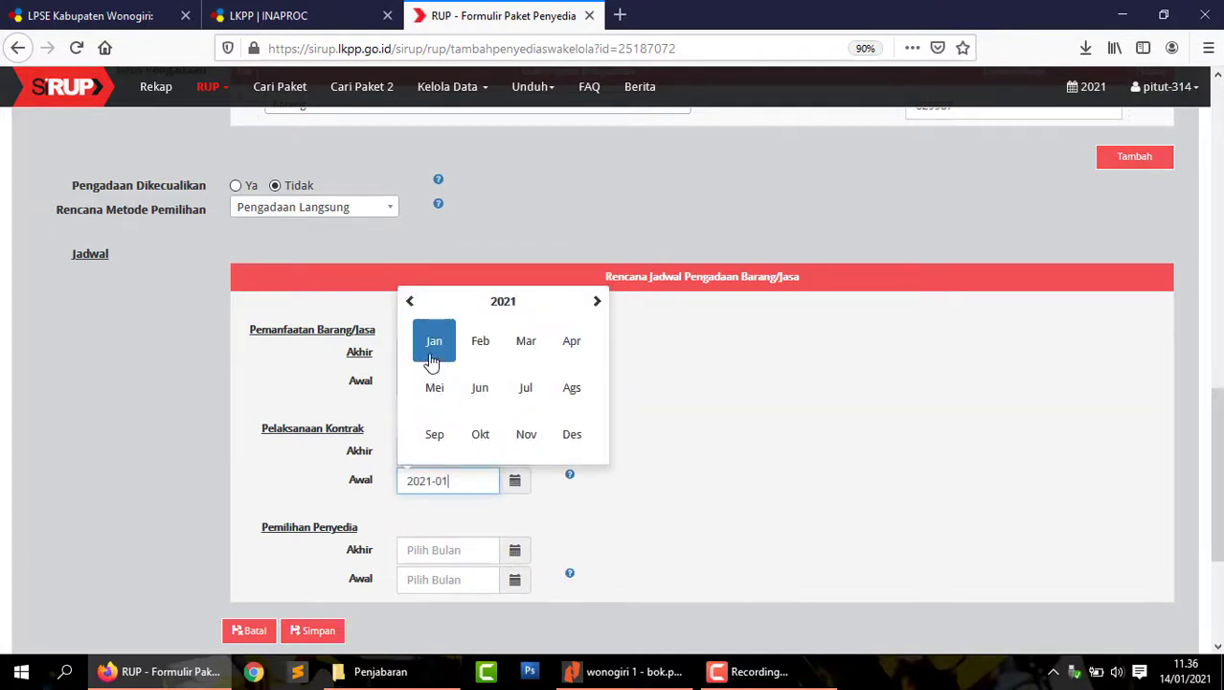
pyautogui.click(432, 356)
pyautogui.click(514, 553)
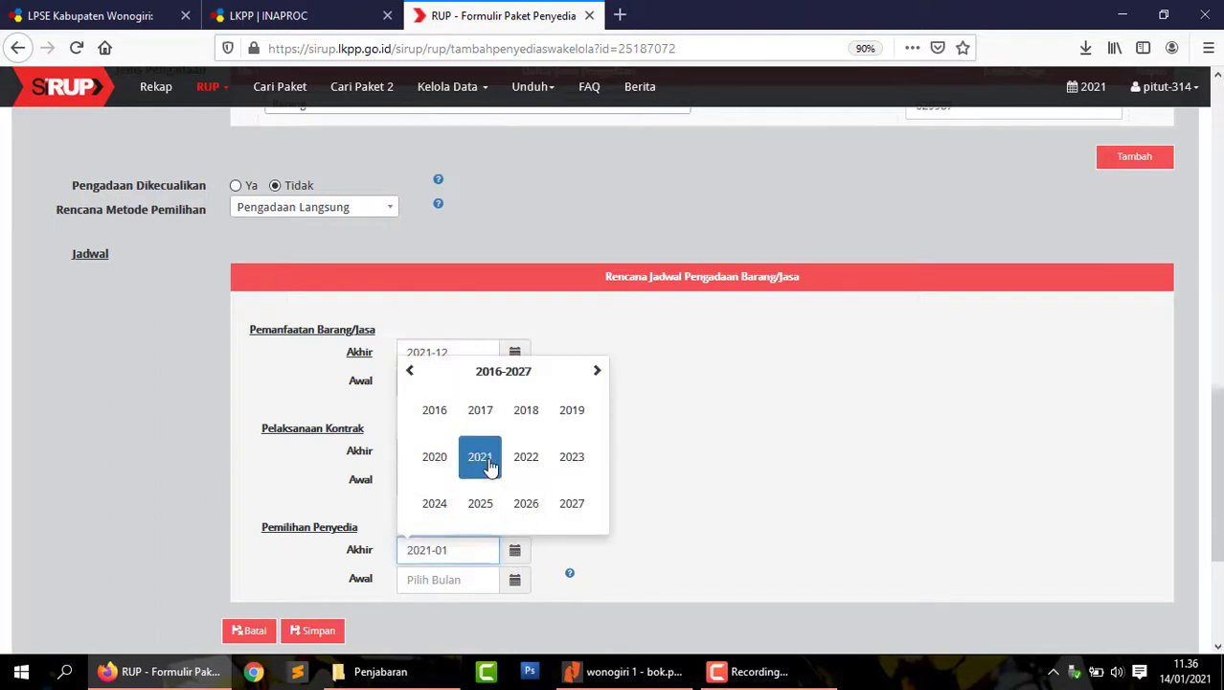
pyautogui.click(433, 421)
pyautogui.click(515, 580)
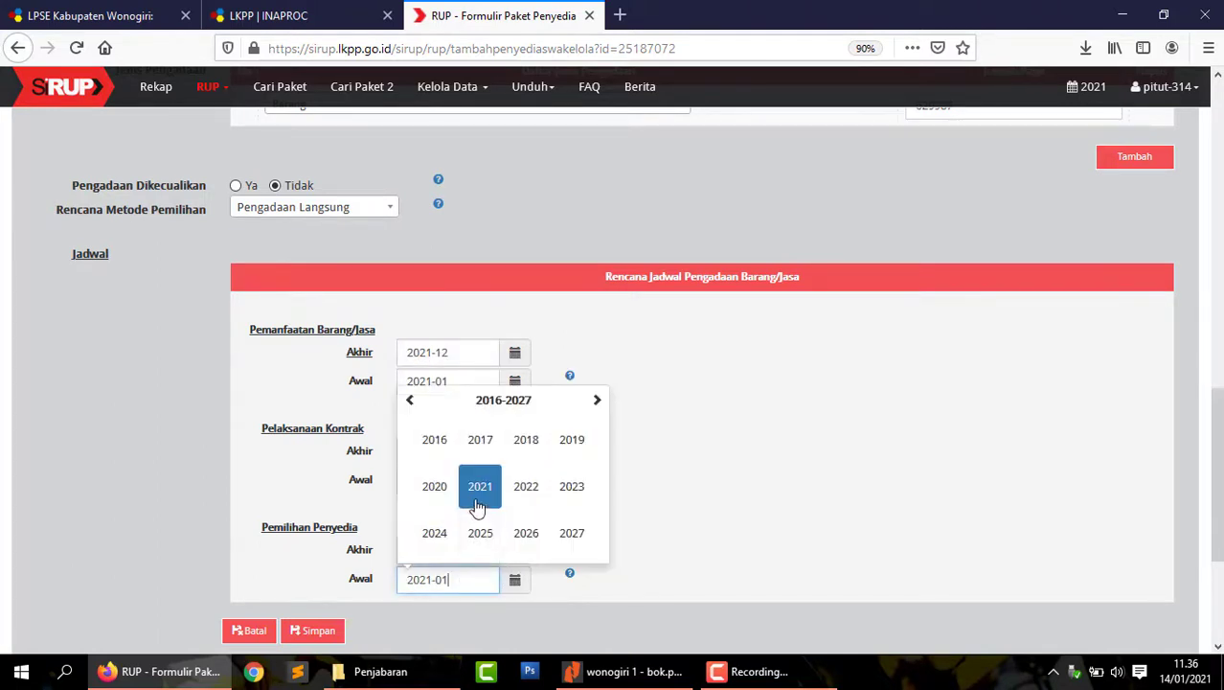
pyautogui.click(424, 443)
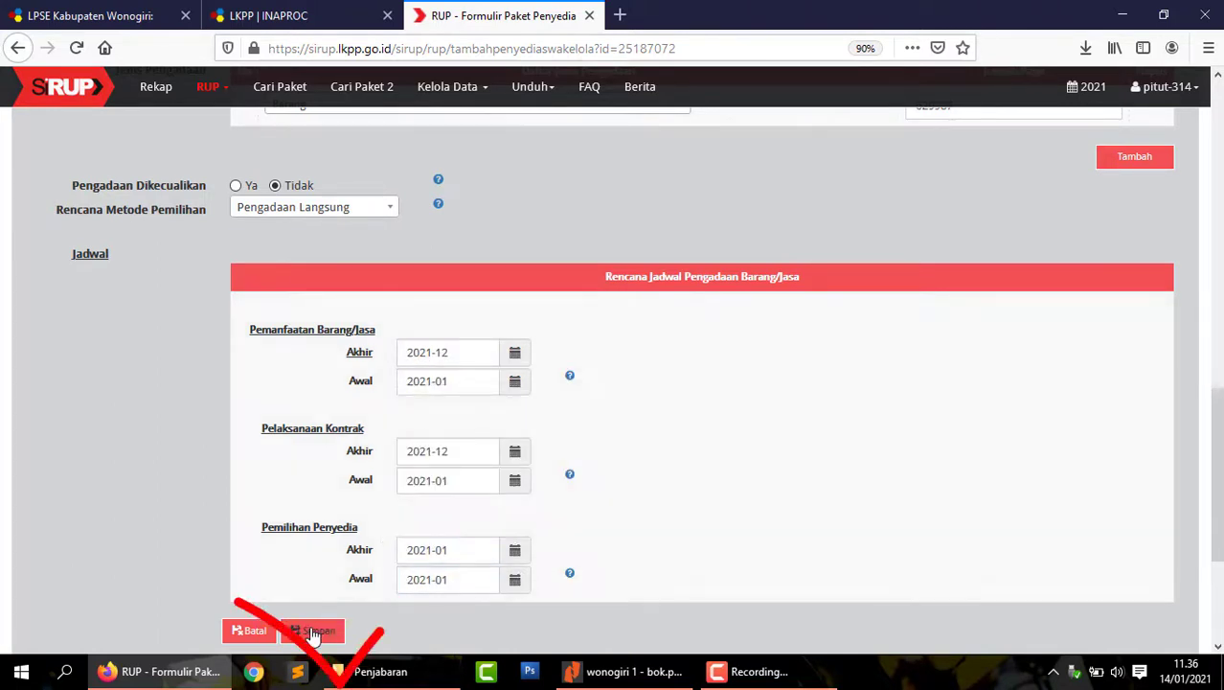
# Step: Save the package and start another Penyedia package
pyautogui.click(313, 631)
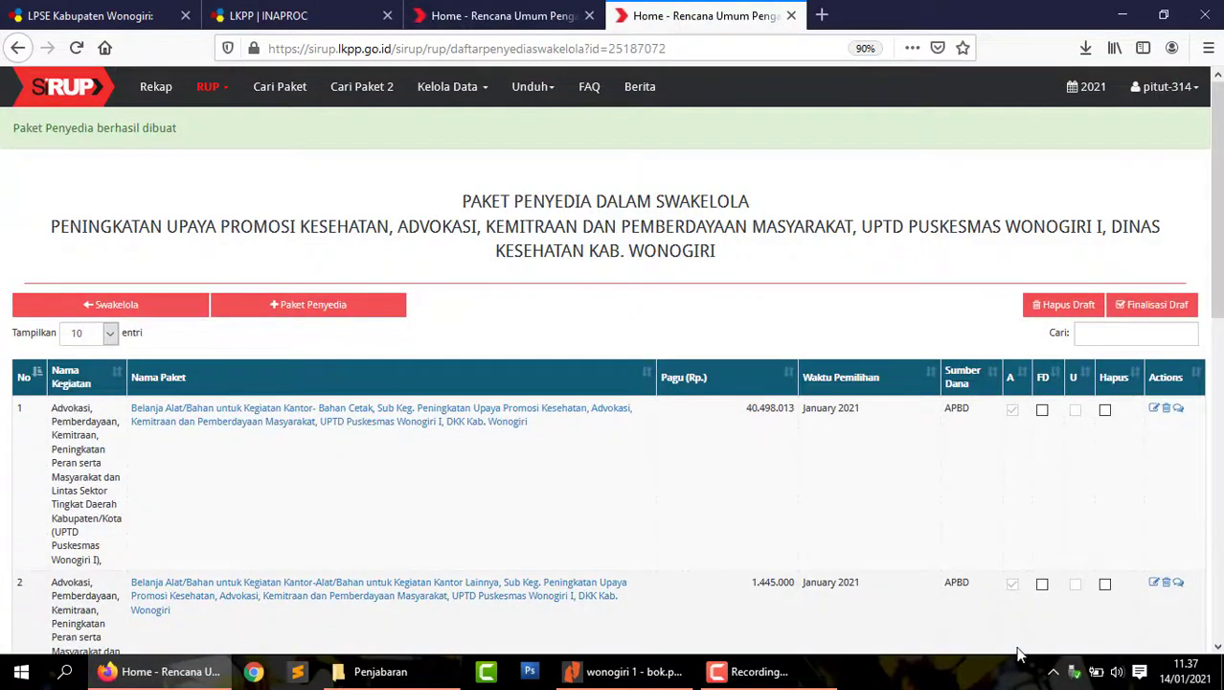
pyautogui.moveTo(1219, 276)
pyautogui.mouseDown()
pyautogui.moveTo(1219, 564)
pyautogui.moveTo(1218, 276)
pyautogui.mouseUp()
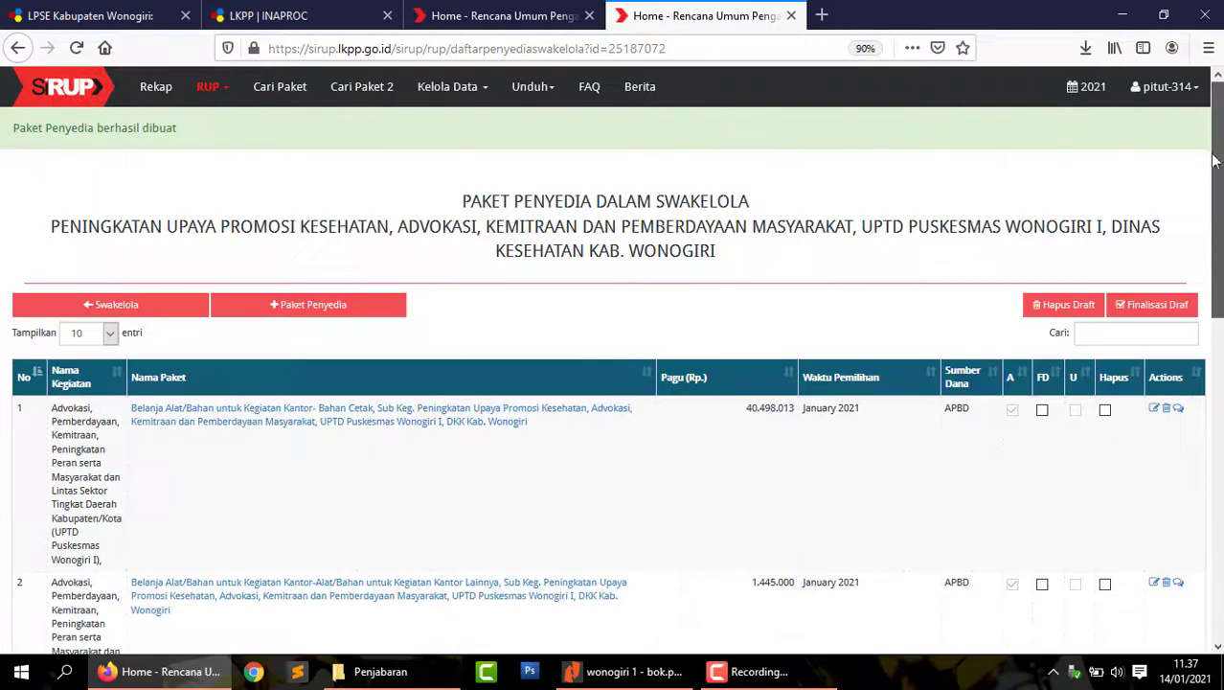
pyautogui.click(355, 307)
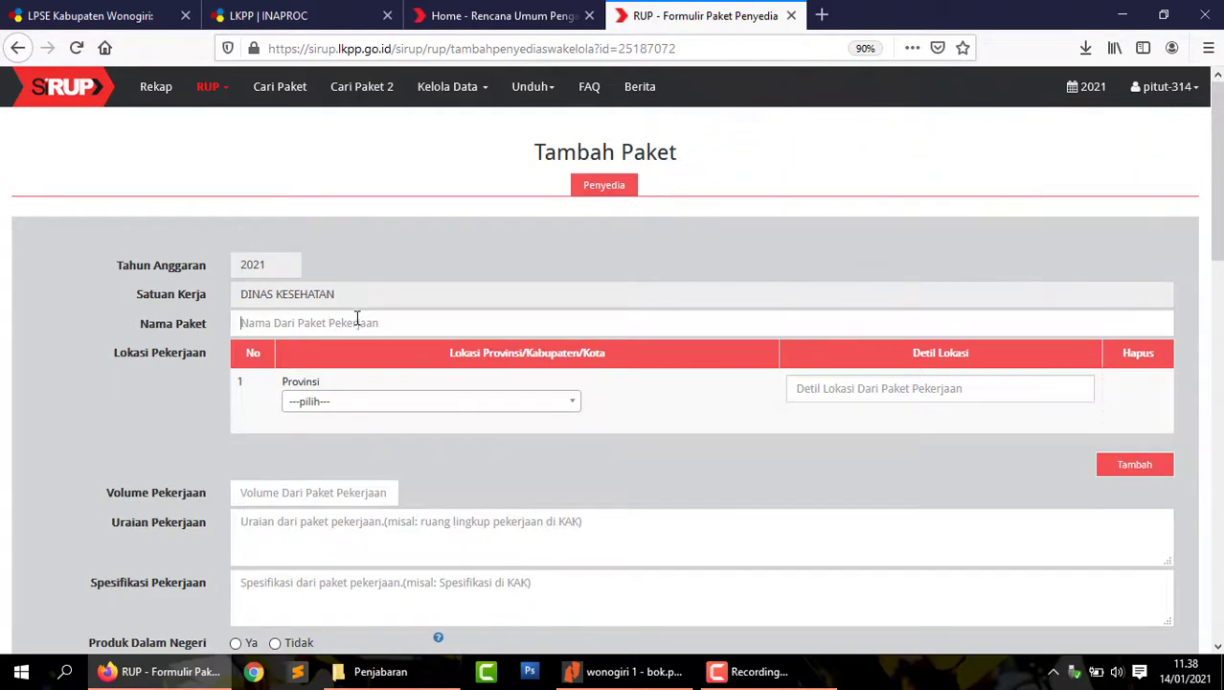
# Step: Name the package 'Belanja Pakaian Penyelamatan, Sub Keg. …, UPTD Puskesmas Wonogiri I, DKK Kab. Wonogiri'
pyautogui.hotkey('alt', 'Tab')
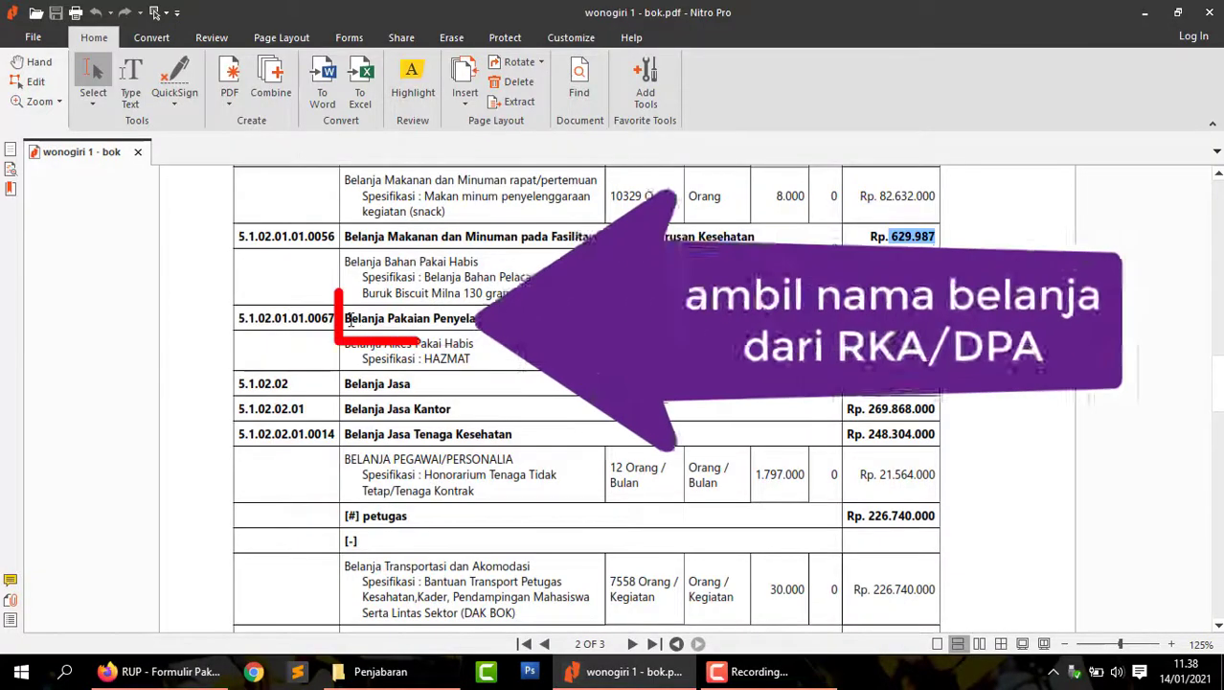
pyautogui.moveTo(343, 318); pyautogui.dragTo(509, 319)
pyautogui.hotkey('ctrl', 'c')
pyautogui.hotkey('alt', 'Tab')
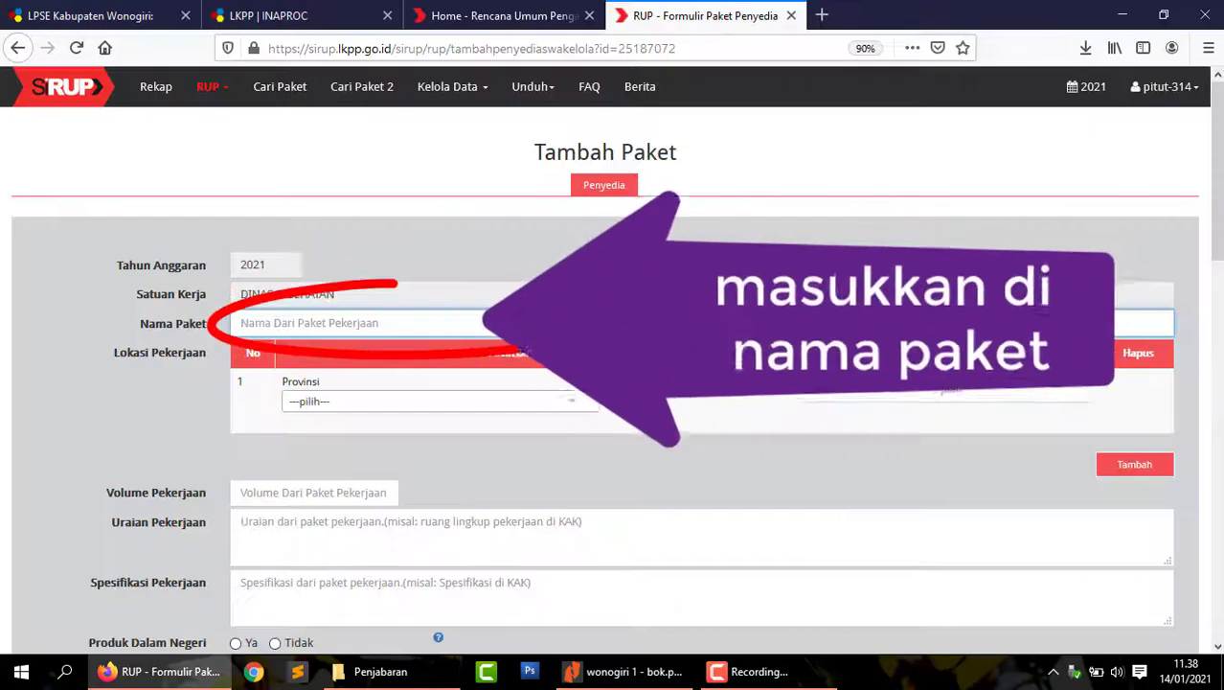
pyautogui.hotkey('ctrl', 'v')
pyautogui.write(', Su')
pyautogui.hotkey('alt', 'Tab')
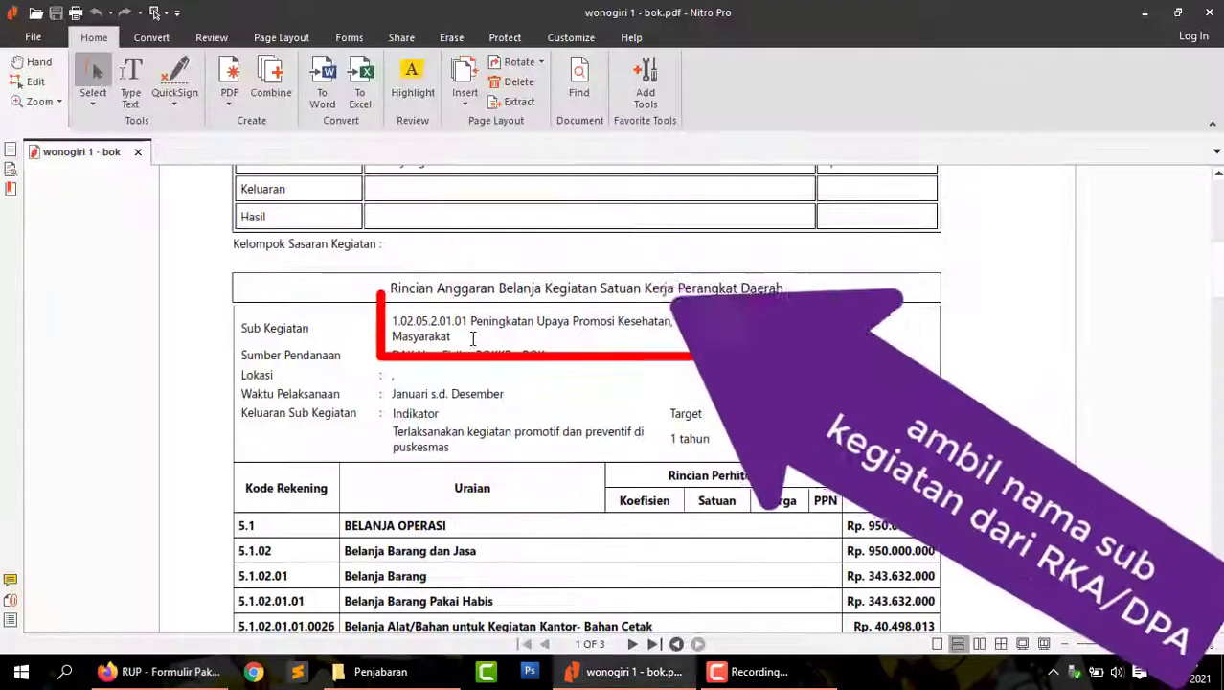
pyautogui.moveTo(470, 322); pyautogui.dragTo(454, 341)
pyautogui.hotkey('ctrl', 'c')
pyautogui.hotkey('alt', 'Tab')
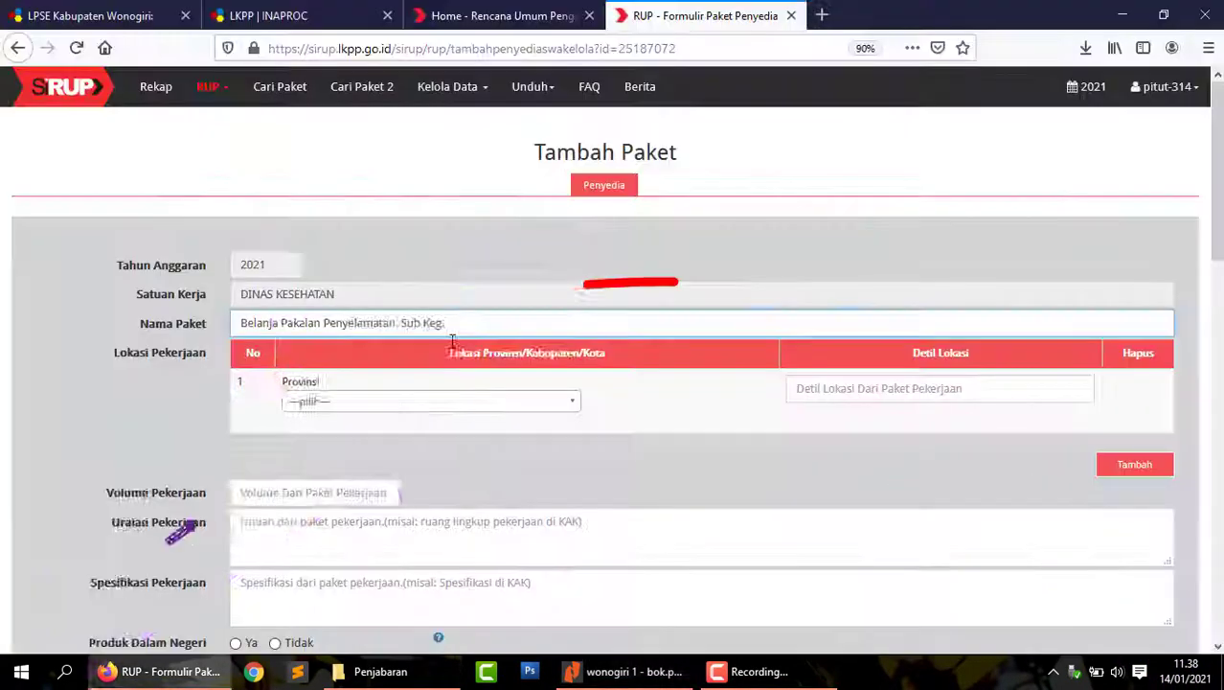
pyautogui.hotkey('ctrl', 'v')
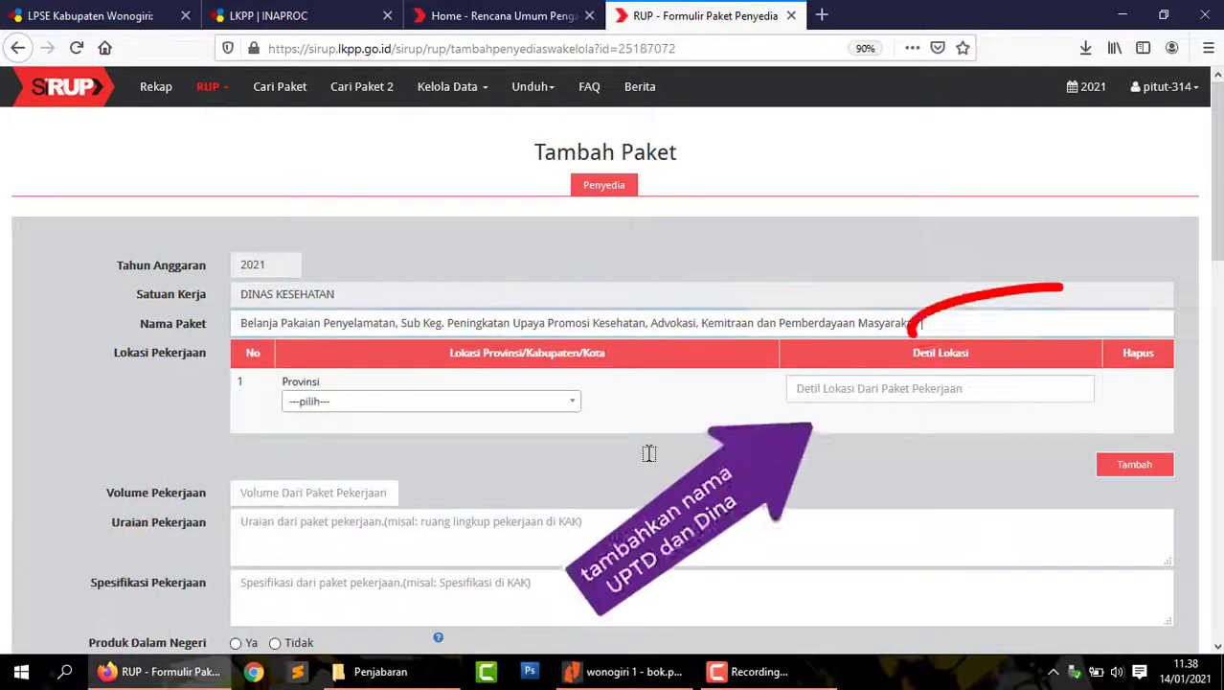
pyautogui.write(', UPTD Puskesmas Wonogiri I, DKK Kab. Wonogiri')
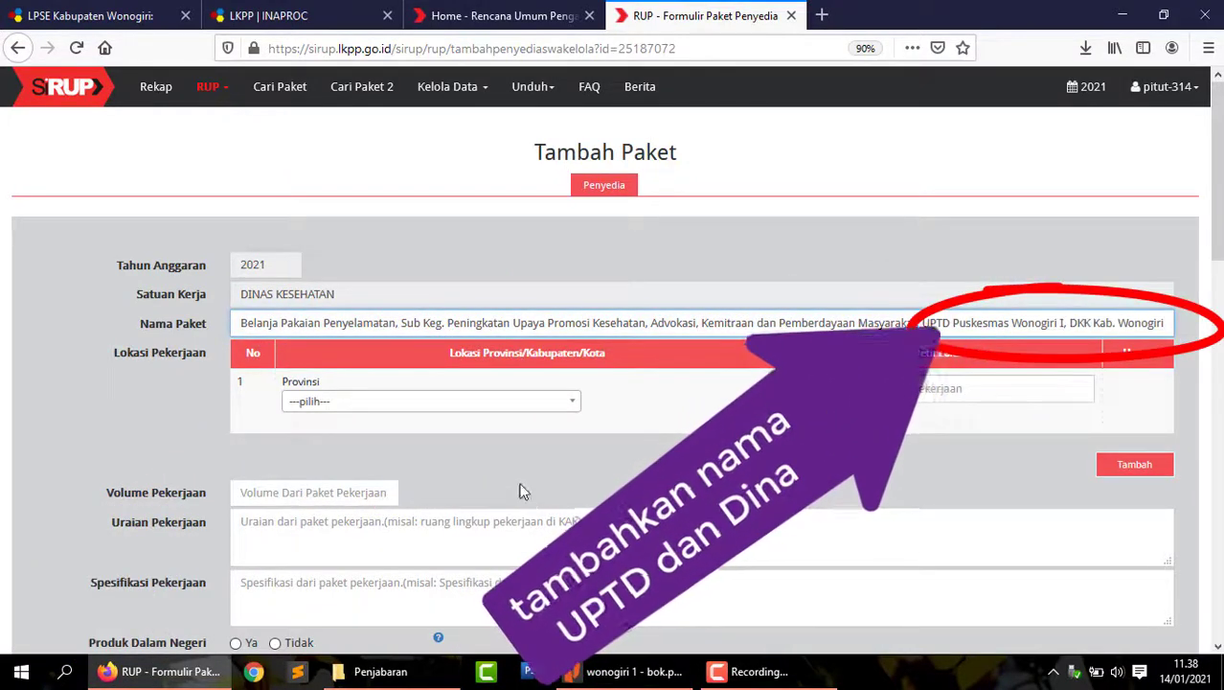
# Step: Set the province to Jawa Tengah and bring up the regency choices
pyautogui.click(516, 404)
pyautogui.write('jawa')
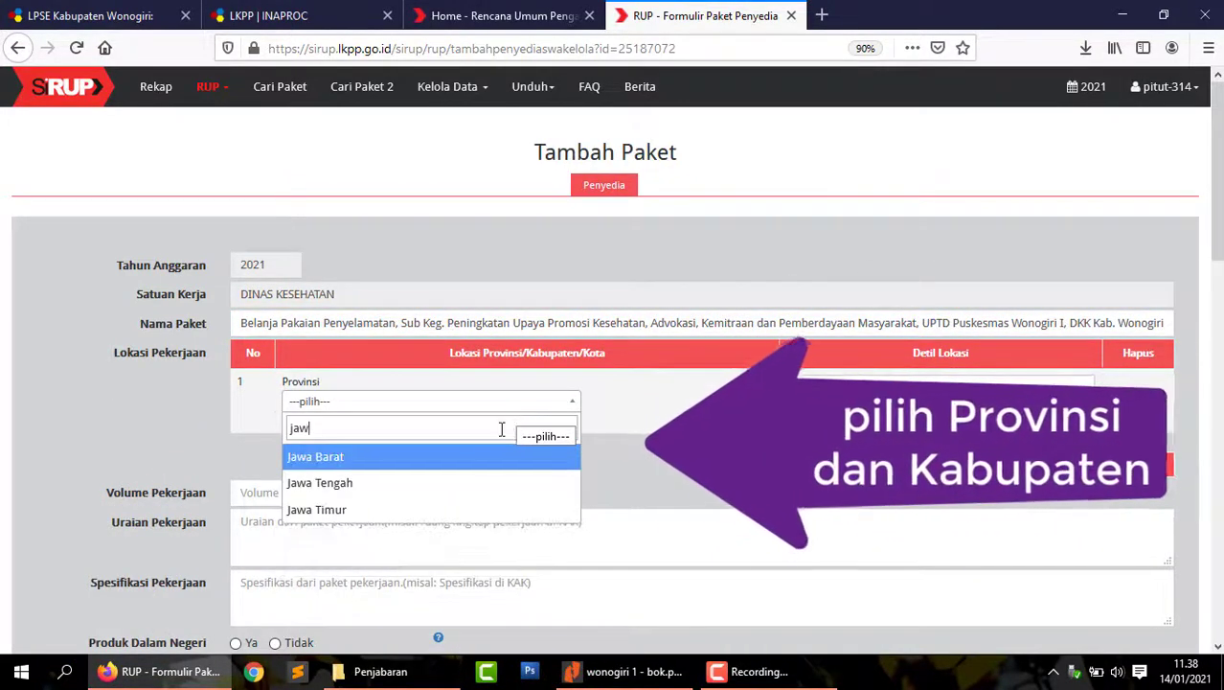
pyautogui.click(481, 482)
pyautogui.click(480, 473)
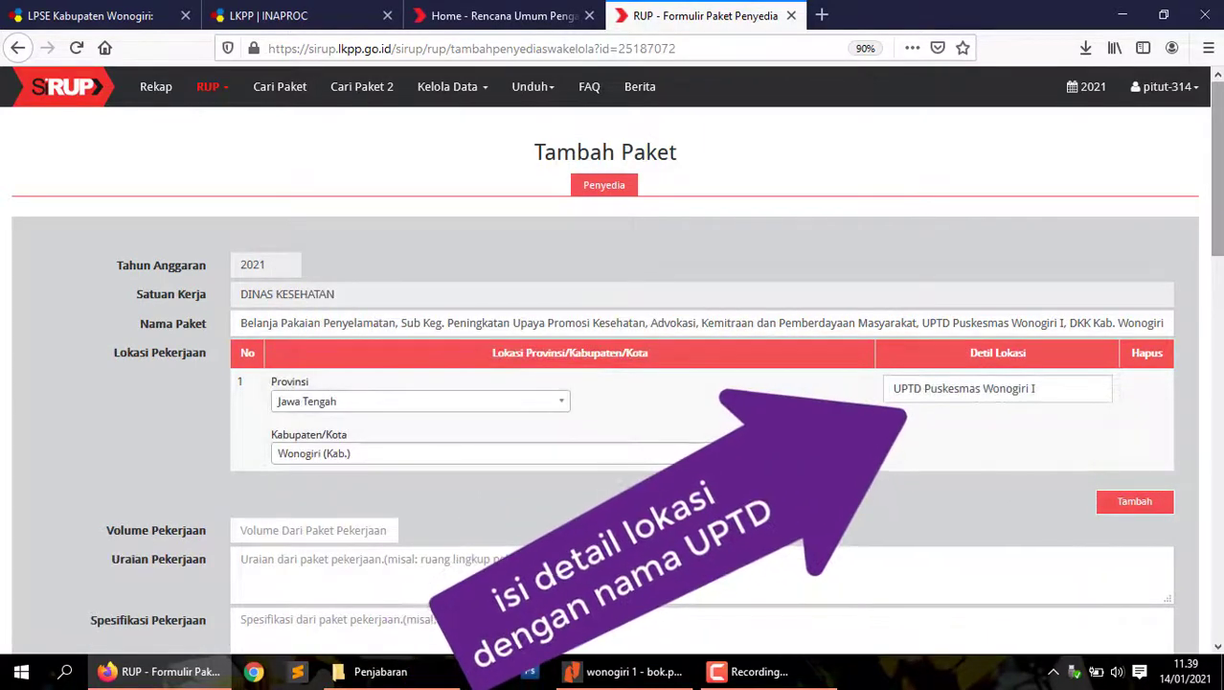
pyautogui.moveTo(1220, 224); pyautogui.dragTo(1222, 305)
pyautogui.scroll(-1, 1222, 305)
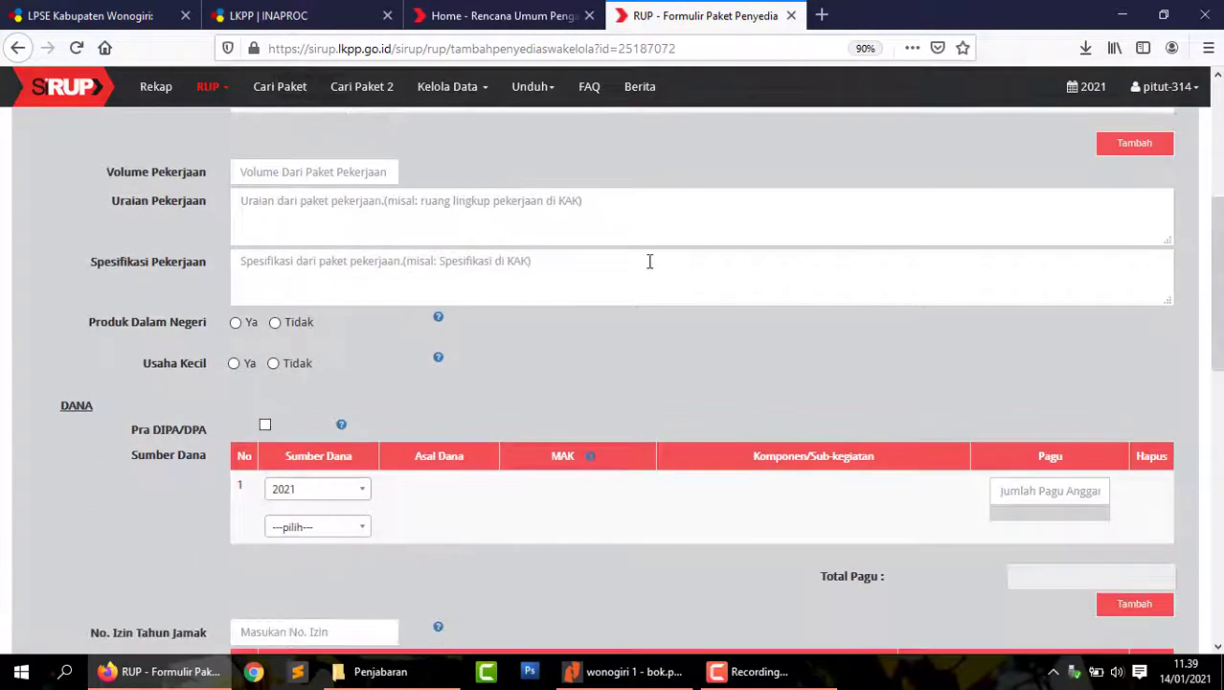
# Step: Enter volume 1 paket, description Belanja Alkes Pakai Habis and specification HAZMAT
pyautogui.click(287, 172)
pyautogui.write('1 paket')
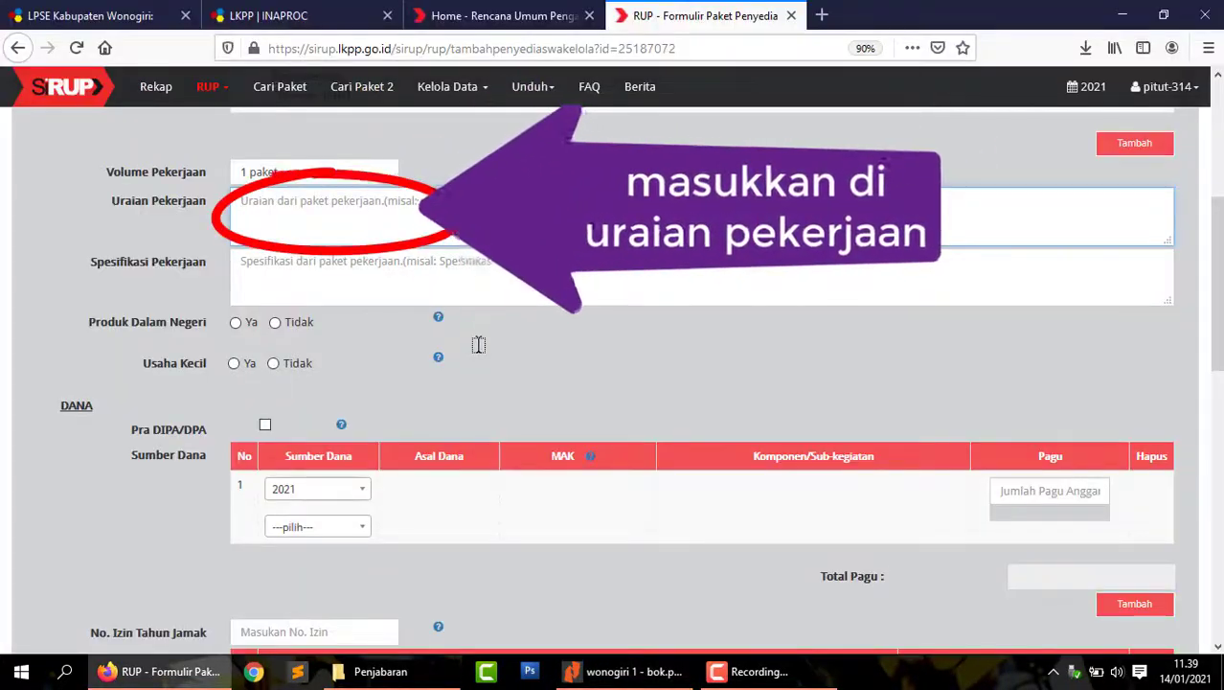
pyautogui.hotkey('ctrl', 'v')
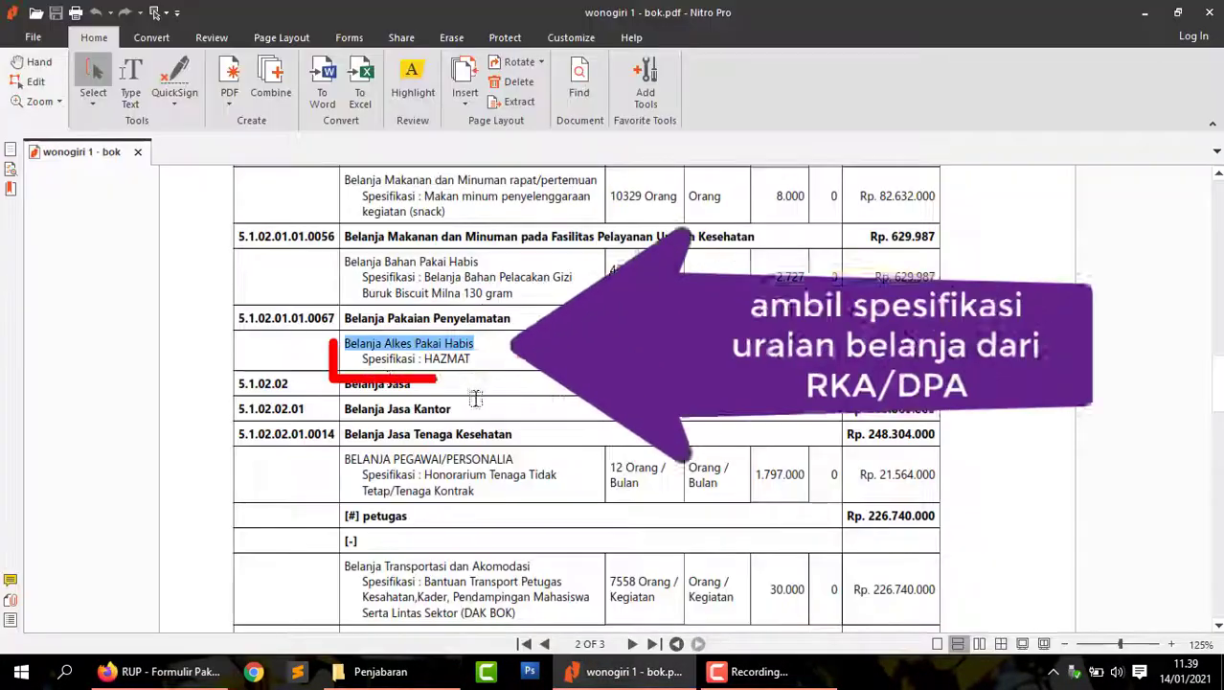
pyautogui.doubleClick(438, 359)
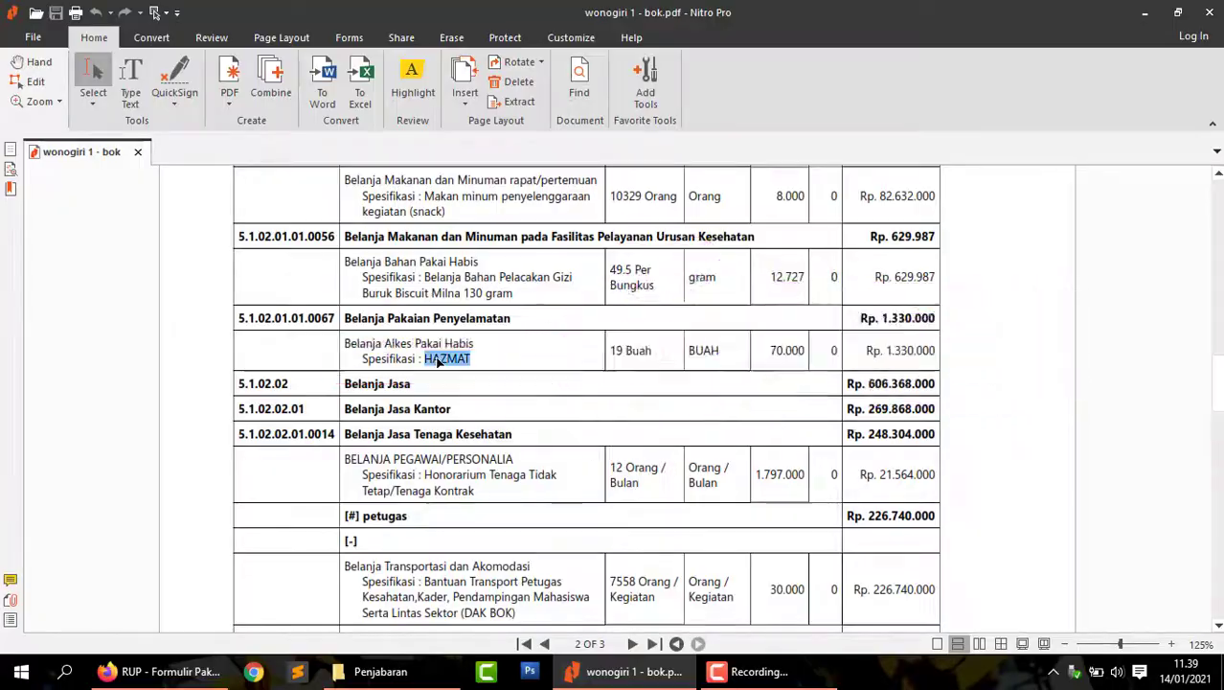
pyautogui.hotkey('ctrl', 'v')
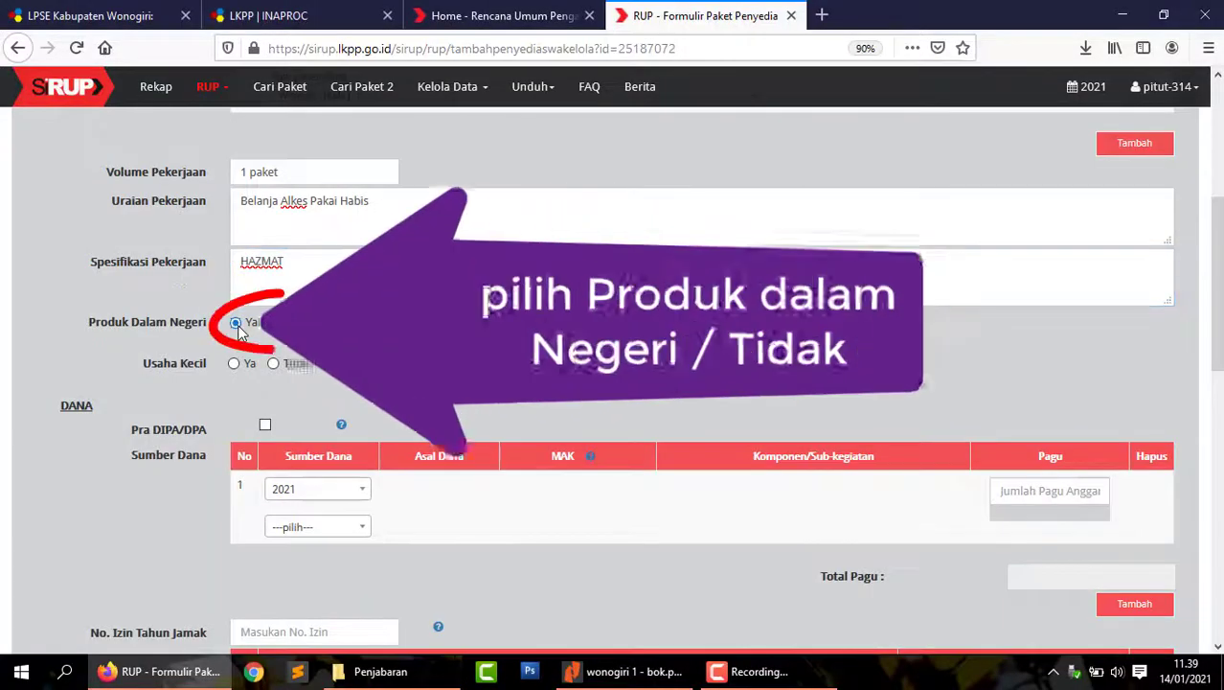
# Step: Mark domestic product Ya, small business Tidak, choose APBD, and paste the sub-activity code into MAK
pyautogui.click(236, 323)
pyautogui.click(278, 365)
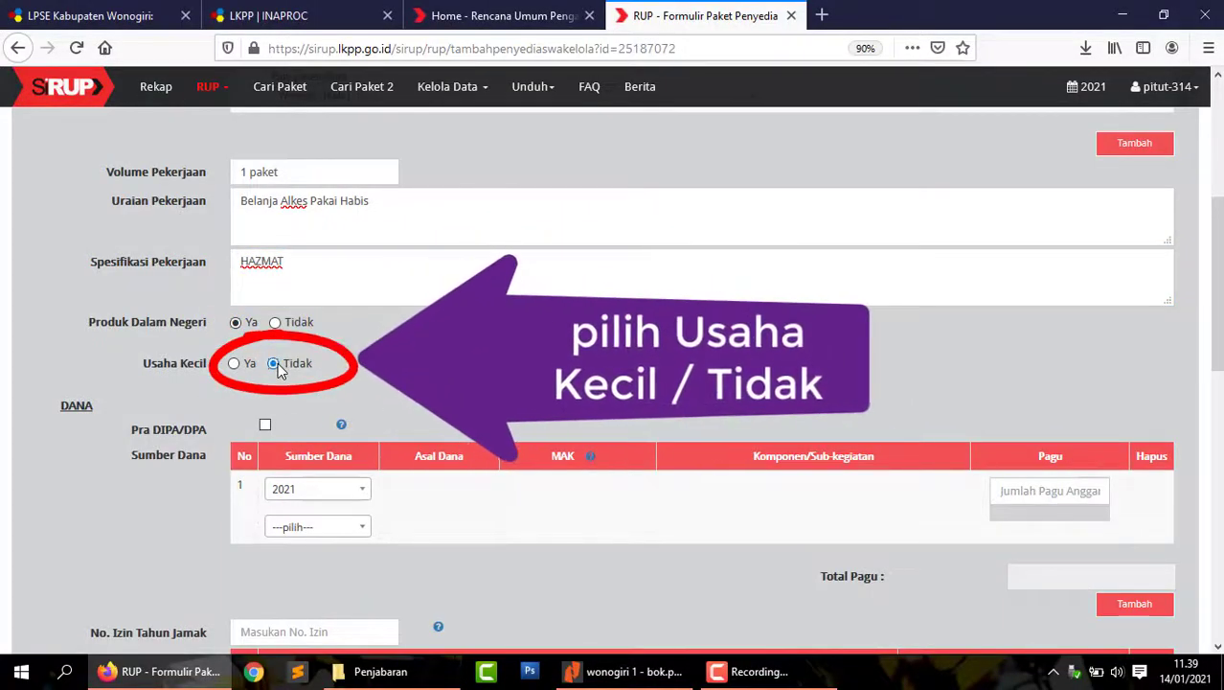
pyautogui.click(331, 525)
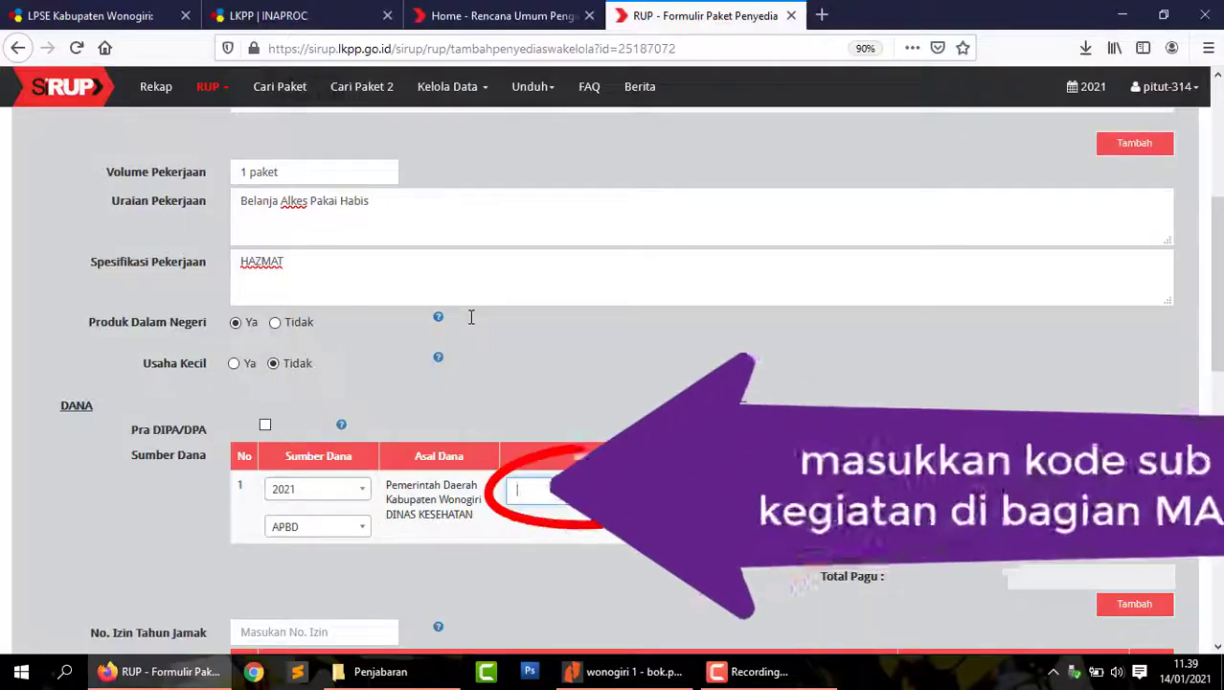
pyautogui.hotkey('ctrl', 'v')
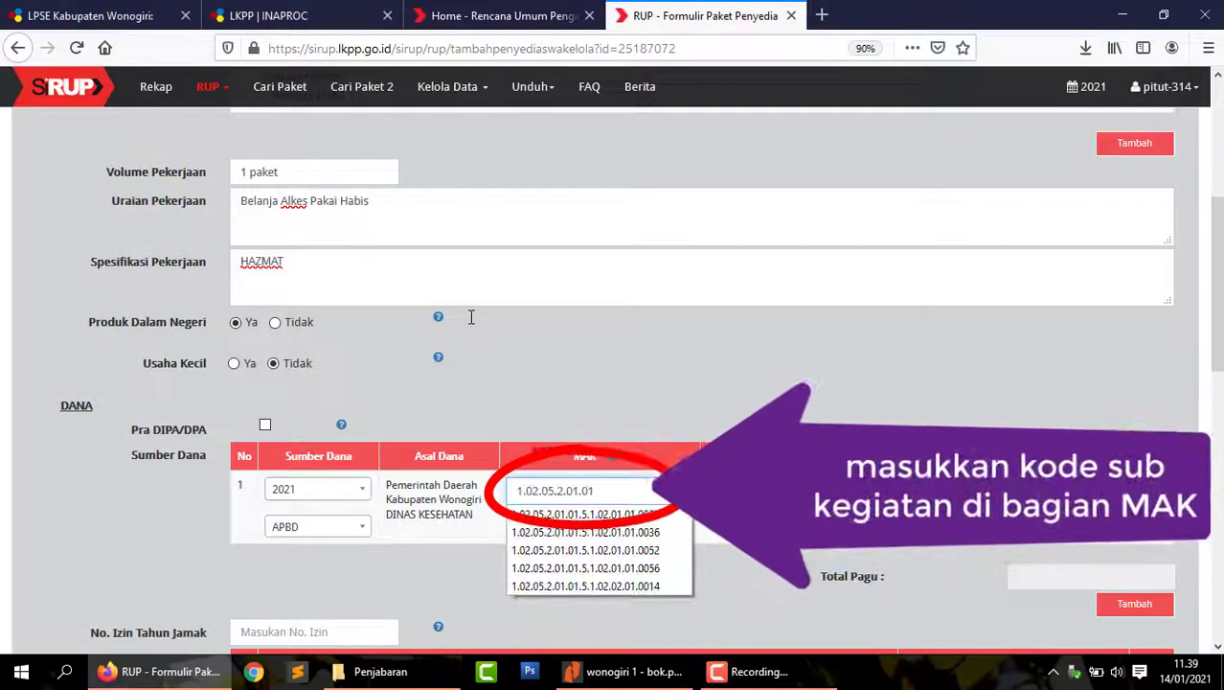